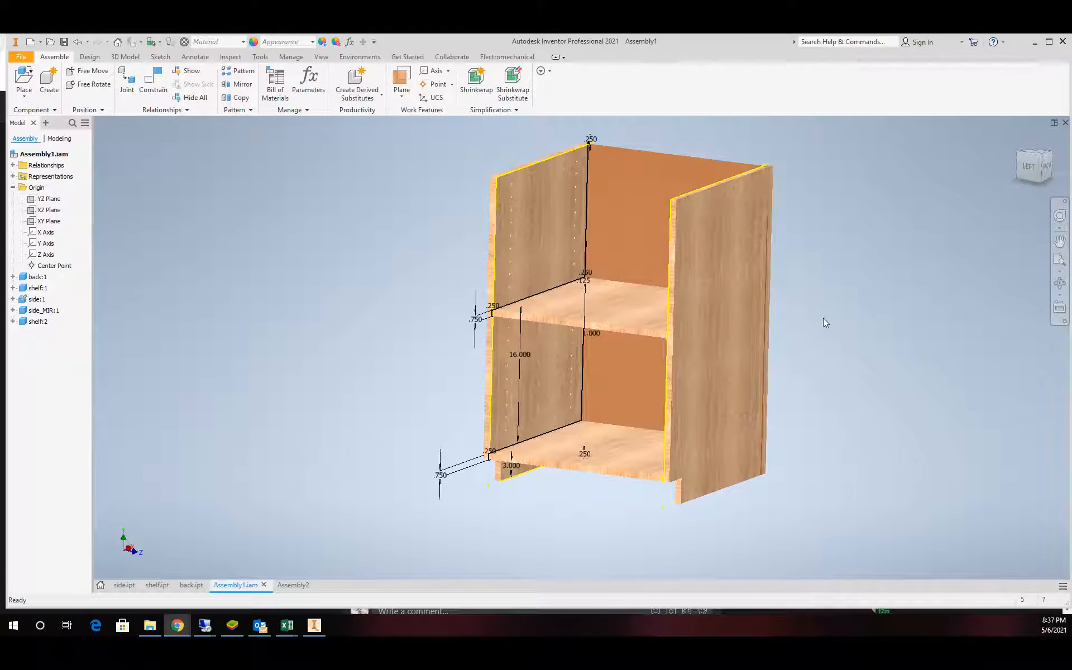
# Open the side part from the cabinet assembly and examine its shelf dadoes, back groove and their intersections up close.
pyautogui.scroll(5, 832, 309)
pyautogui.scroll(-4, 832, 309)
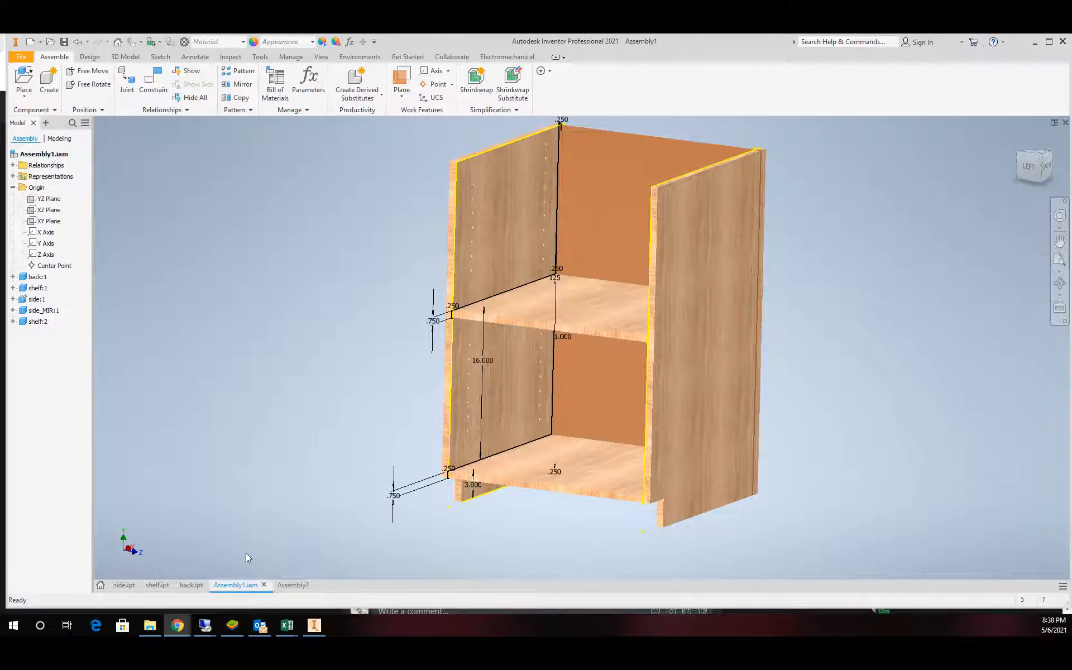
pyautogui.click(123, 585)
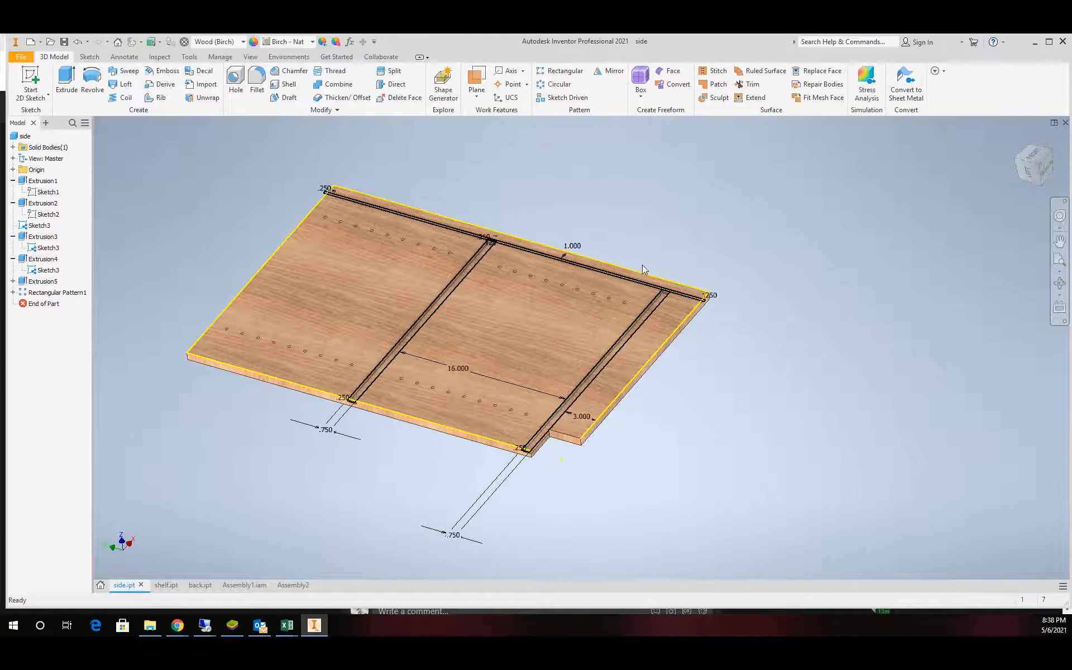
pyautogui.scroll(3, 407, 292)
pyautogui.scroll(-3, 407, 292)
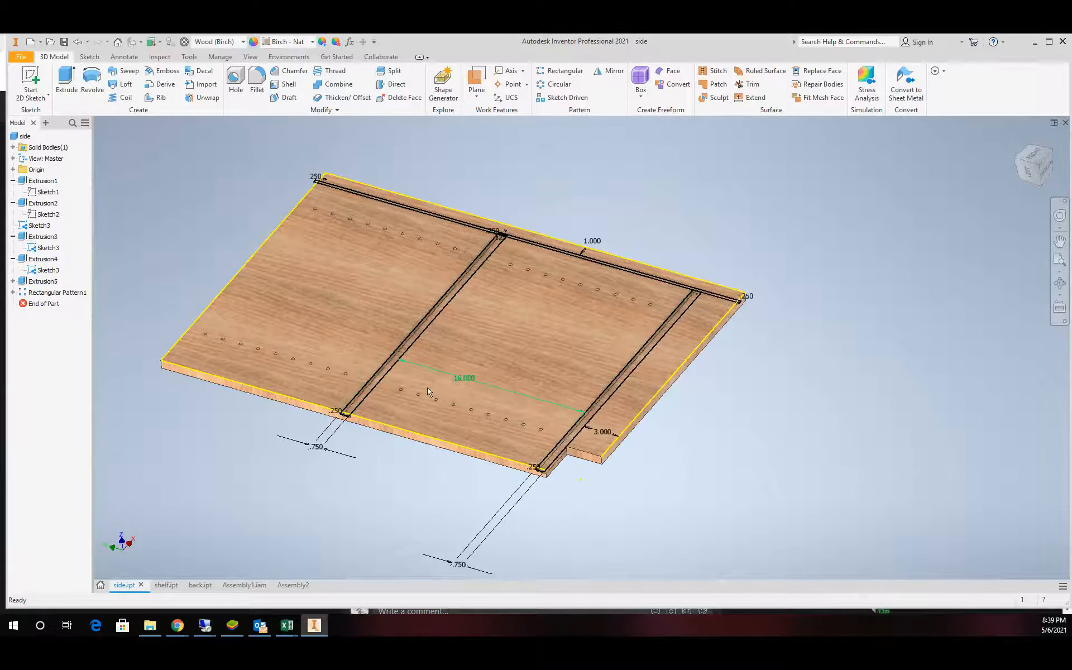
pyautogui.scroll(3, 533, 479)
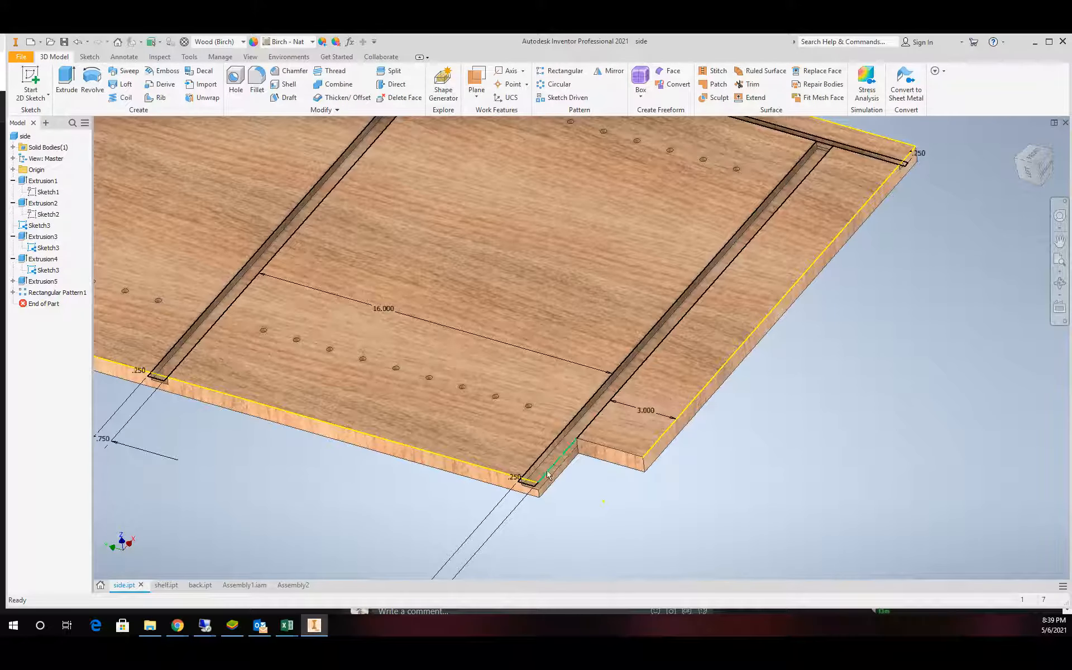
pyautogui.scroll(-5, 545, 474)
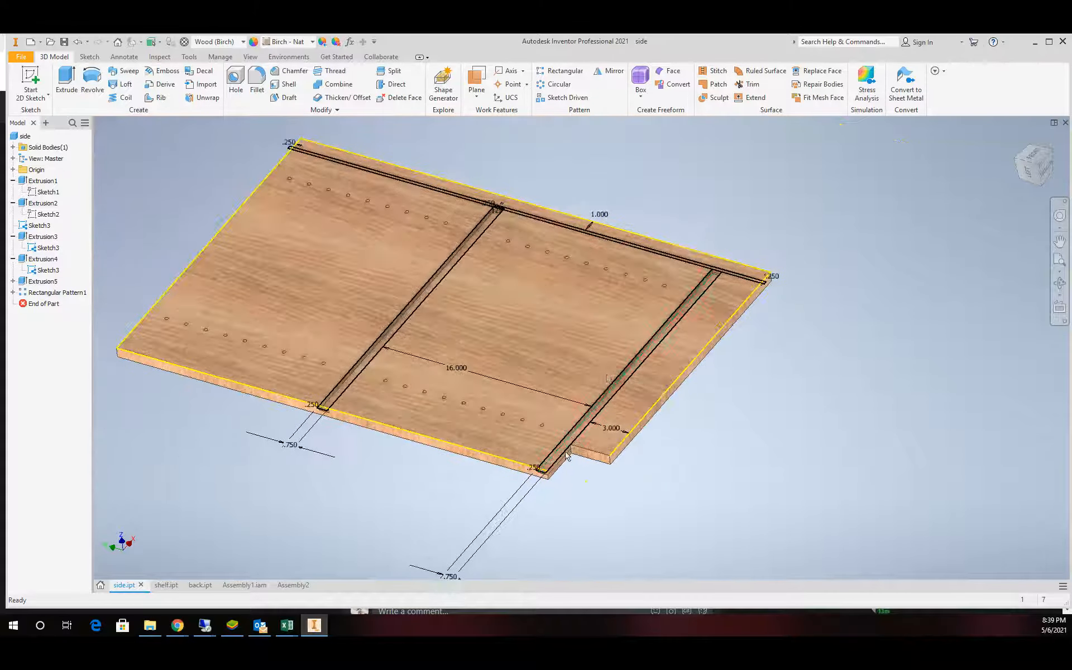
pyautogui.scroll(6, 797, 296)
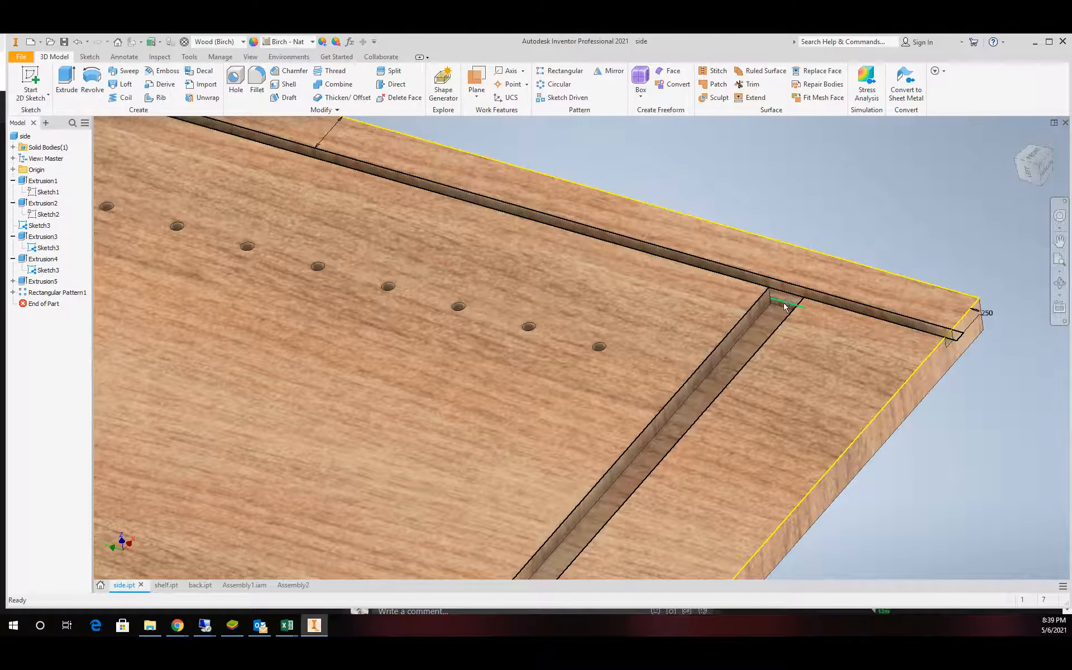
pyautogui.scroll(-5, 743, 298)
pyautogui.scroll(4, 737, 298)
pyautogui.scroll(-5, 738, 299)
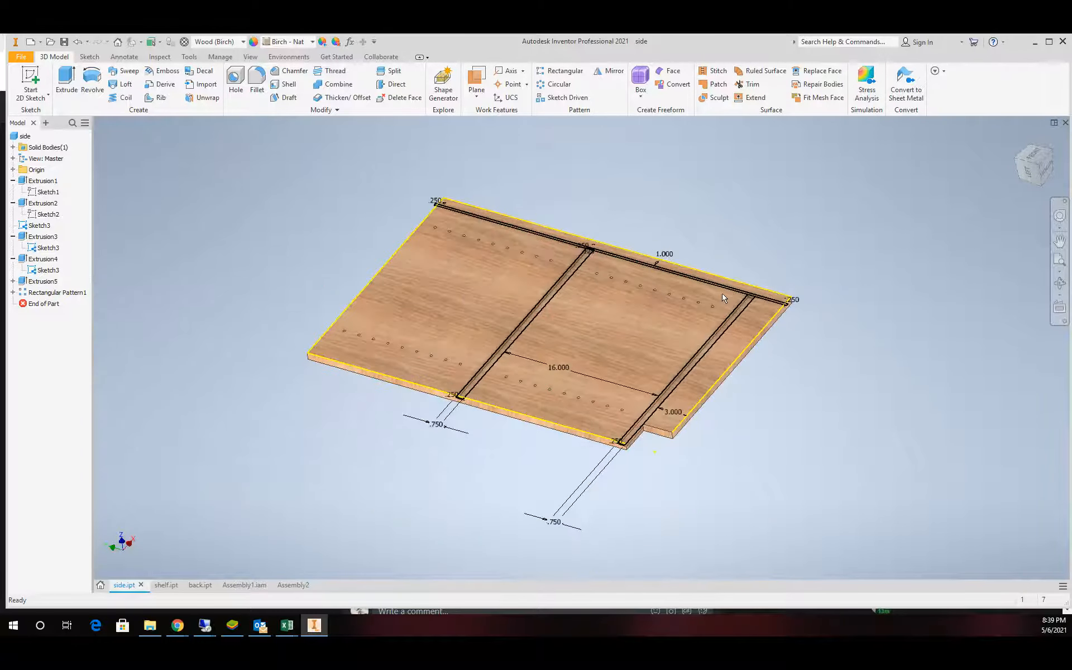
pyautogui.scroll(6, 468, 296)
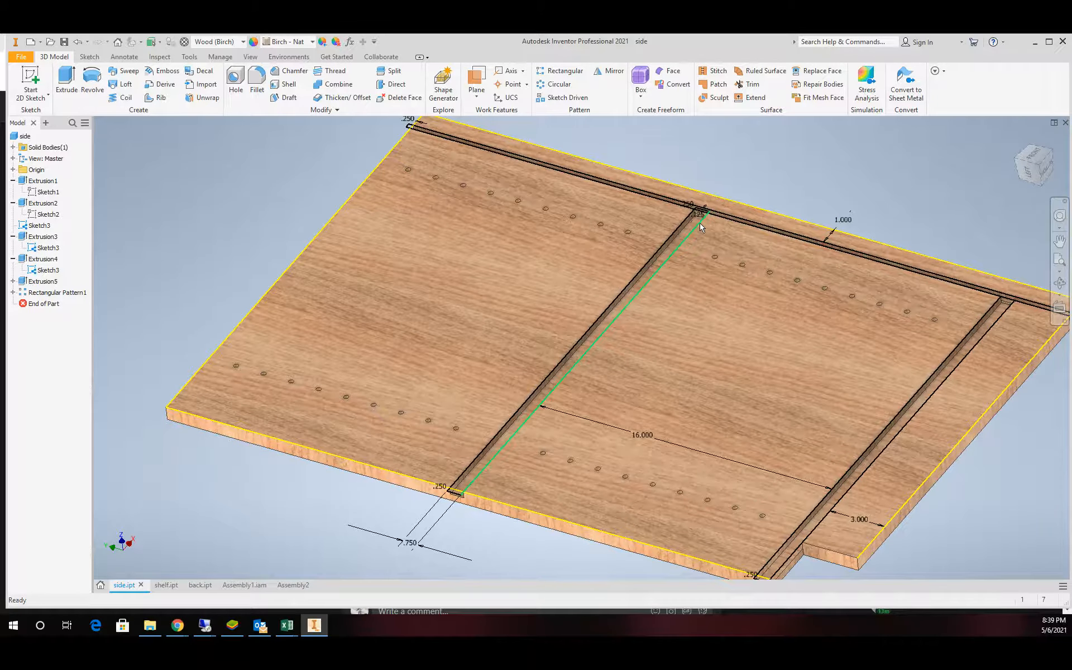
pyautogui.scroll(5, 701, 225)
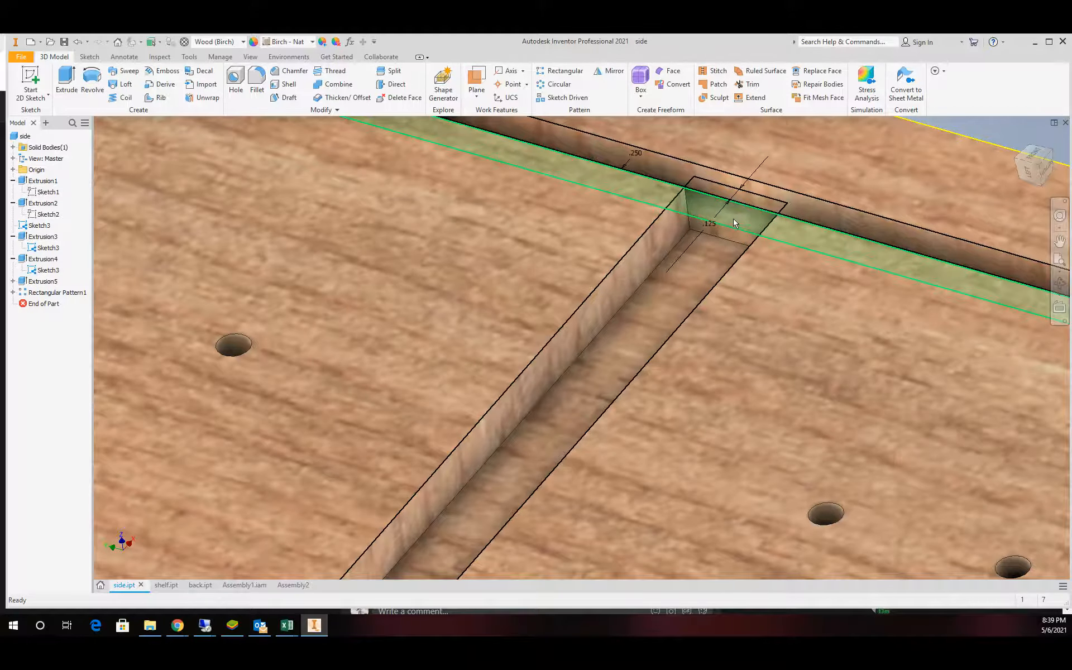
pyautogui.scroll(-6, 733, 223)
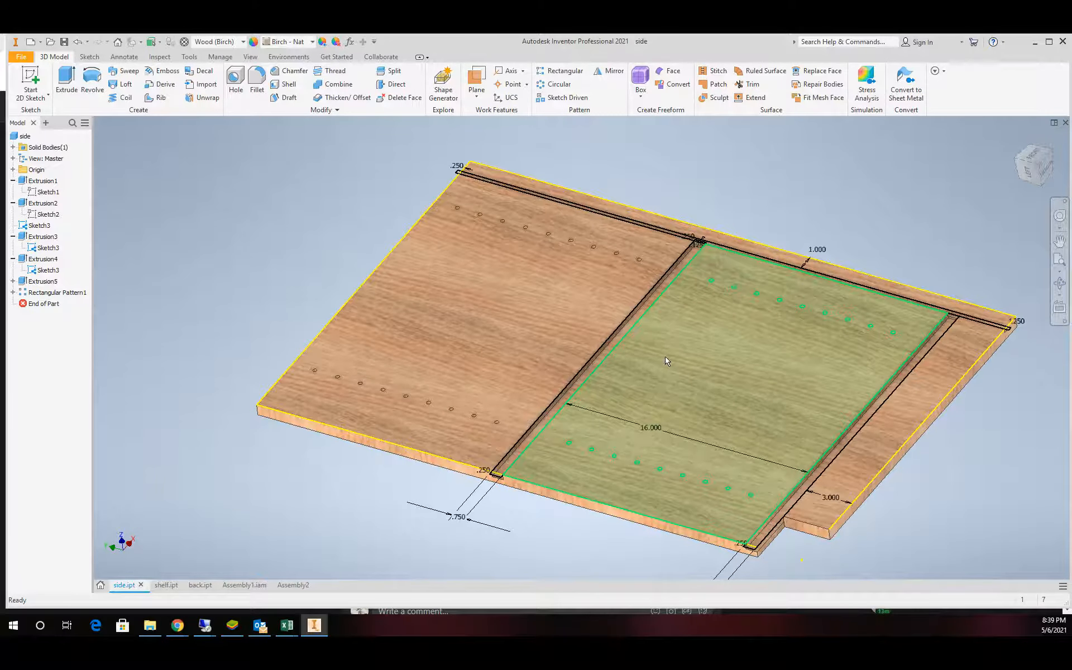
pyautogui.scroll(3, 664, 361)
pyautogui.scroll(-5, 665, 361)
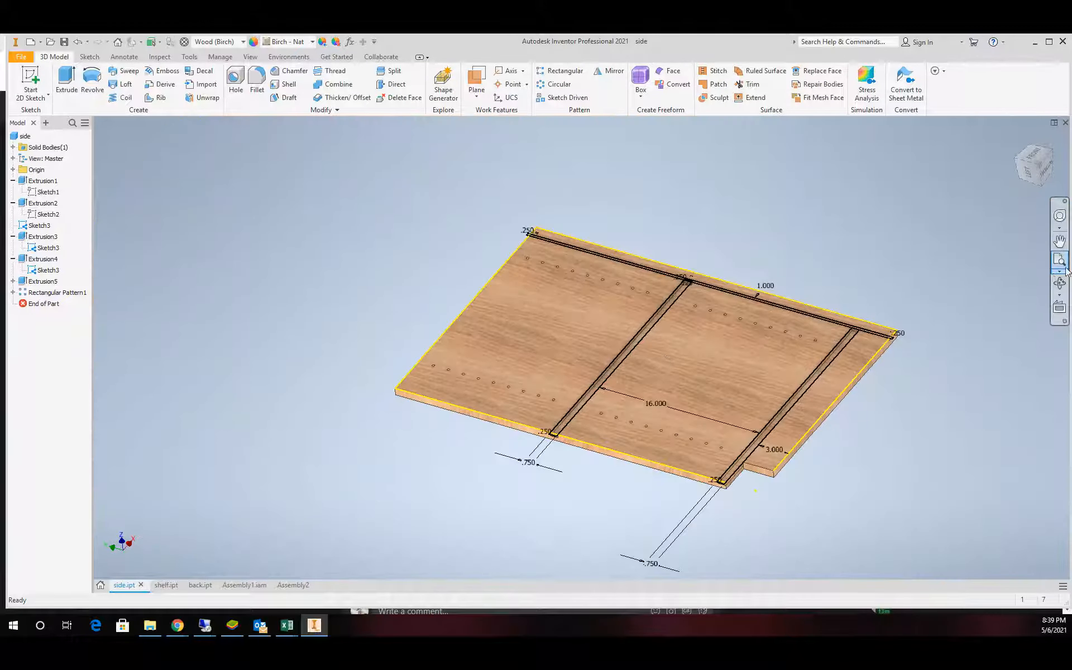
# View the side panel from the front and examine how the dado sketch overlaps the front edge and back groove.
pyautogui.click(1042, 161)
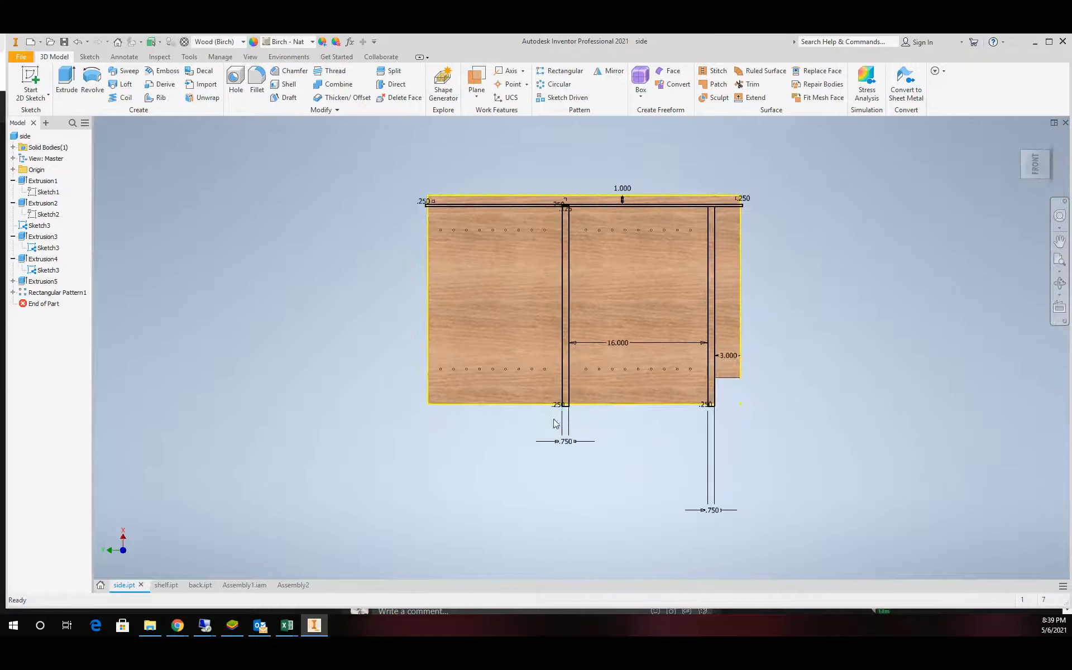
pyautogui.scroll(5, 574, 397)
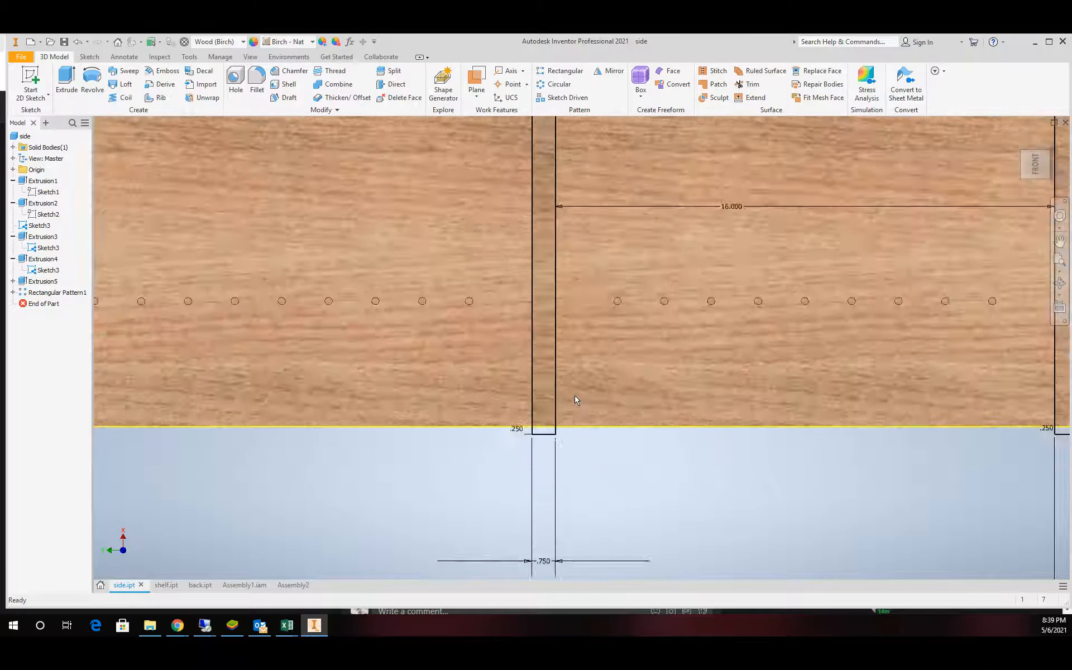
pyautogui.scroll(3, 504, 463)
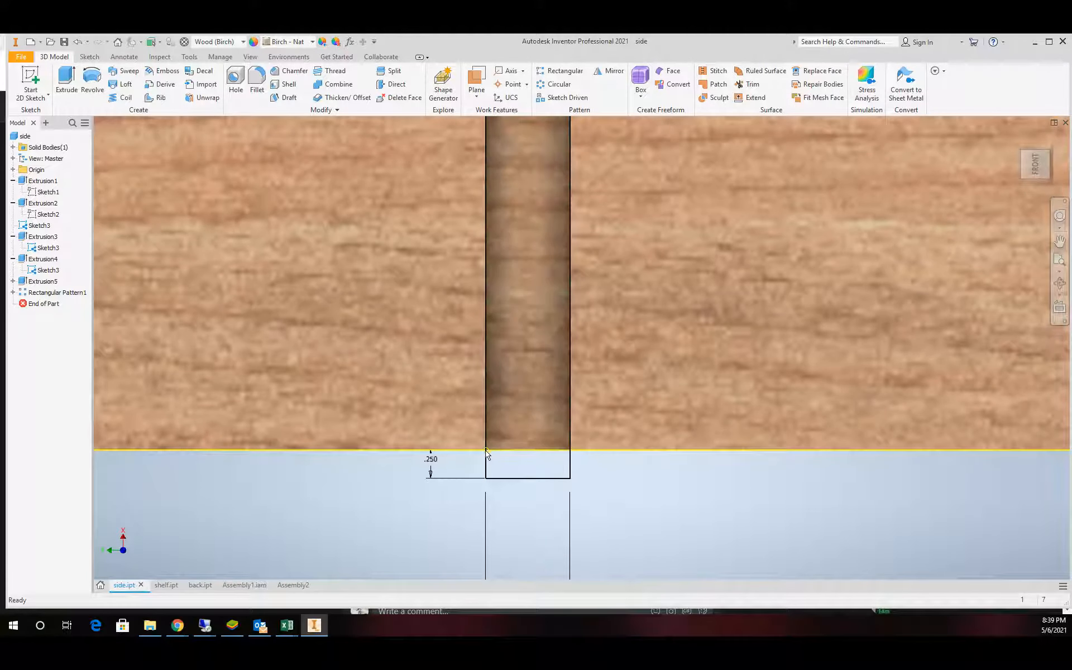
pyautogui.scroll(8, 538, 452)
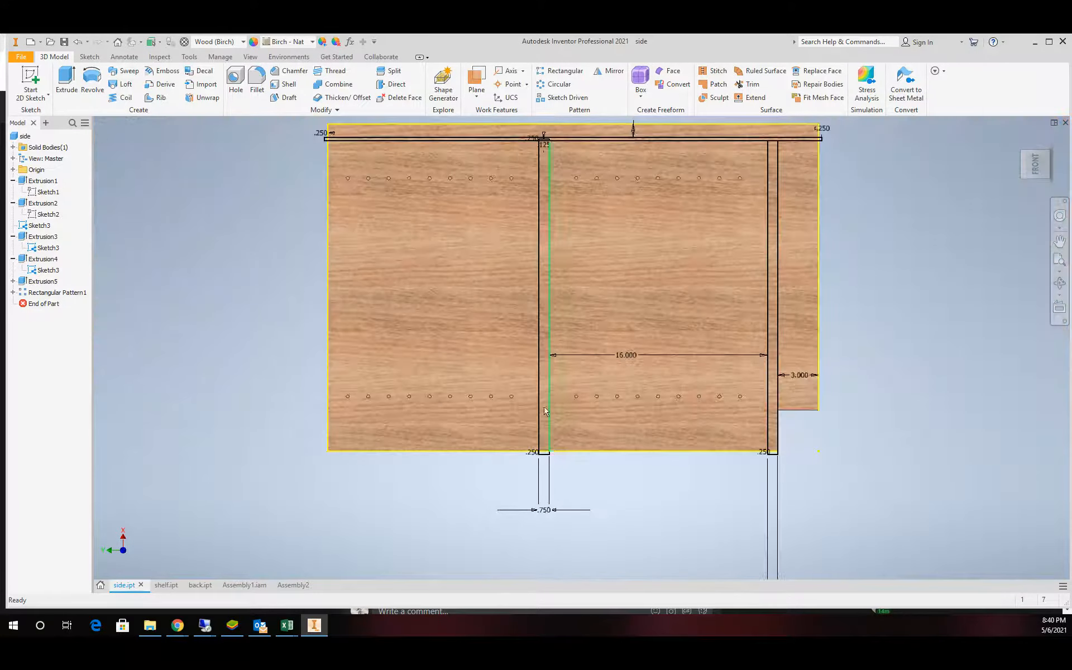
pyautogui.scroll(2, 544, 173)
pyautogui.scroll(-12, 545, 161)
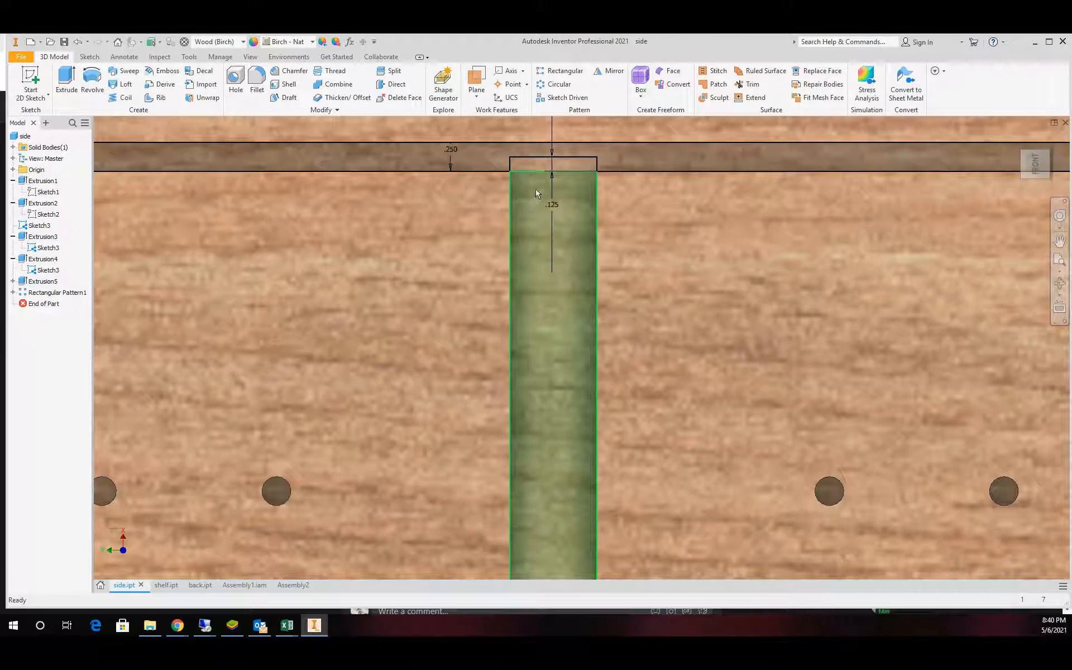
pyautogui.scroll(2, 536, 193)
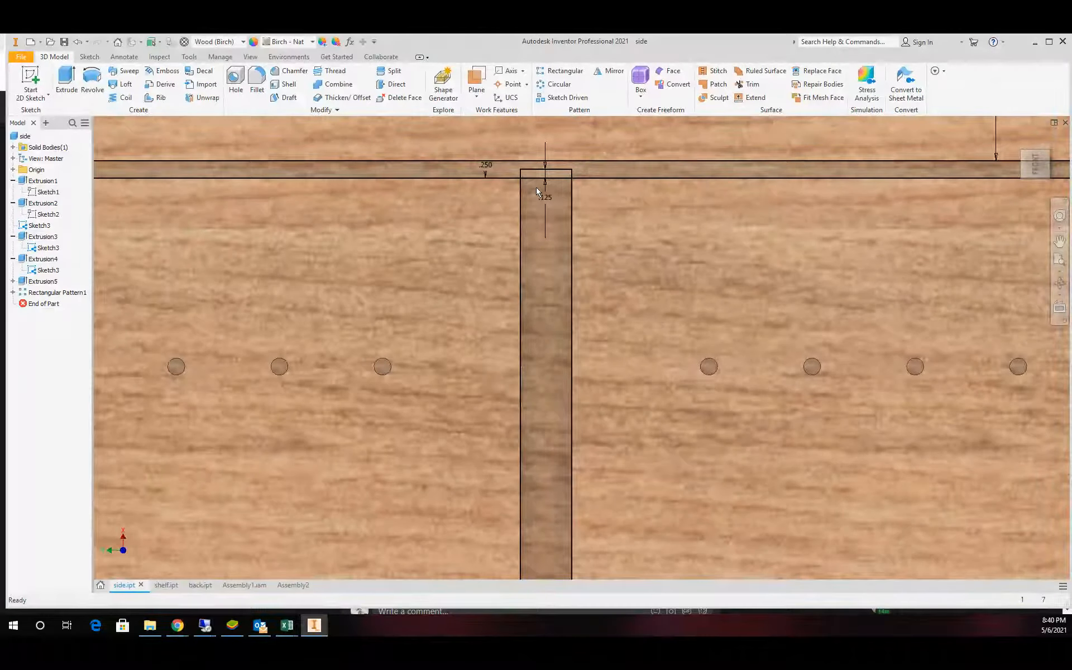
pyautogui.scroll(2, 536, 190)
pyautogui.scroll(2, 553, 251)
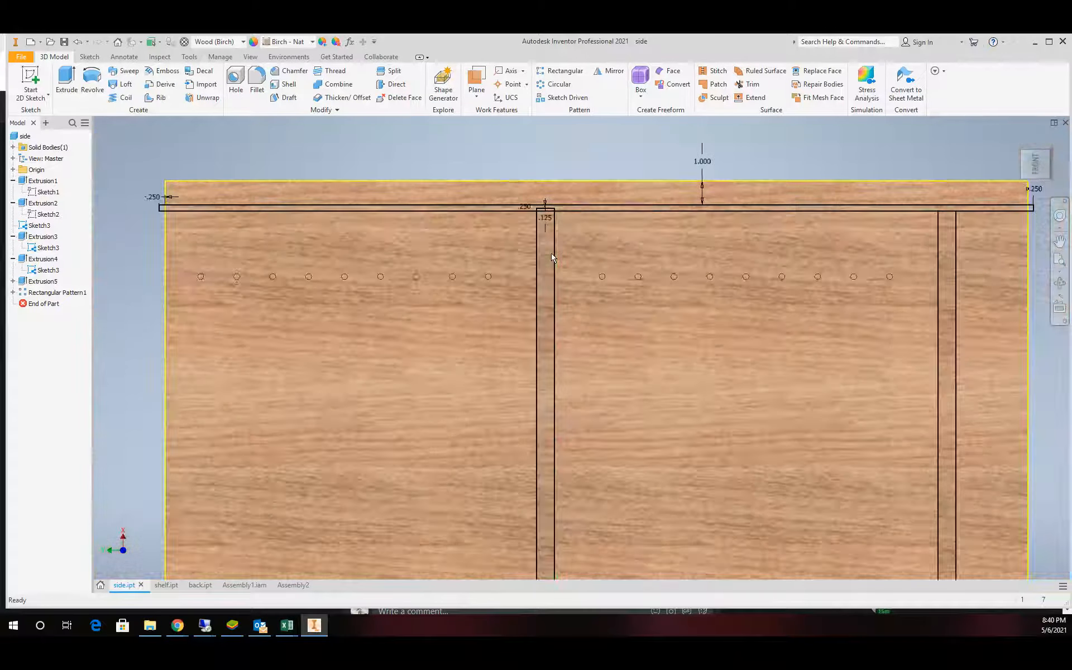
pyautogui.scroll(2, 553, 248)
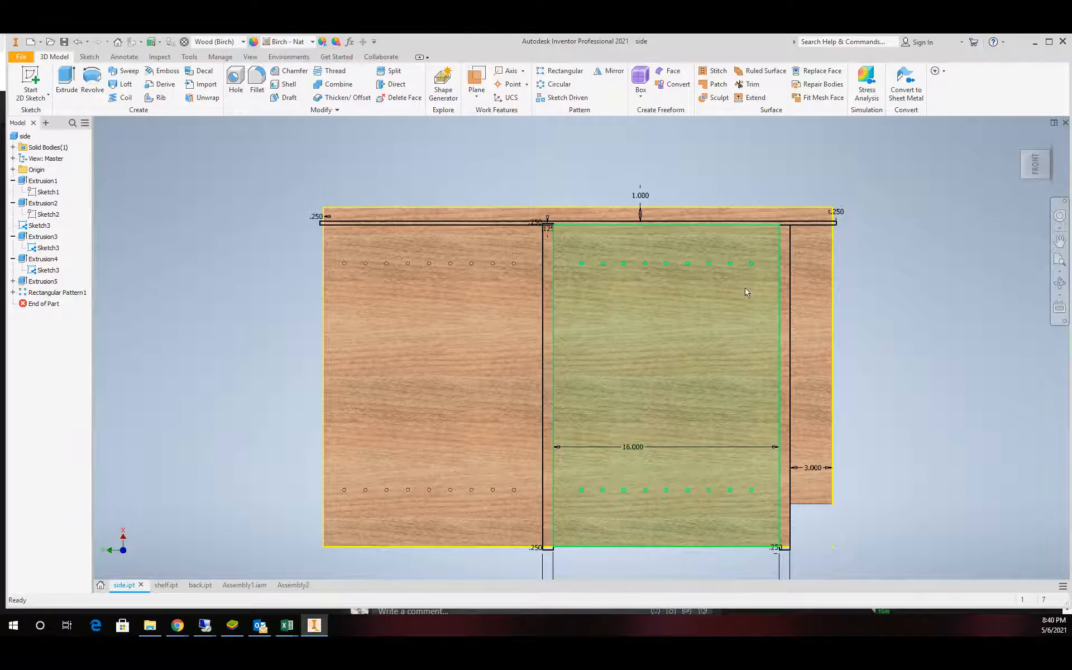
# Suppress the shelf dado cuts (Extrusion3) and the back groove cut (Extrusion4) in the side part, accepting the warning.
pyautogui.click(41, 238)
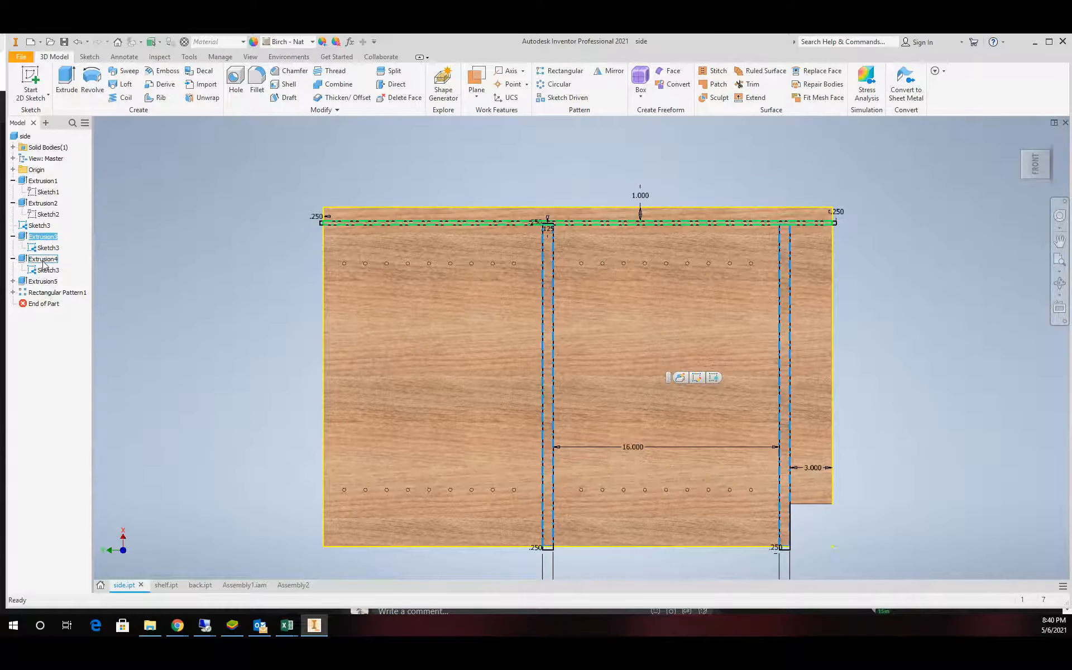
pyautogui.rightClick(47, 239)
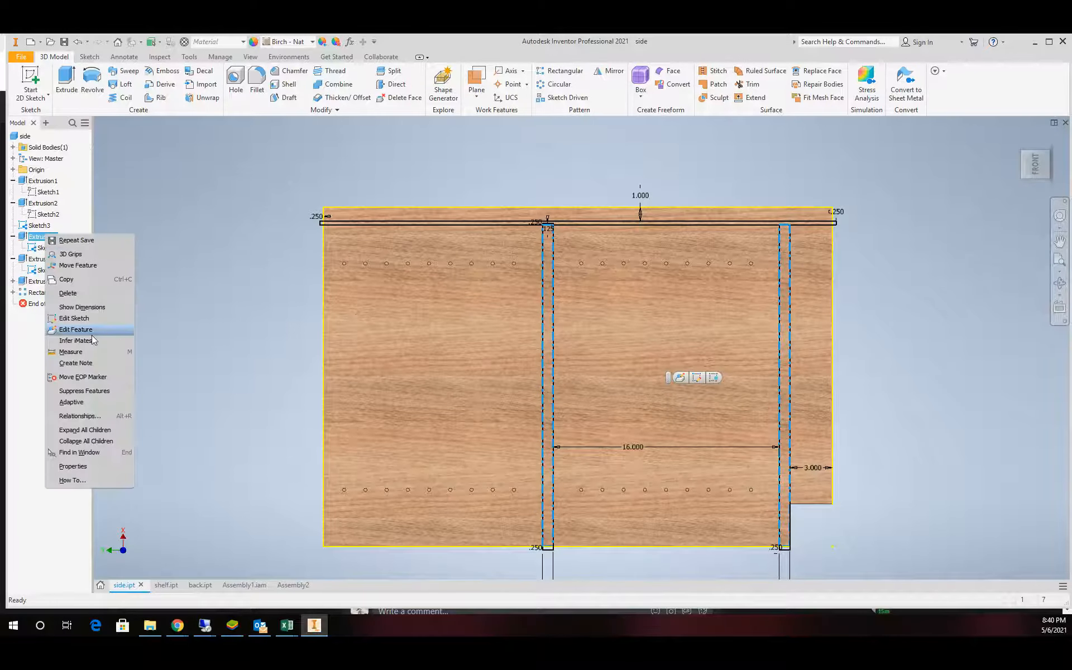
pyautogui.click(86, 390)
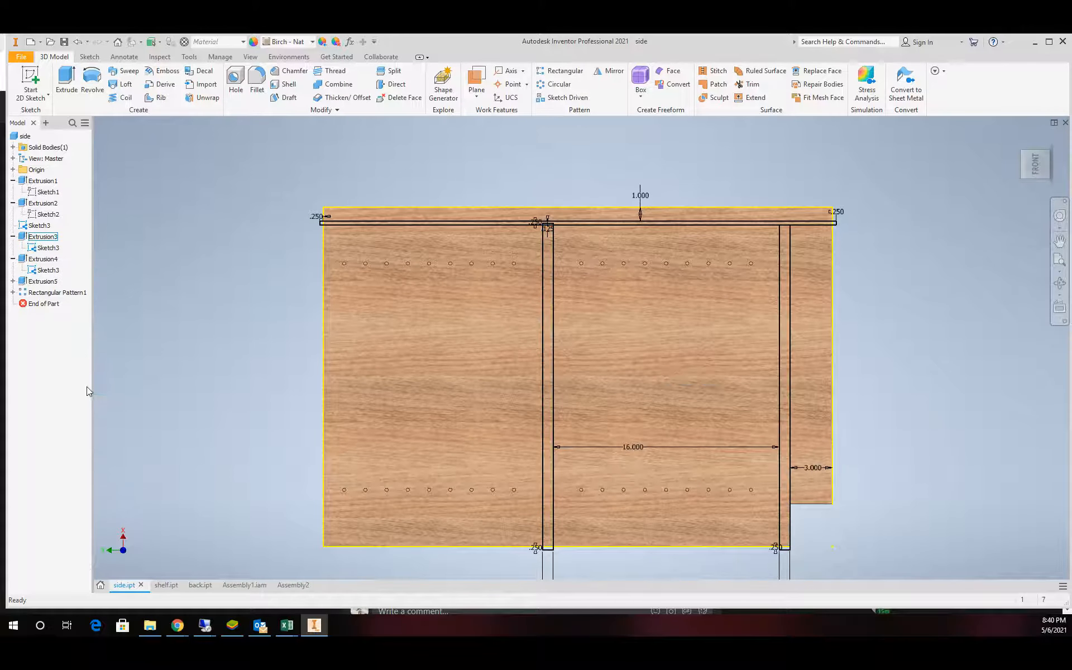
pyautogui.click(260, 143)
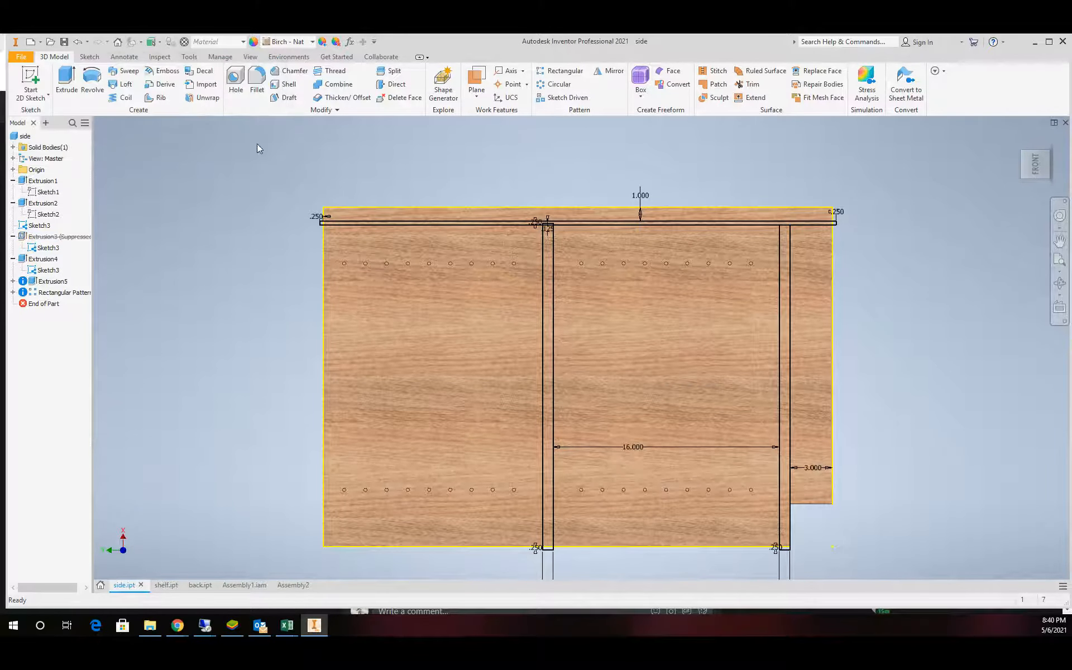
pyautogui.rightClick(51, 260)
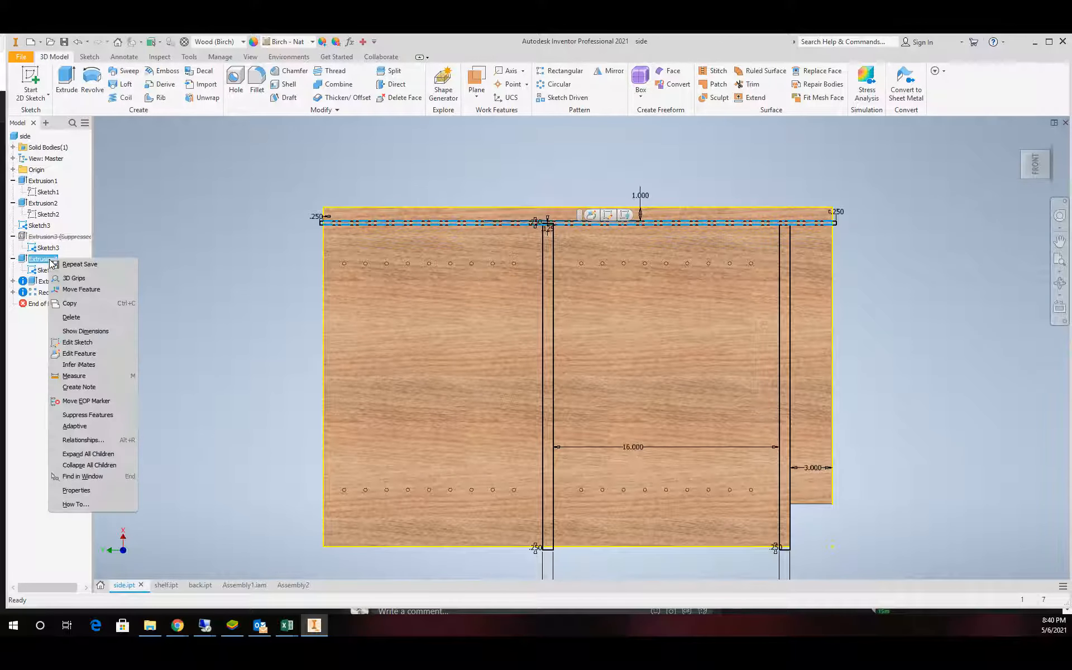
pyautogui.click(87, 416)
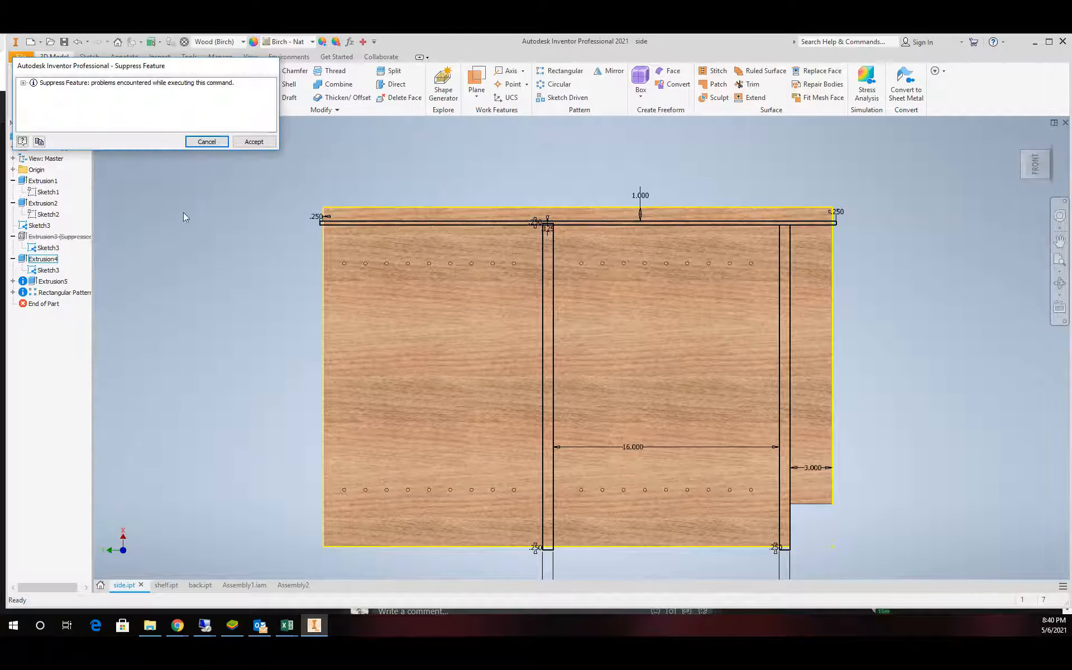
pyautogui.click(246, 141)
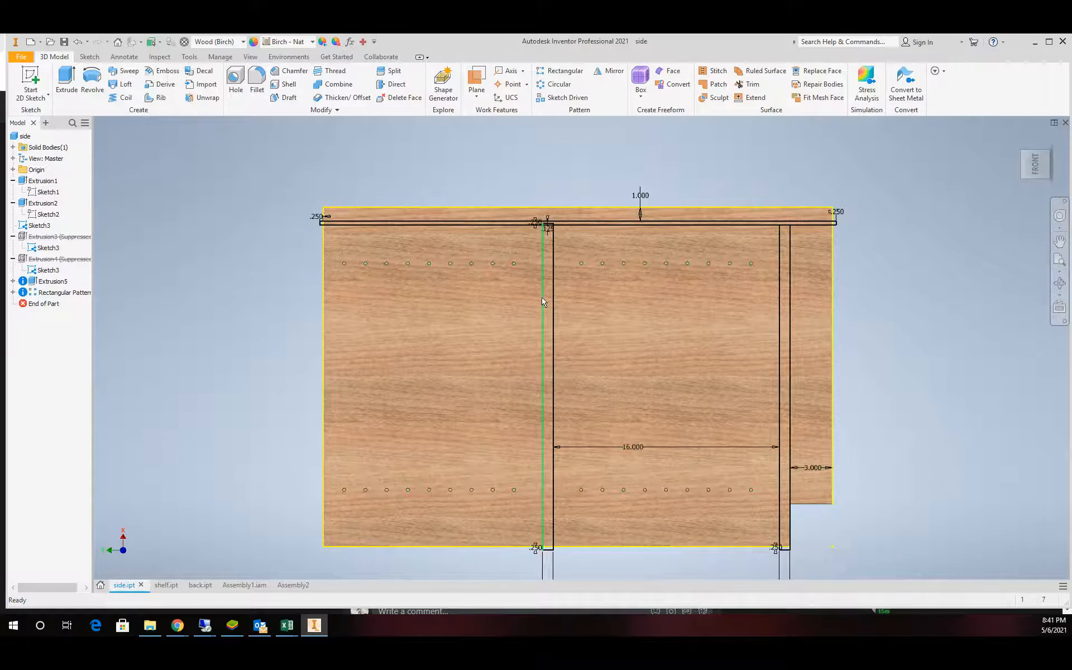
pyautogui.scroll(-3, 584, 286)
pyautogui.scroll(4, 611, 289)
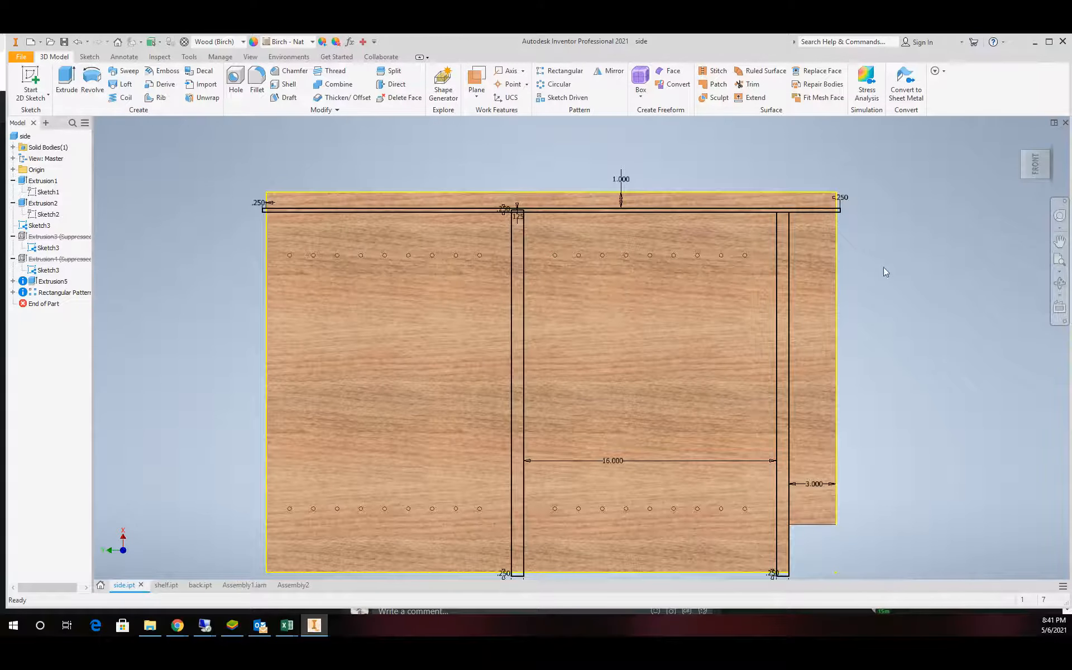
# Place one instance each of the shelf, side and side_MIR parts in the empty Assembly2.
pyautogui.click(291, 585)
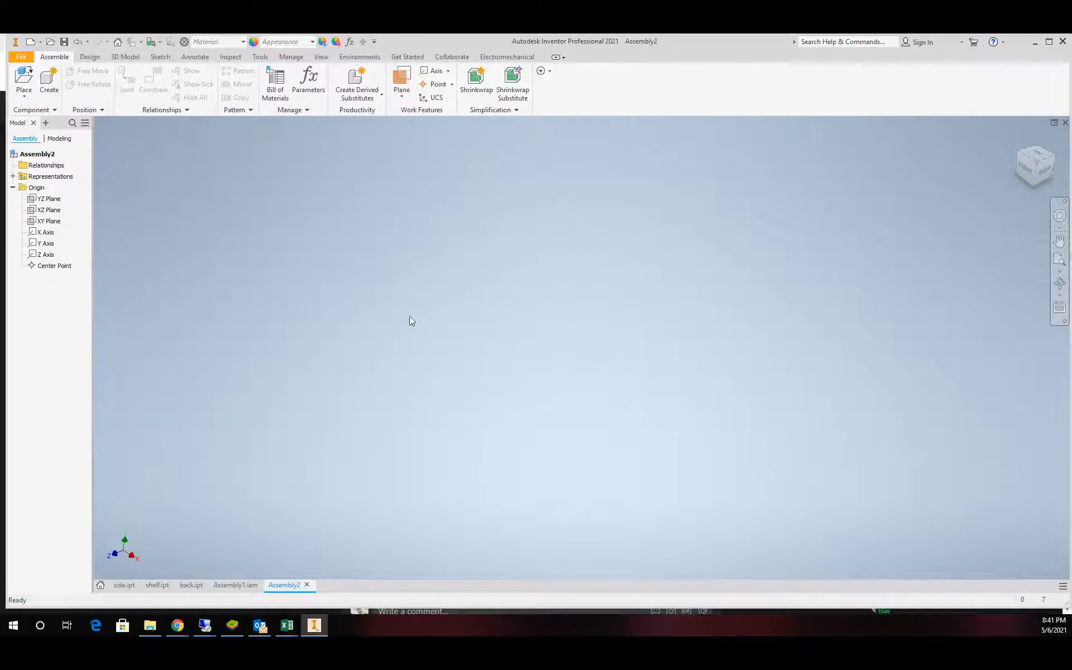
pyautogui.click(24, 81)
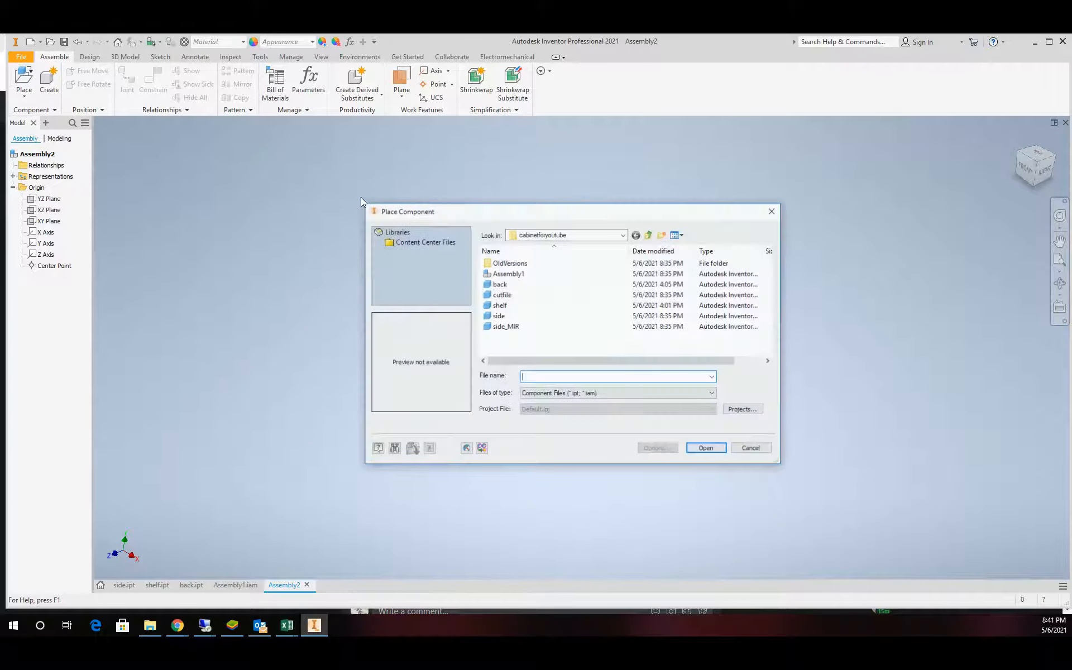
pyautogui.click(500, 284)
pyautogui.click(506, 296)
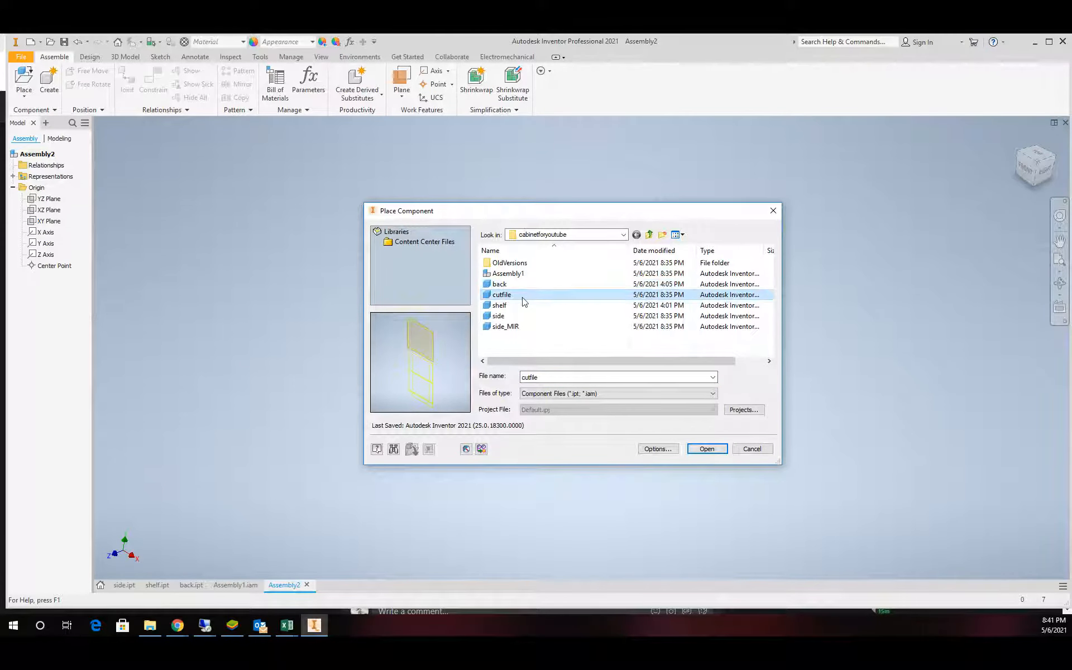
pyautogui.click(519, 305)
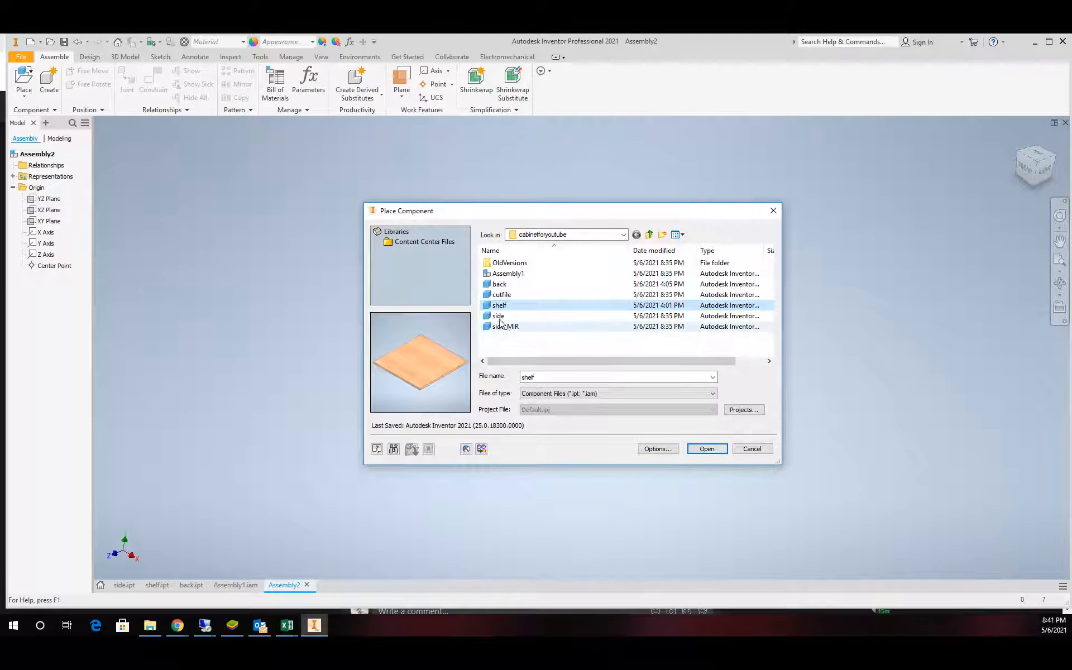
pyautogui.keyDown('ctrl'); pyautogui.click(499, 316); pyautogui.keyUp('ctrl')
pyautogui.keyDown('ctrl'); pyautogui.click(502, 327); pyautogui.keyUp('ctrl')
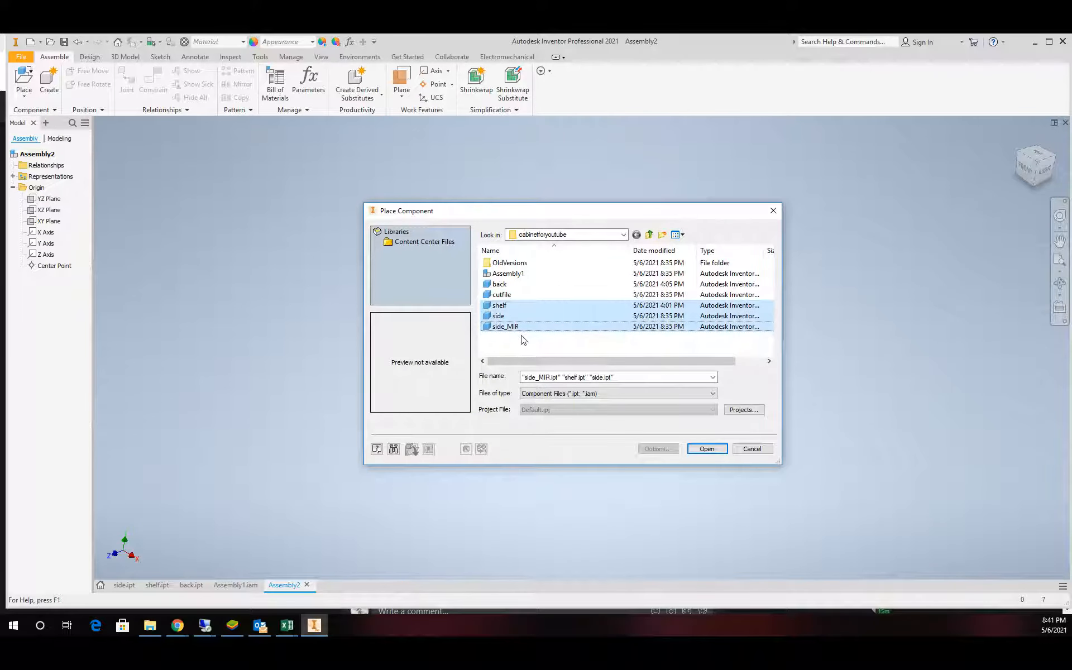
pyautogui.click(707, 449)
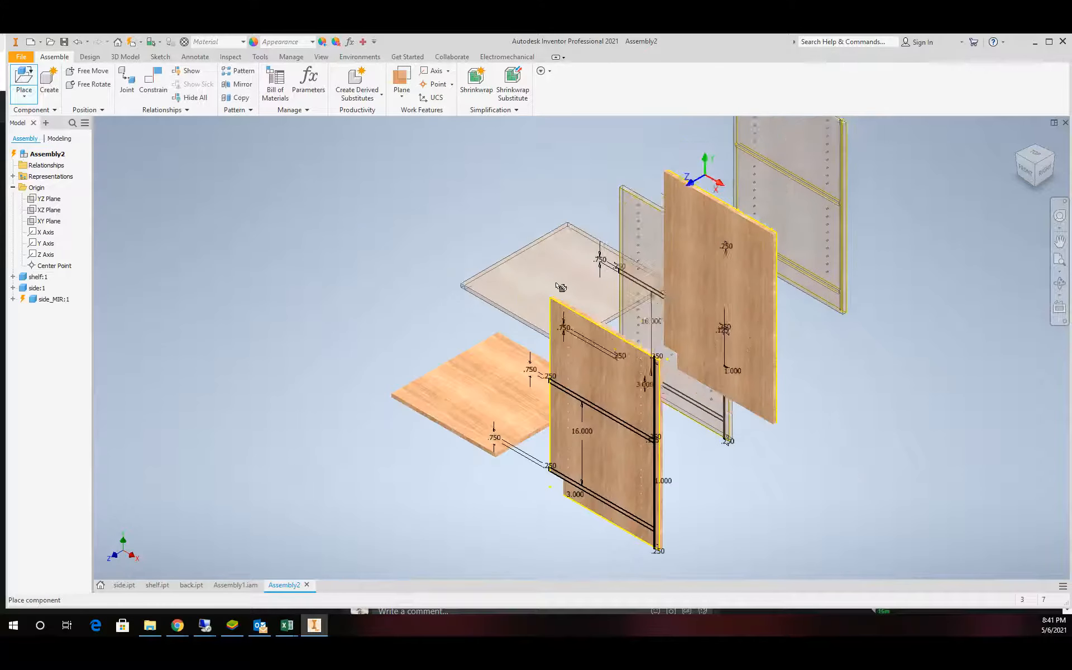
pyautogui.press('Escape')
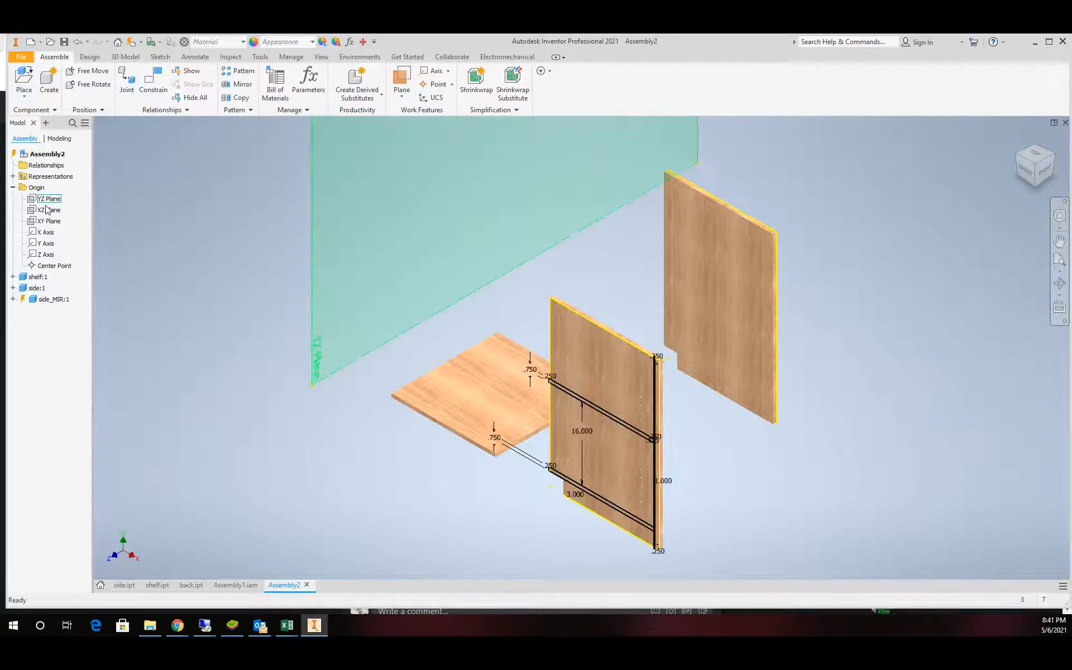
# Make the assembly's XZ plane visible and mate the shelf's large face to it with a 0.000 in offset.
pyautogui.click(49, 210)
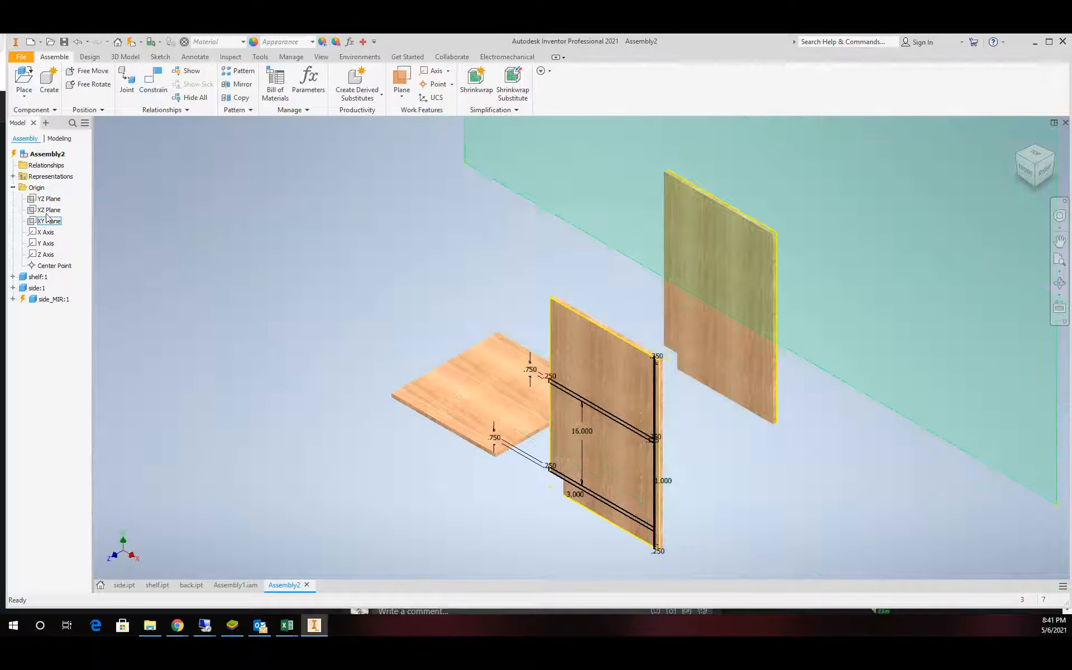
pyautogui.rightClick(48, 212)
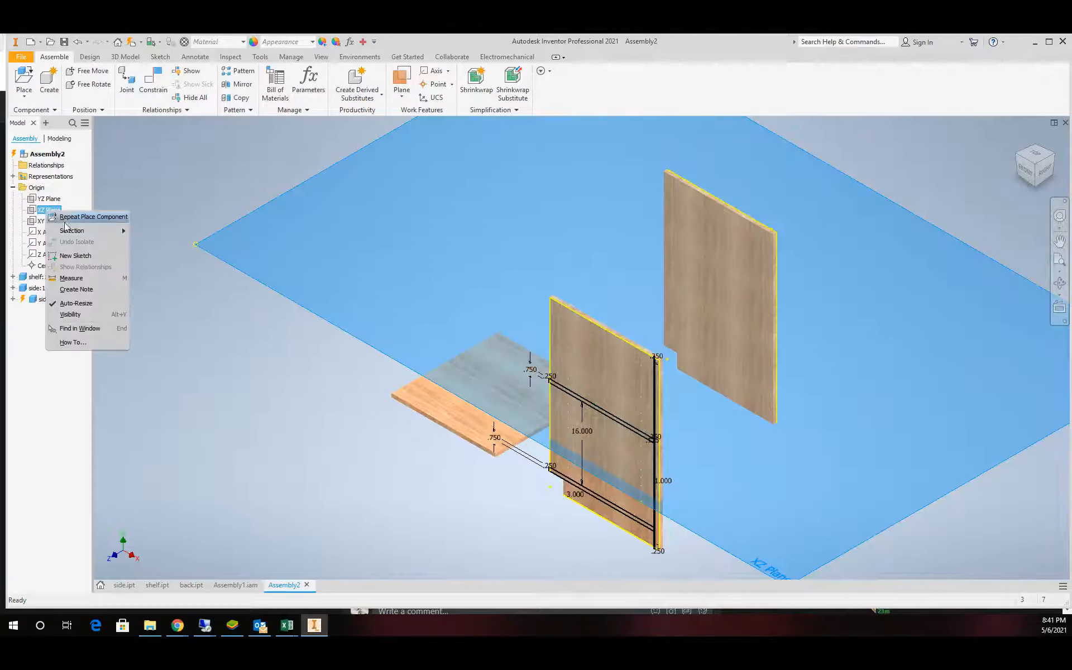
pyautogui.click(70, 313)
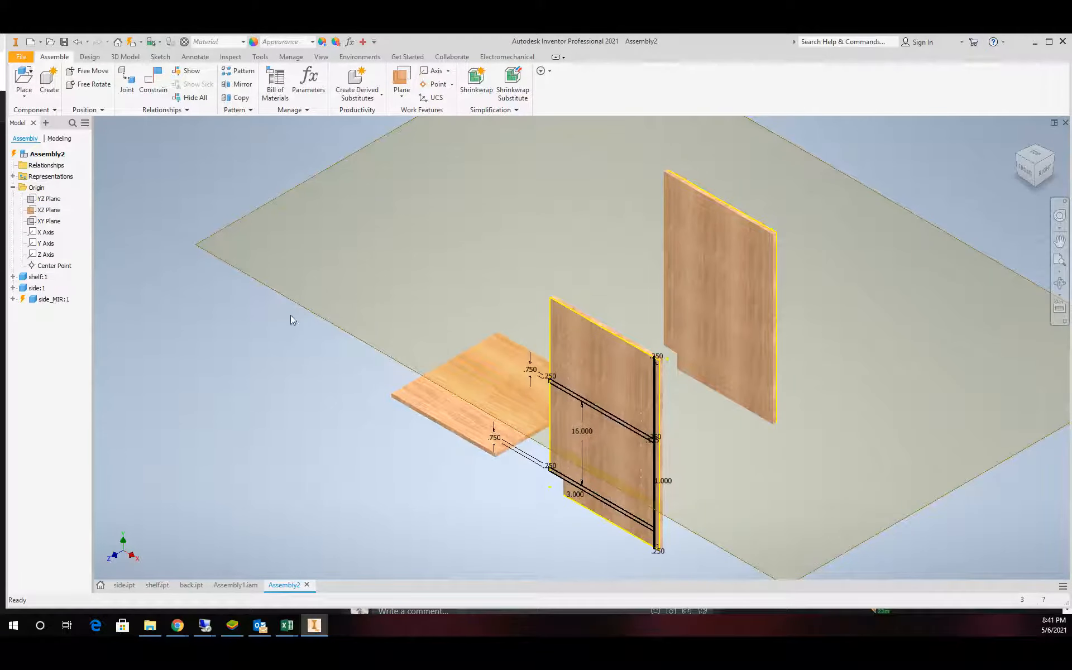
pyautogui.click(153, 83)
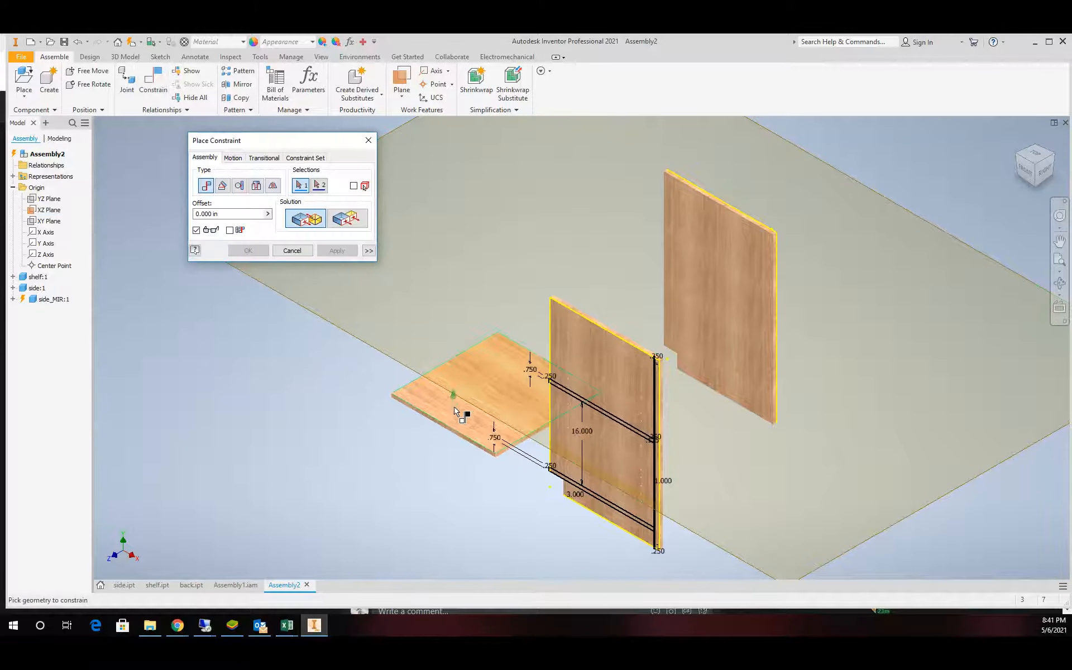
pyautogui.click(342, 319)
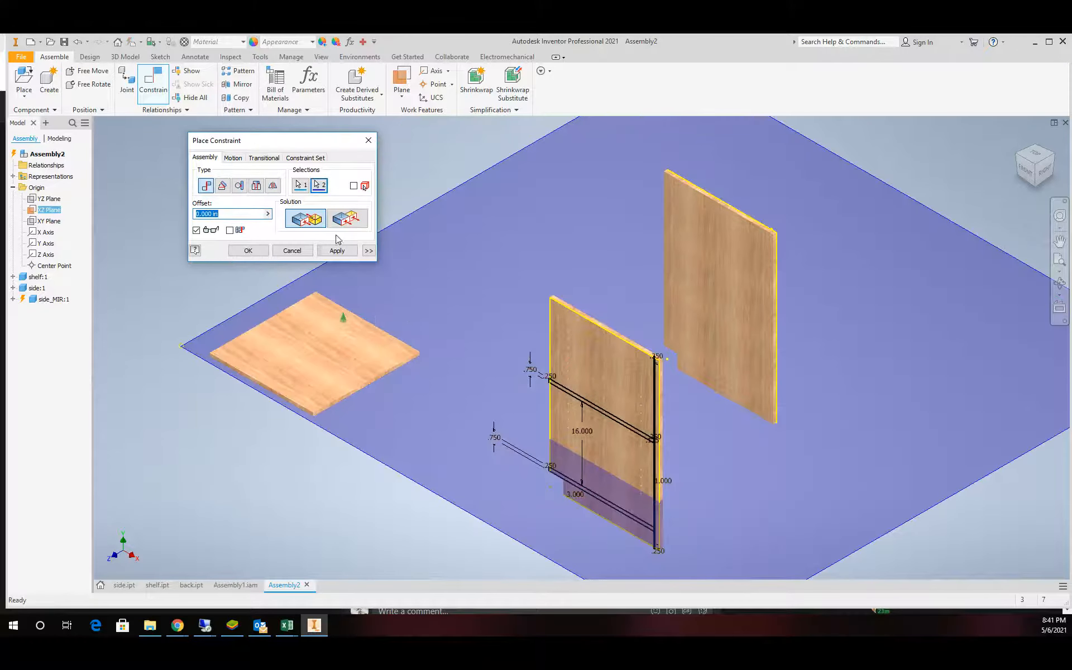
pyautogui.click(336, 250)
# Mate the large face of the mirrored side (side_MIR) to the XZ plane with a 0.000 in offset.
pyautogui.click(734, 284)
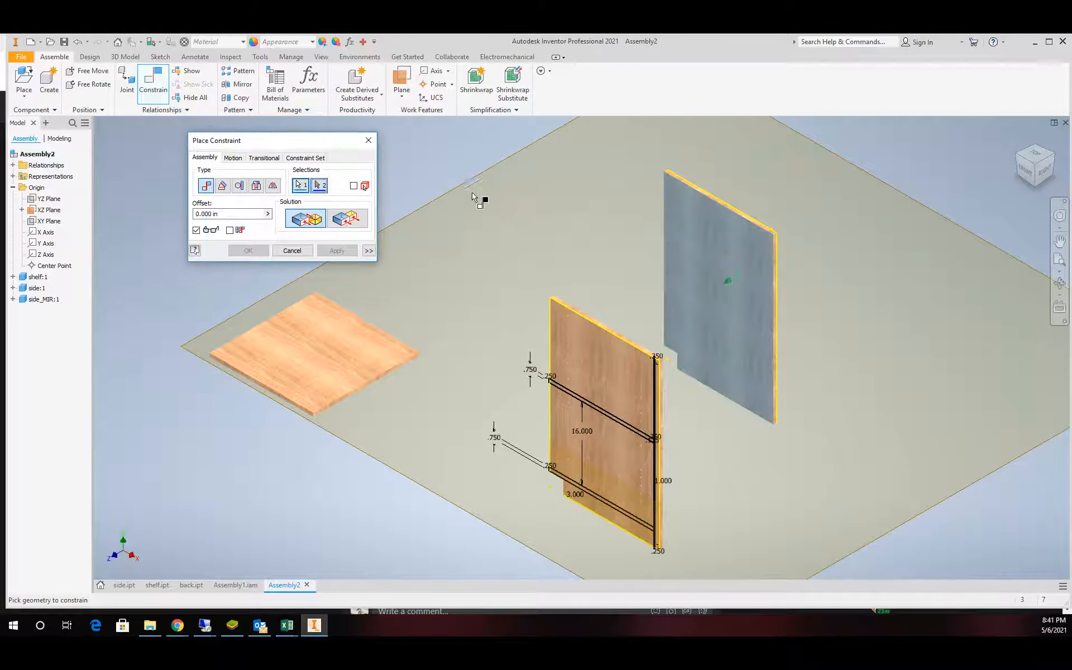
pyautogui.click(474, 194)
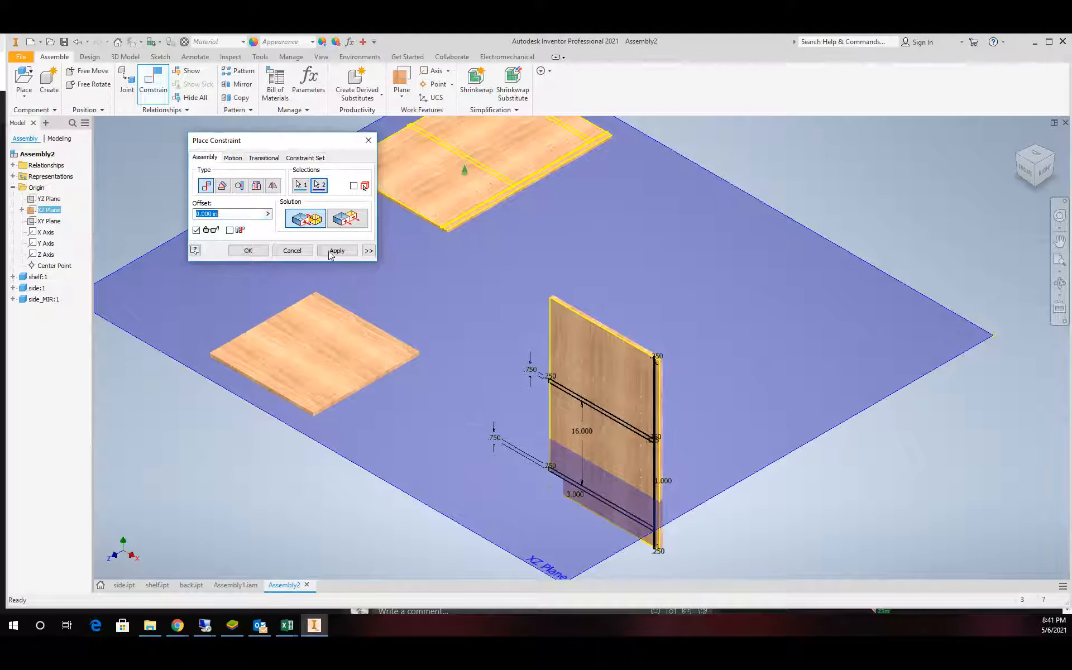
pyautogui.click(332, 251)
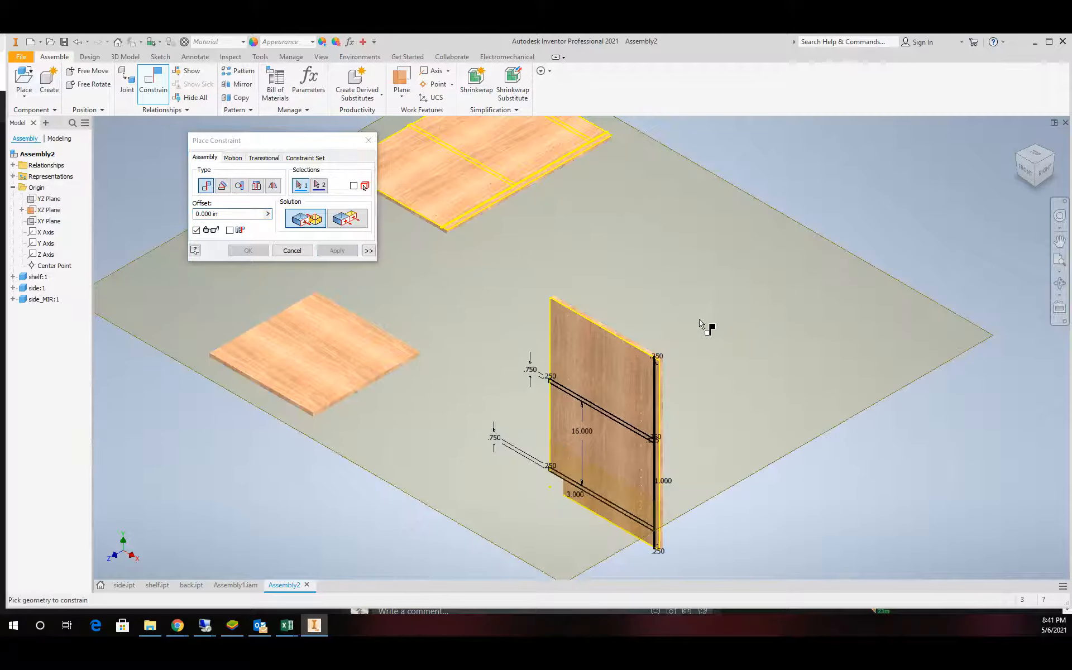
# Mate the side panel's large face to the XZ plane with a 0.000 in offset and finish constraining.
pyautogui.click(752, 200)
pyautogui.click(1059, 283)
pyautogui.moveTo(584, 295); pyautogui.dragTo(491, 304)
pyautogui.press('Escape')
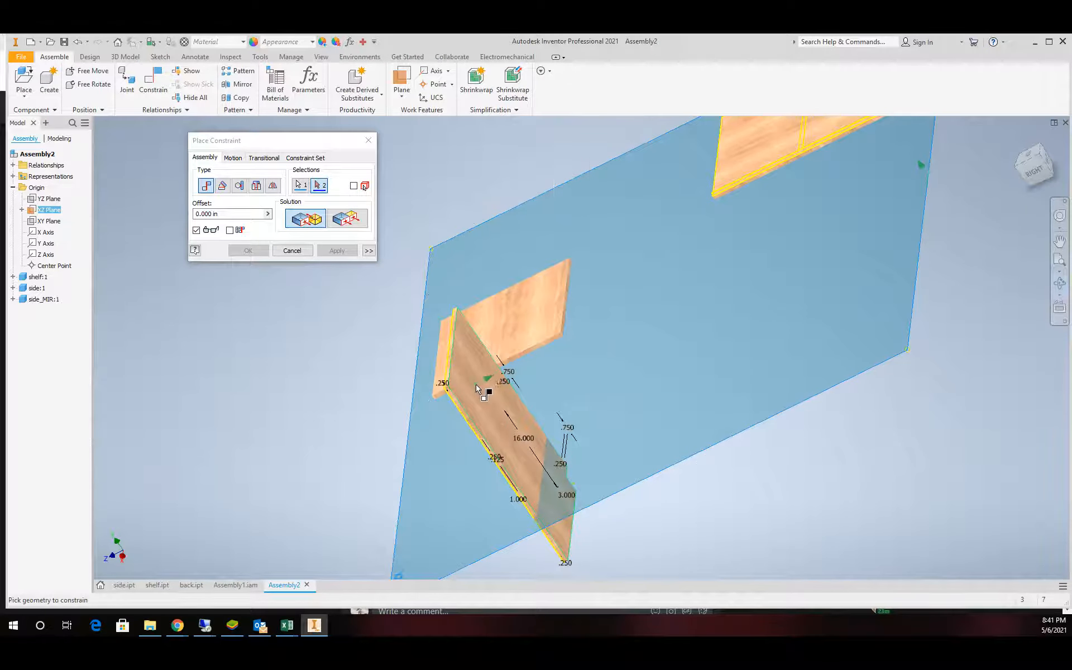
pyautogui.click(476, 383)
pyautogui.scroll(-5, 711, 332)
pyautogui.scroll(5, 713, 335)
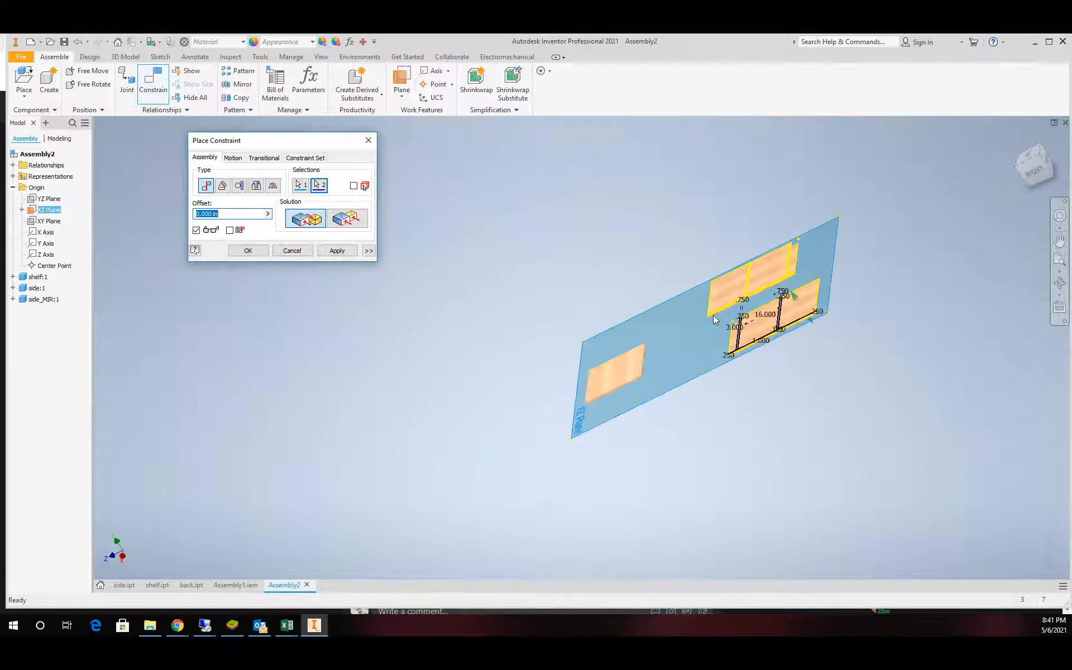
pyautogui.click(256, 252)
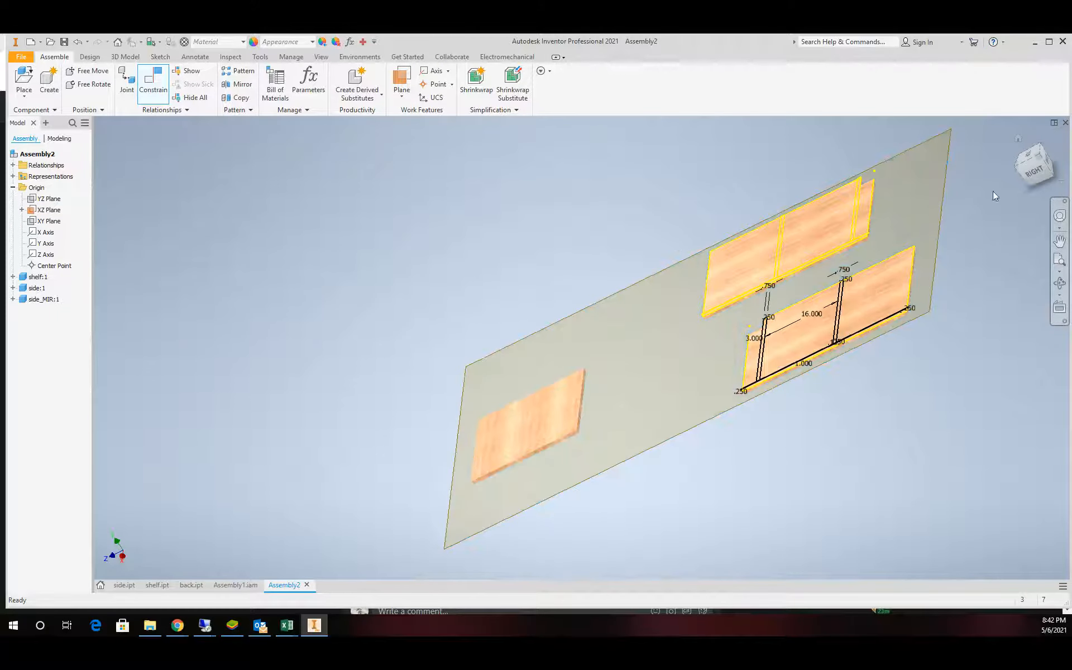
# In the top view, line up the shelf, mirrored side and side in one horizontal row, and hide the XZ plane.
pyautogui.click(1032, 156)
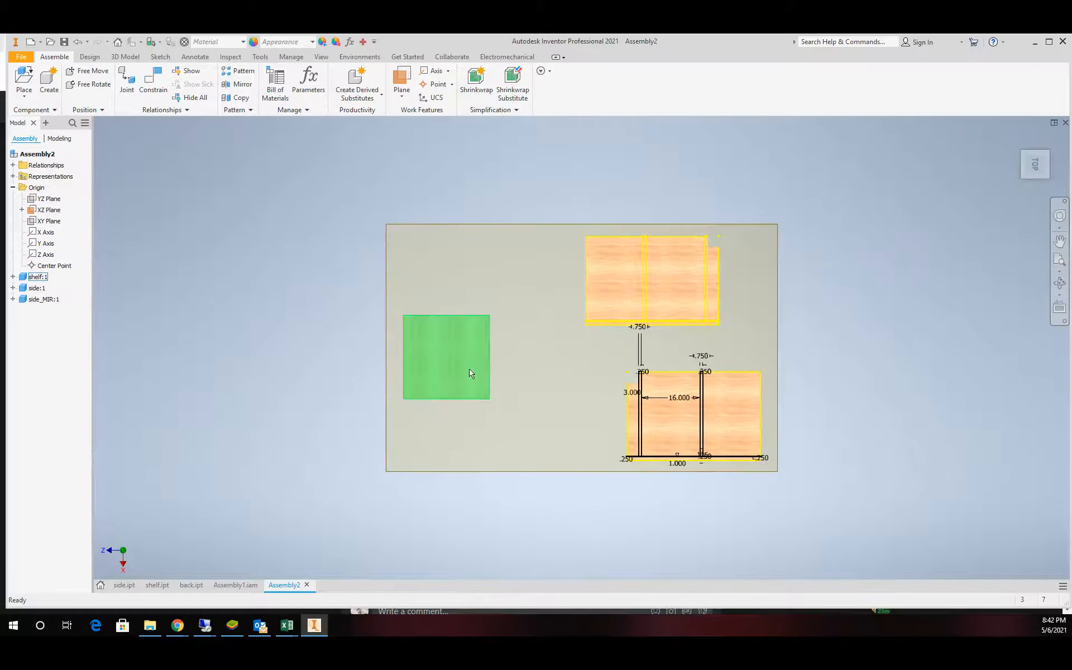
pyautogui.scroll(3, 471, 374)
pyautogui.scroll(-2, 475, 366)
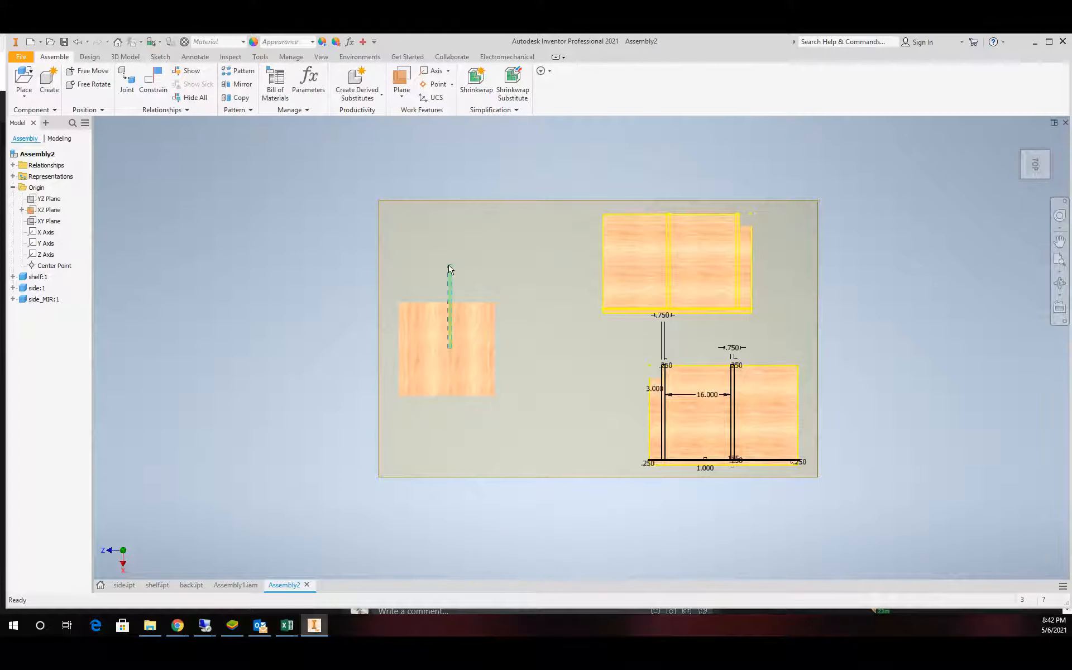
pyautogui.moveTo(436, 350); pyautogui.dragTo(426, 255)
pyautogui.moveTo(653, 262); pyautogui.dragTo(547, 258)
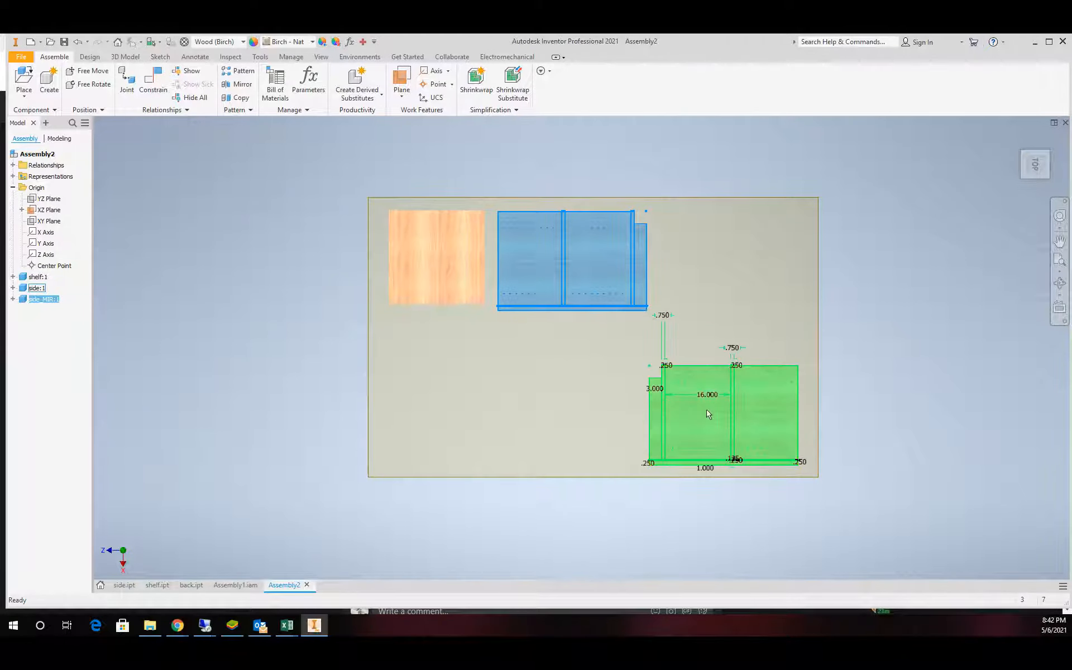
pyautogui.moveTo(707, 410); pyautogui.dragTo(717, 262)
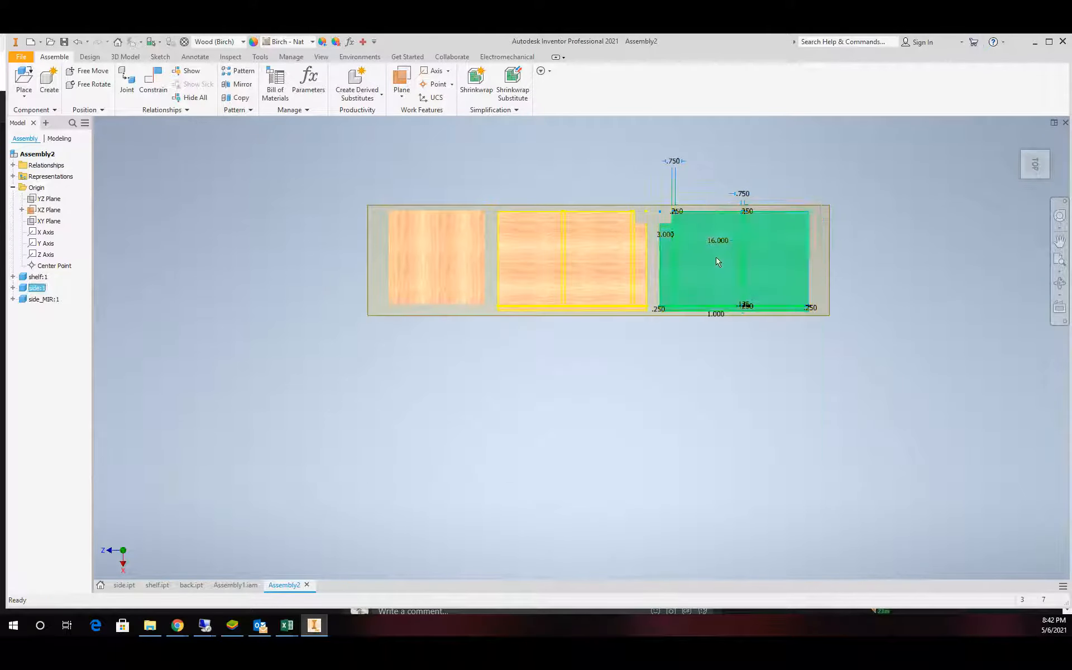
pyautogui.click(915, 265)
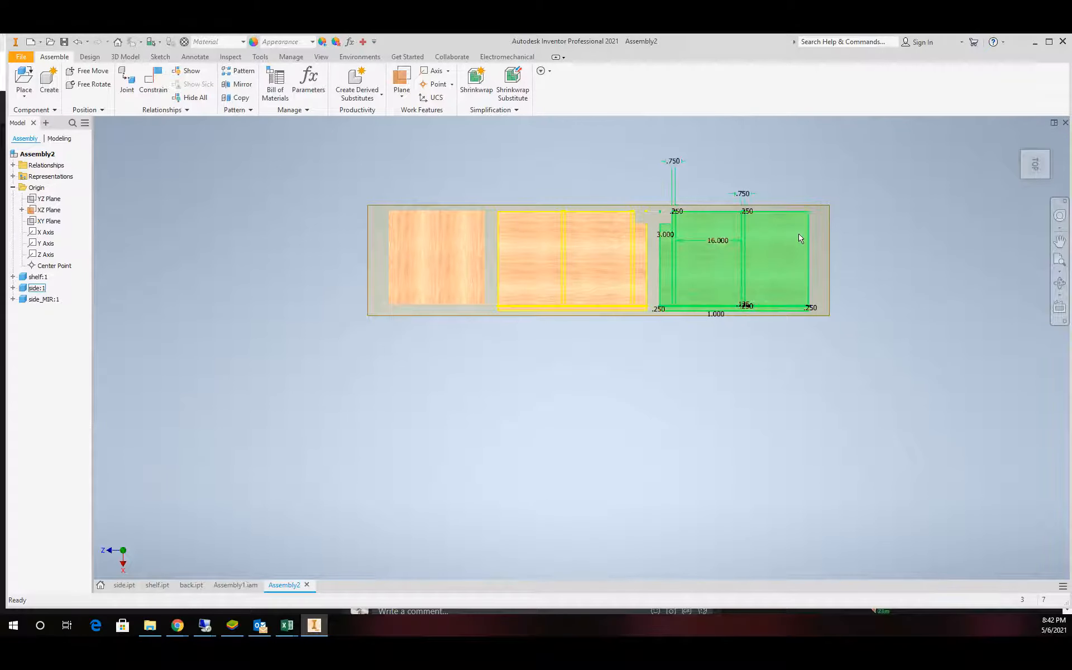
pyautogui.rightClick(38, 209)
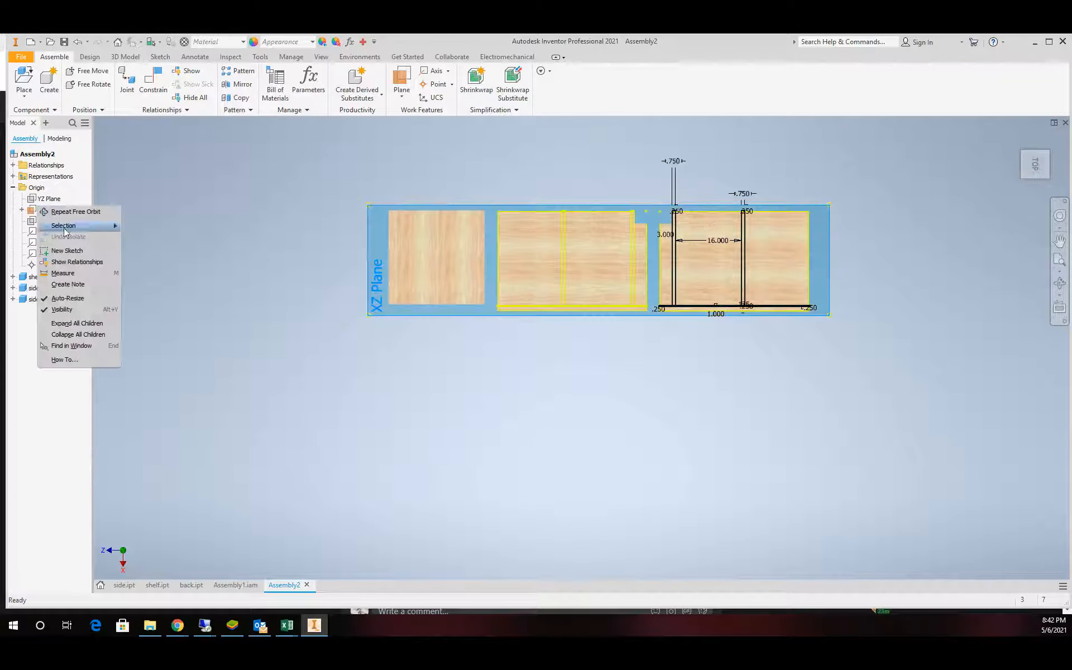
pyautogui.click(71, 309)
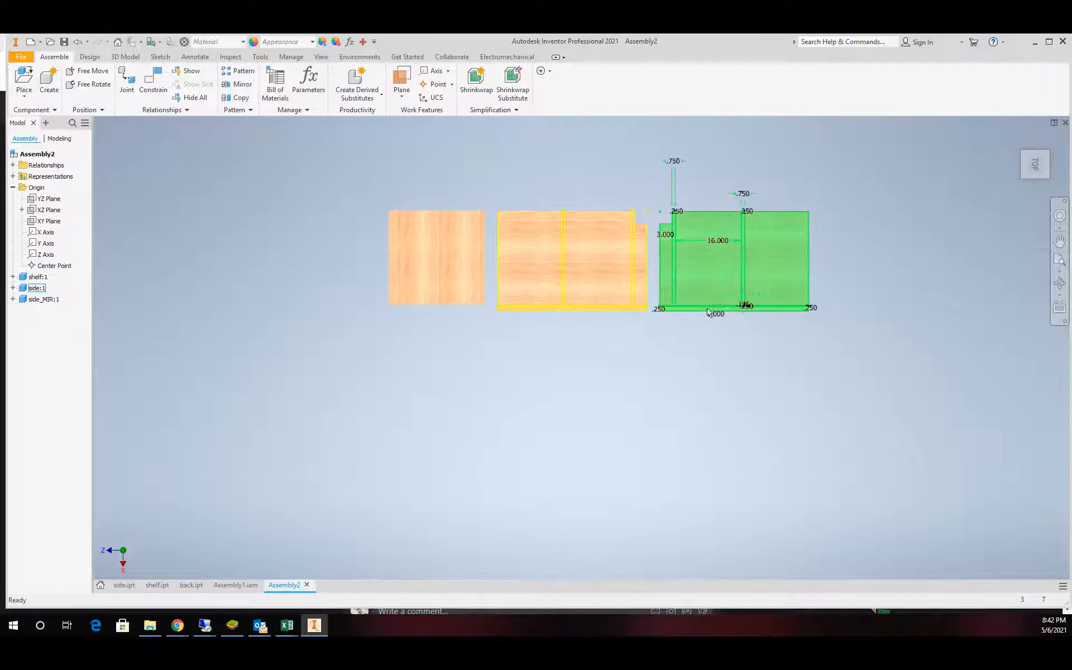
# Create a work plane offset 0.000 in from the shelf's upper face.
pyautogui.keyDown('ctrl'); pyautogui.click(547, 274); pyautogui.keyUp('ctrl')
pyautogui.scroll(-3, 620, 273)
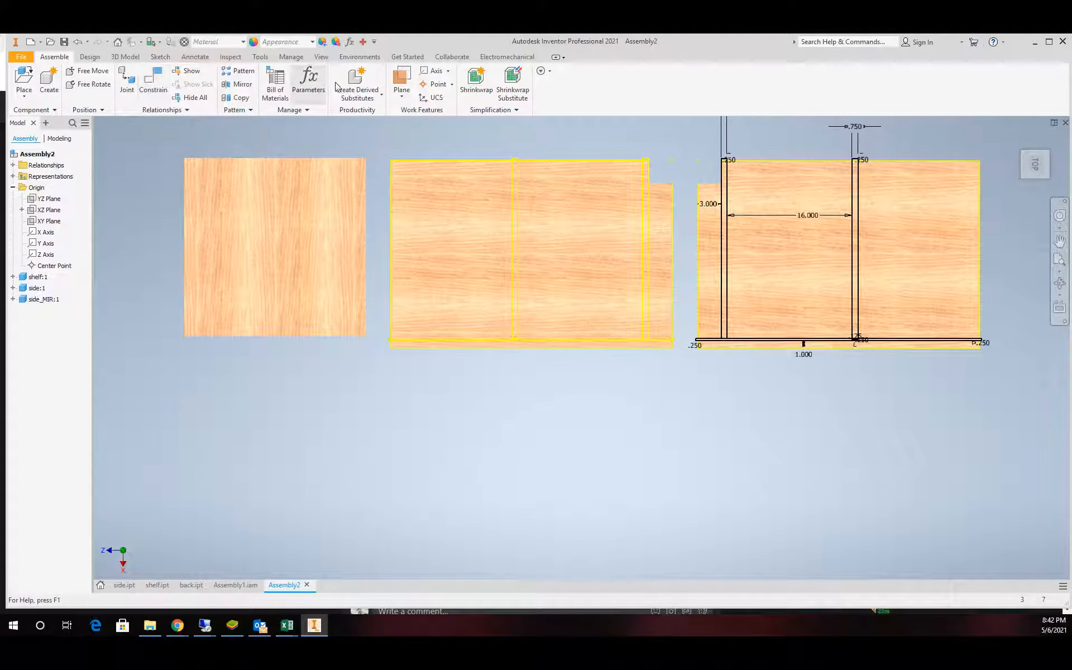
pyautogui.click(402, 99)
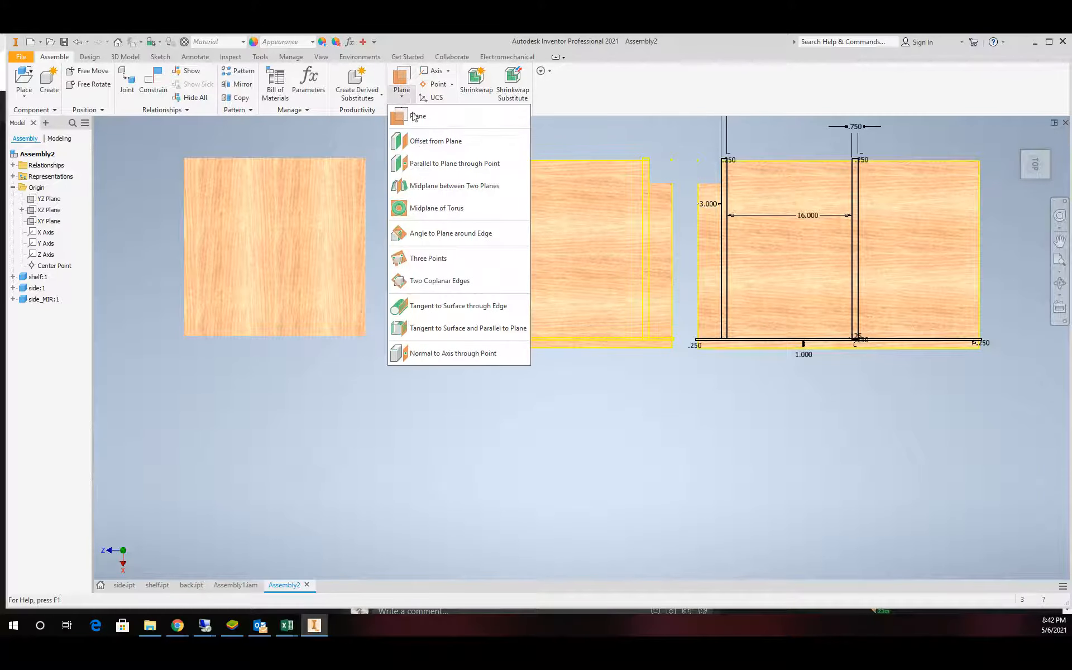
pyautogui.click(442, 142)
pyautogui.click(311, 239)
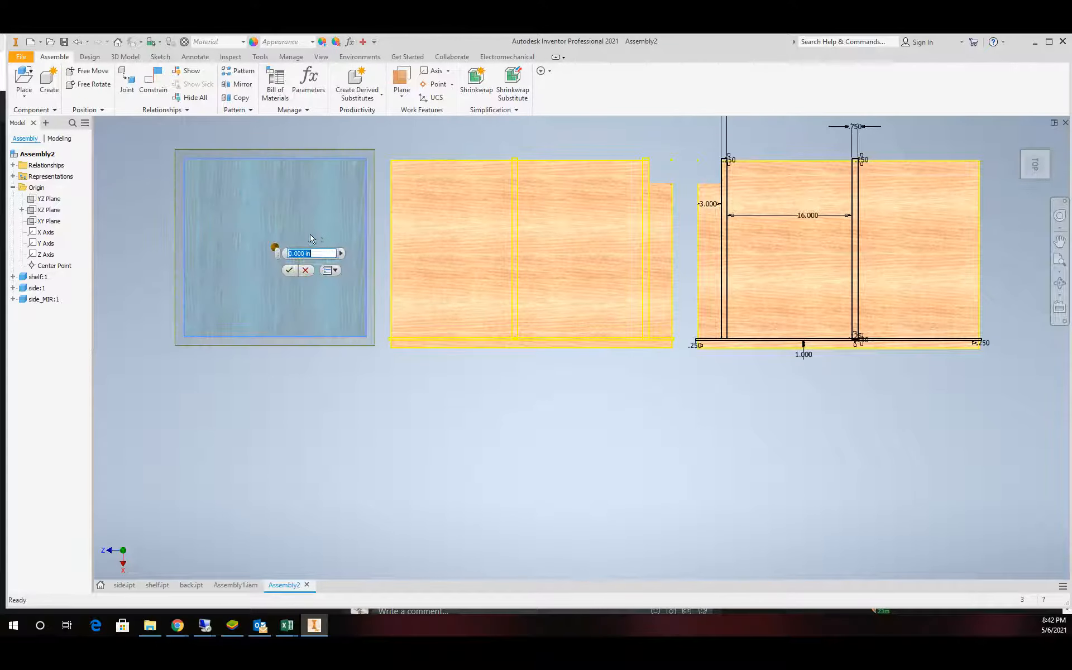
pyautogui.click(288, 271)
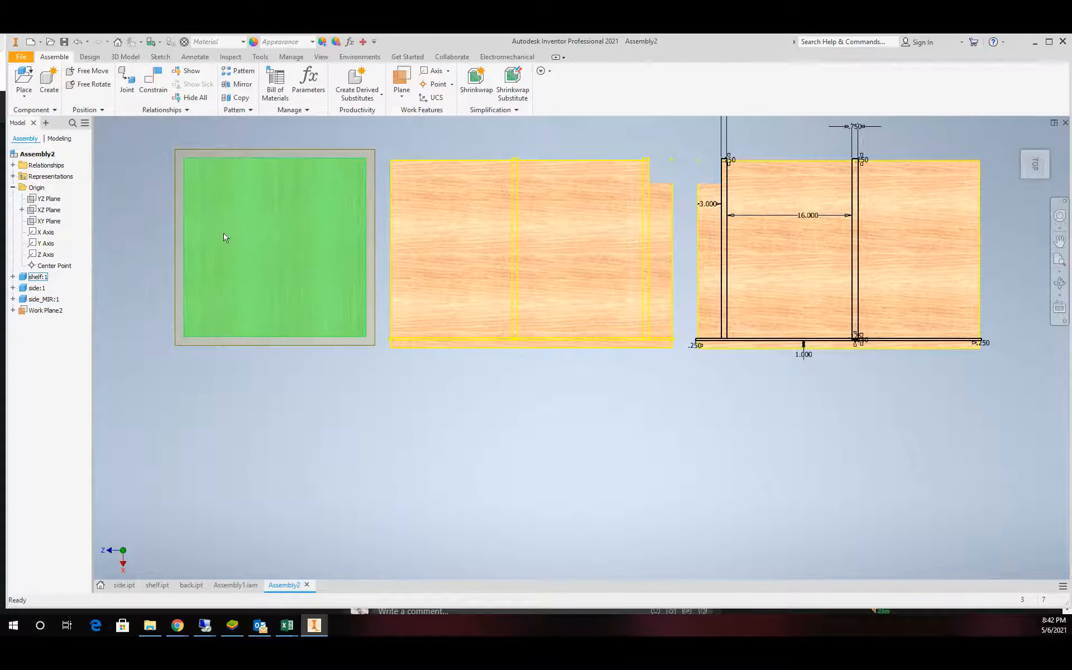
# Create an in-place part named cutfile2 from the Standard.ipt template, constrained to the new work plane.
pyautogui.click(49, 78)
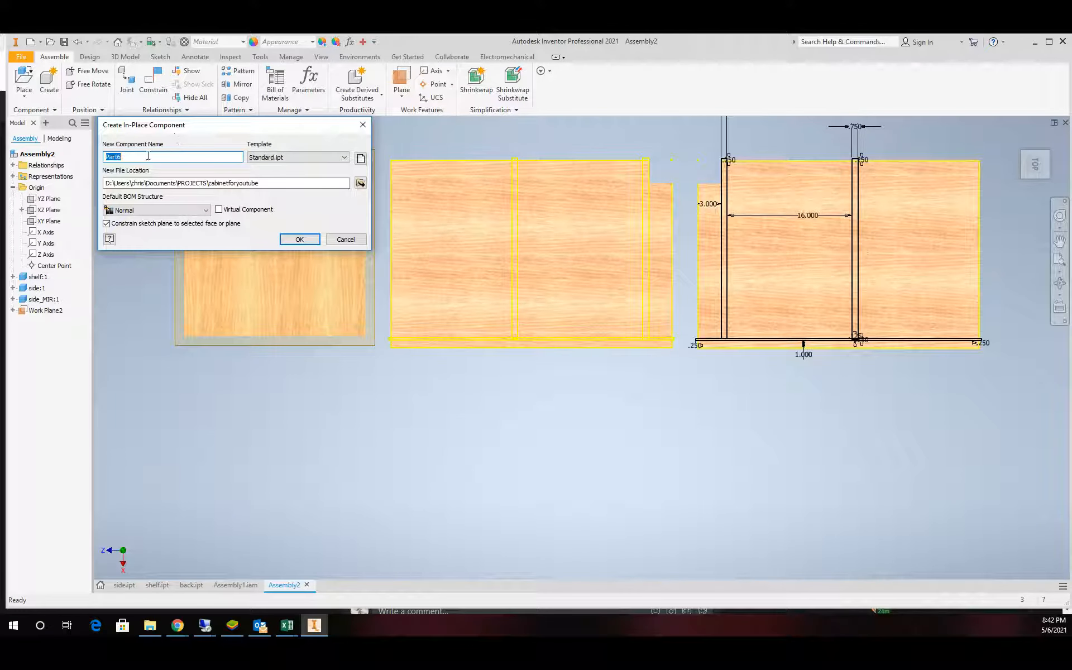
pyautogui.write('cutfile2')
pyautogui.click(299, 239)
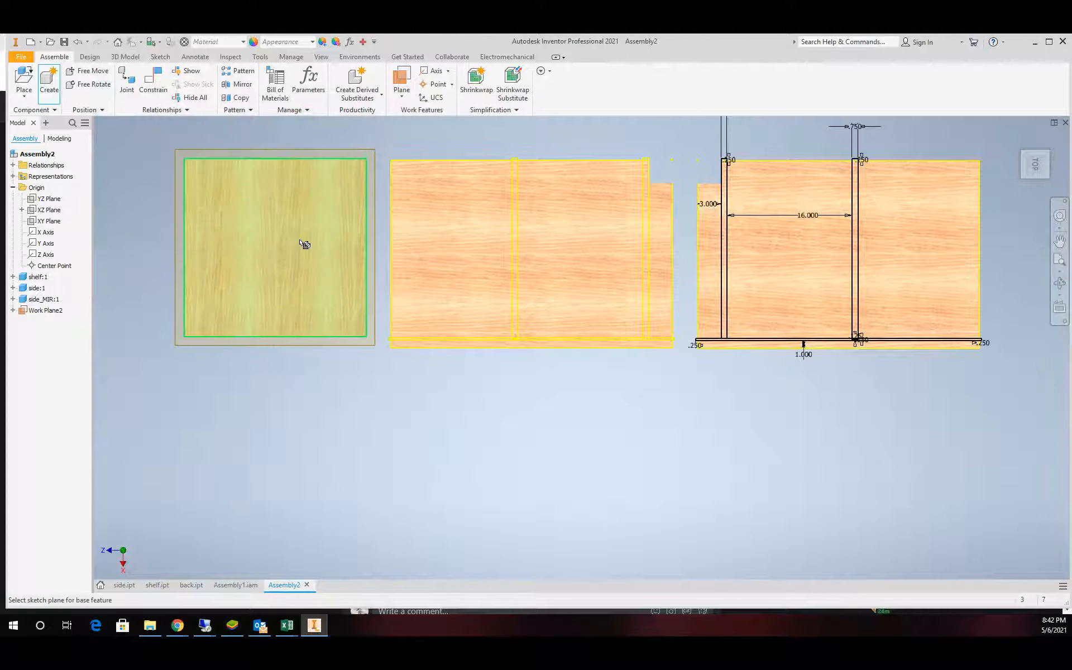
pyautogui.click(281, 156)
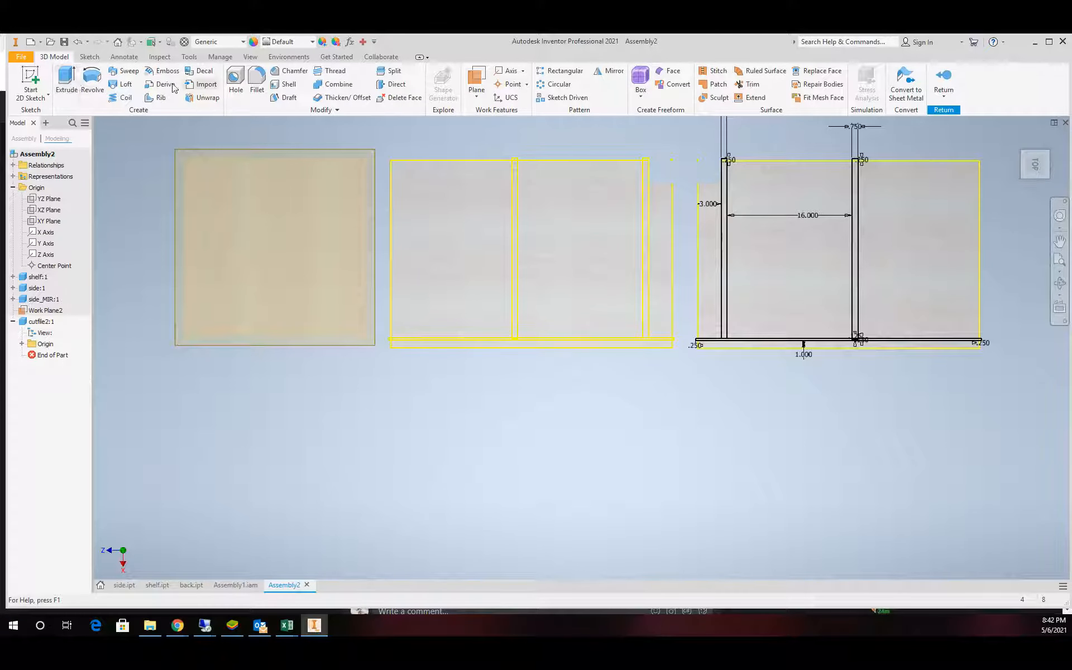
# Start a sketch on the work plane in cutfile2 and project the shelf, mirrored side and side faces into it.
pyautogui.click(31, 81)
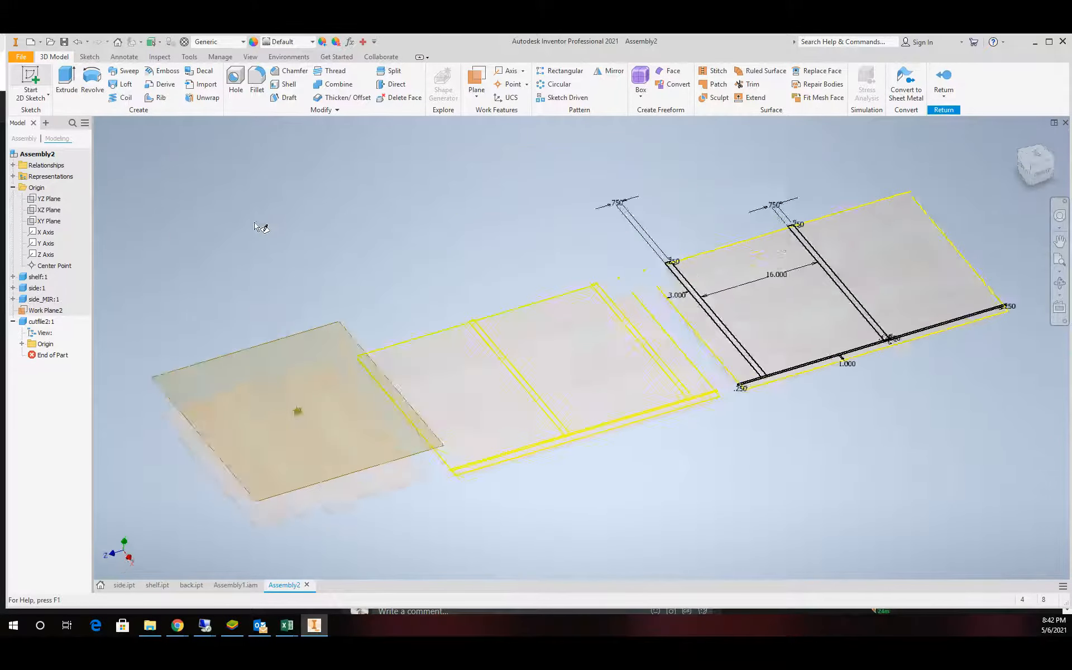
pyautogui.click(302, 384)
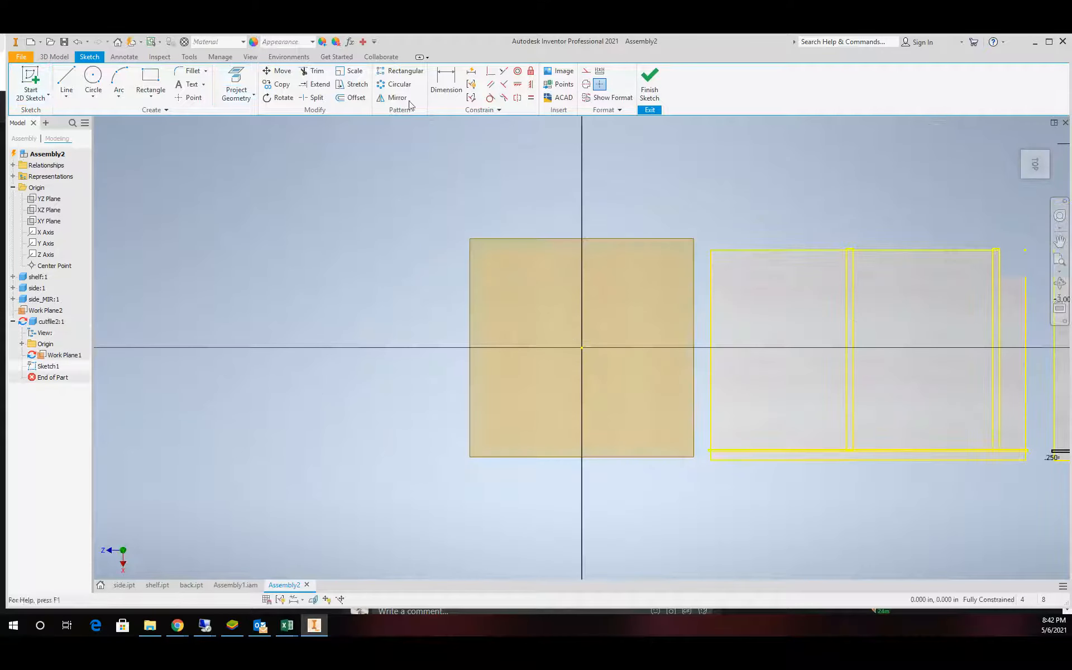
pyautogui.click(236, 84)
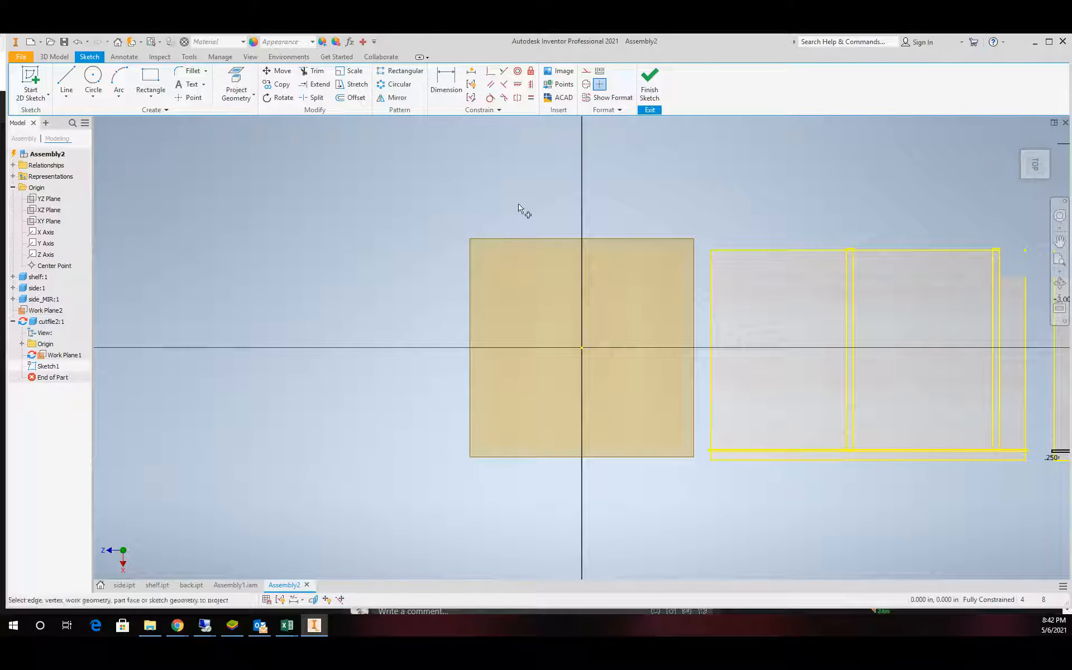
pyautogui.click(552, 309)
pyautogui.scroll(-3, 616, 323)
pyautogui.scroll(4, 744, 337)
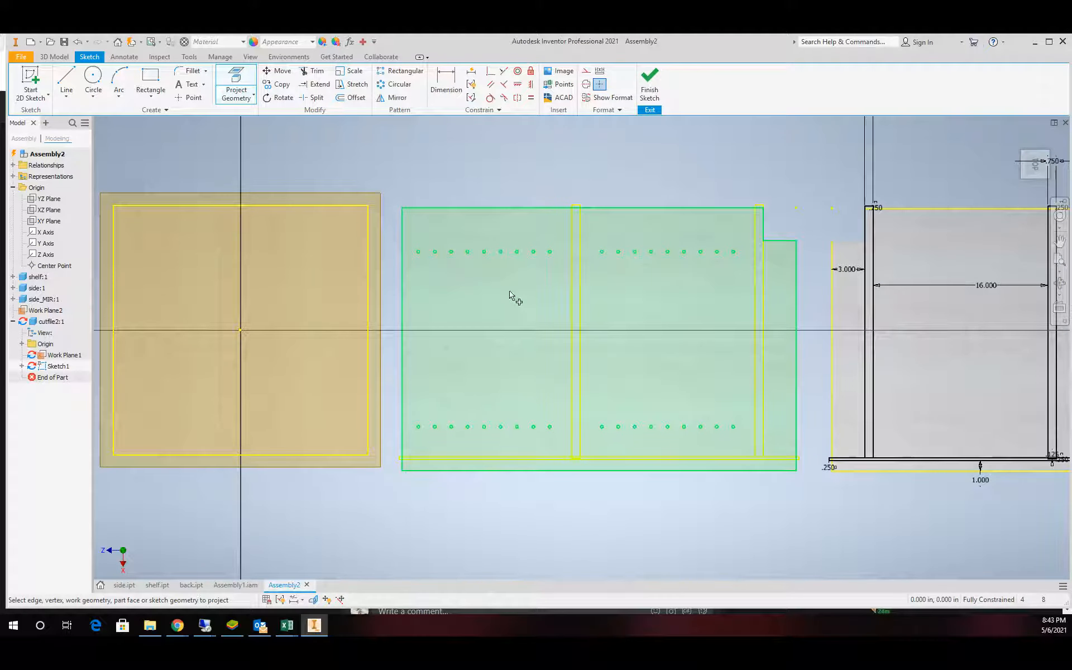
pyautogui.click(507, 304)
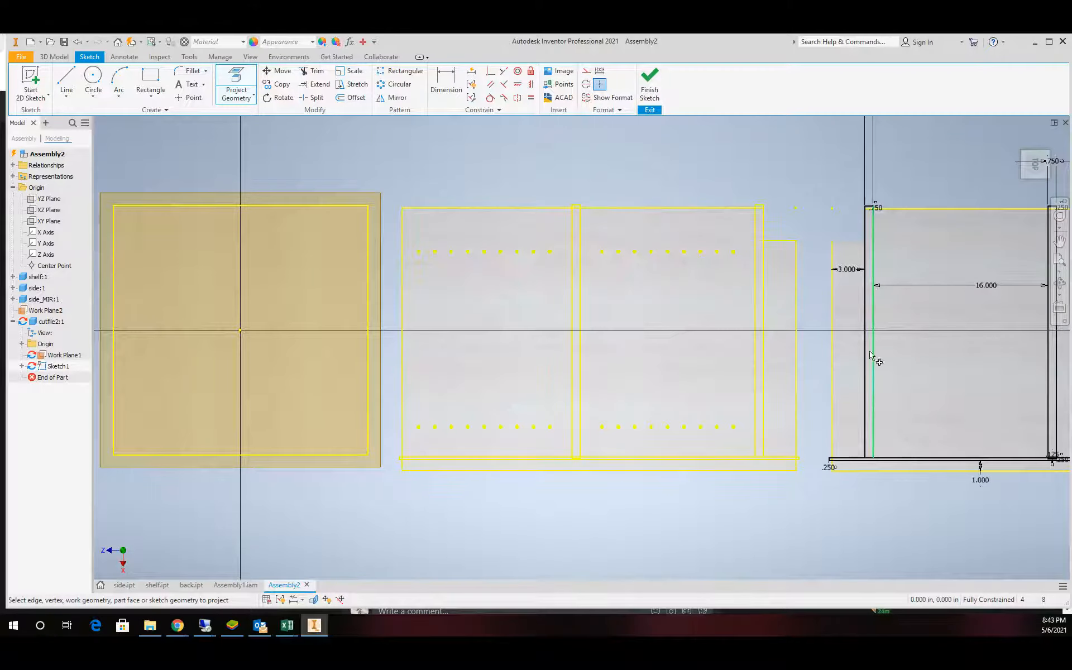
pyautogui.click(924, 342)
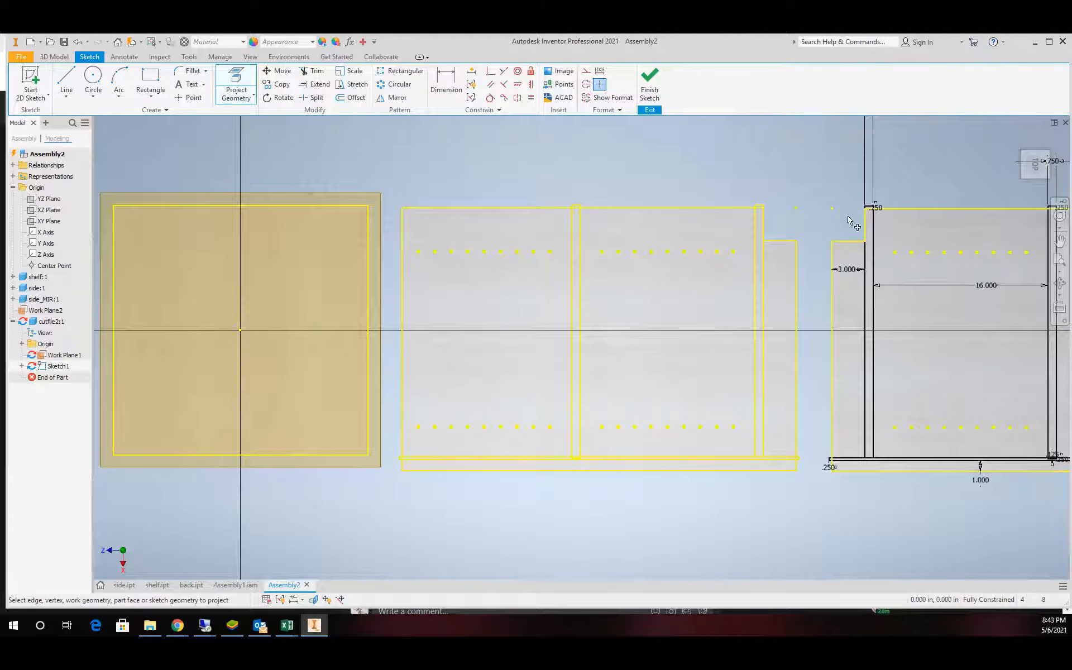
# Project the long edges and end lines of the mirrored side's middle dado into the cutfile2 sketch.
pyautogui.scroll(-5, 577, 183)
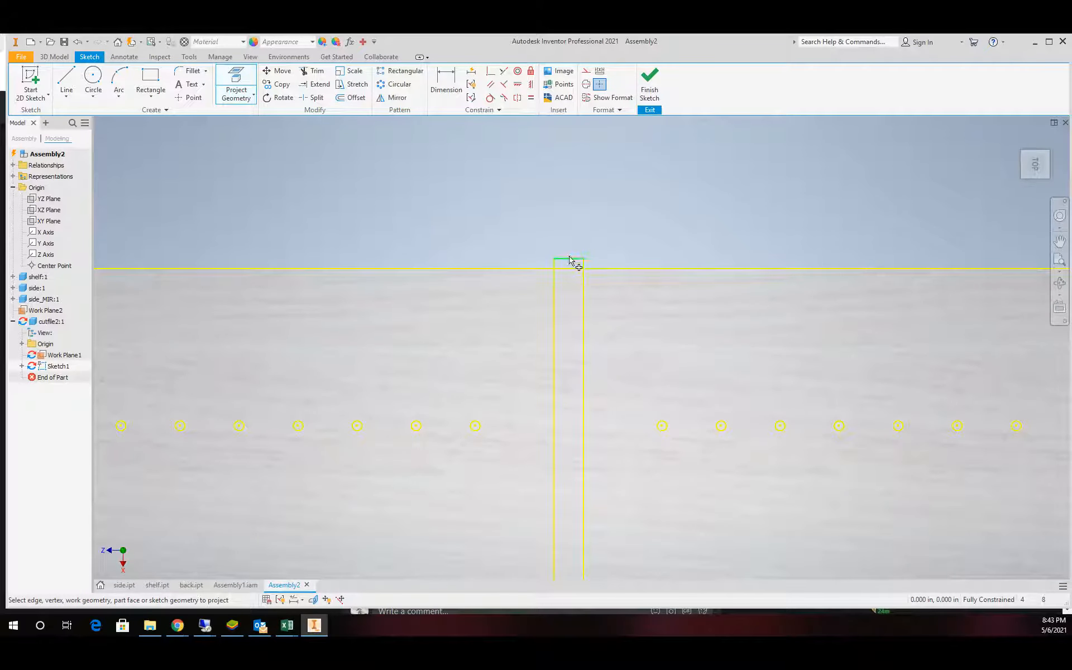
pyautogui.scroll(4, 603, 224)
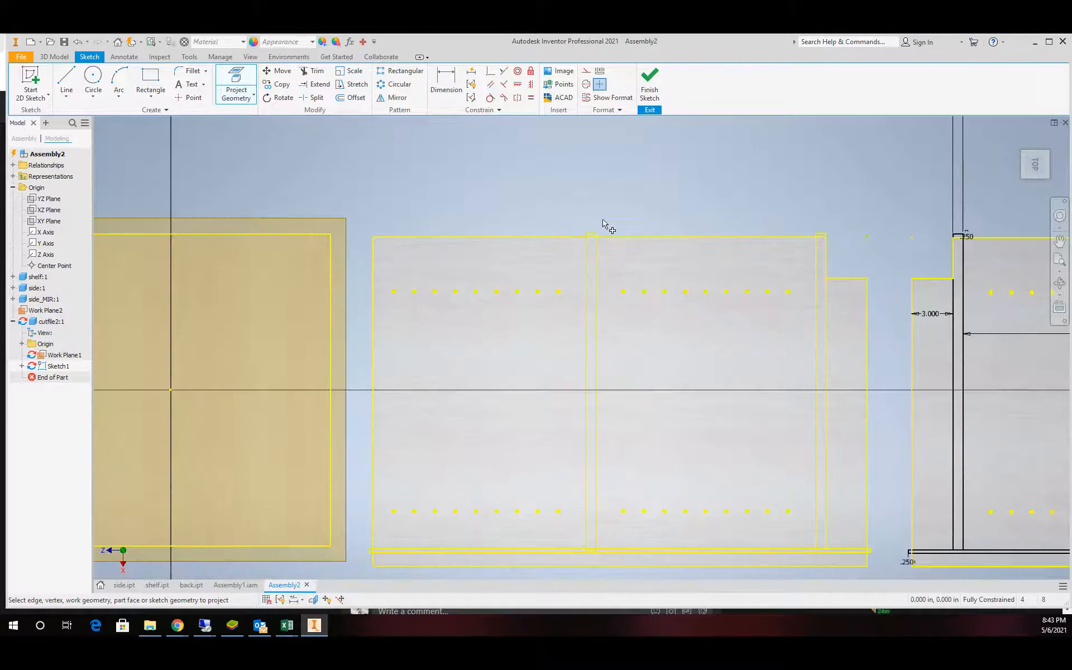
pyautogui.click(1059, 284)
pyautogui.moveTo(609, 316); pyautogui.dragTo(626, 167)
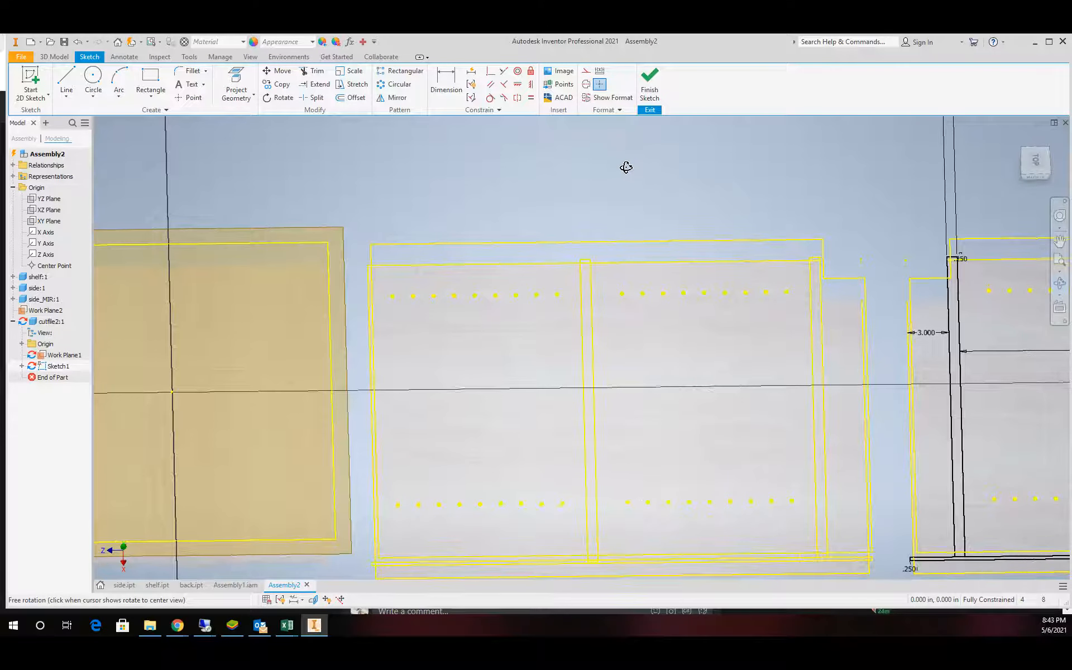
pyautogui.scroll(5, 598, 253)
pyautogui.press('Escape')
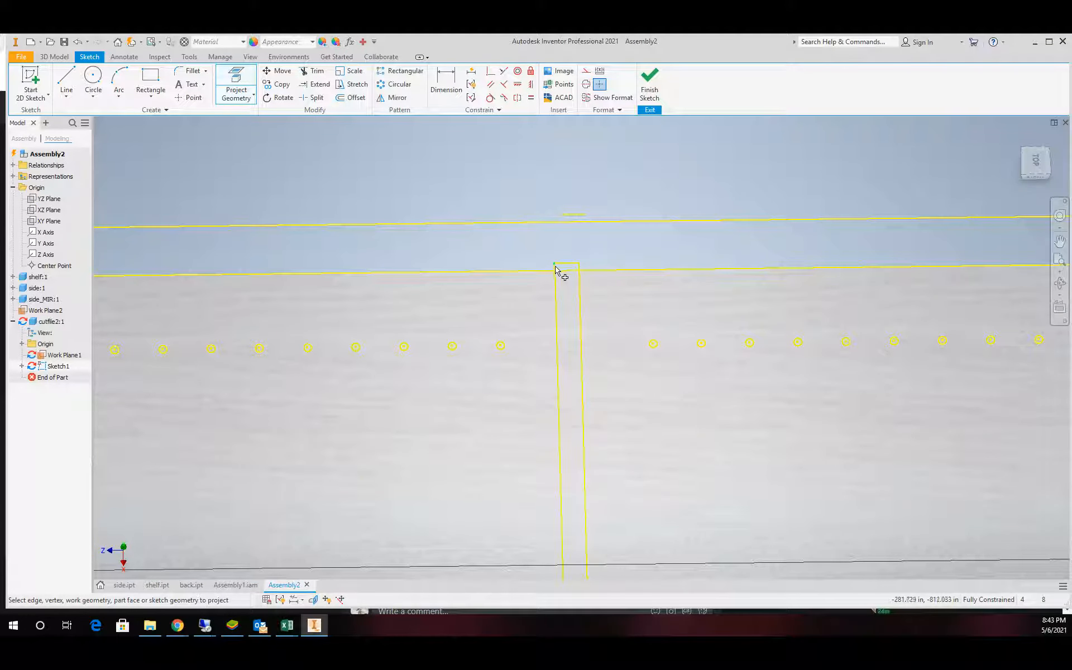
pyautogui.scroll(4, 557, 272)
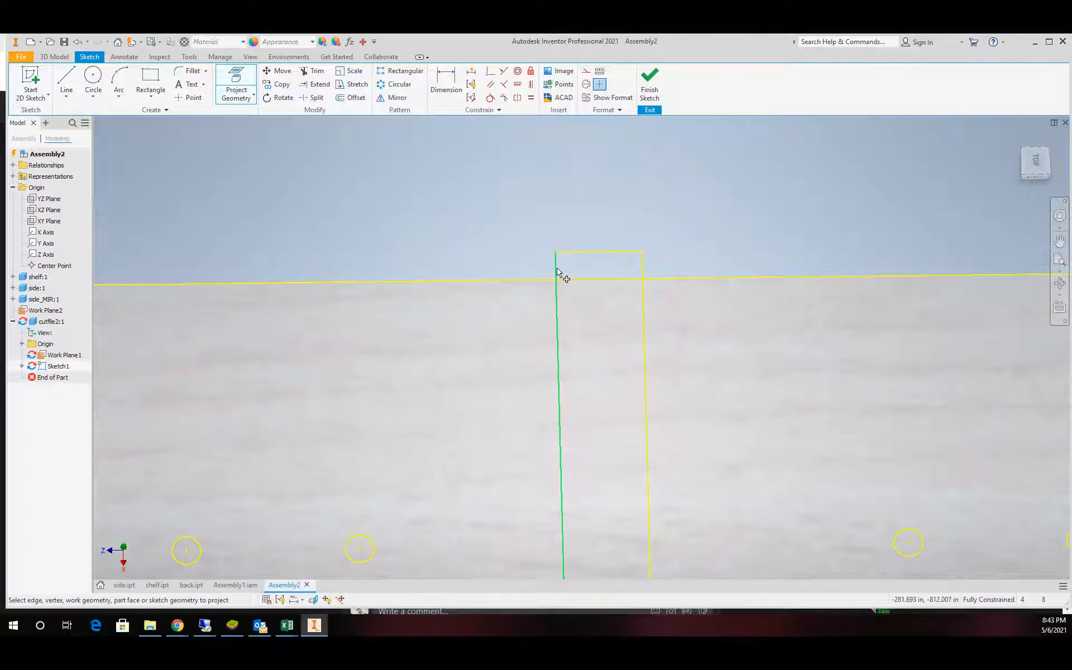
pyautogui.click(557, 272)
pyautogui.scroll(-5, 642, 273)
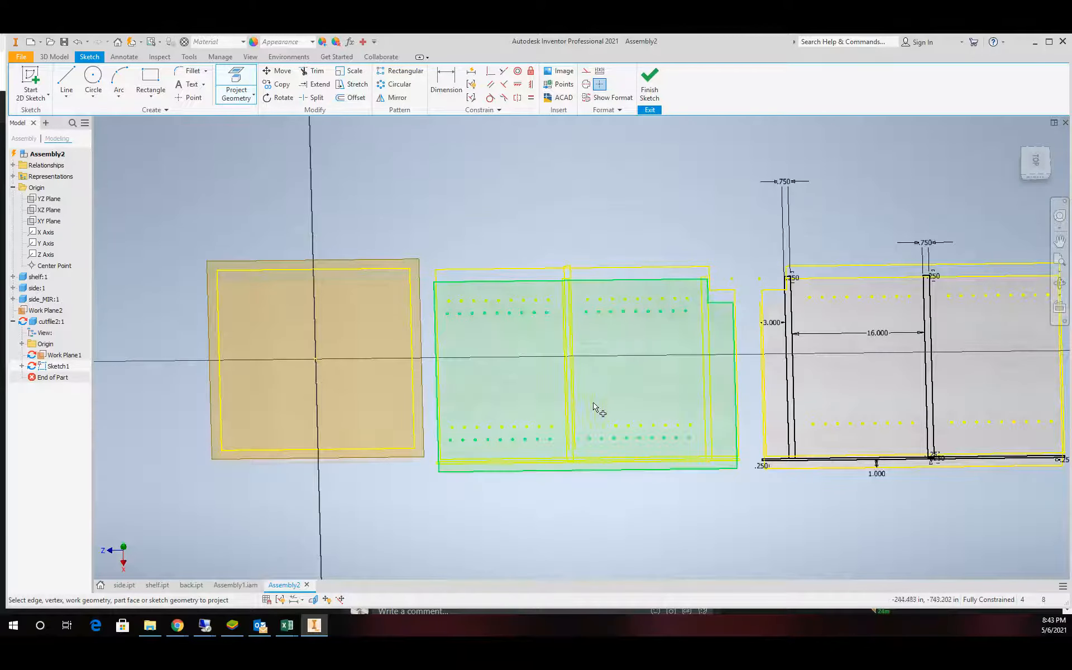
pyautogui.scroll(5, 598, 407)
pyautogui.click(532, 413)
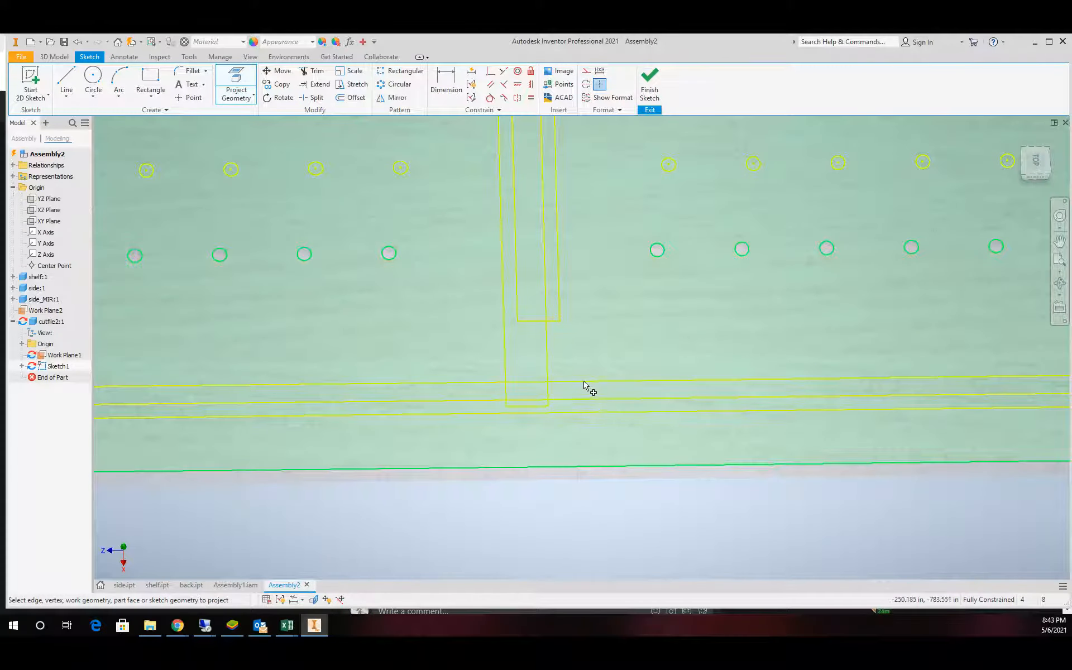
pyautogui.click(574, 430)
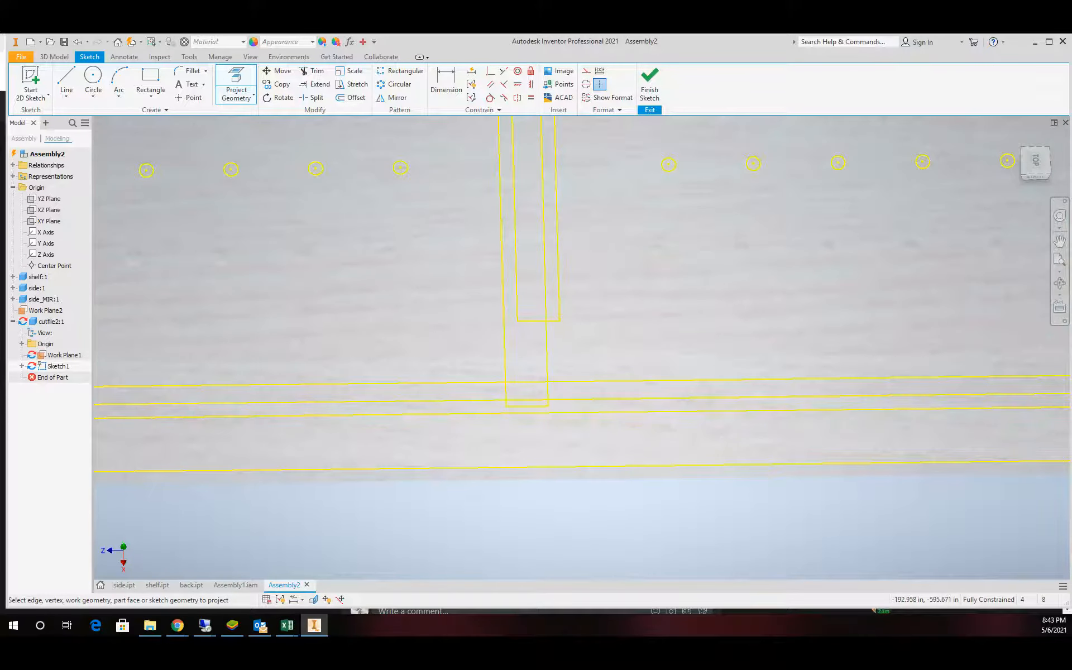
# Project the long edges and end lines of the groove along the mirrored side's lower edge into the sketch.
pyautogui.click(1058, 283)
pyautogui.moveTo(651, 383); pyautogui.dragTo(736, 263)
pyautogui.scroll(4, 548, 347)
pyautogui.scroll(-6, 334, 392)
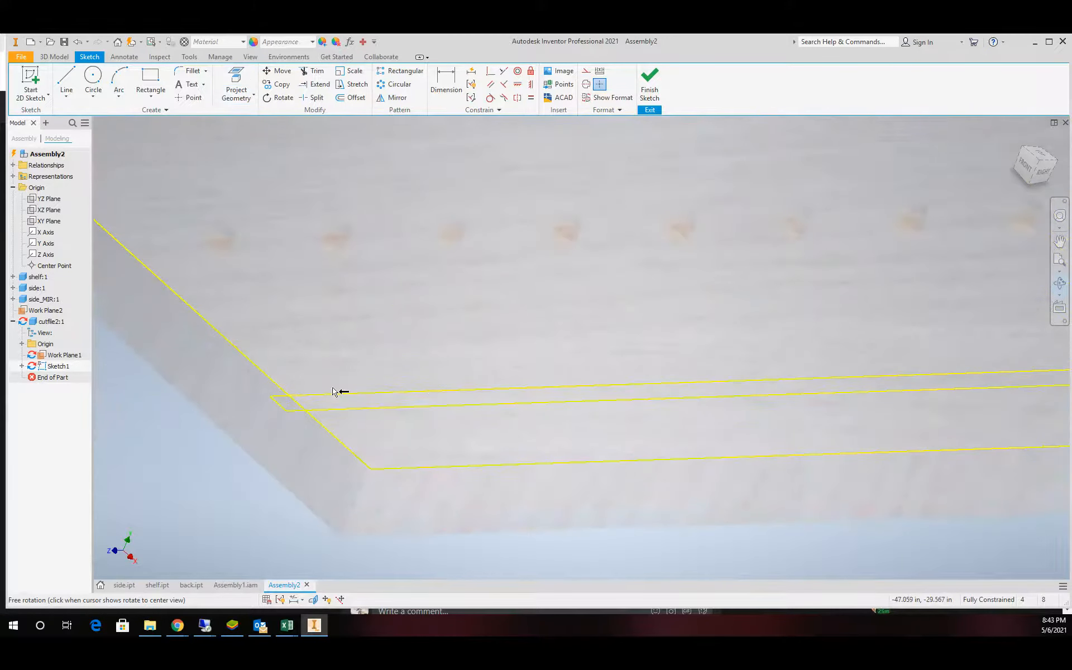
pyautogui.scroll(-2, 324, 397)
pyautogui.press('Escape')
pyautogui.press('p')
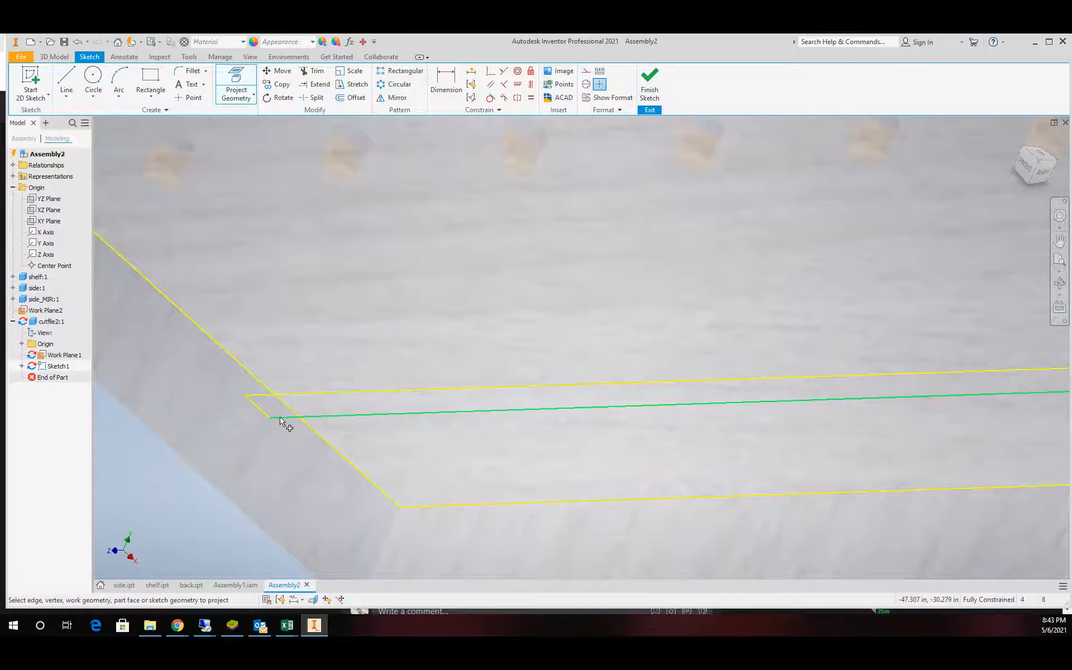
pyautogui.scroll(3, 400, 390)
pyautogui.scroll(-2, 490, 380)
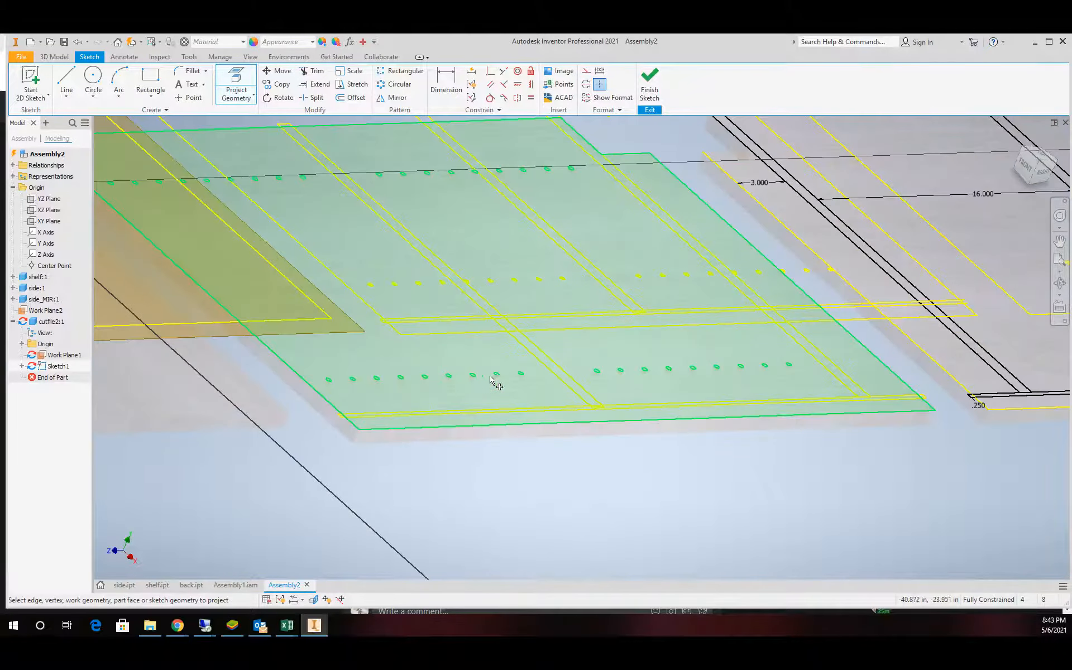
pyautogui.scroll(3, 564, 363)
pyautogui.scroll(-4, 671, 373)
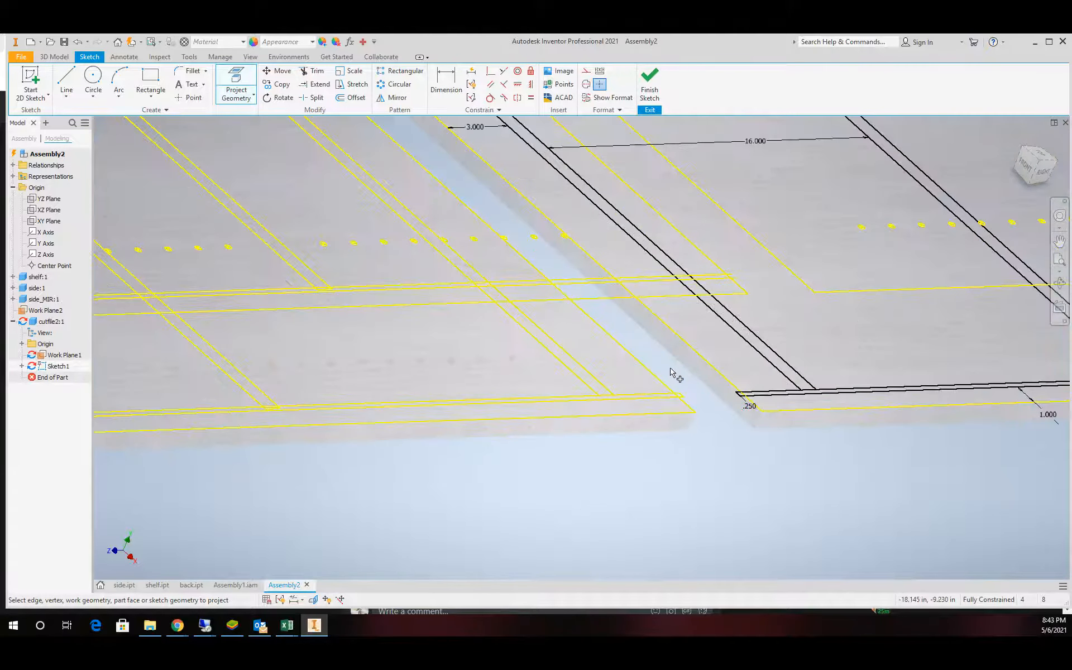
pyautogui.scroll(-3, 671, 373)
pyautogui.scroll(6, 707, 464)
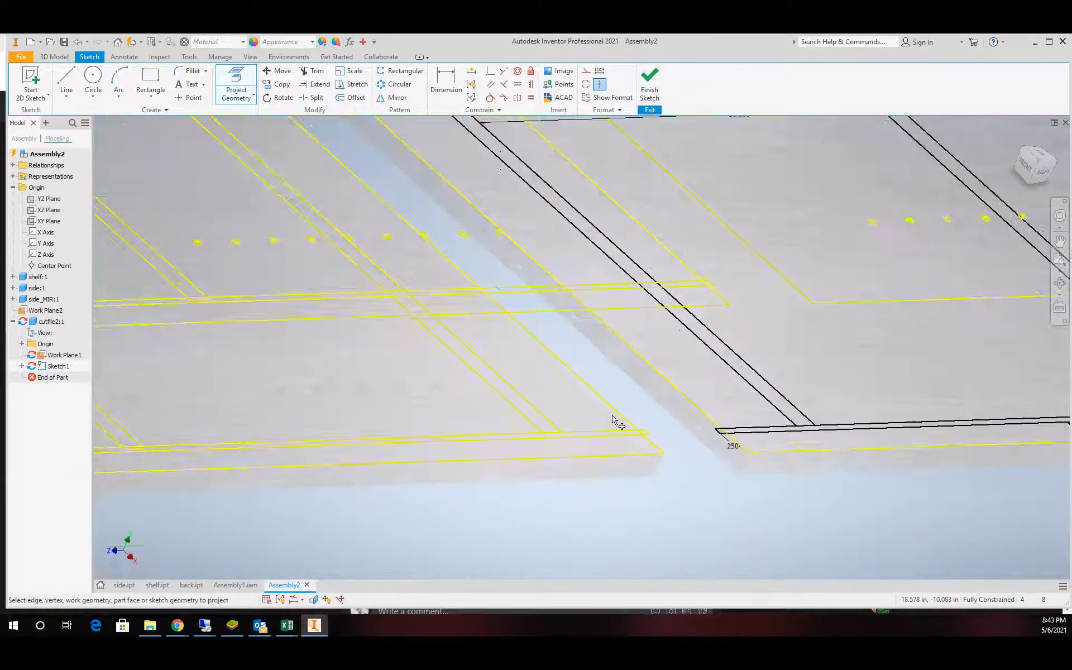
# Project the long edges and end lines of the mirrored side's dado beside the corner notch into the sketch.
pyautogui.scroll(-4, 495, 310)
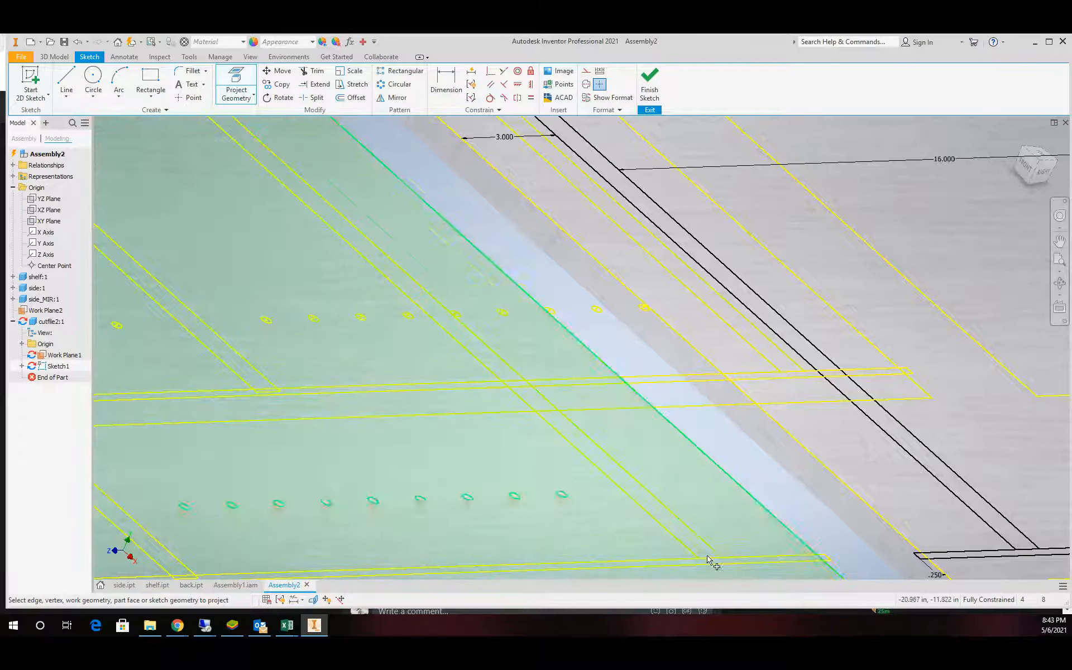
pyautogui.scroll(-2, 713, 561)
pyautogui.scroll(3, 693, 550)
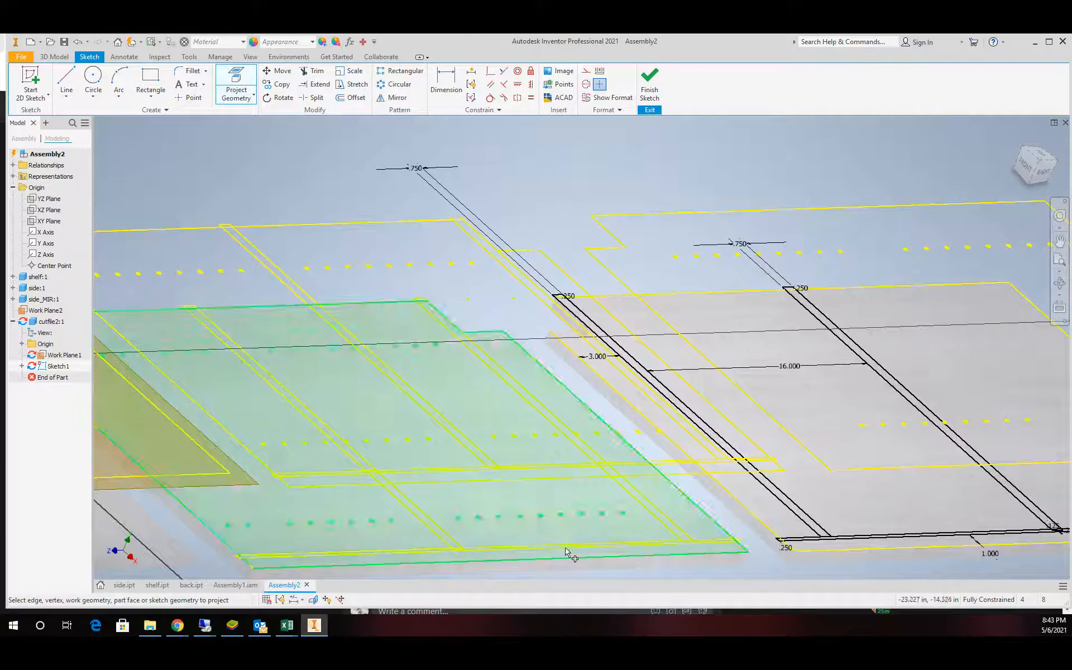
pyautogui.scroll(-2, 496, 552)
pyautogui.scroll(3, 602, 536)
pyautogui.scroll(-4, 574, 402)
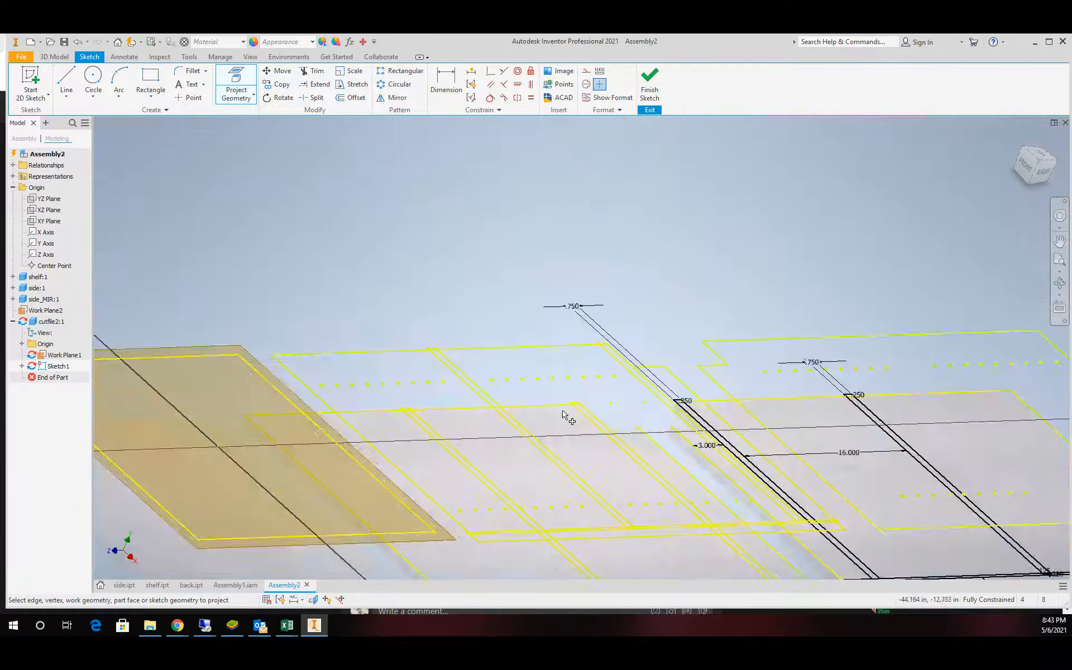
pyautogui.scroll(-2, 596, 385)
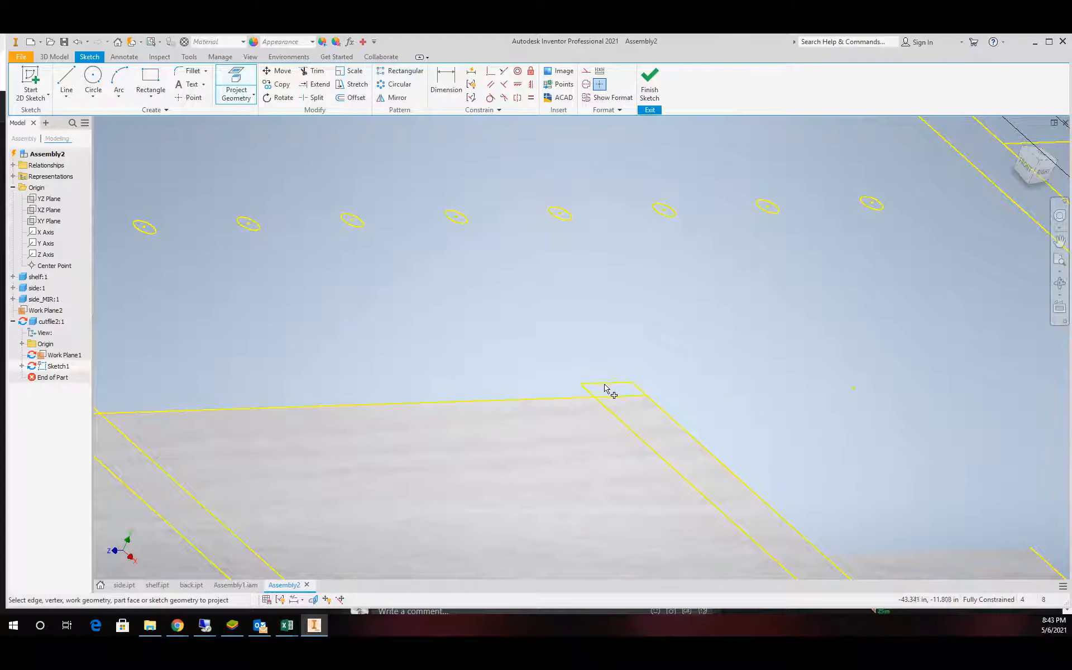
pyautogui.scroll(4, 600, 386)
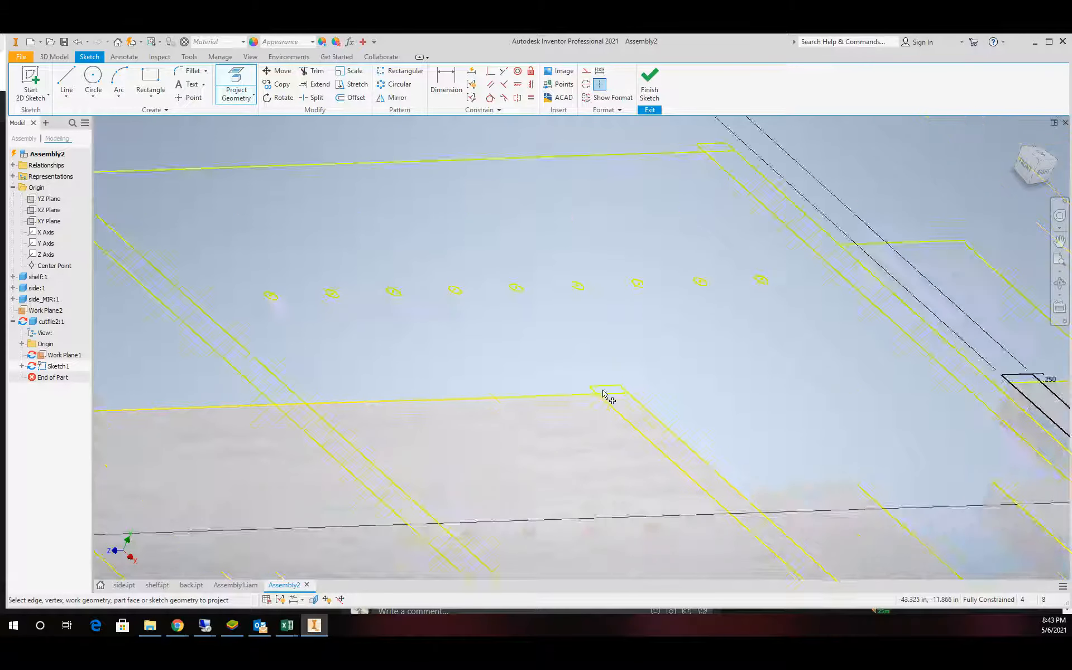
# Project the long edges and upper end lines of the side's middle dado and its dado beside the notch.
pyautogui.scroll(2, 654, 408)
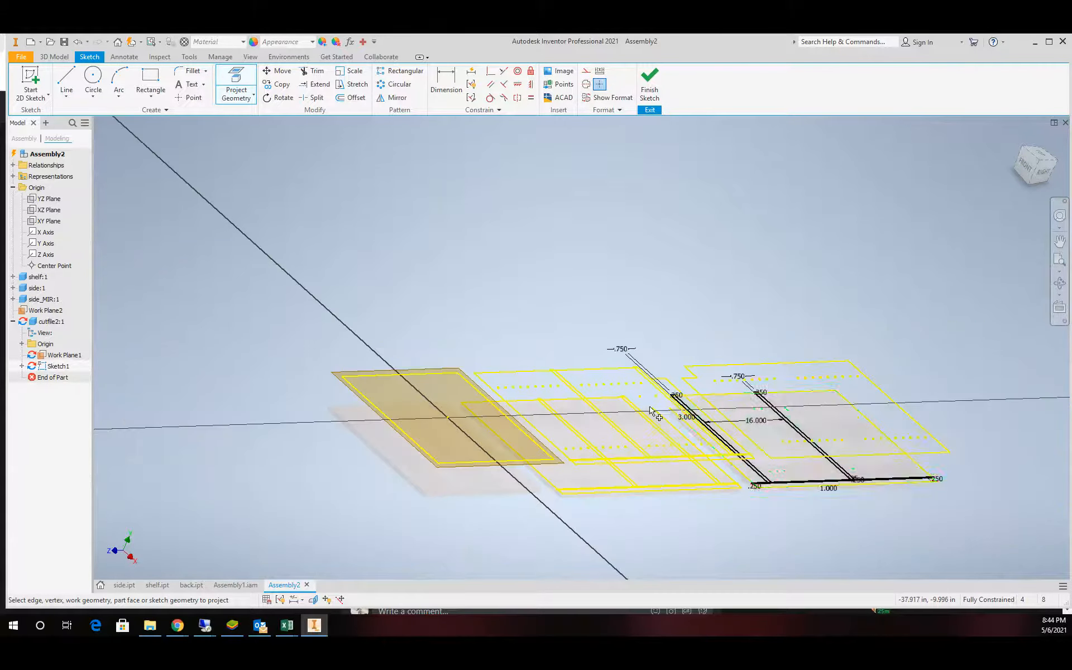
pyautogui.scroll(-5, 818, 456)
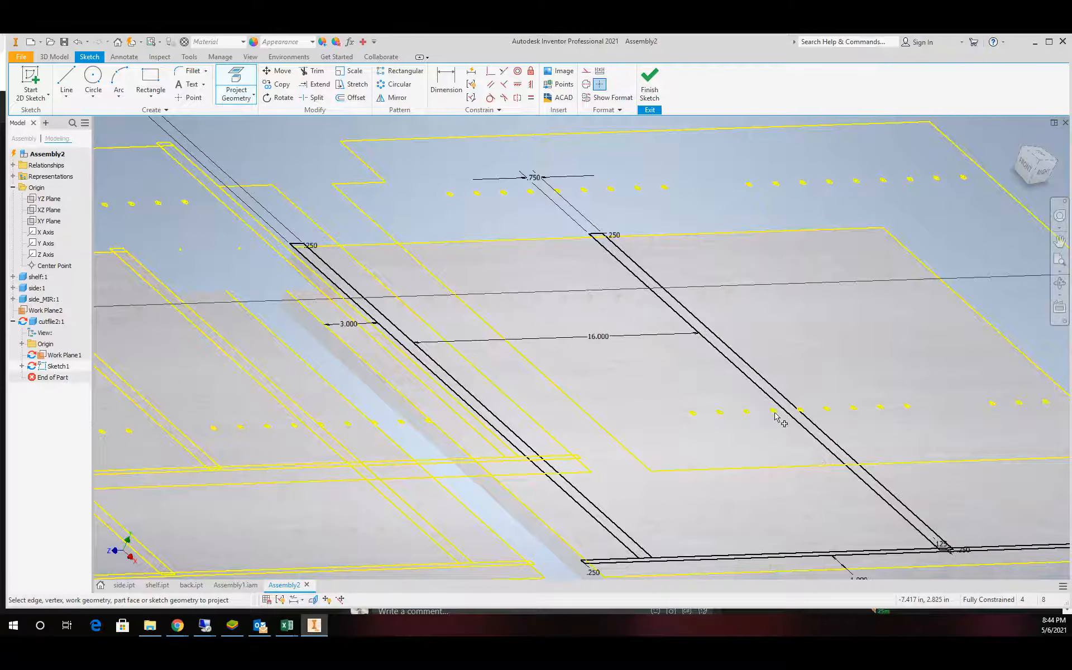
pyautogui.scroll(-4, 630, 229)
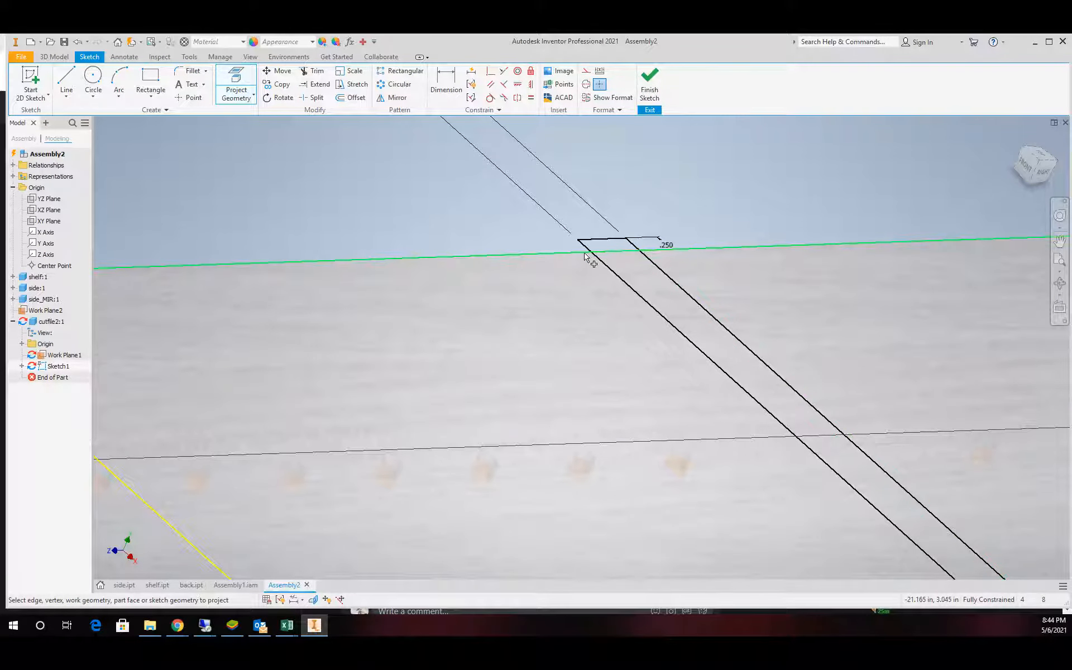
pyautogui.scroll(5, 603, 251)
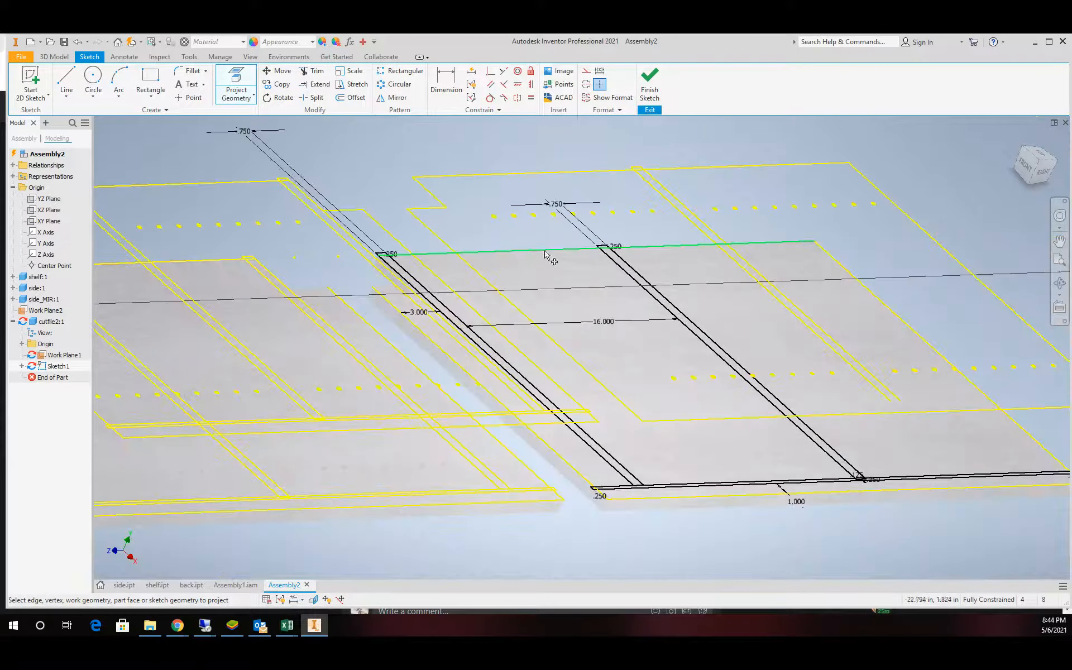
pyautogui.scroll(-4, 444, 252)
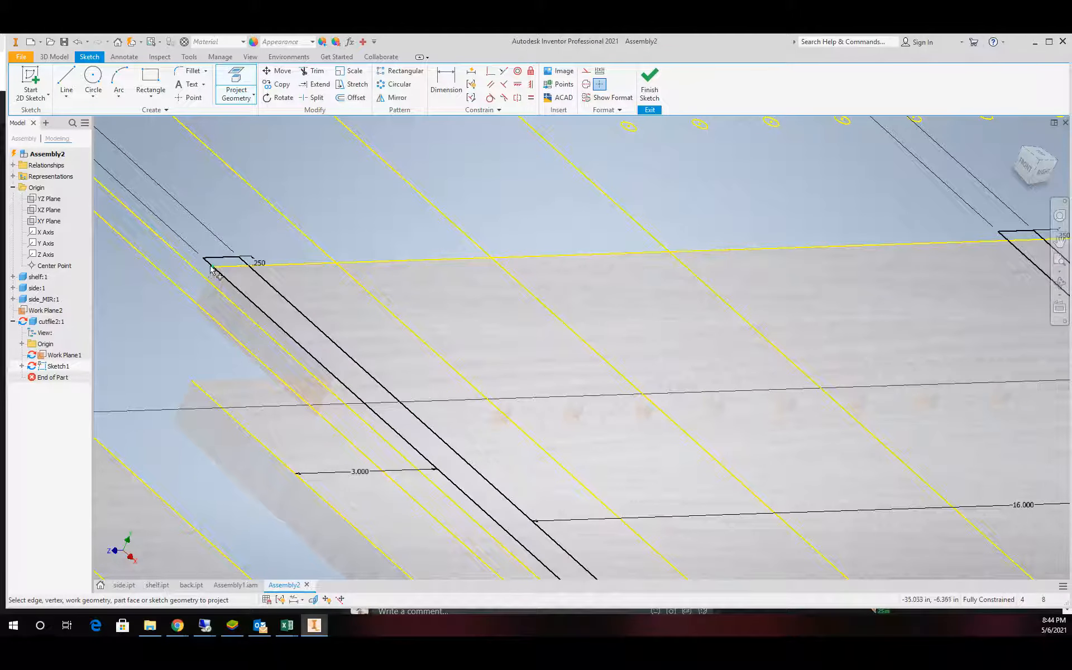
pyautogui.scroll(5, 484, 280)
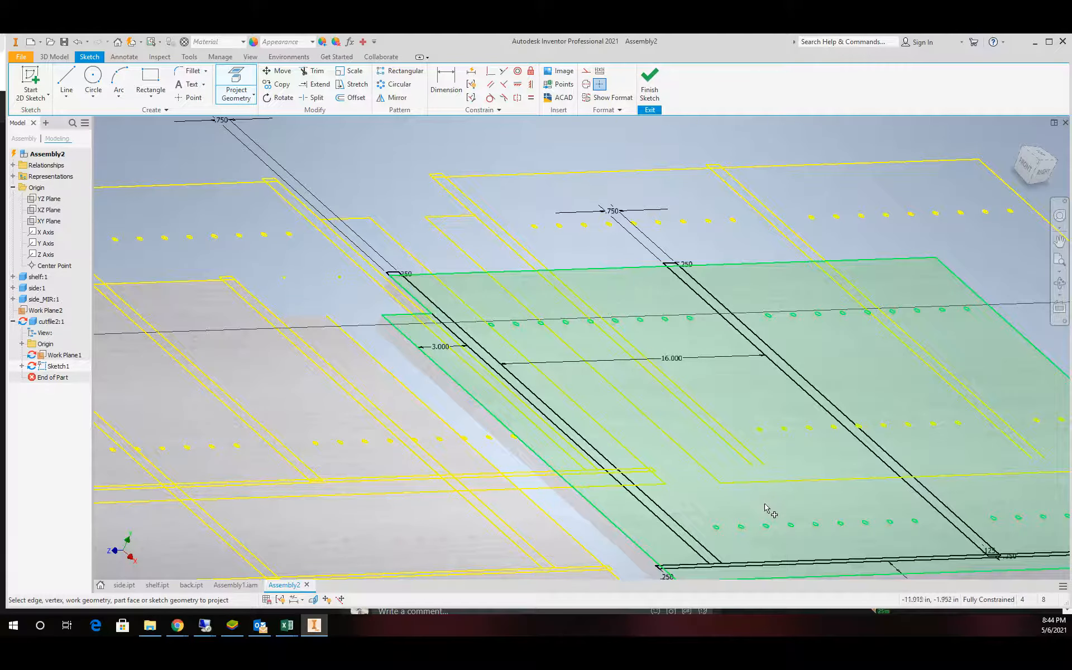
# Project the lower end line of the side's middle dado, where it meets the lower groove, into the sketch.
pyautogui.scroll(-4, 718, 574)
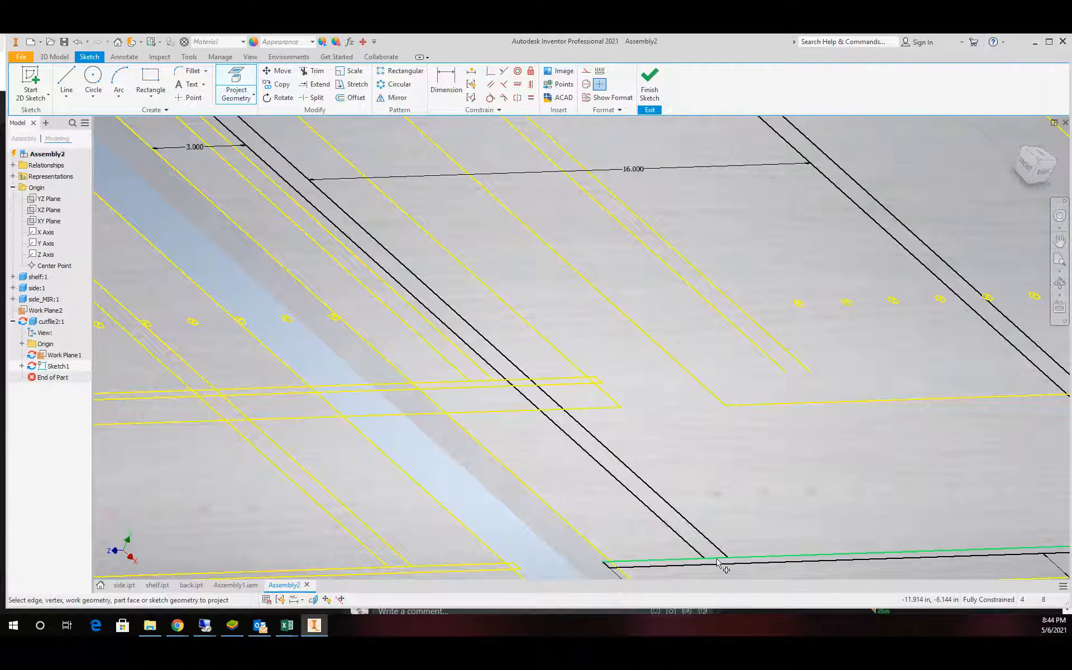
pyautogui.scroll(-2, 657, 572)
pyautogui.scroll(6, 669, 572)
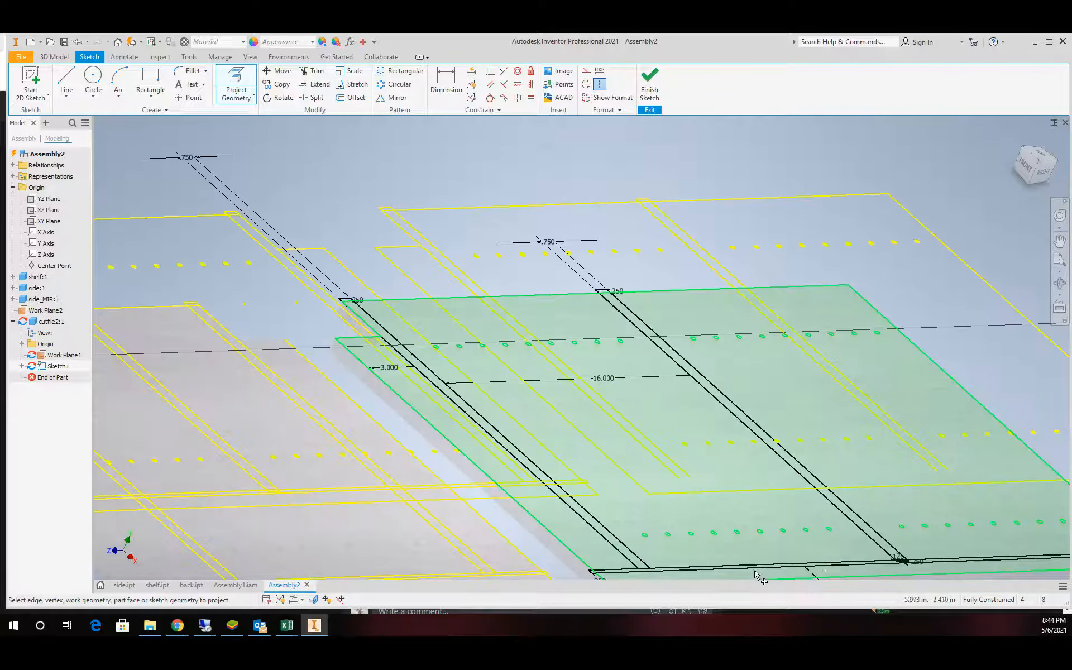
pyautogui.scroll(-6, 893, 572)
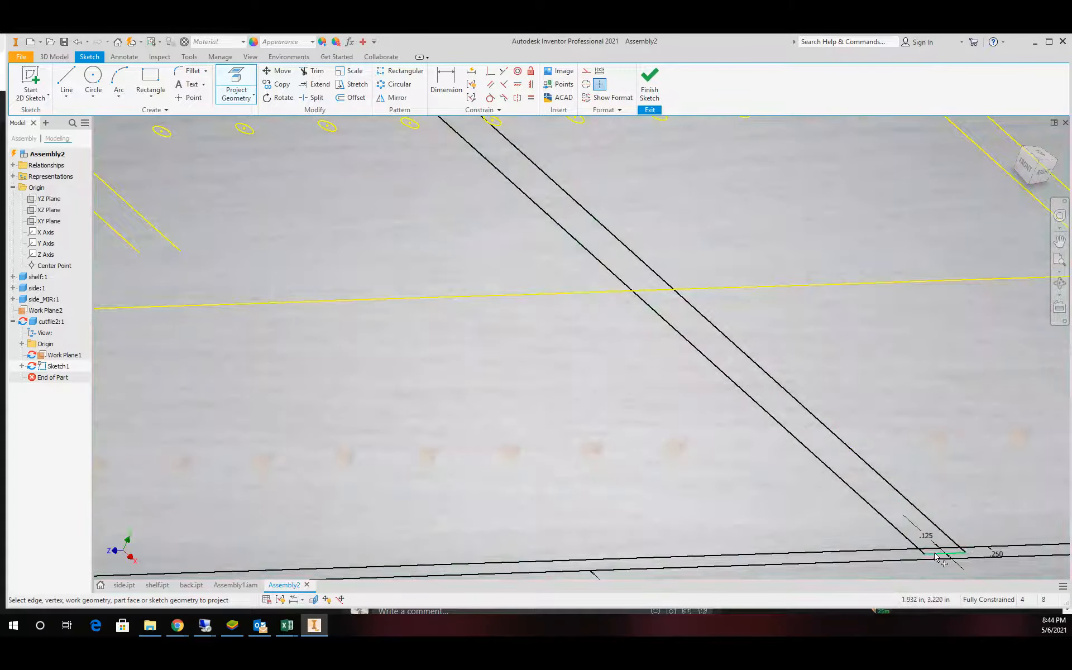
pyautogui.scroll(6, 923, 558)
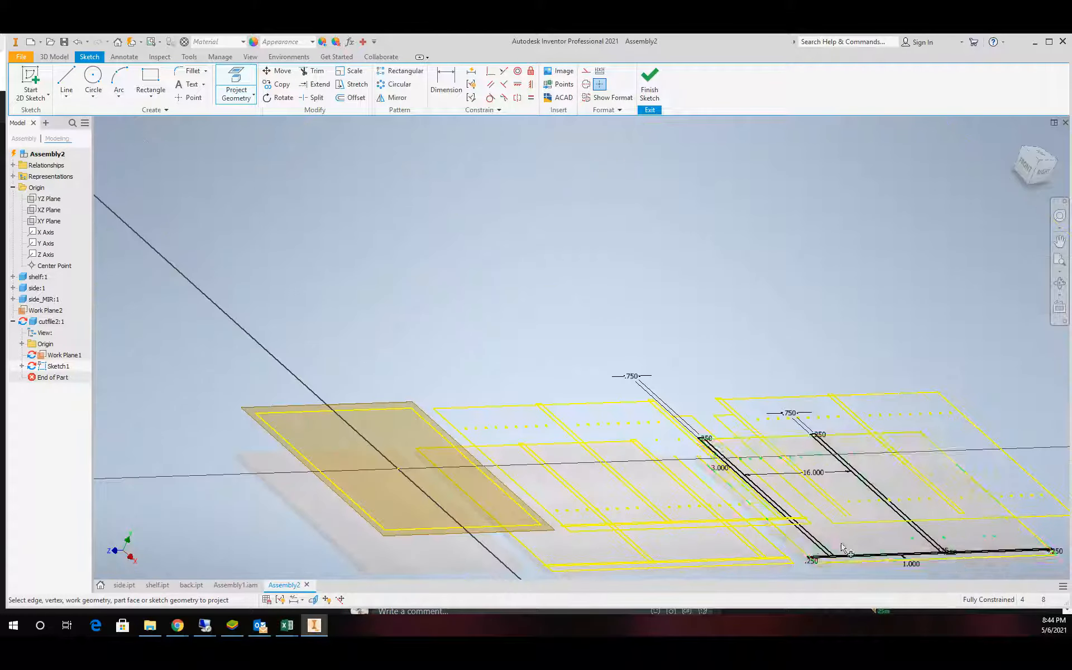
# Project the long edges and end lines of the groove along the side's lower edge, and check its junction with the notch-side dado.
pyautogui.scroll(-5, 776, 569)
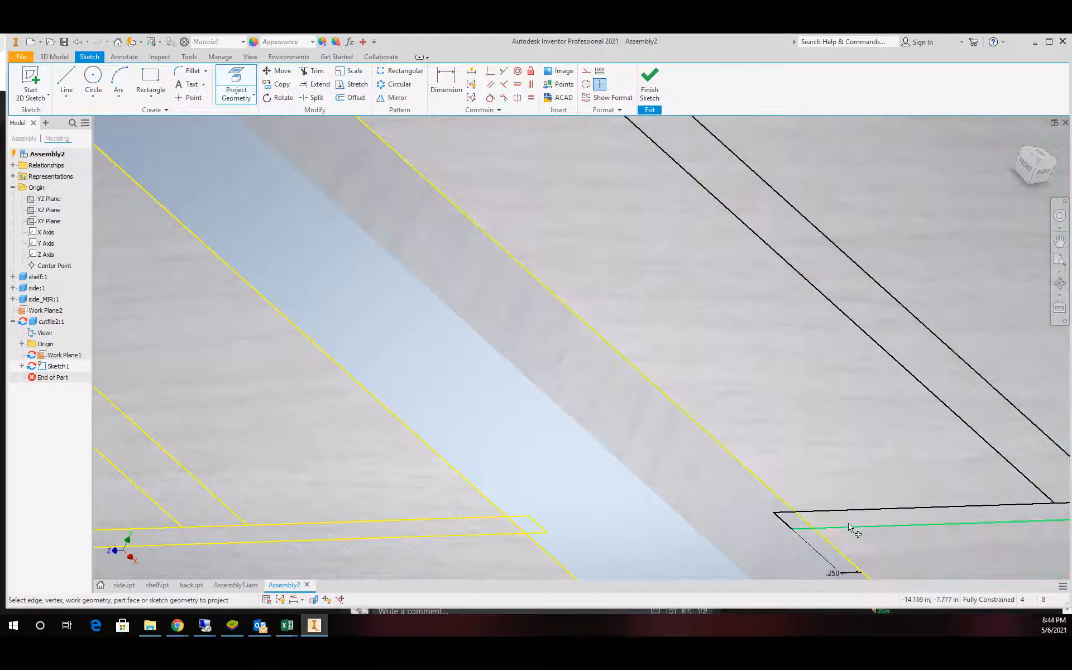
pyautogui.scroll(10, 852, 530)
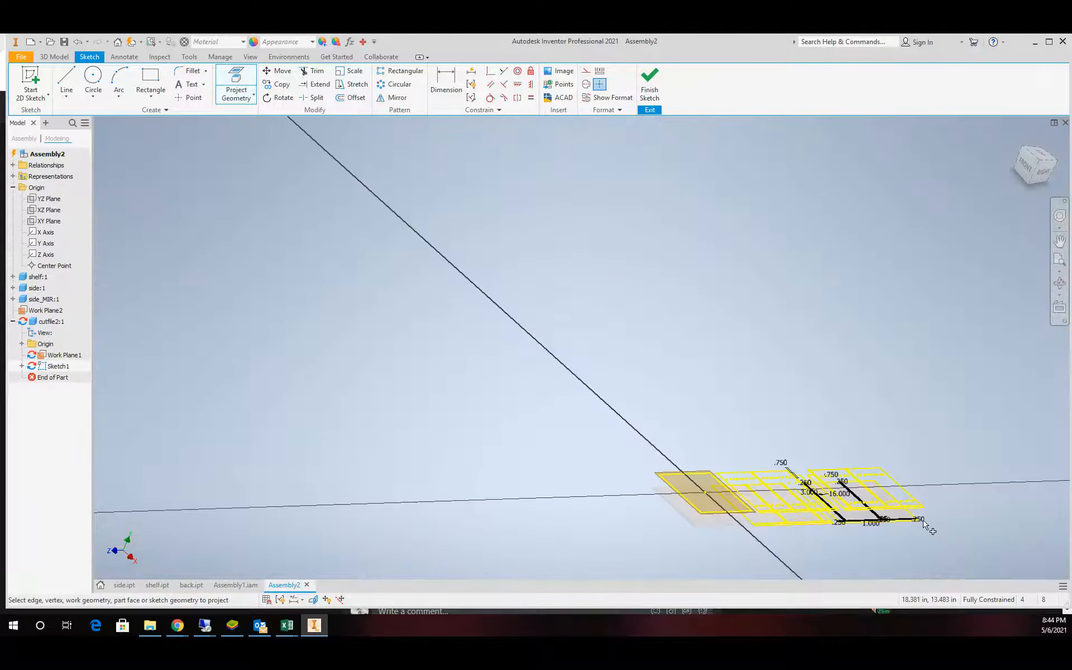
pyautogui.scroll(-5, 915, 519)
pyautogui.scroll(-5, 893, 505)
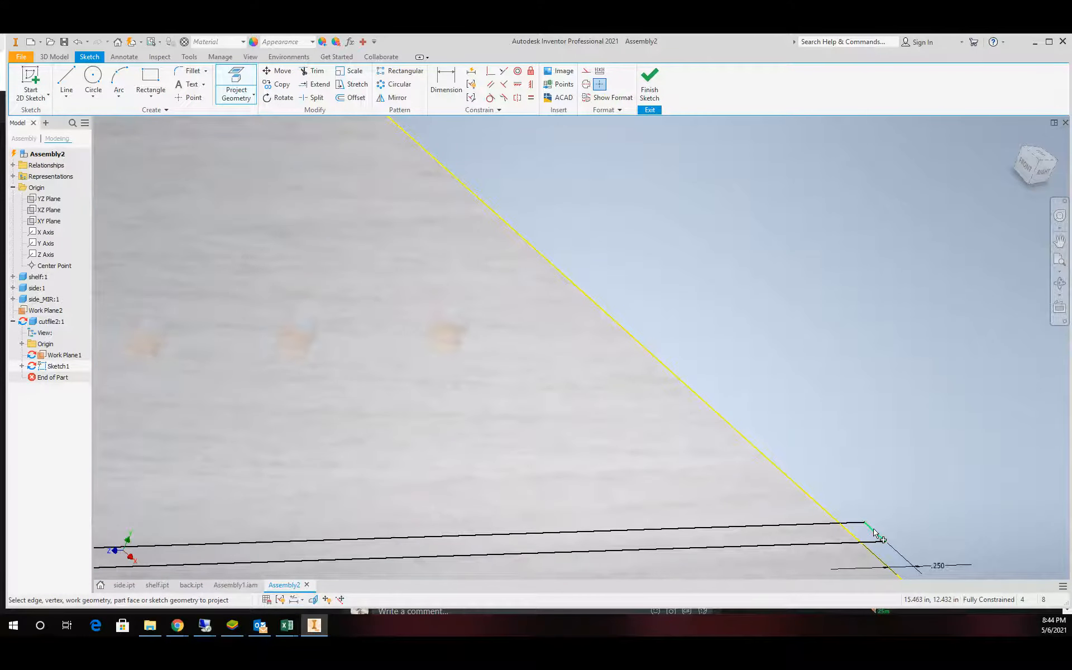
pyautogui.scroll(5, 870, 530)
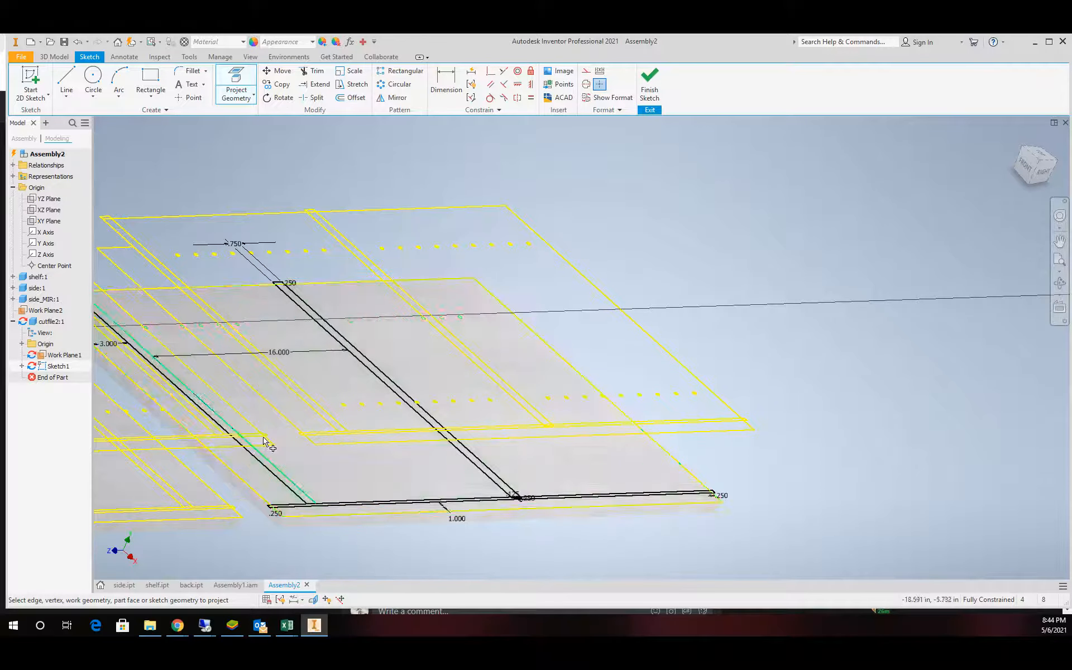
pyautogui.scroll(3, 282, 444)
pyautogui.scroll(-1, 293, 446)
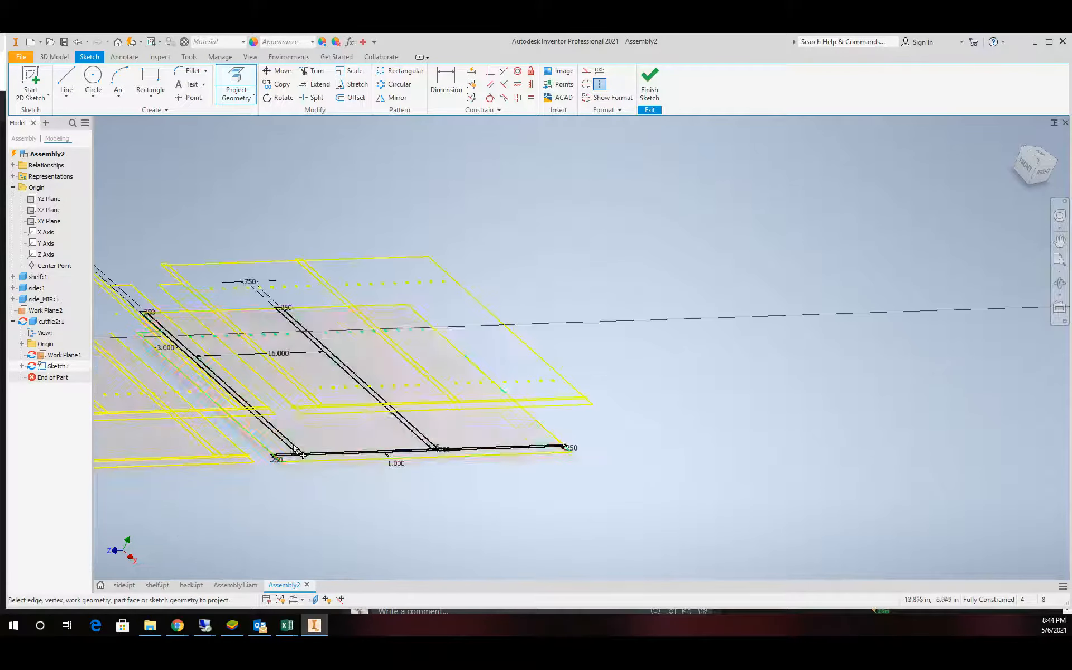
pyautogui.scroll(-4, 295, 448)
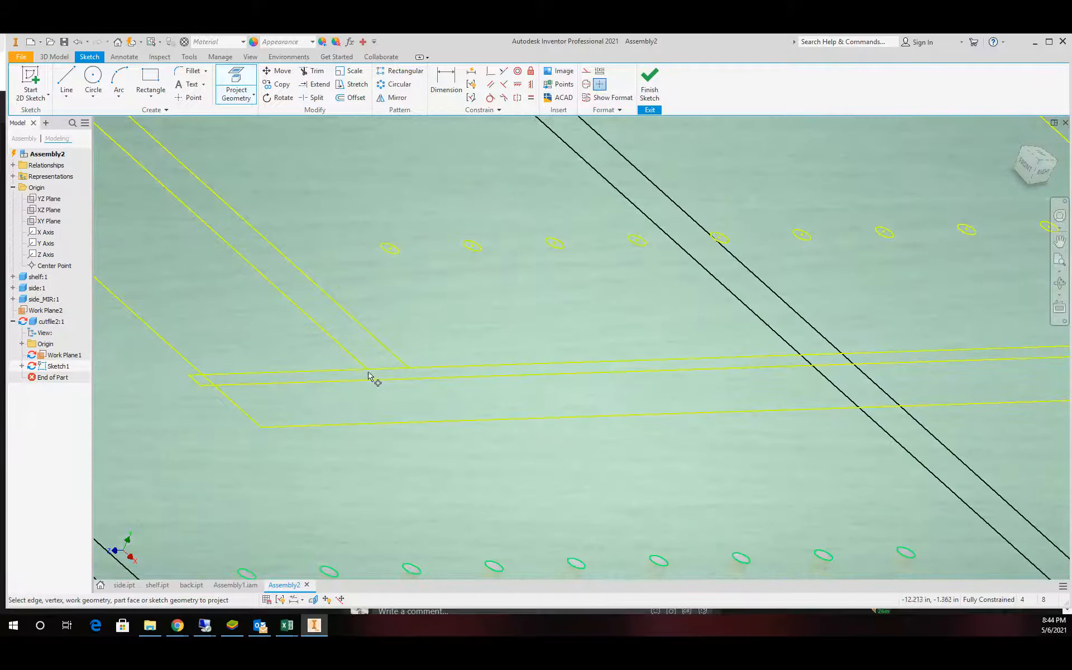
pyautogui.scroll(-2, 410, 407)
pyautogui.scroll(1, 409, 406)
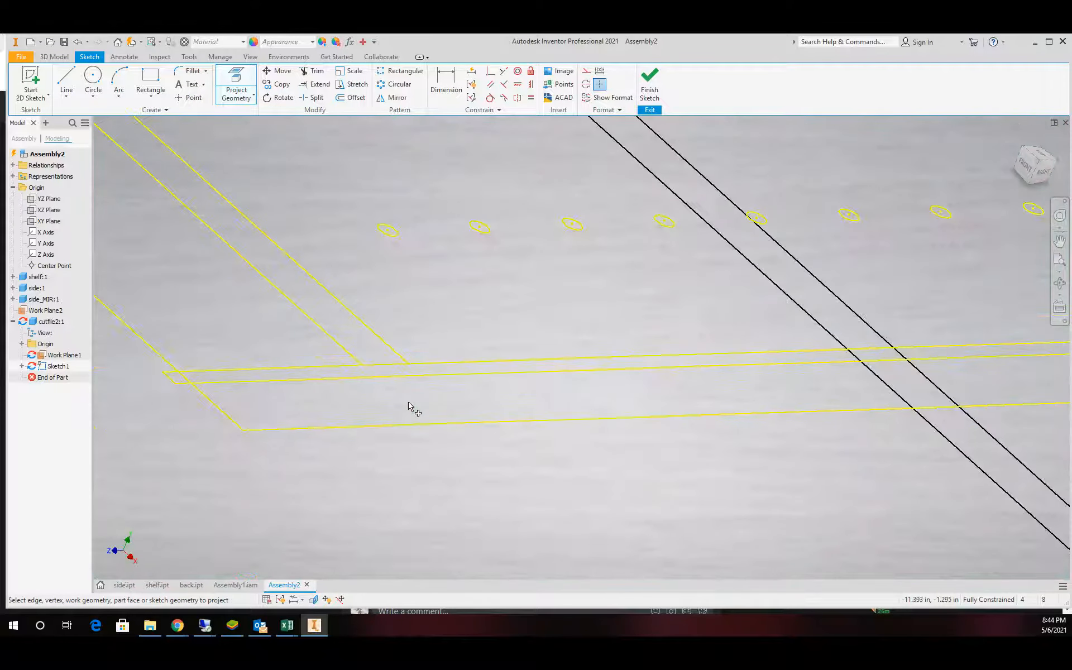
# Check the projected outlines, dado lines, groove lines and shelf-pin holes of the shelf and both sides for completeness.
pyautogui.scroll(6, 410, 409)
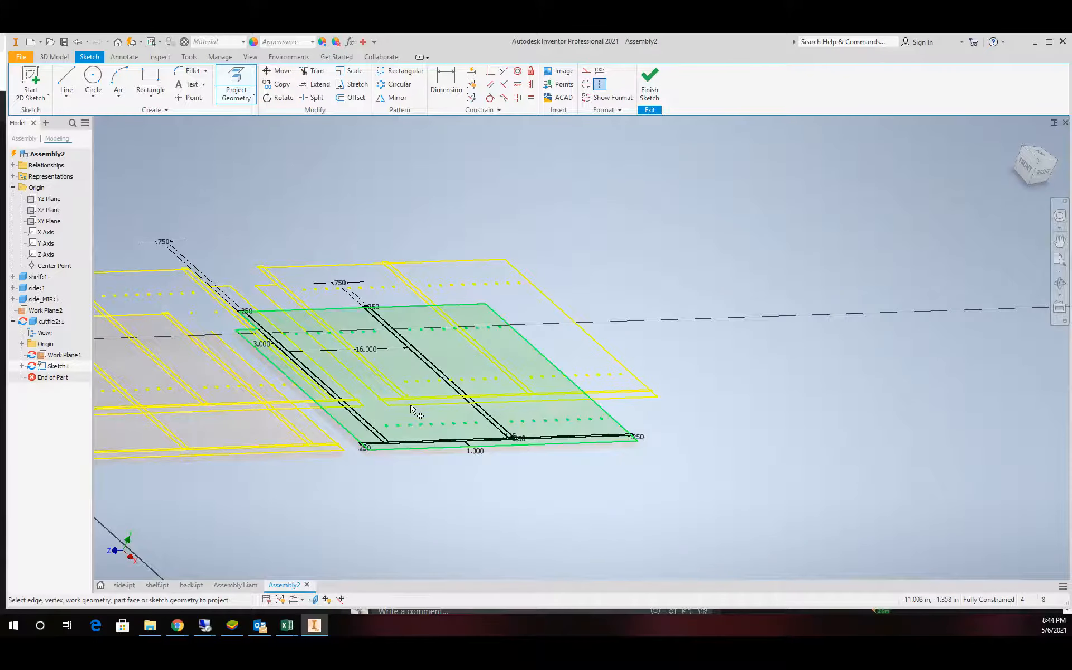
pyautogui.scroll(3, 411, 408)
pyautogui.scroll(-3, 411, 408)
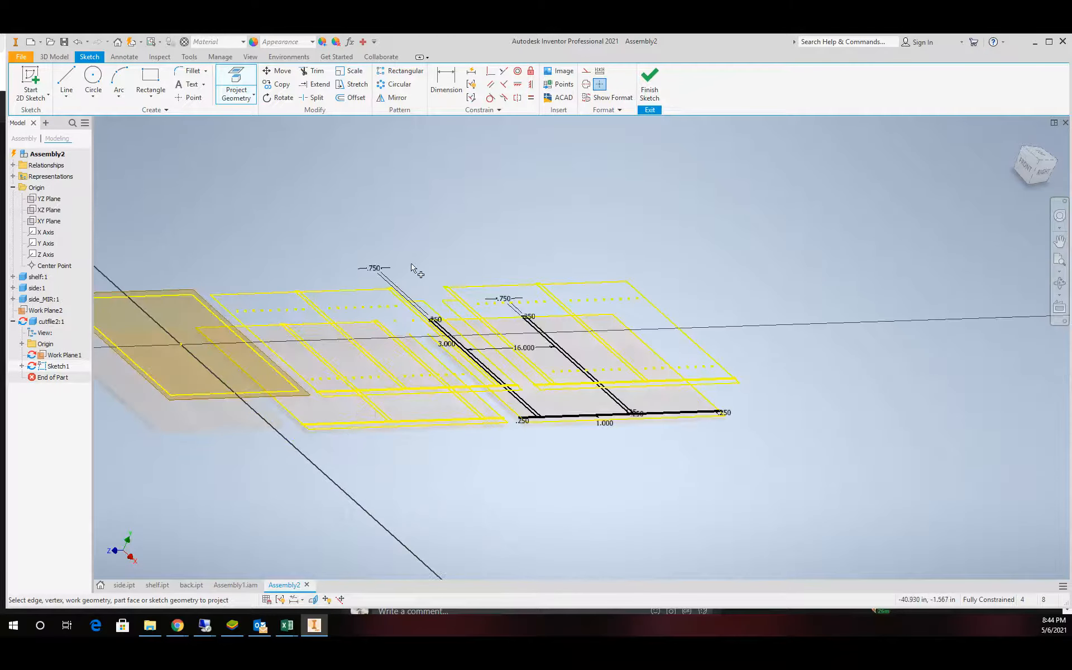
pyautogui.scroll(-5, 249, 319)
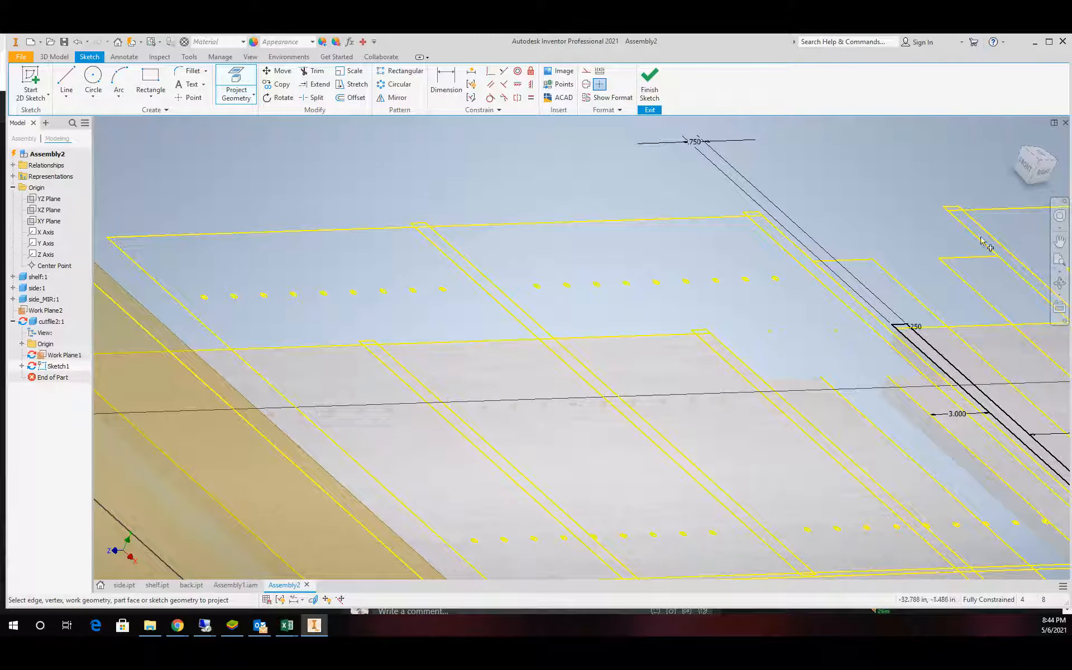
pyautogui.scroll(5, 305, 350)
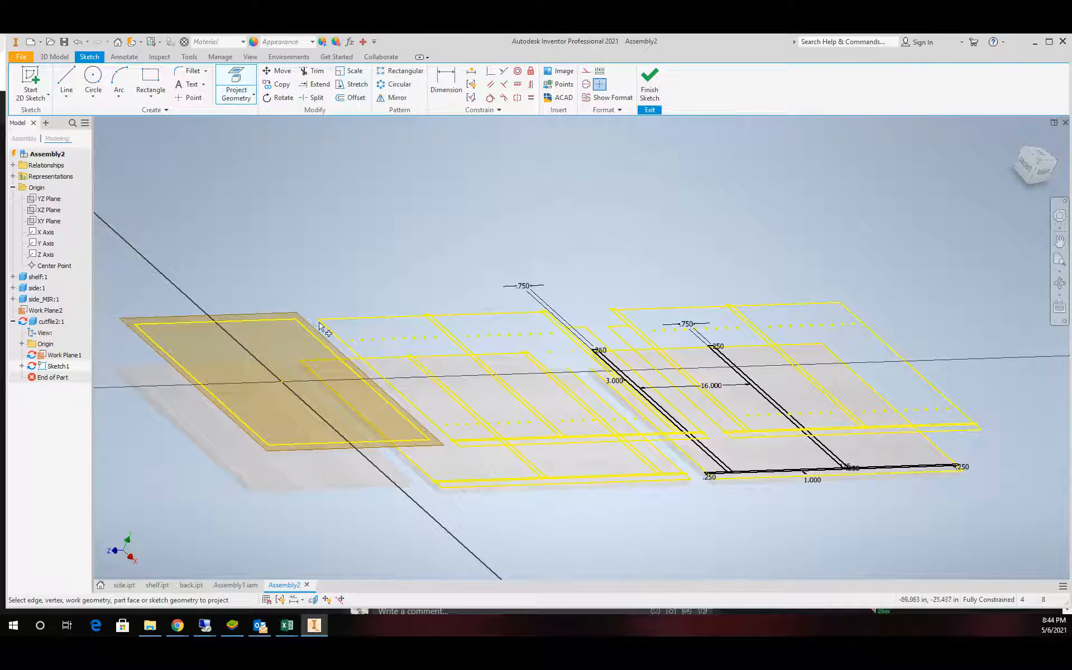
pyautogui.scroll(-5, 382, 350)
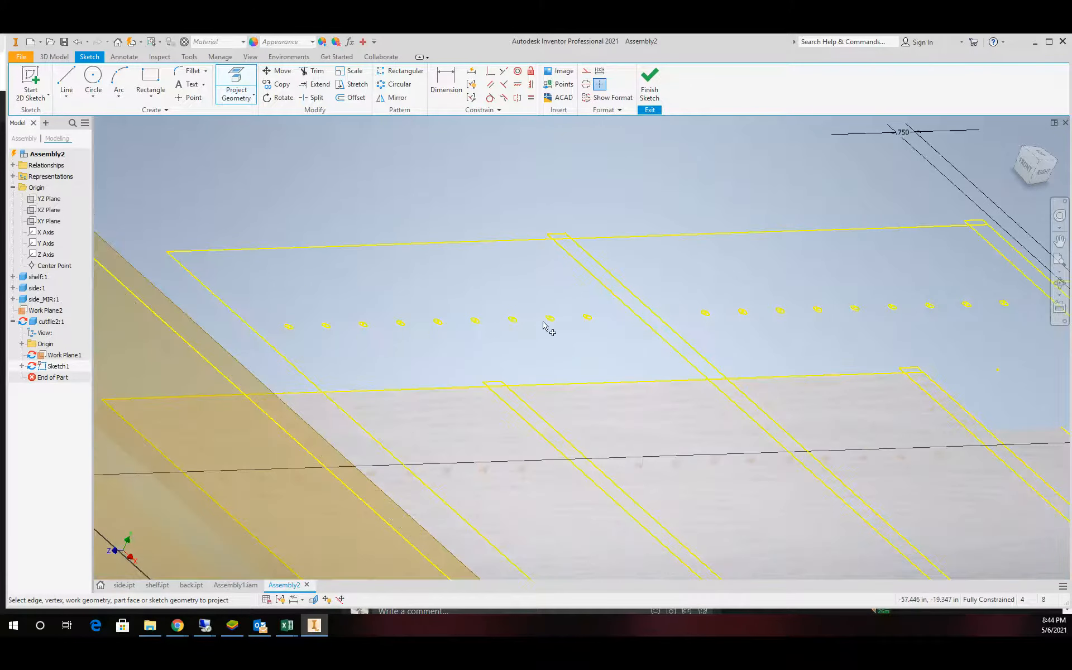
pyautogui.scroll(3, 593, 371)
pyautogui.scroll(-2, 590, 314)
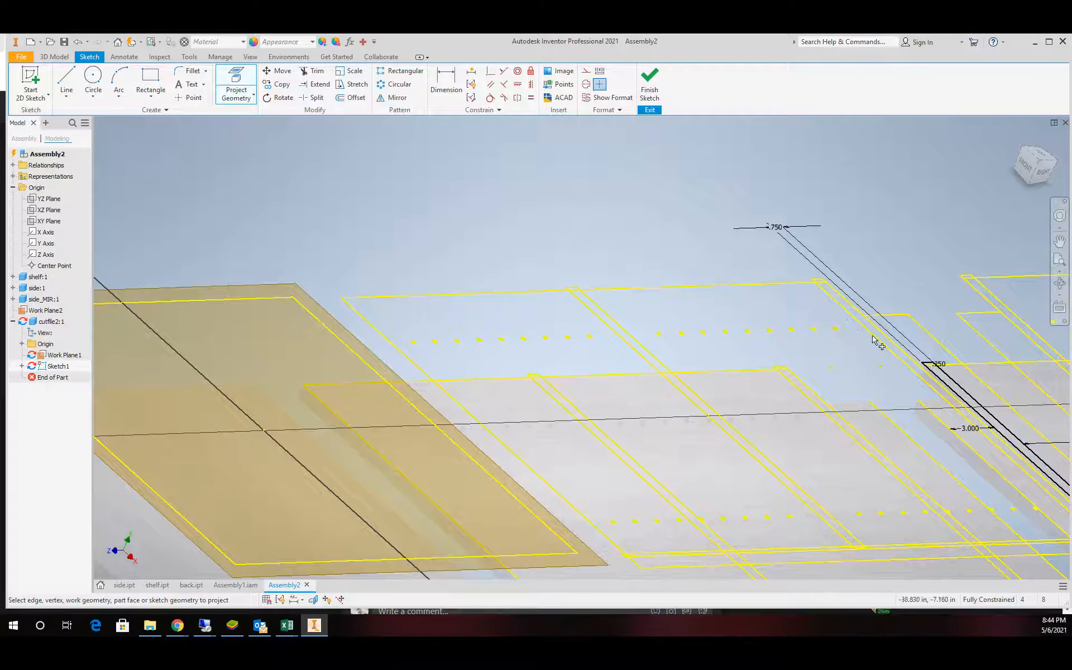
pyautogui.scroll(2, 754, 469)
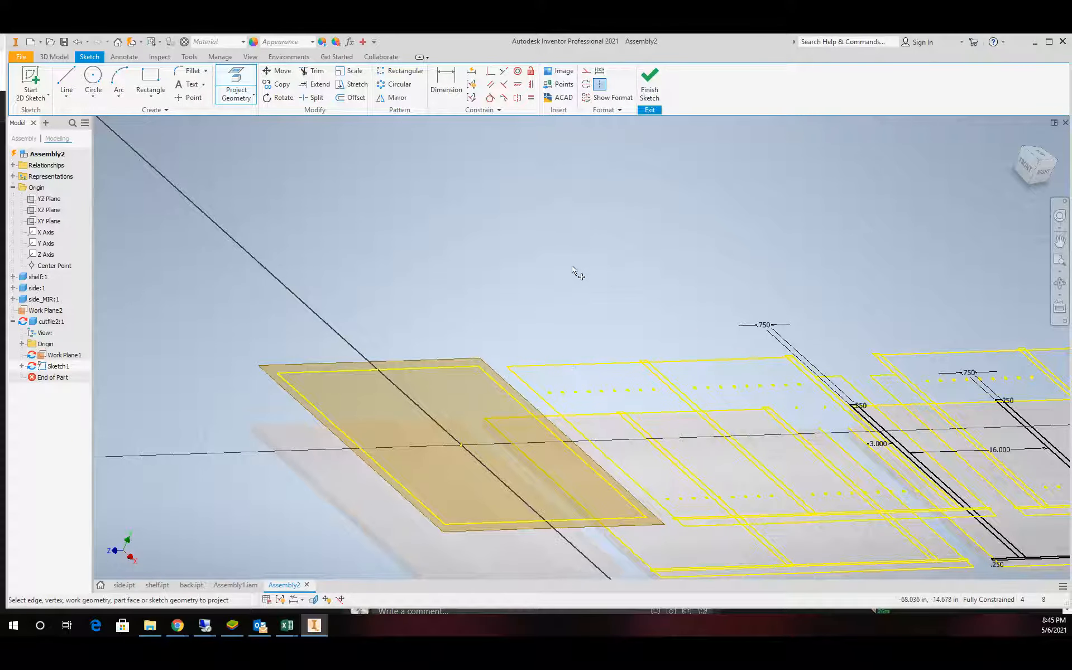
pyautogui.scroll(-4, 636, 329)
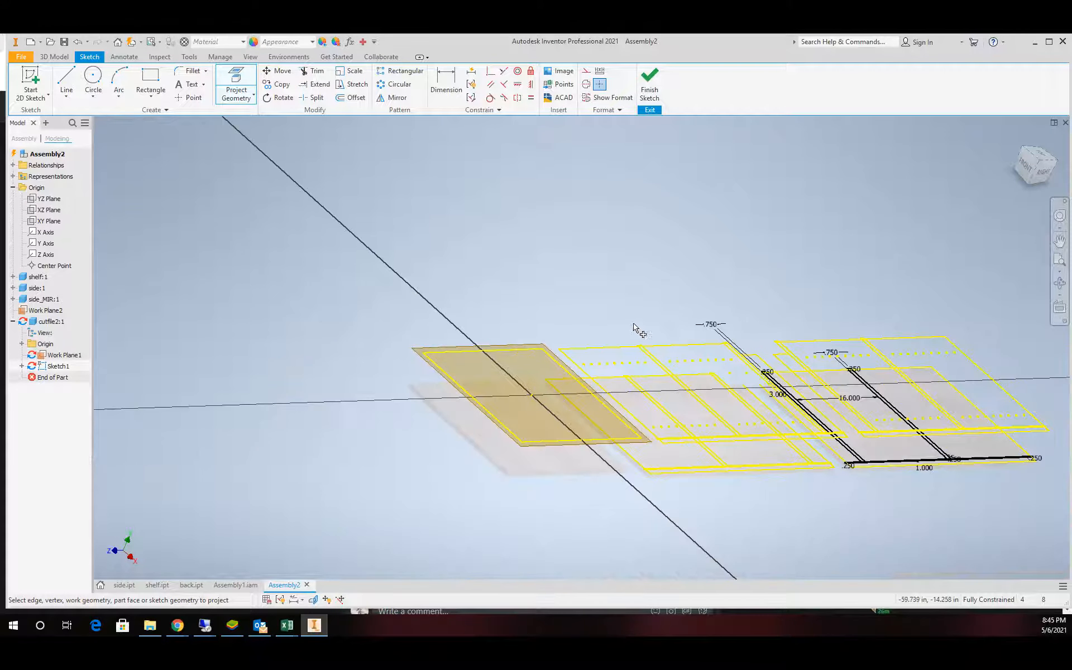
pyautogui.scroll(3, 786, 375)
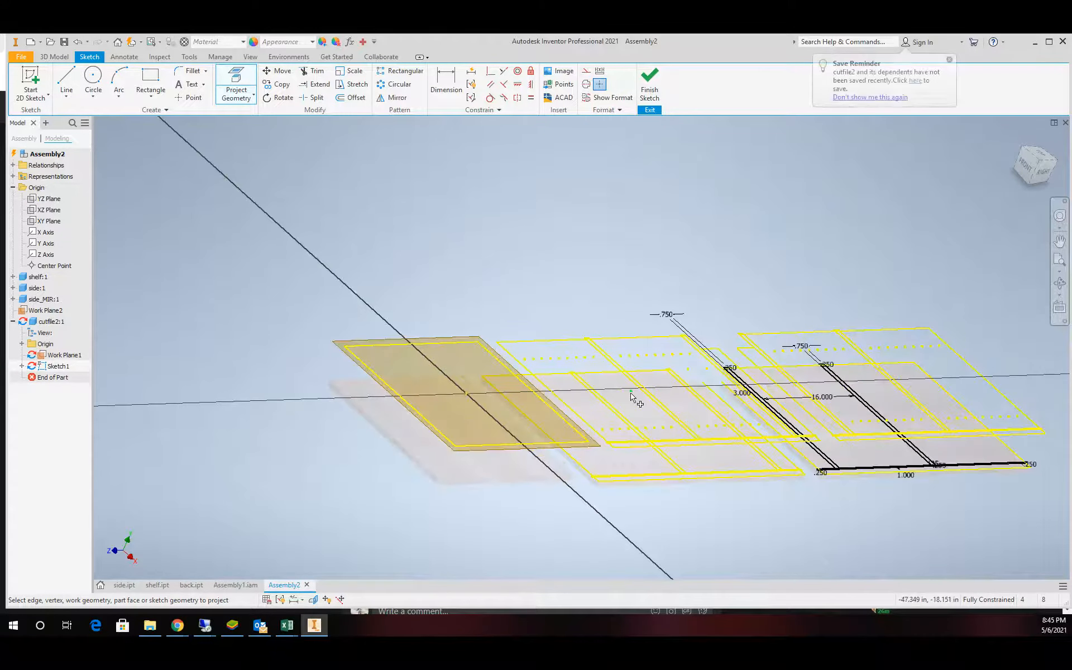
# Finish the cutfile2 sketch and export it as an AutoCAD DXF named cutfile2 in the cabinetforyoutube folder.
pyautogui.click(650, 87)
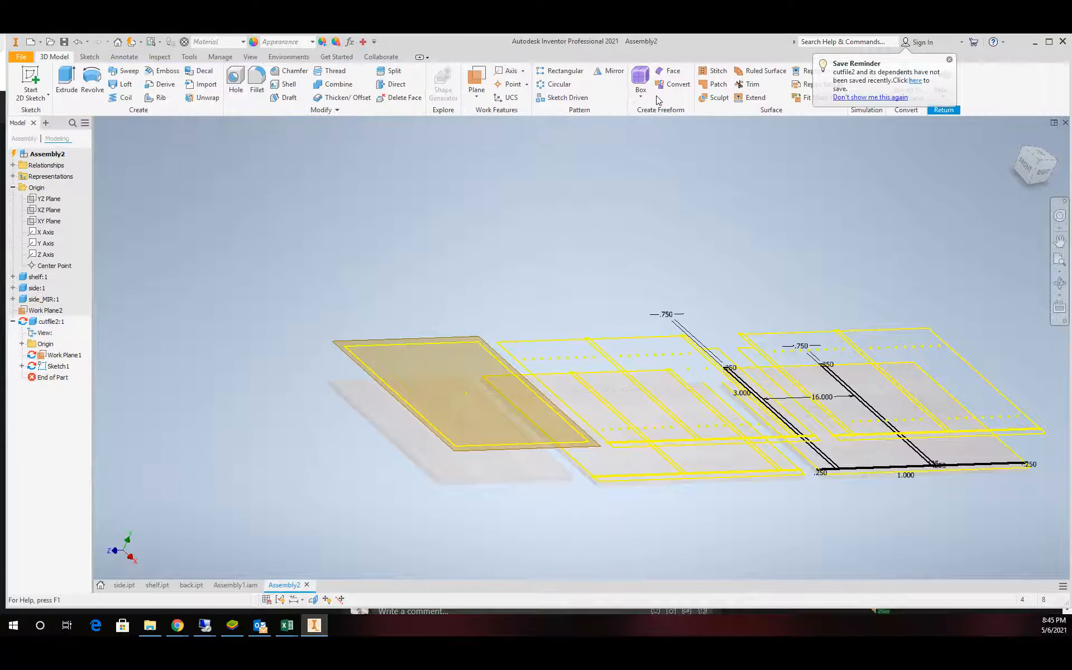
pyautogui.click(58, 367)
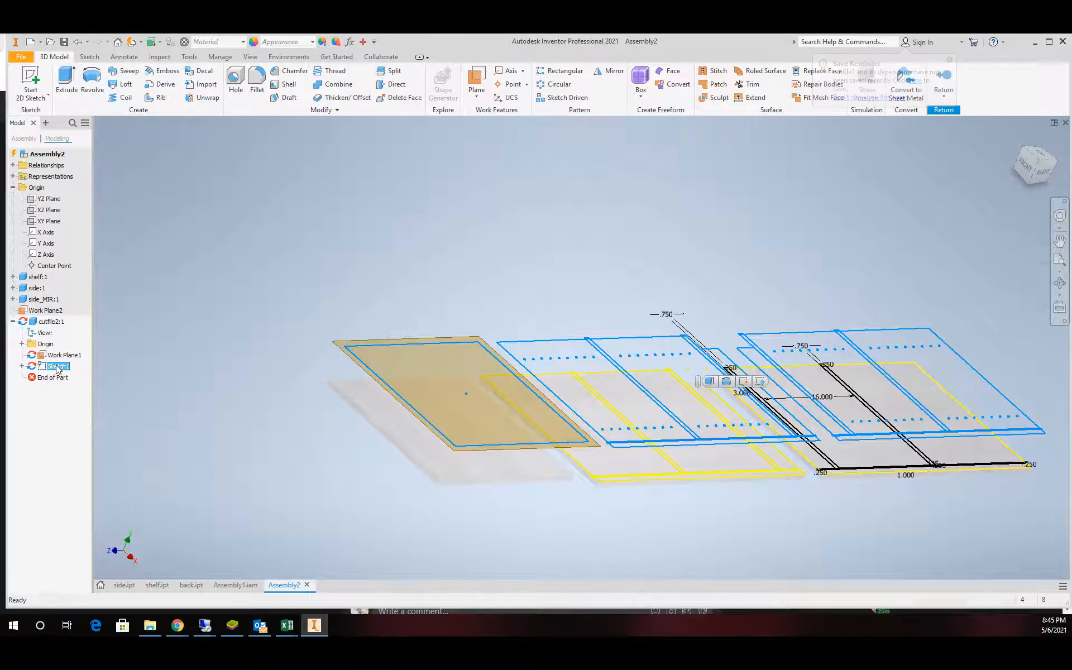
pyautogui.rightClick(58, 368)
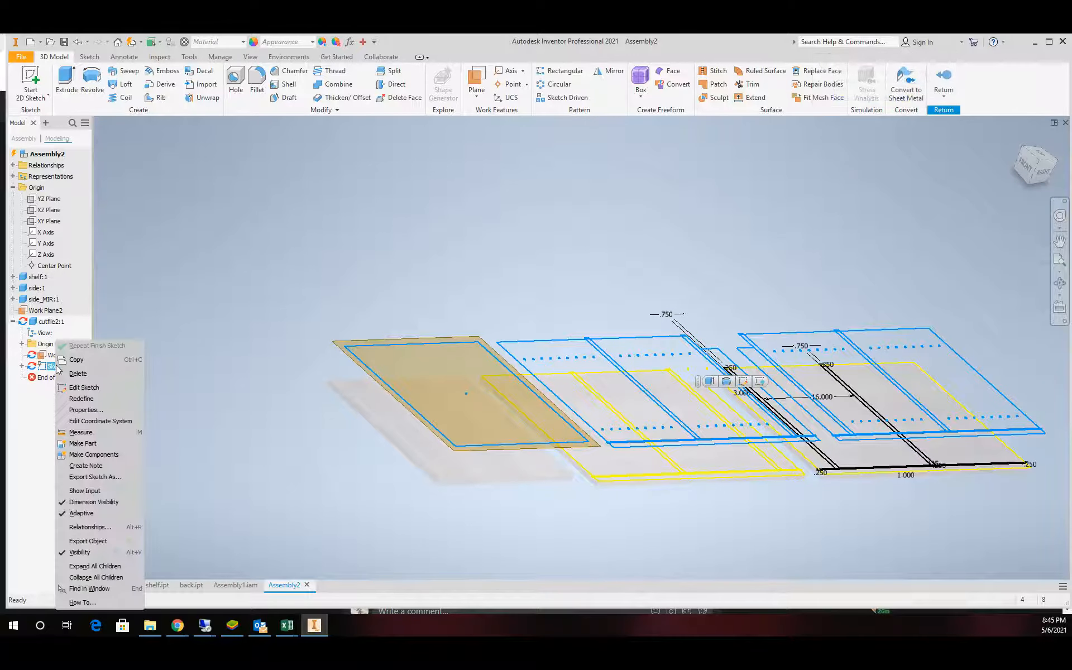
pyautogui.click(105, 477)
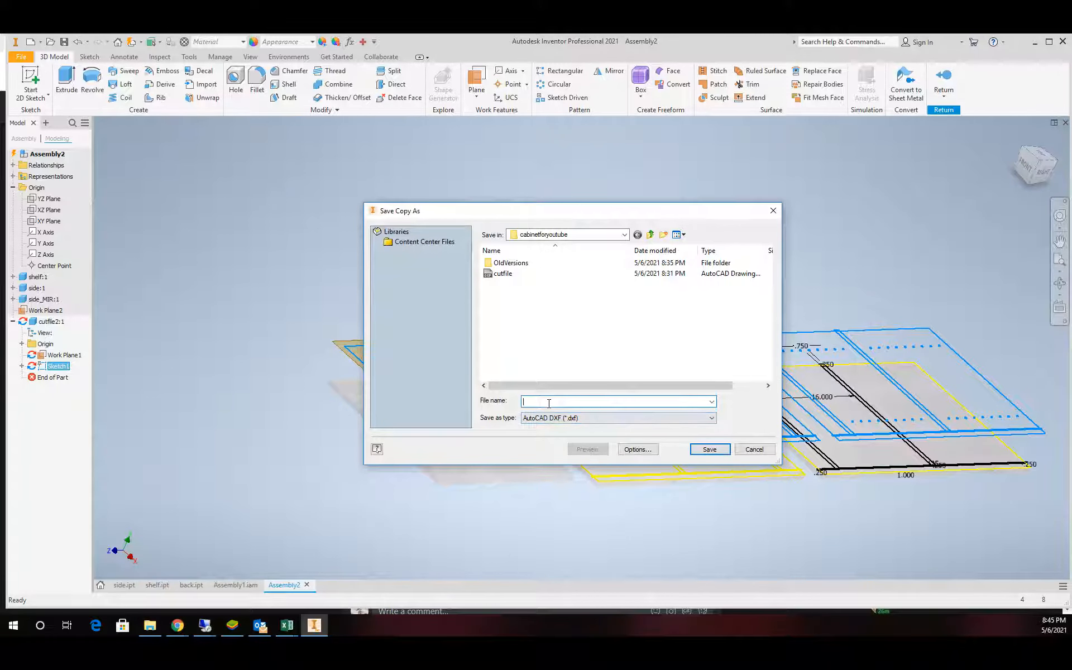
pyautogui.write('cutfil')
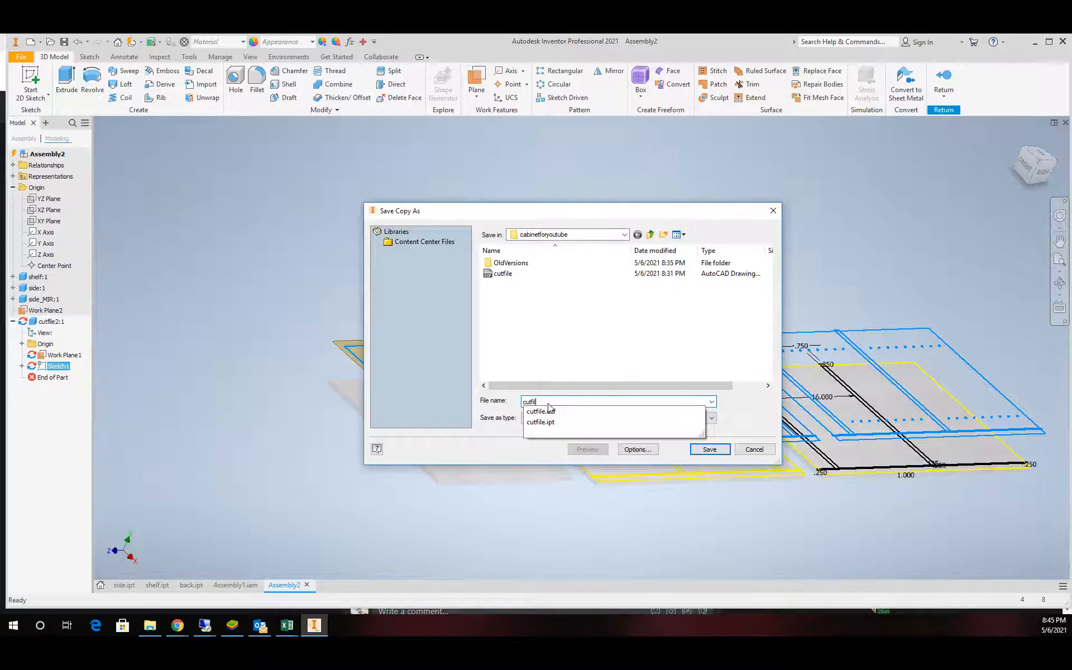
pyautogui.write('e2')
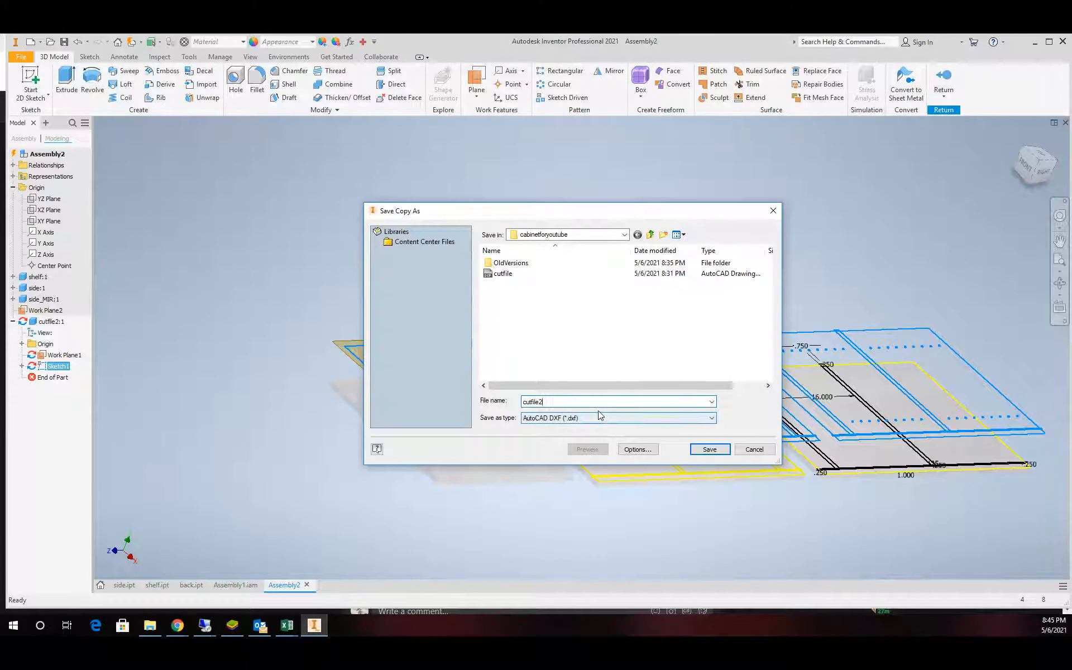
pyautogui.click(709, 449)
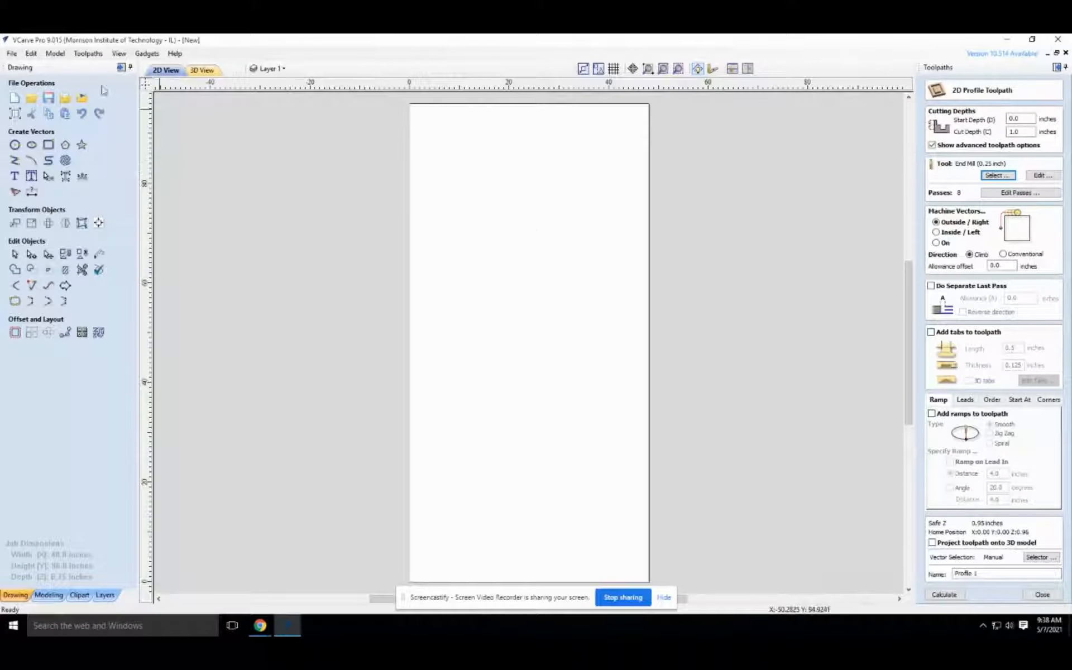
# Switch to VCarve Pro and import the vectors from the cutfile2 file into the blank job.
pyautogui.click(12, 55)
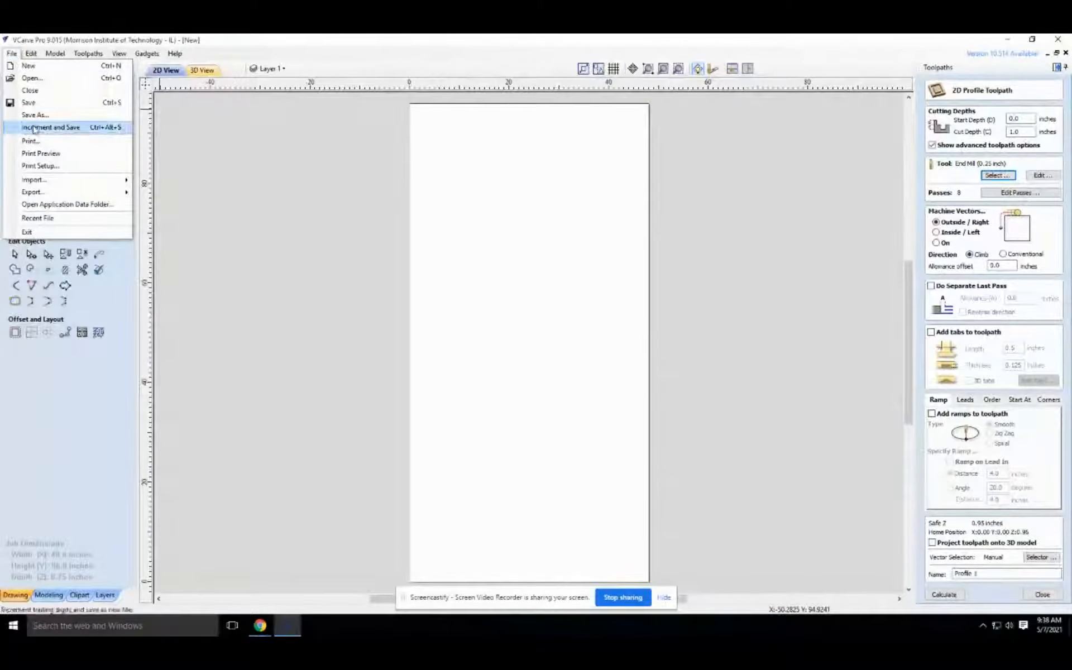
pyautogui.moveTo(44, 185)
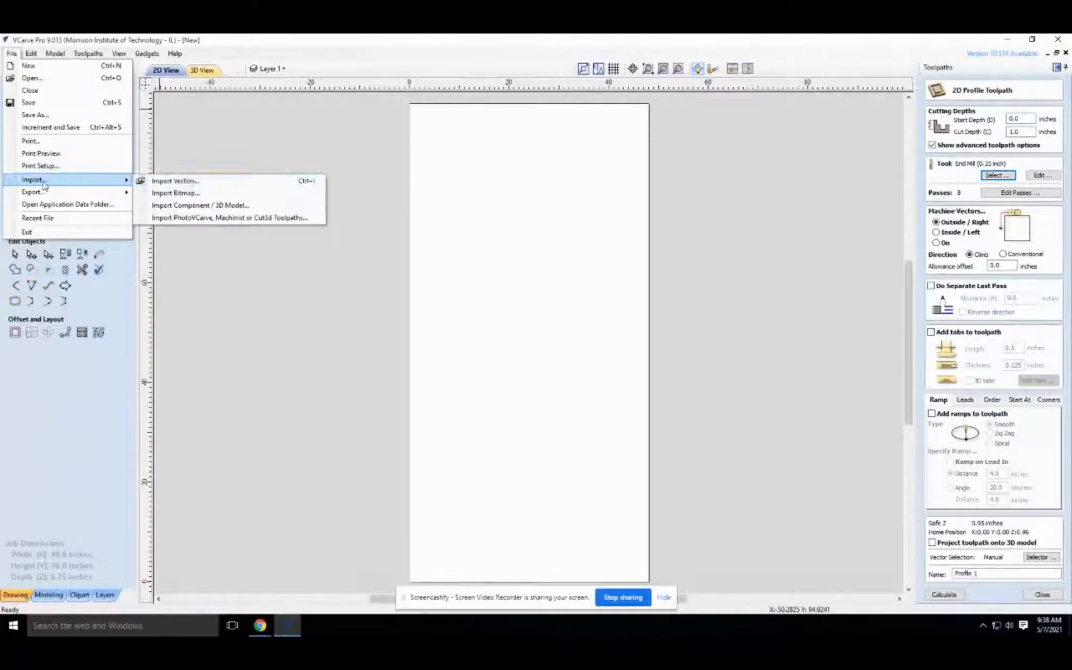
pyautogui.click(192, 182)
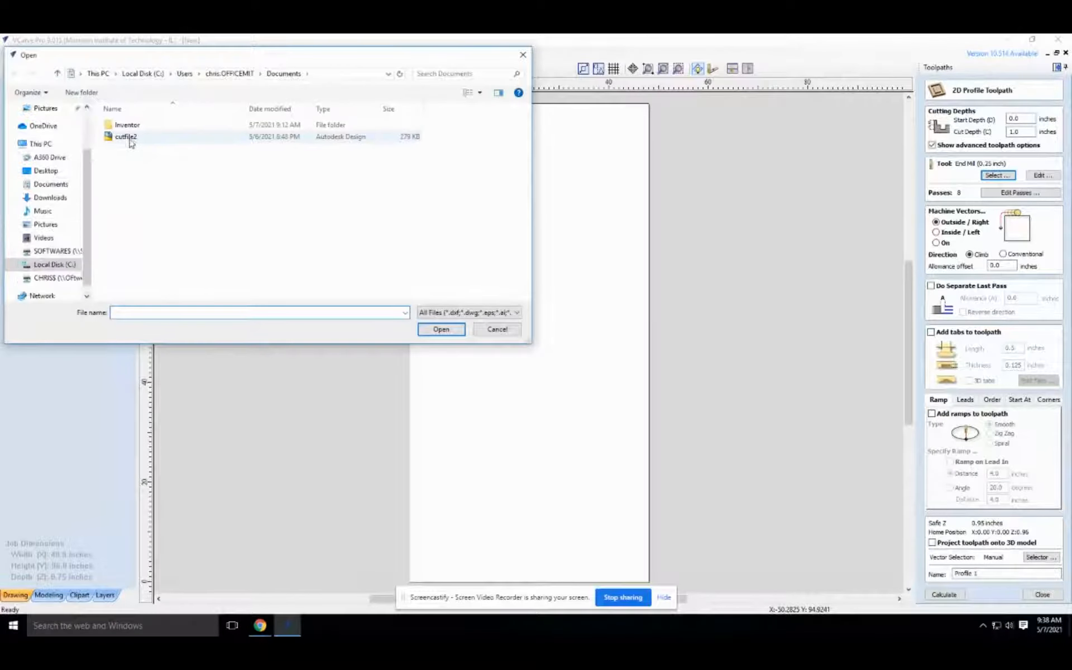
pyautogui.click(127, 137)
pyautogui.click(440, 330)
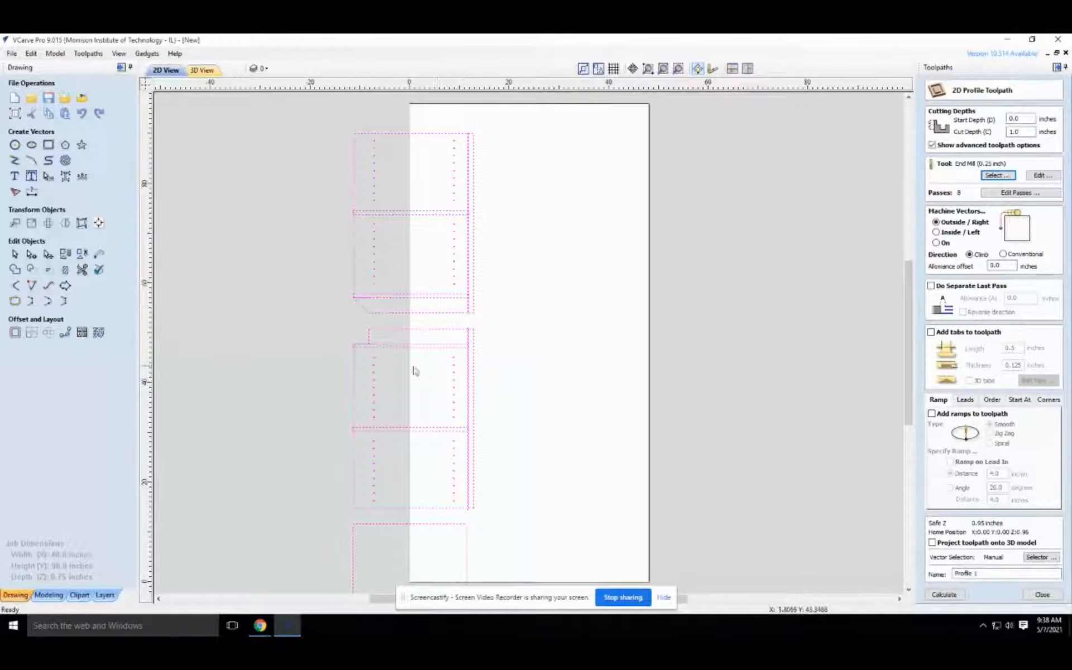
# Move all imported vectors together so the two side panels lie on the sheet along its left edge.
pyautogui.scroll(-3, 411, 360)
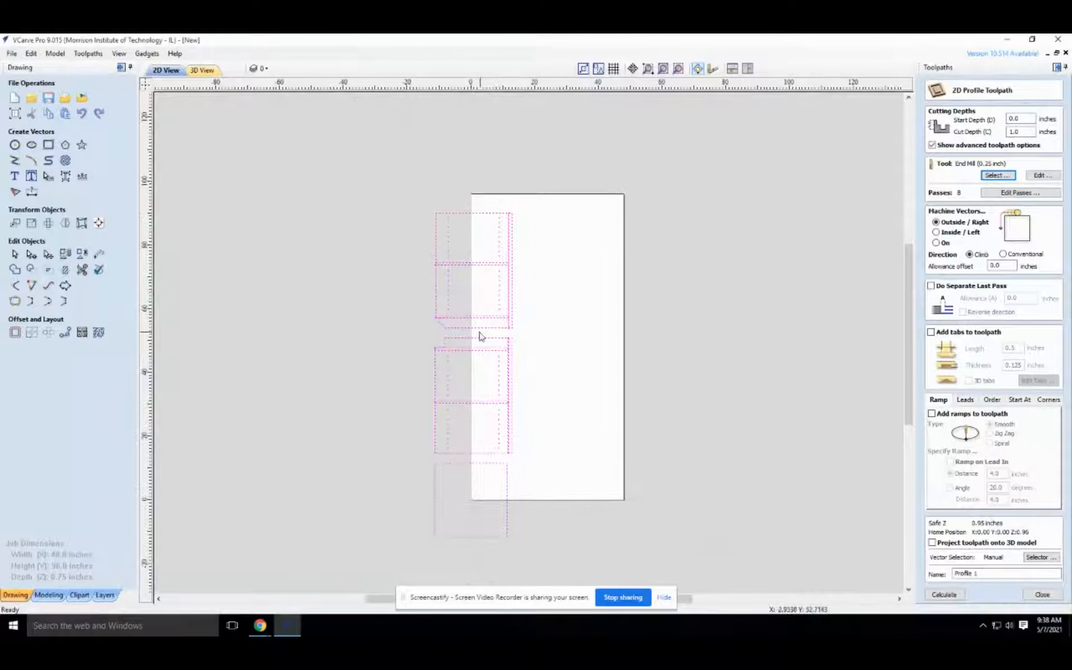
pyautogui.click(15, 224)
pyautogui.moveTo(474, 371); pyautogui.dragTo(517, 354)
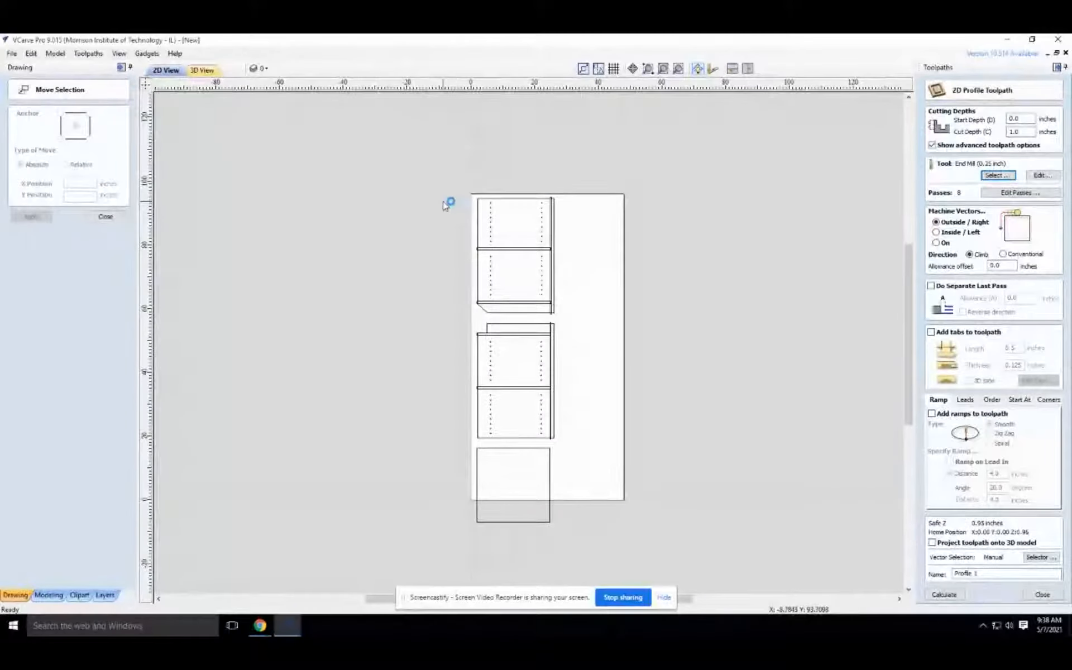
pyautogui.click(106, 217)
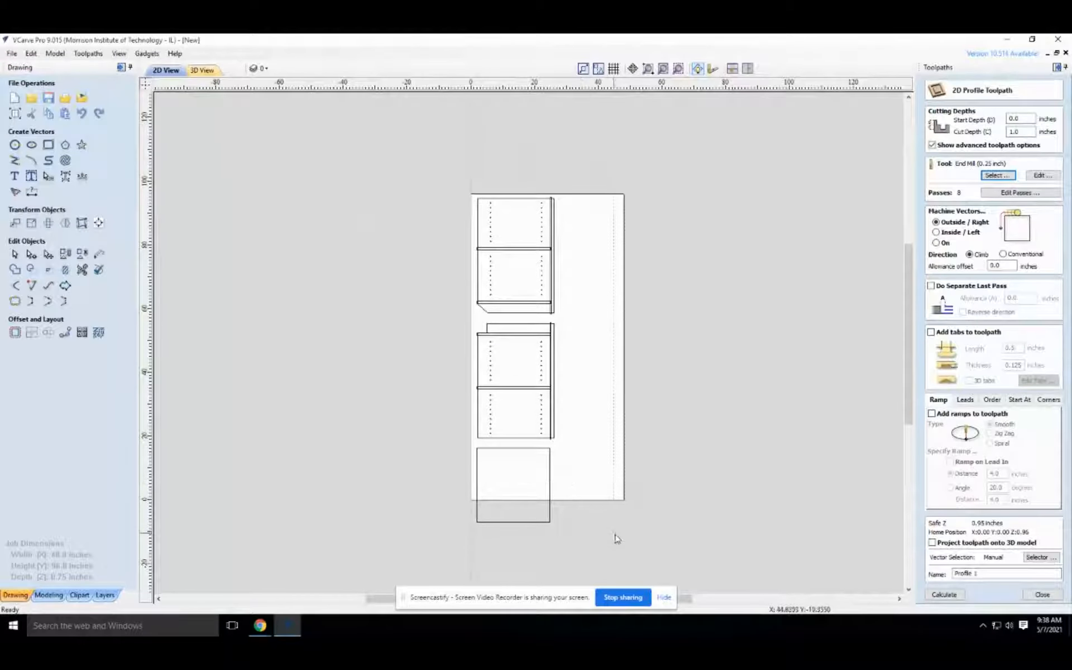
# Try nesting all vectors with a .25 inch tool diameter, .125 inch clearance and .25 inch border gap, and preview the layout.
pyautogui.hotkey('ctrl', 'a')
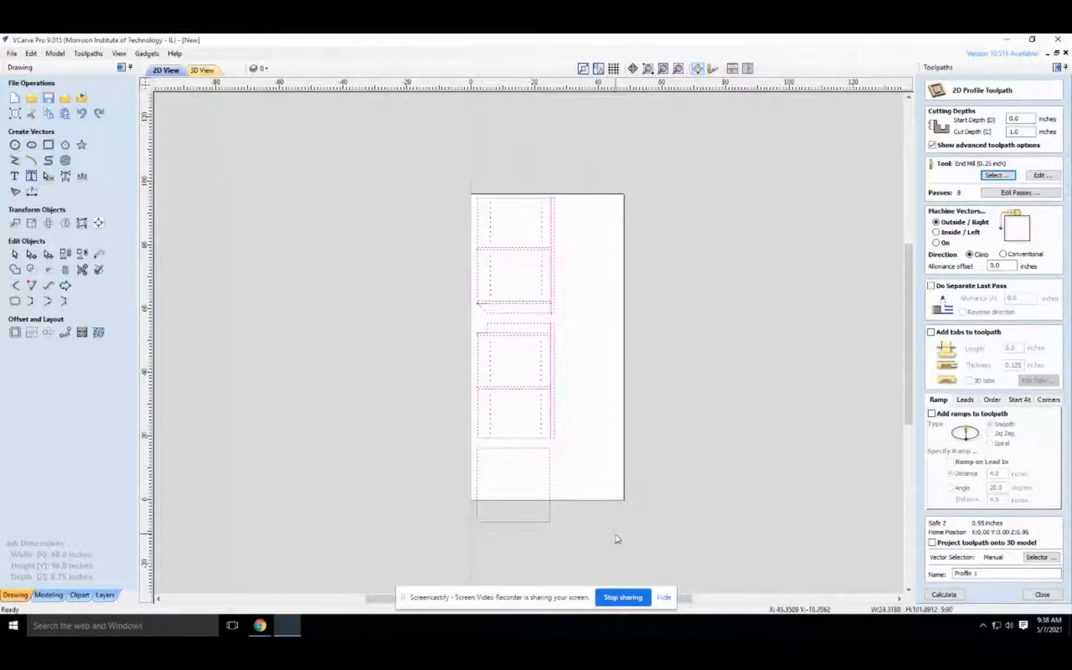
pyautogui.click(98, 334)
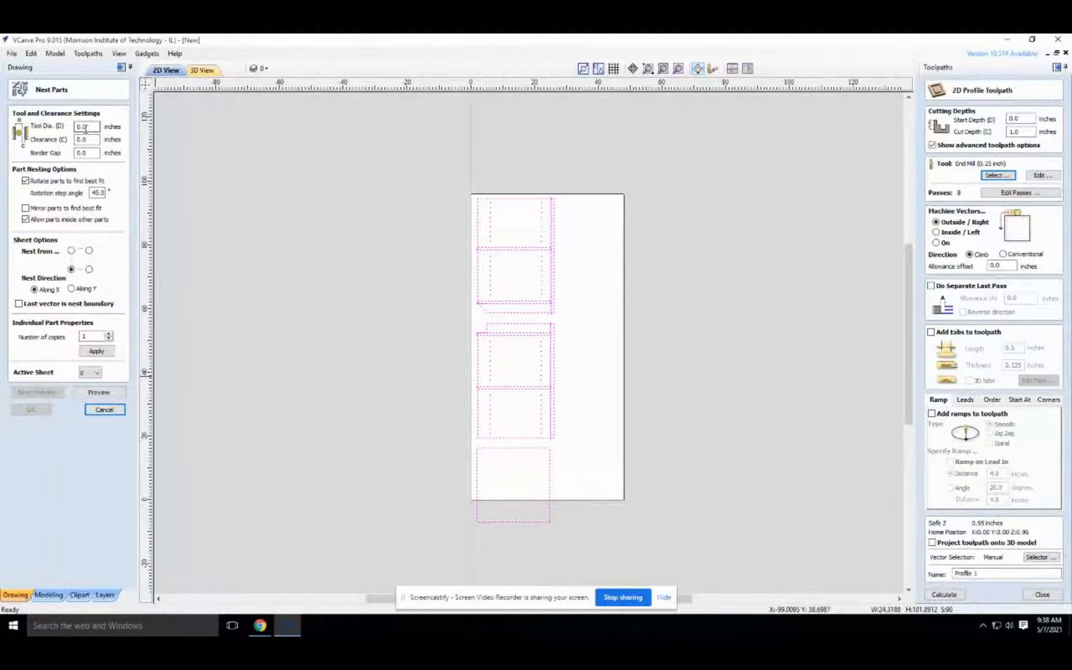
pyautogui.click(89, 127)
pyautogui.click(90, 140)
pyautogui.click(88, 126)
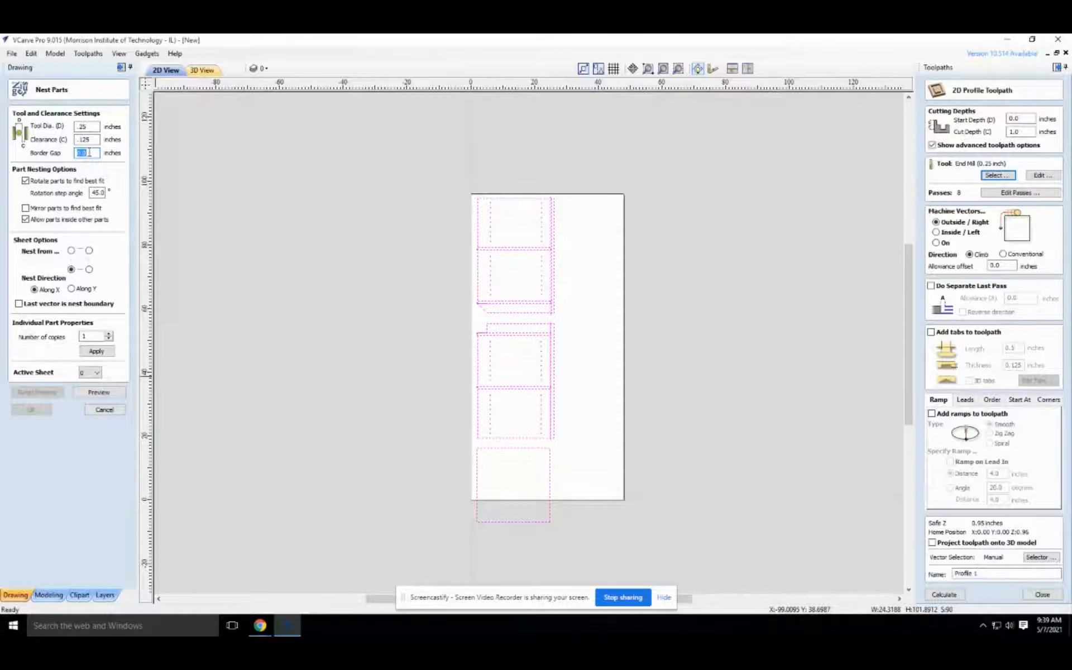
pyautogui.write('.25')
pyautogui.click(109, 393)
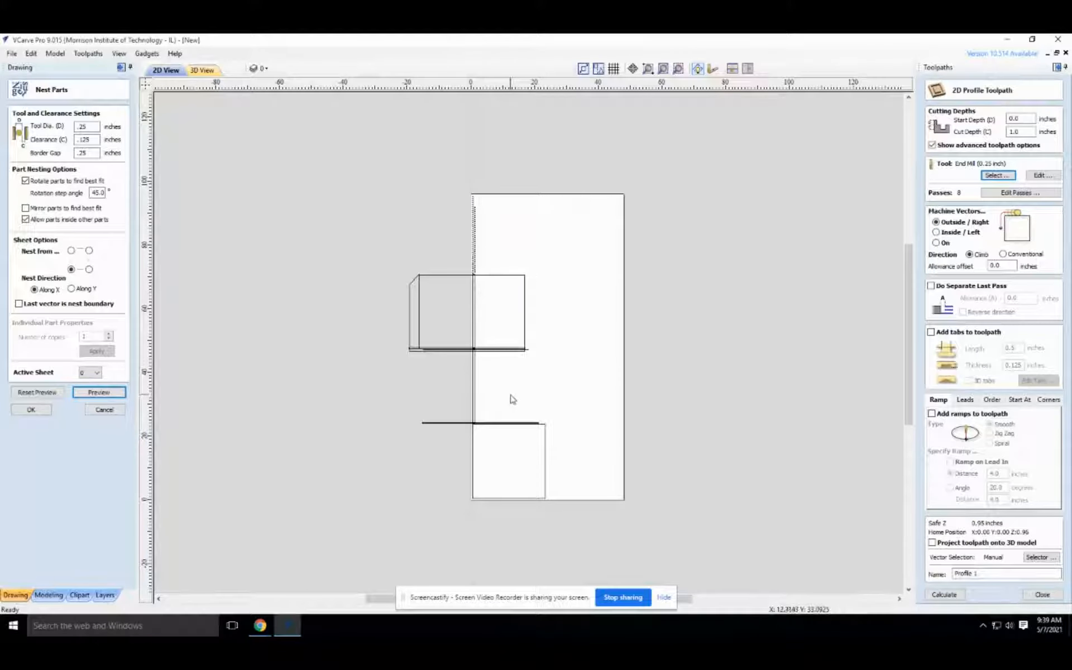
# Undo the nesting preview and leave part nesting without applying it.
pyautogui.click(31, 53)
pyautogui.click(44, 66)
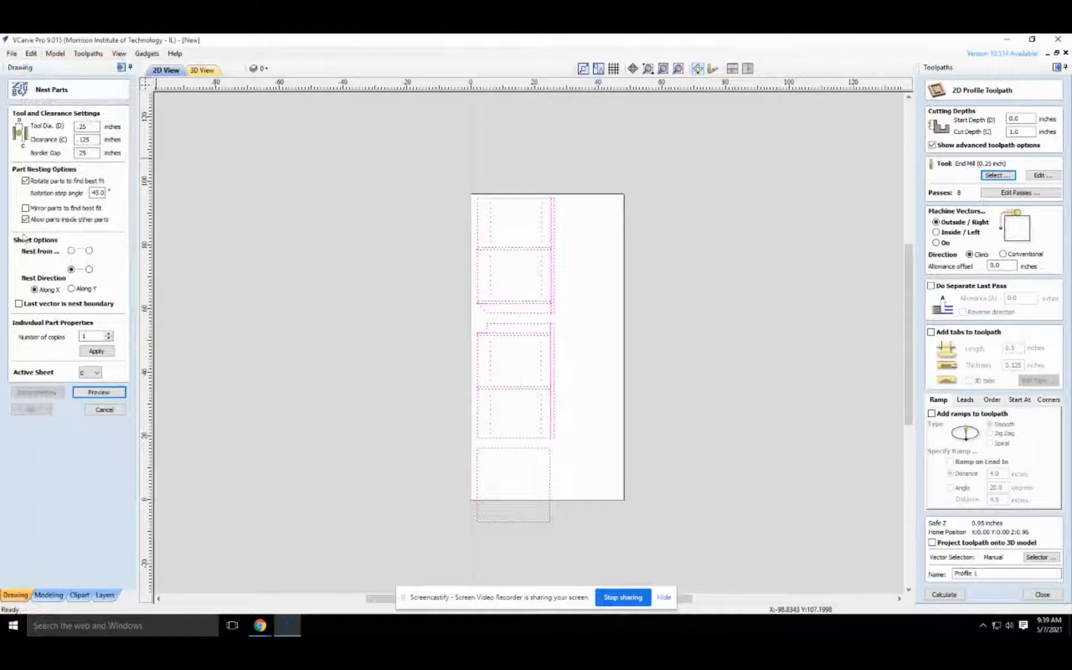
pyautogui.click(105, 409)
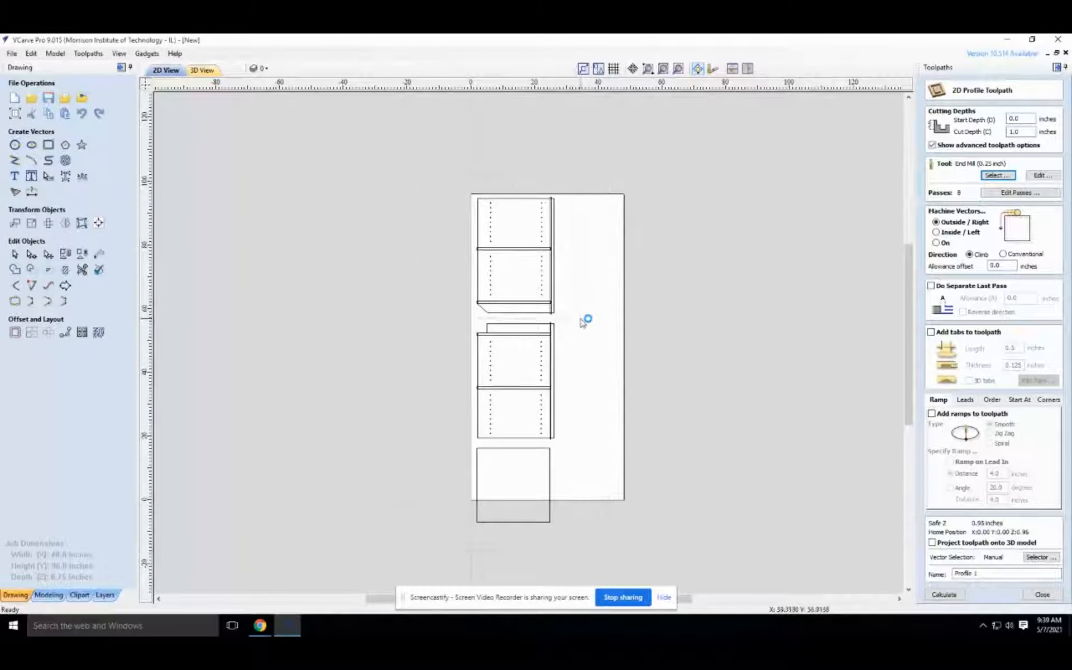
# Rotate the side panel at the top of the sheet by 90 degrees and place it crosswise near the sheet's upper edge.
pyautogui.moveTo(582, 323); pyautogui.dragTo(585, 319)
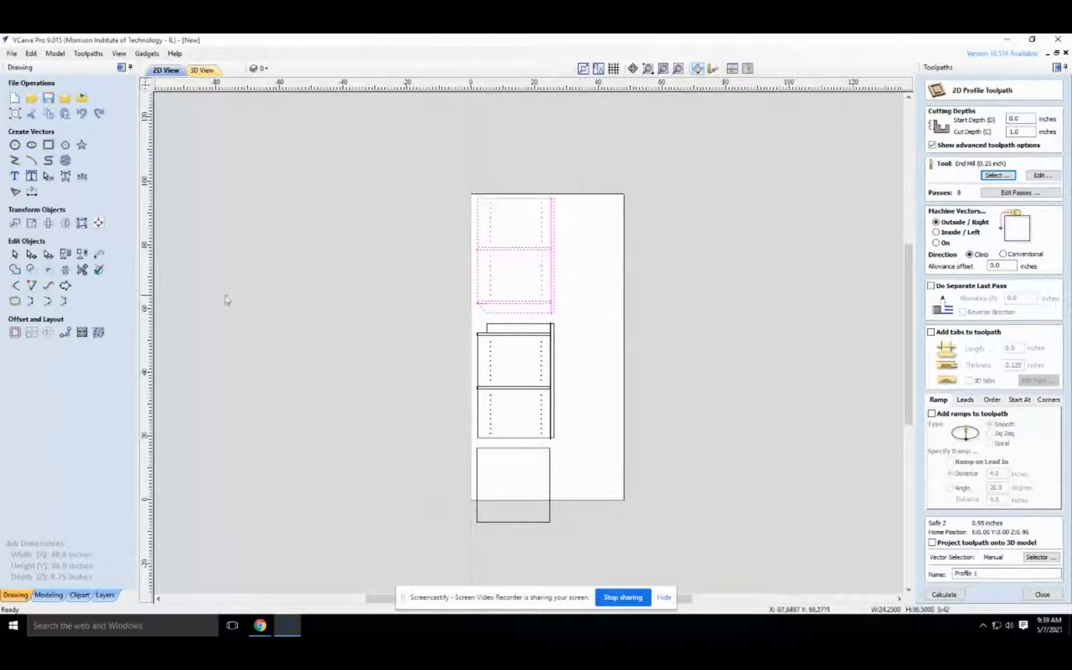
pyautogui.click(48, 224)
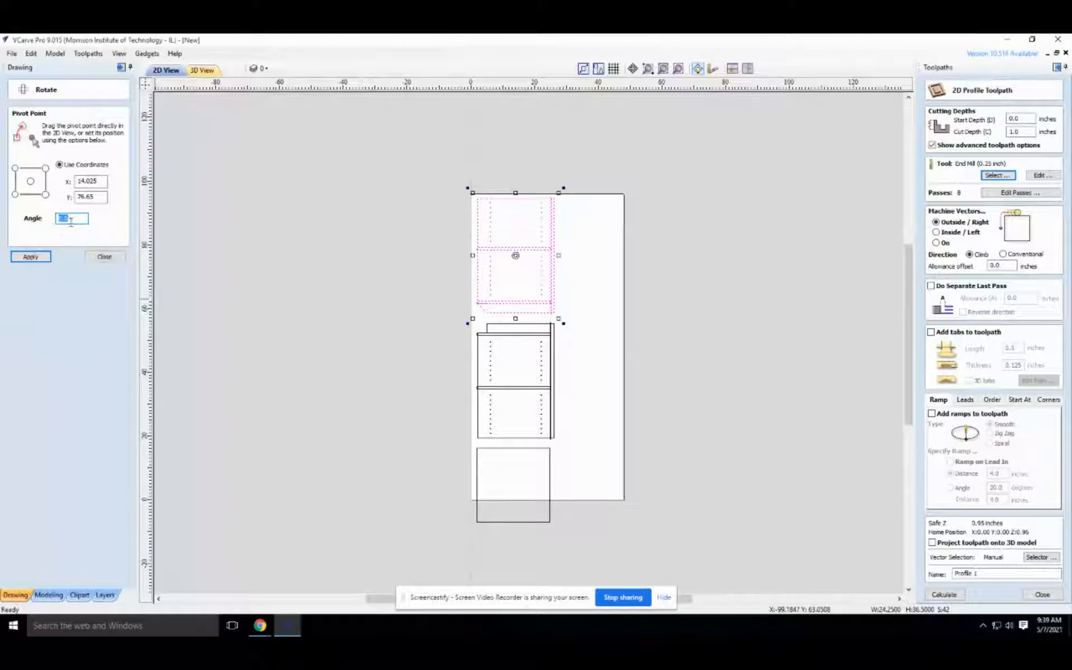
pyautogui.write('90')
pyautogui.press('Return')
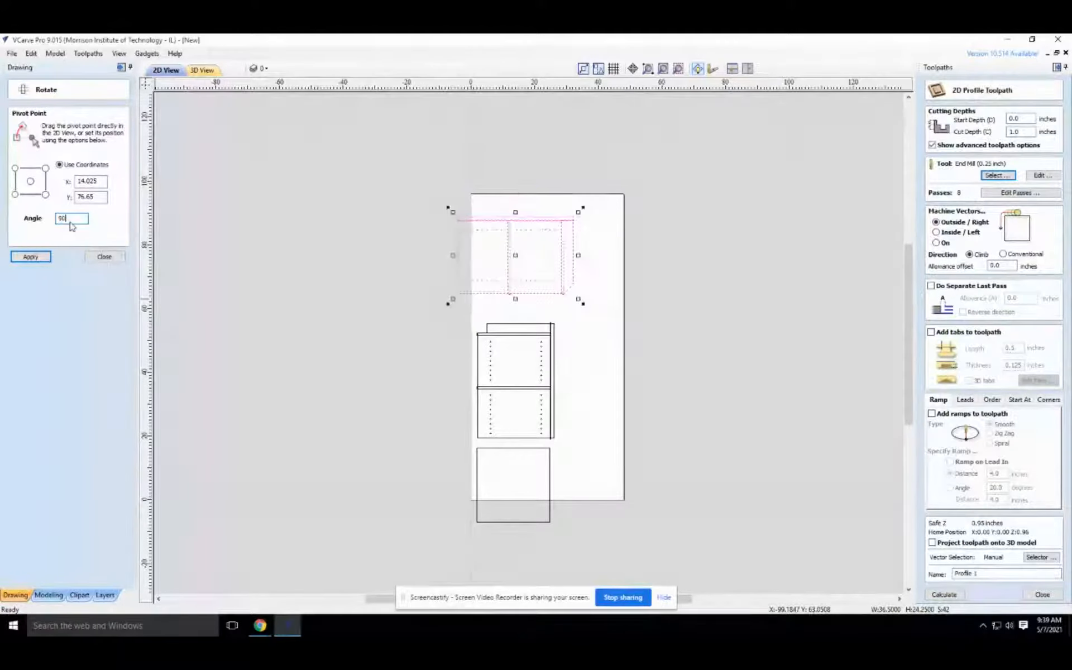
pyautogui.moveTo(518, 254); pyautogui.dragTo(543, 239)
# Rotate the second side panel by 90 degrees and place it directly below the first one on the sheet.
pyautogui.moveTo(463, 311); pyautogui.dragTo(583, 450)
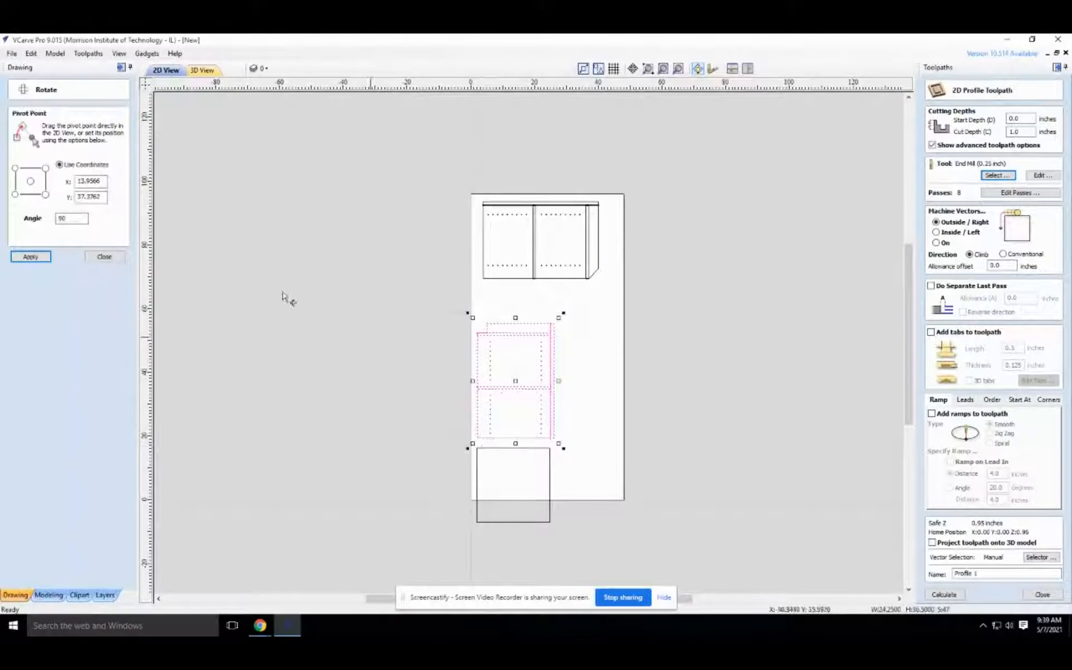
pyautogui.click(45, 258)
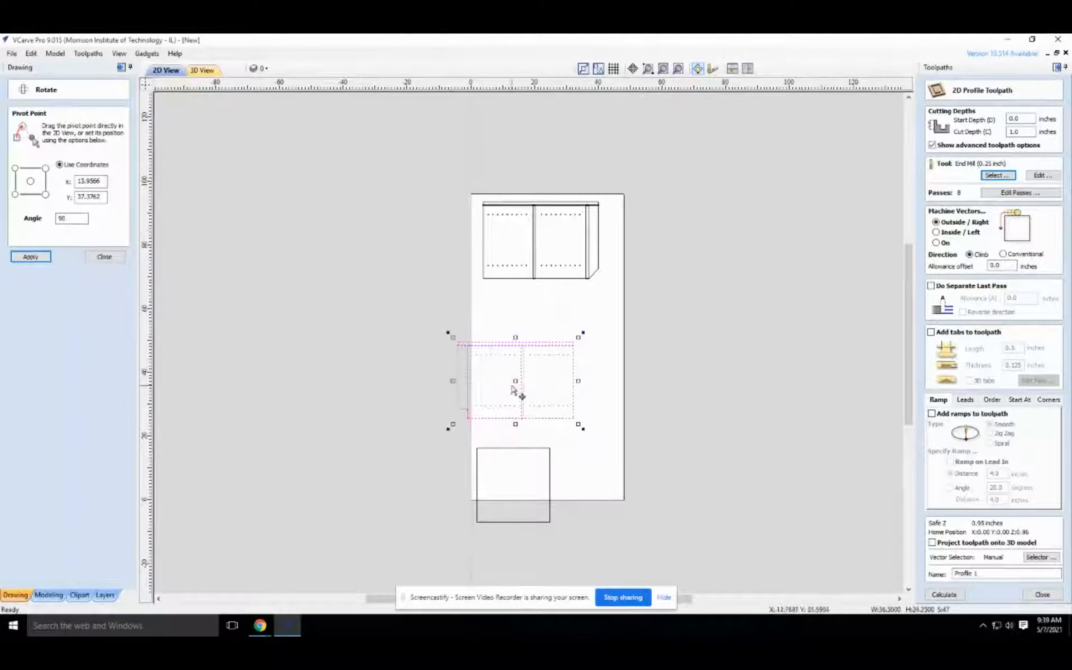
pyautogui.moveTo(516, 384); pyautogui.dragTo(539, 321)
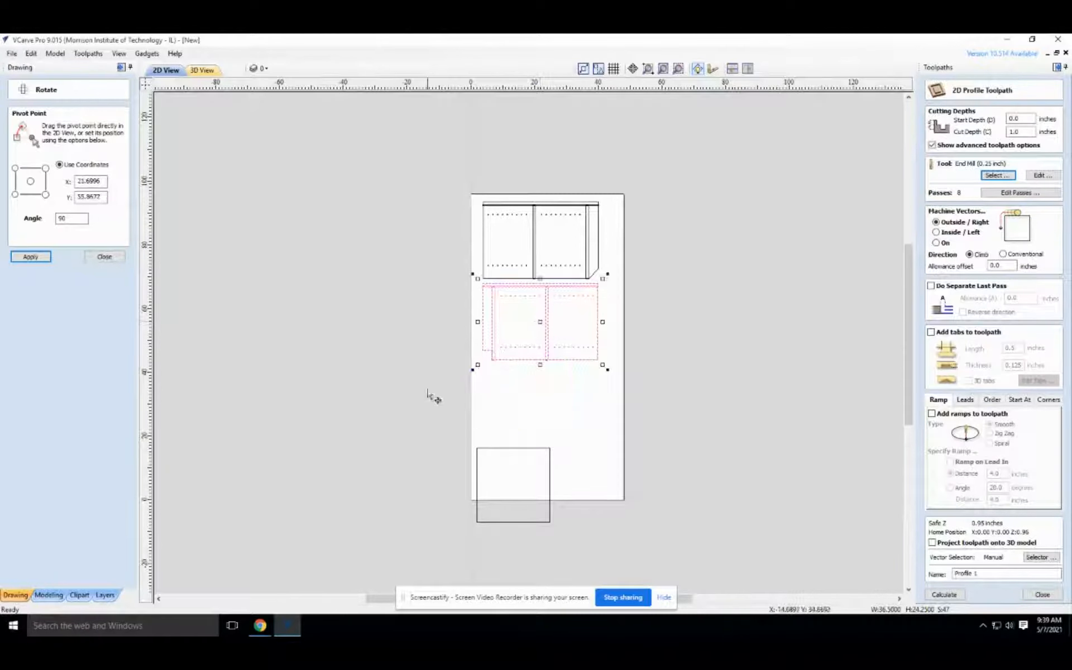
# Move the square panel overhanging the sheet's lower edge up to just below the second side panel.
pyautogui.click(462, 433)
pyautogui.moveTo(569, 552); pyautogui.dragTo(515, 410)
pyautogui.click(455, 411)
pyautogui.moveTo(561, 469); pyautogui.dragTo(563, 470)
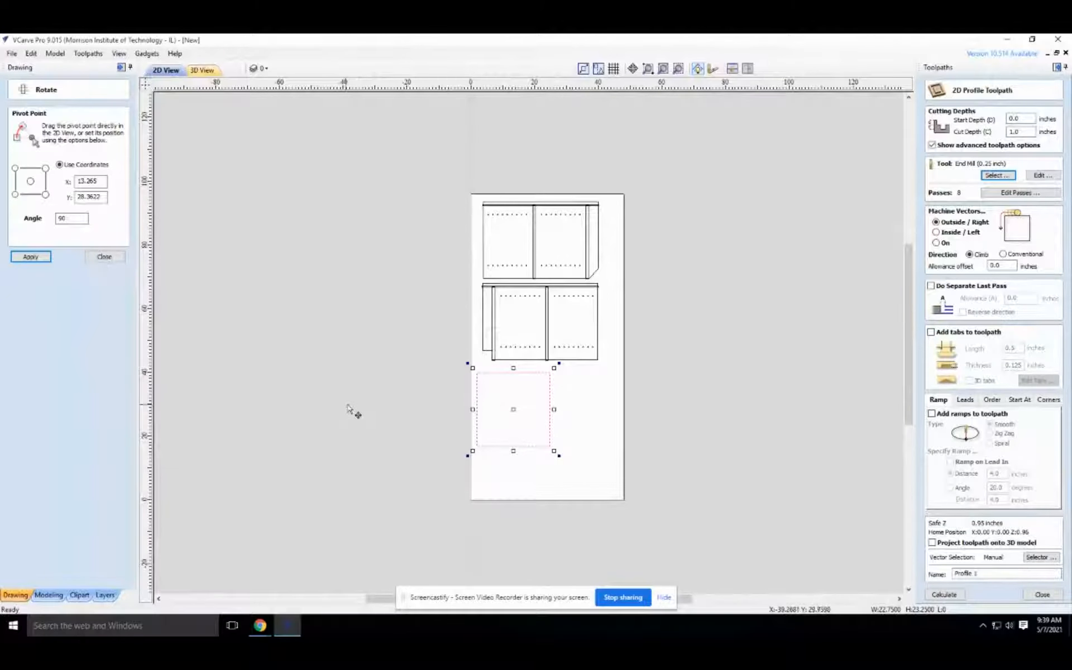
# Duplicate the square panel by pasting a copy and place the copy beside the original.
pyautogui.rightClick(349, 407)
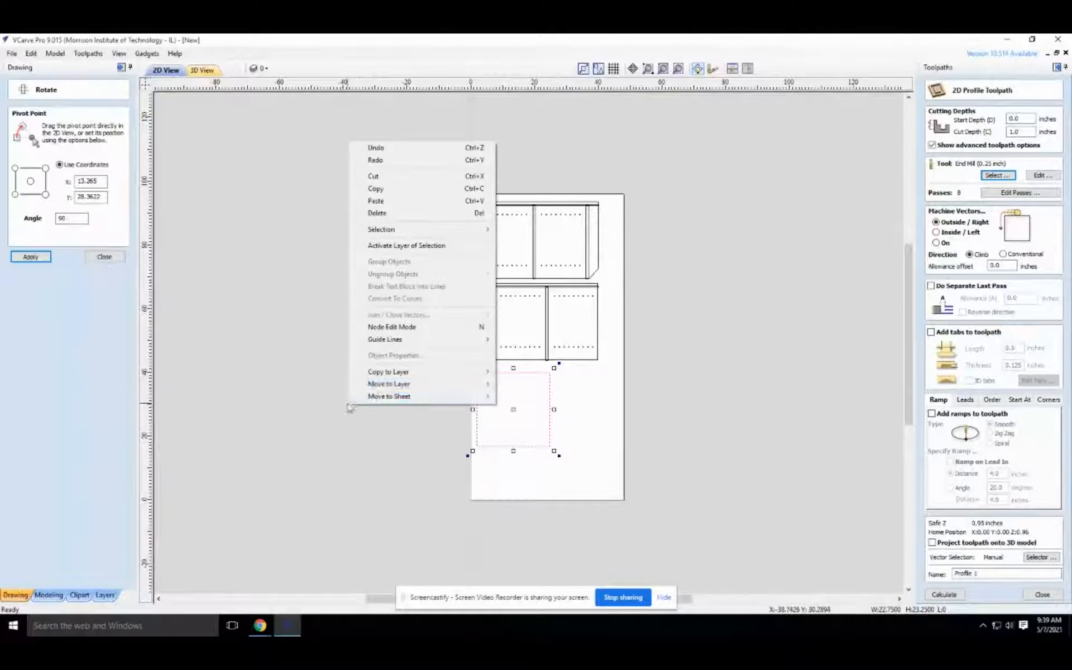
pyautogui.click(406, 209)
pyautogui.moveTo(511, 406); pyautogui.dragTo(590, 409)
pyautogui.click(453, 393)
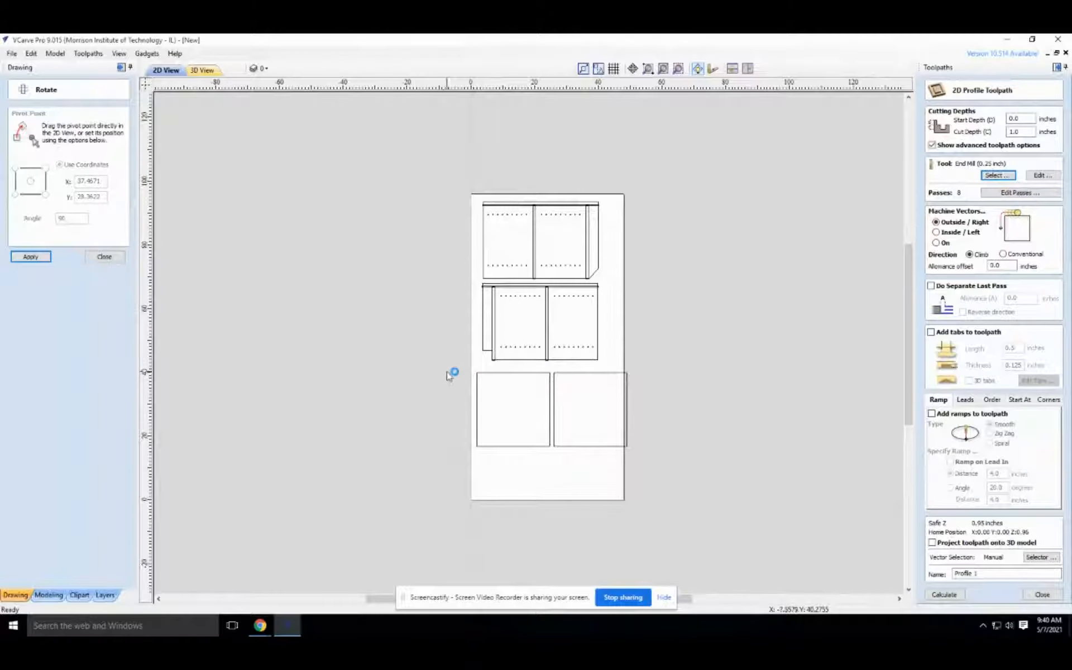
# Shift both square panels together so they are centred across the sheet's width at X 24.0.
pyautogui.moveTo(447, 363); pyautogui.dragTo(664, 474)
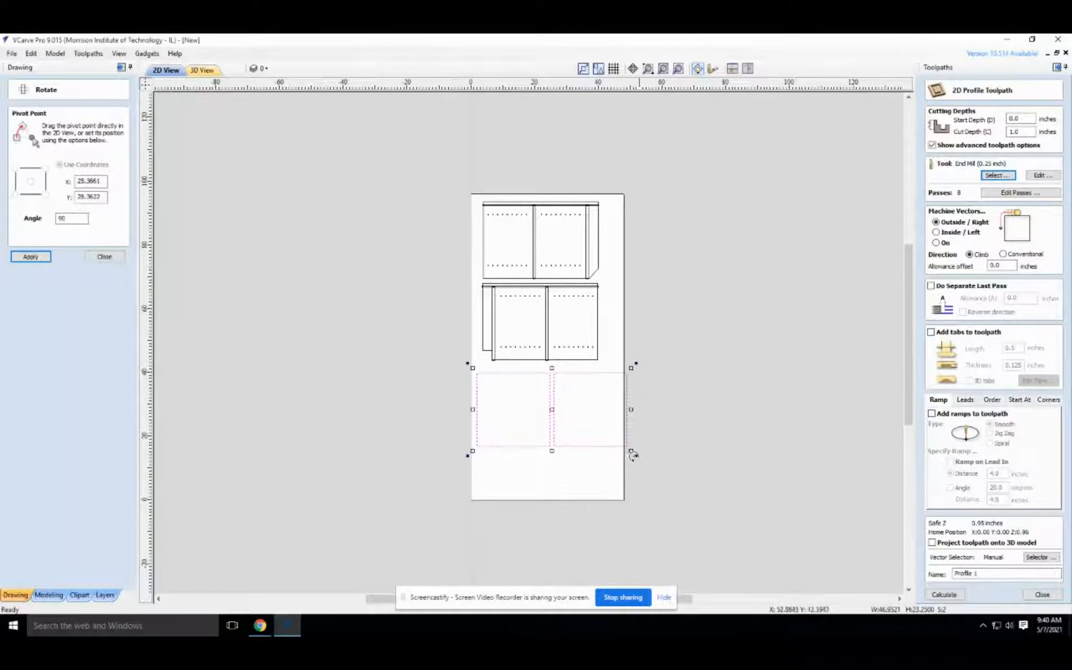
pyautogui.moveTo(554, 407); pyautogui.dragTo(544, 409)
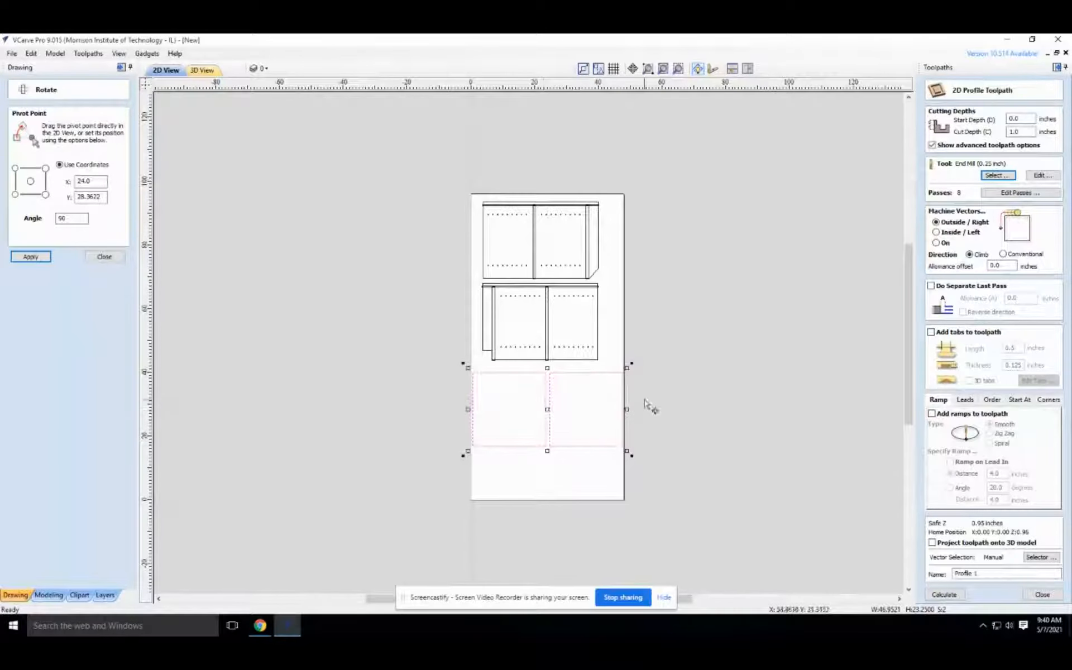
pyautogui.click(647, 407)
# Move the right square panel slightly closer to the left one, leaving a narrow gap between them.
pyautogui.scroll(3, 609, 416)
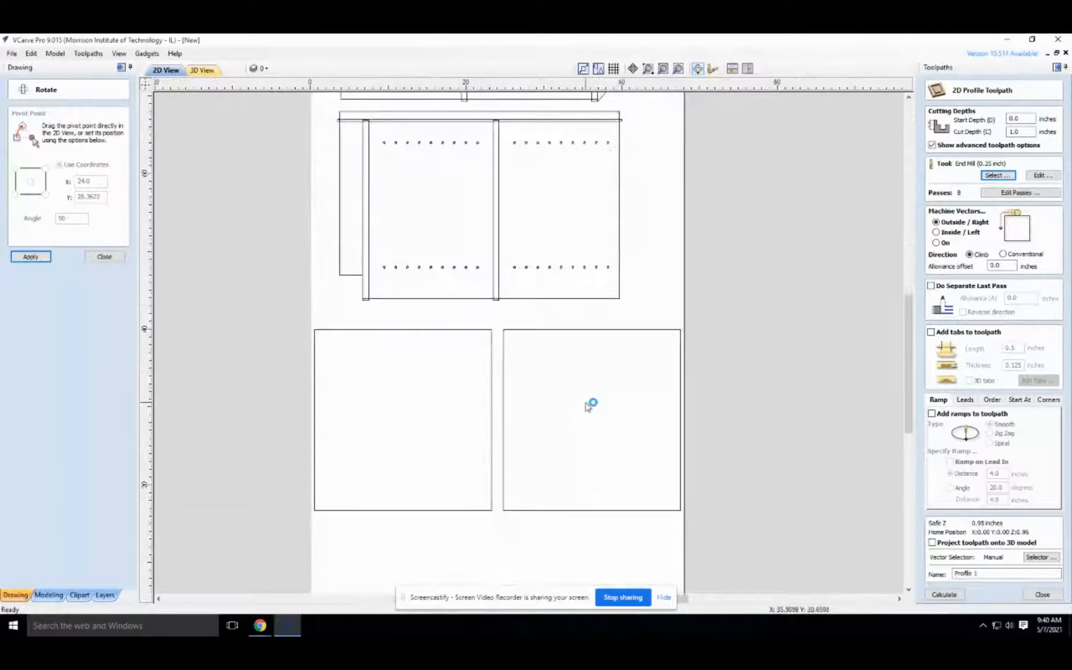
pyautogui.moveTo(499, 324); pyautogui.dragTo(705, 534)
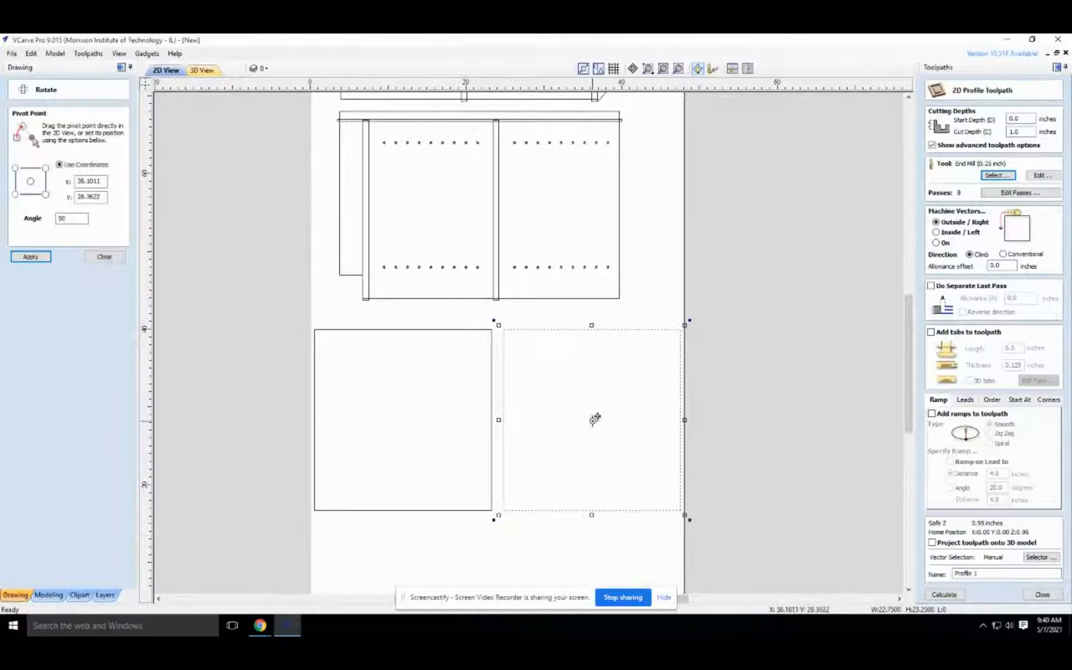
pyautogui.moveTo(595, 418); pyautogui.dragTo(586, 418)
pyautogui.click(727, 396)
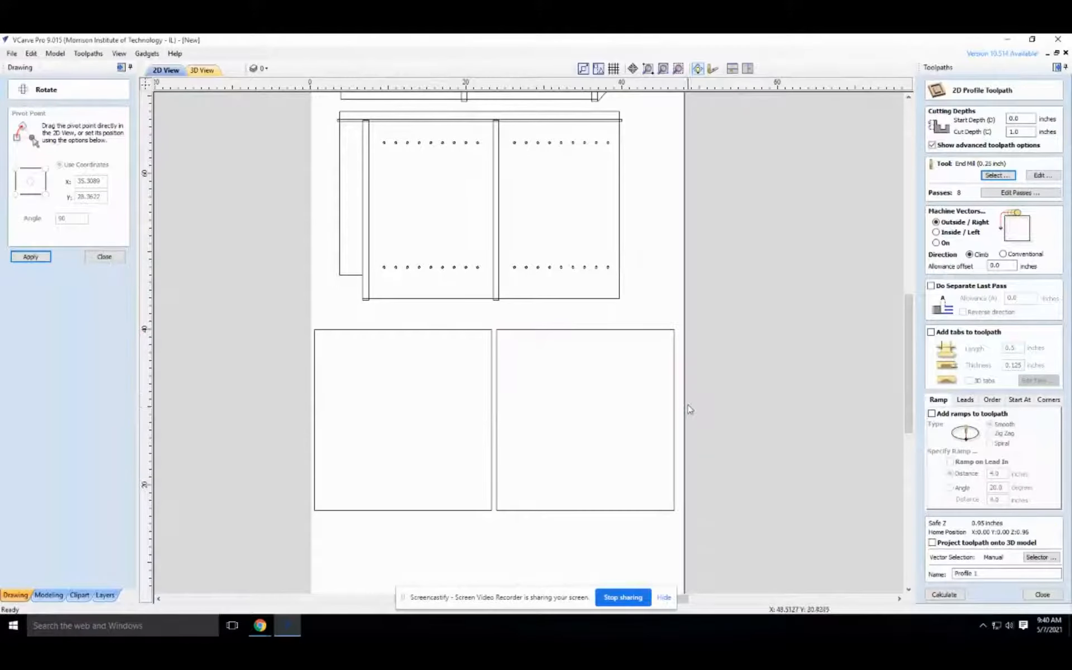
# Add a new layer named POCKET and give it a brown colour.
pyautogui.scroll(2, 655, 438)
pyautogui.scroll(-4, 655, 437)
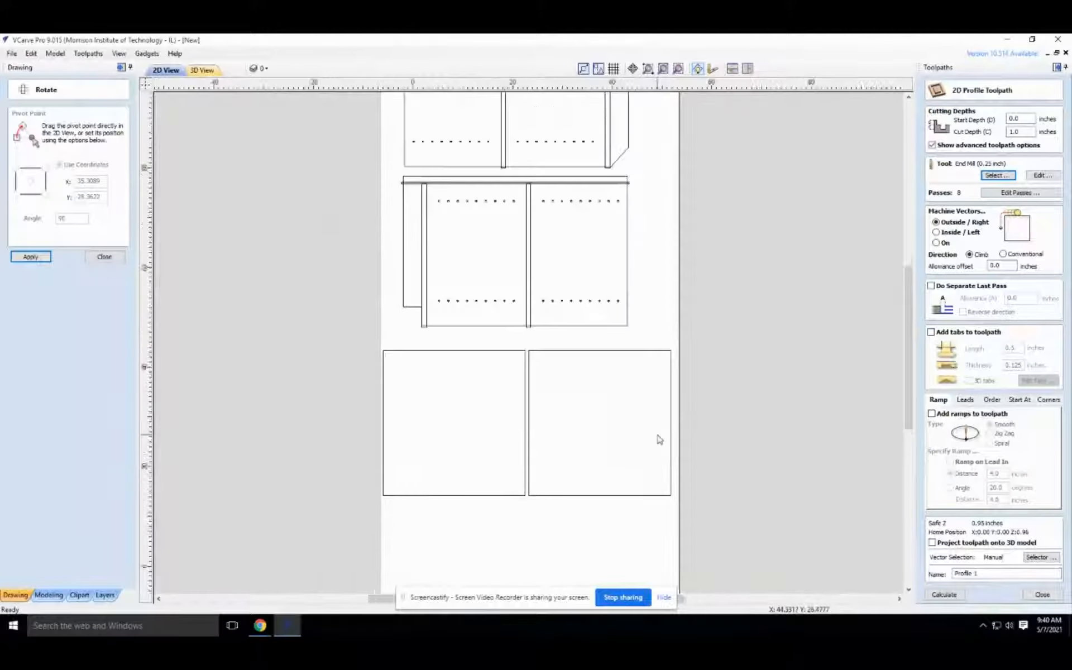
pyautogui.click(259, 68)
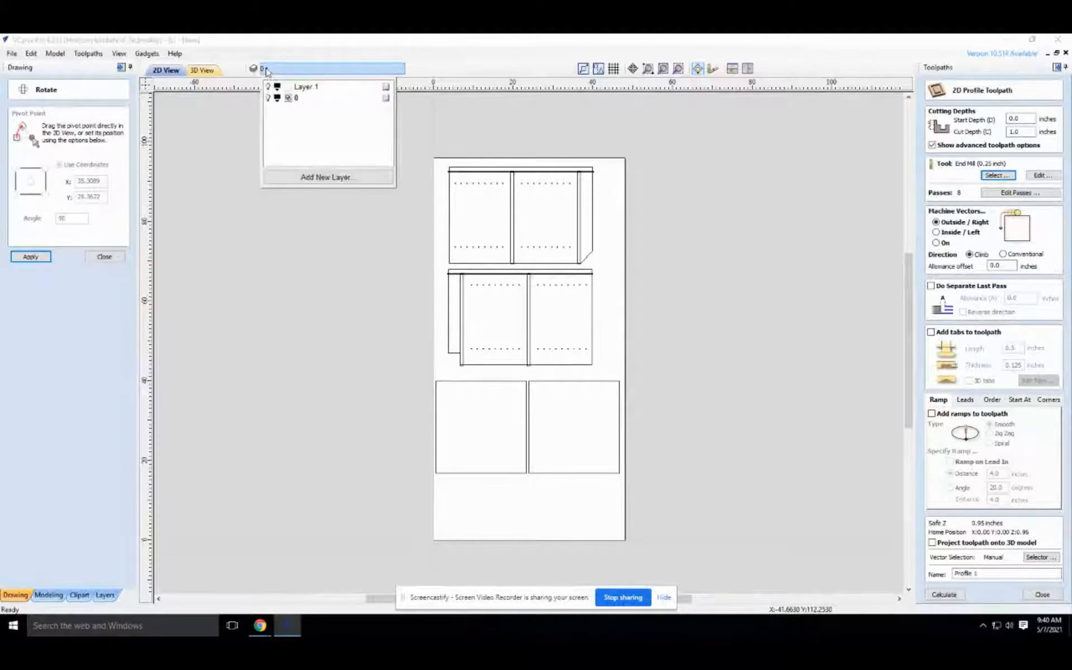
pyautogui.click(327, 177)
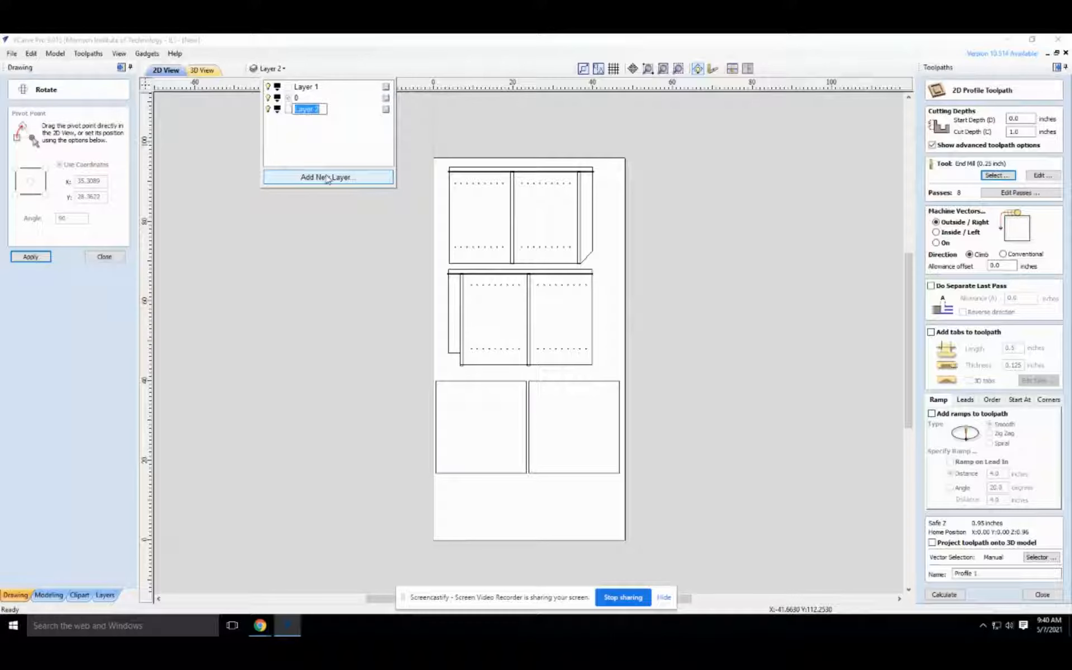
pyautogui.write('POCKET')
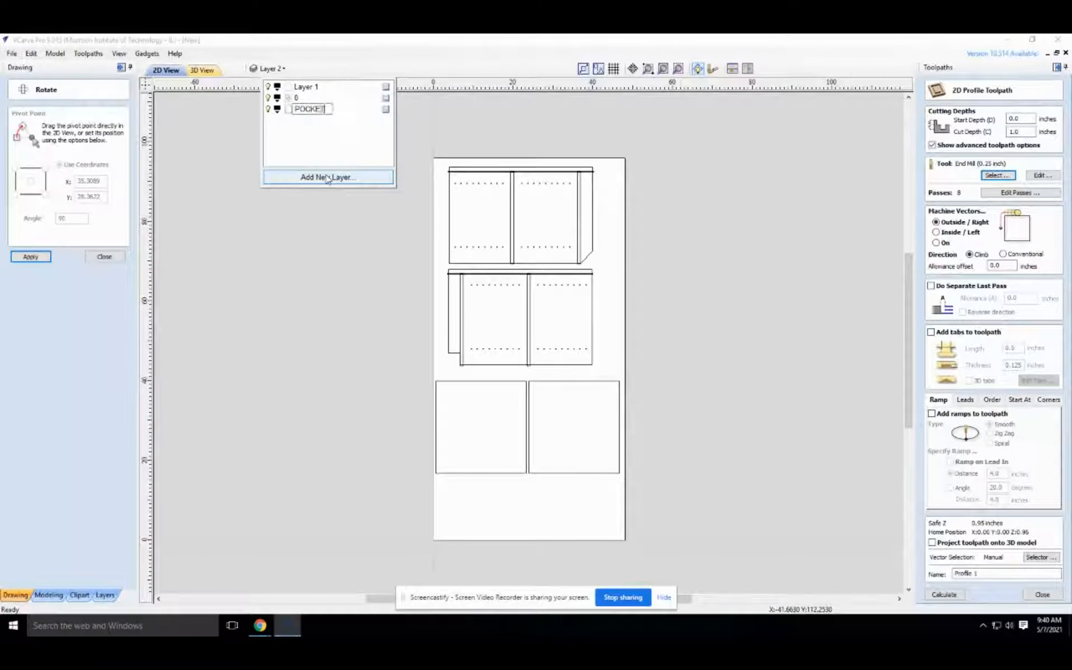
pyautogui.click(277, 110)
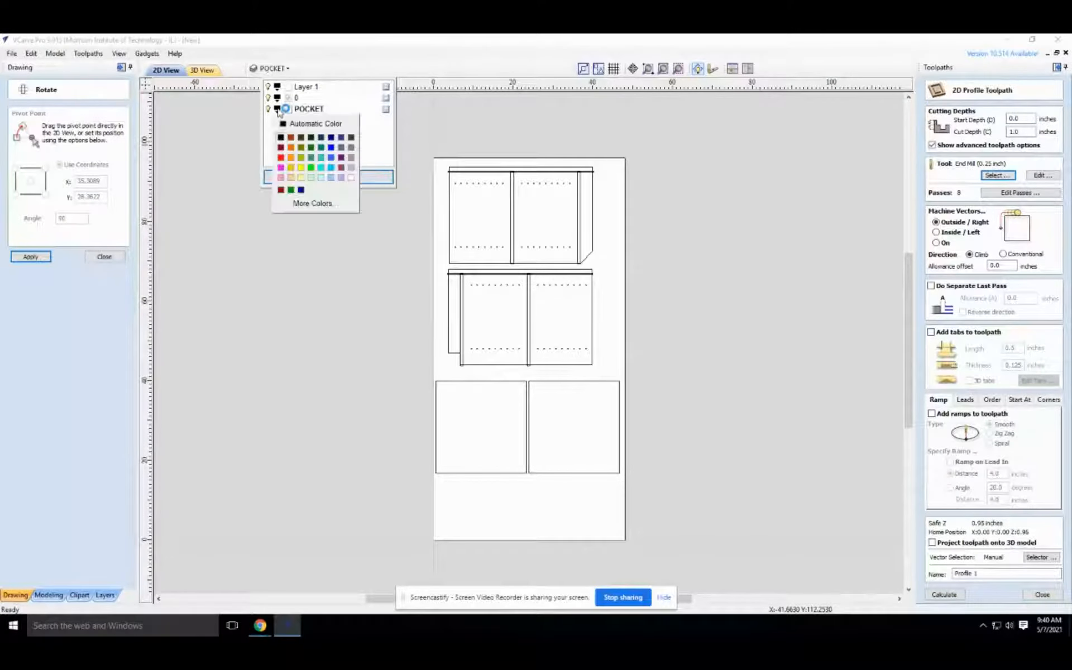
pyautogui.click(291, 138)
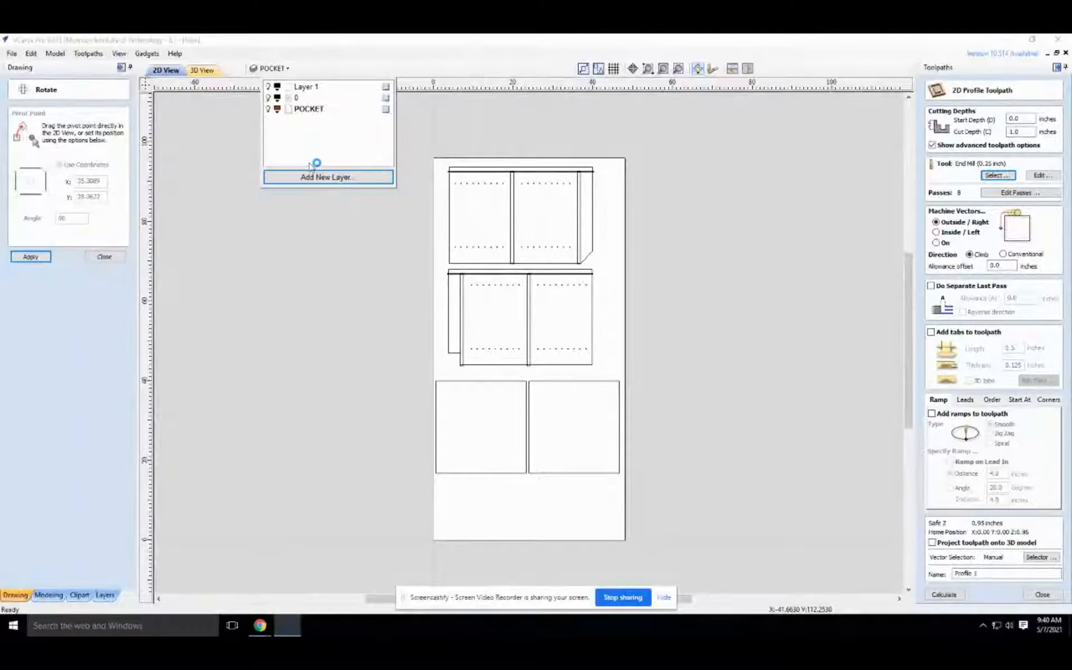
# Add a new layer named DRILL and give it a yellow colour.
pyautogui.click(311, 176)
pyautogui.write('DRILL')
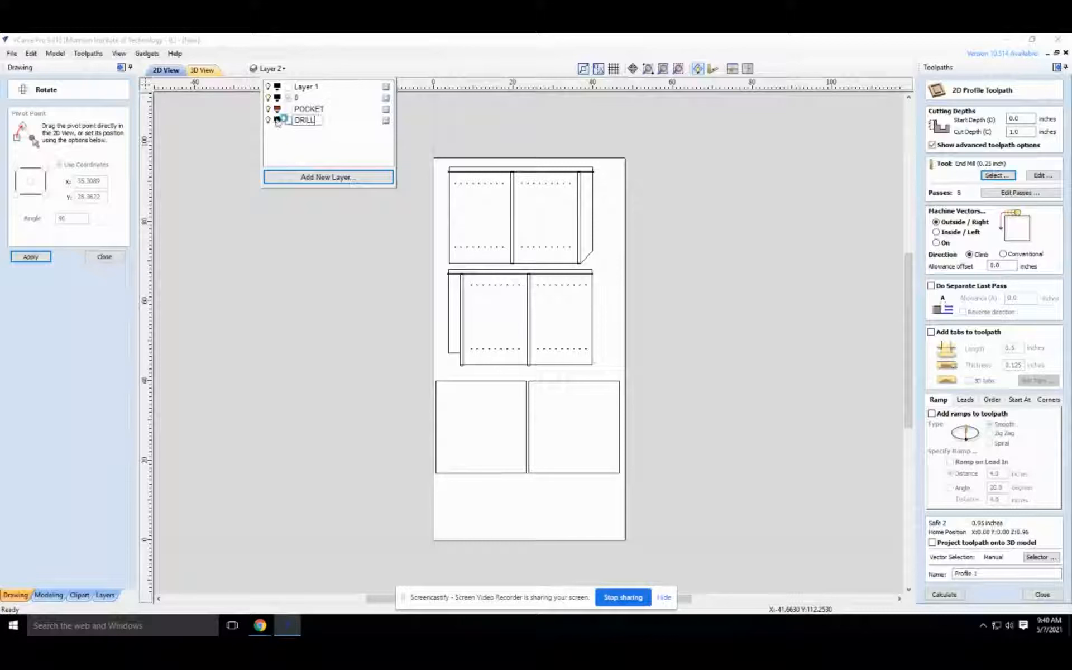
pyautogui.click(277, 120)
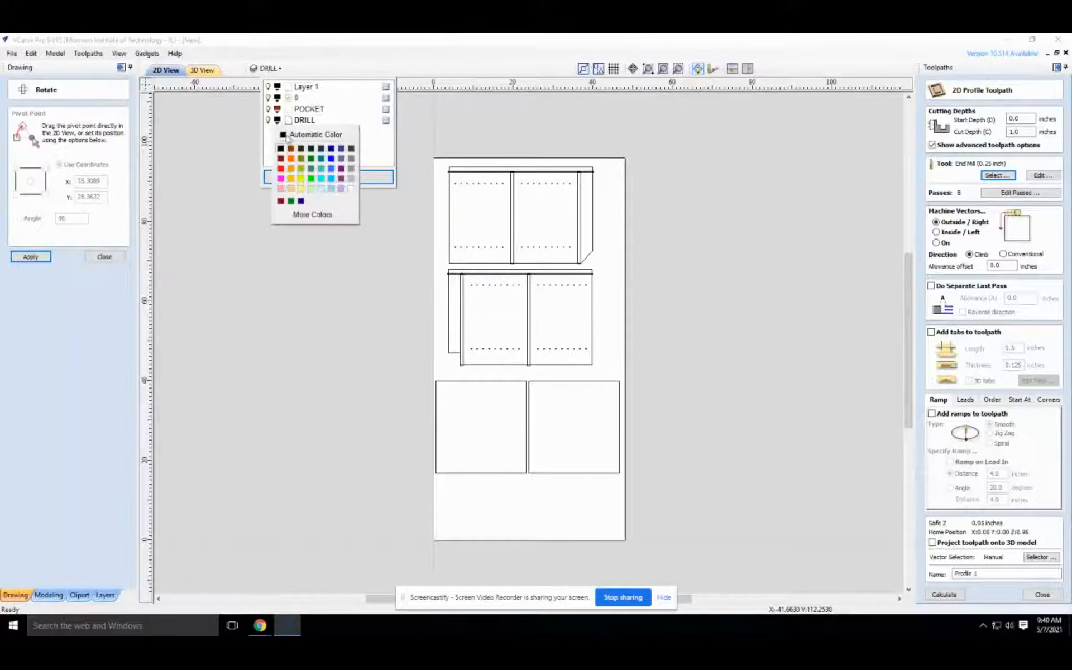
pyautogui.click(293, 160)
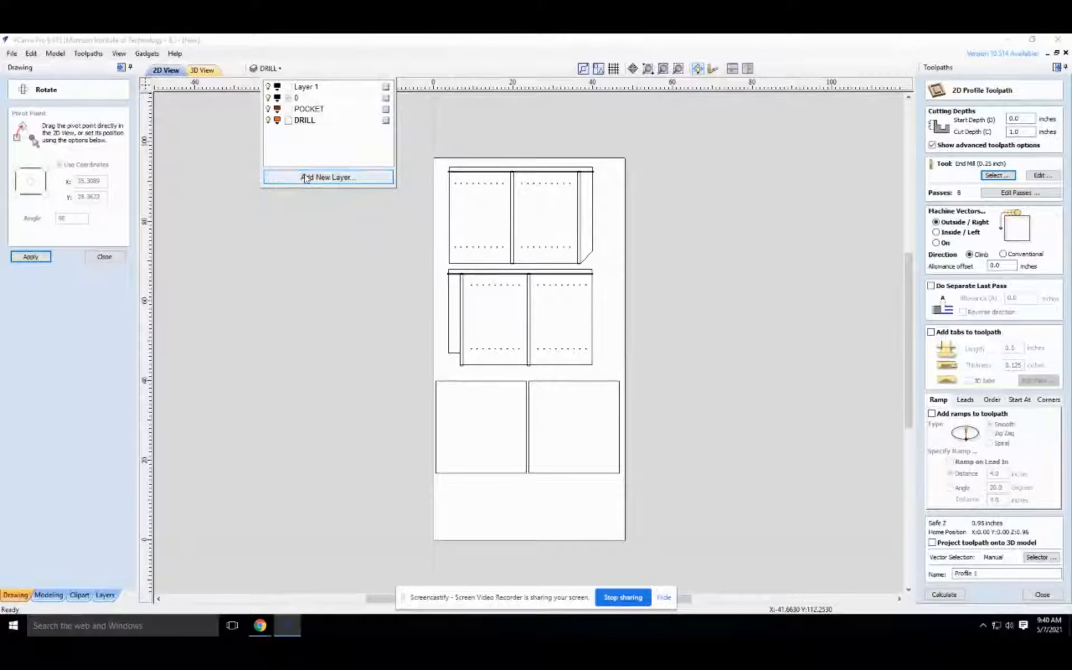
pyautogui.click(278, 122)
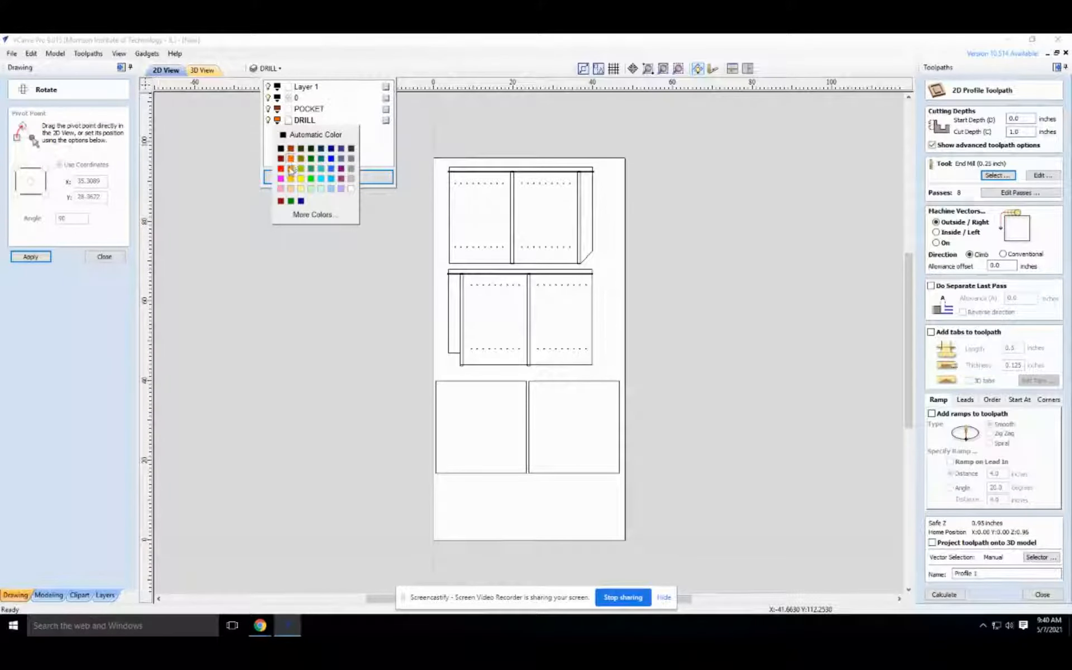
pyautogui.click(300, 179)
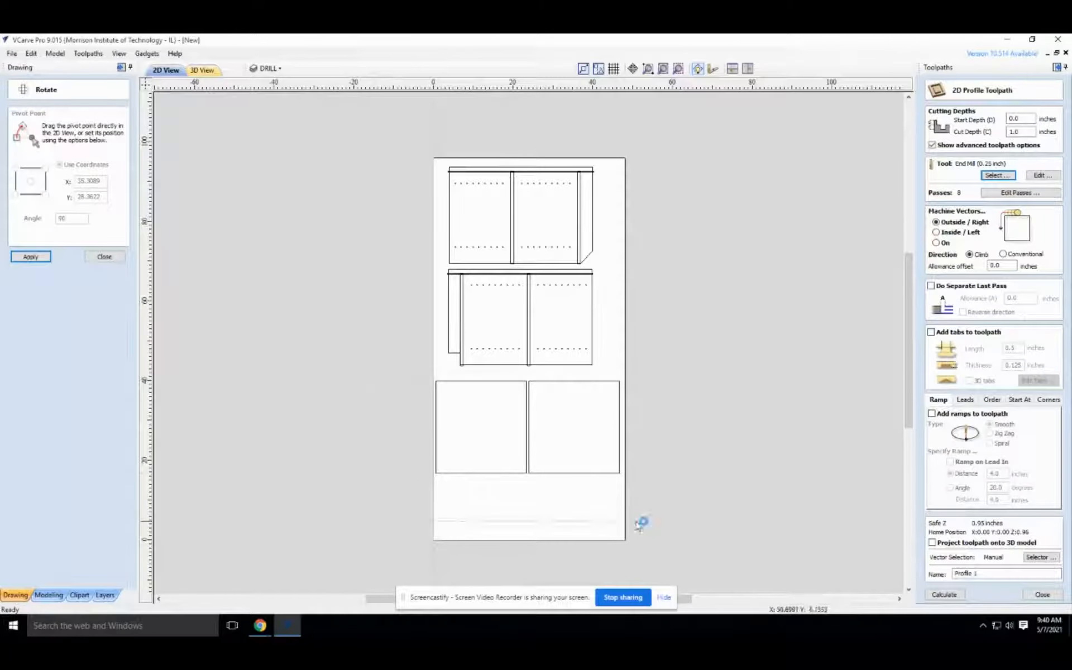
# Close the Rotate tool and move the shelf-pin holes in the lower side panel's left section to the DRILL layer.
pyautogui.scroll(-1, 485, 303)
pyautogui.scroll(4, 485, 301)
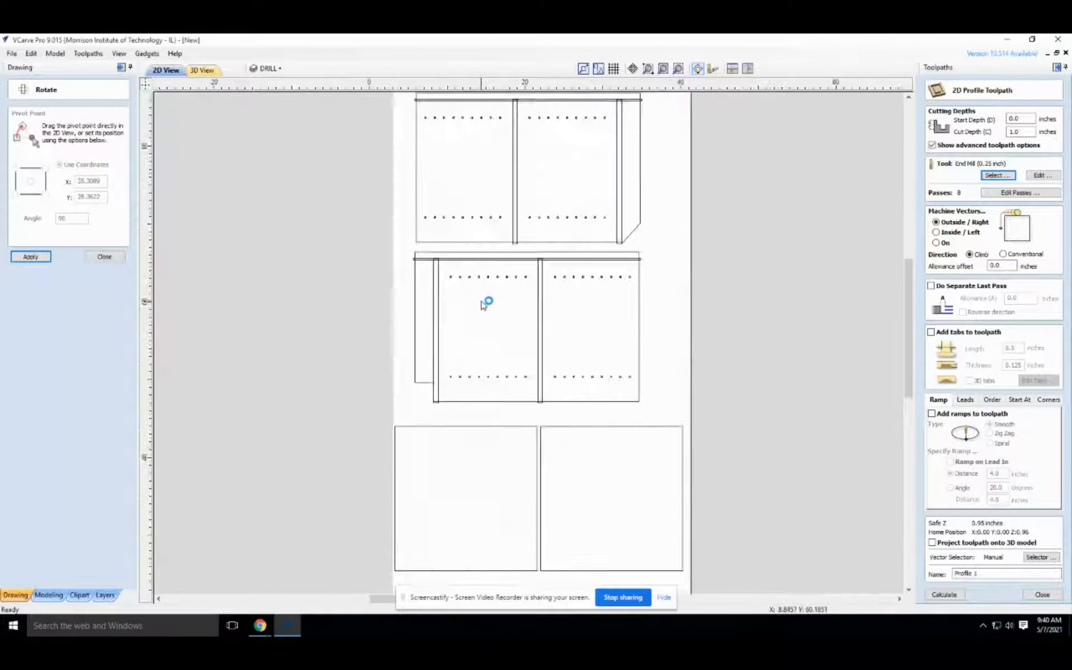
pyautogui.moveTo(511, 384); pyautogui.dragTo(547, 413)
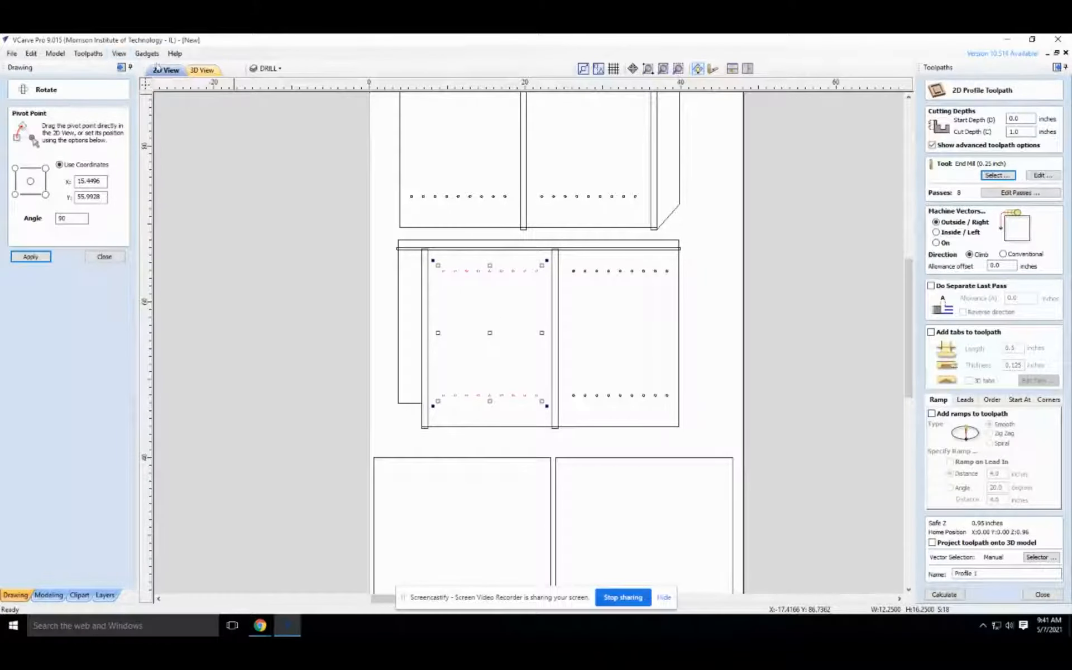
pyautogui.click(104, 257)
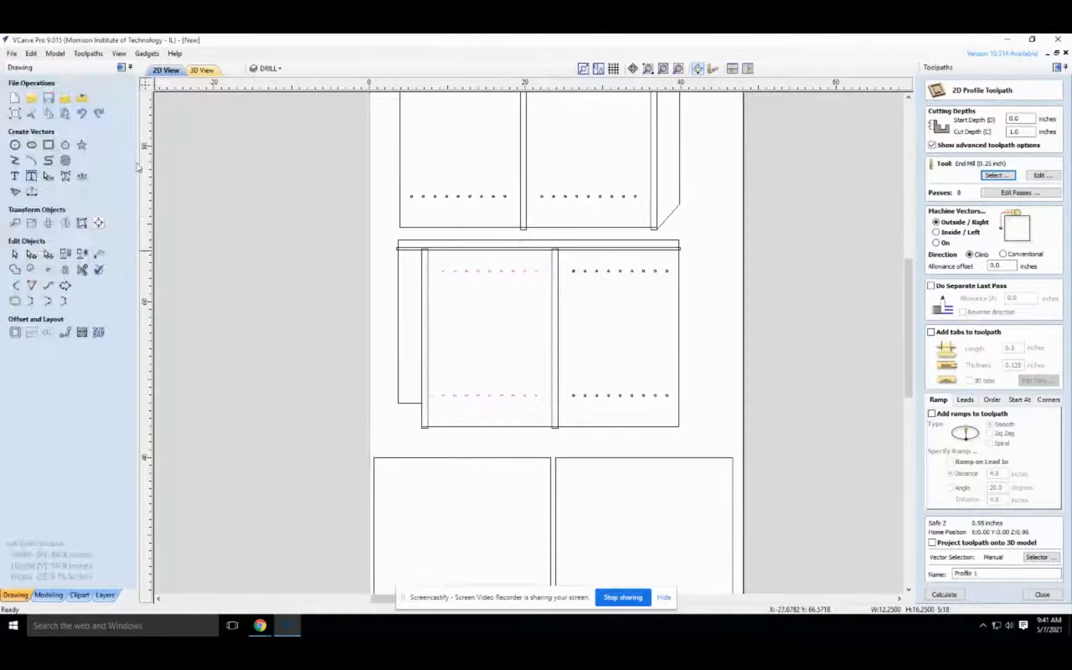
pyautogui.rightClick(467, 275)
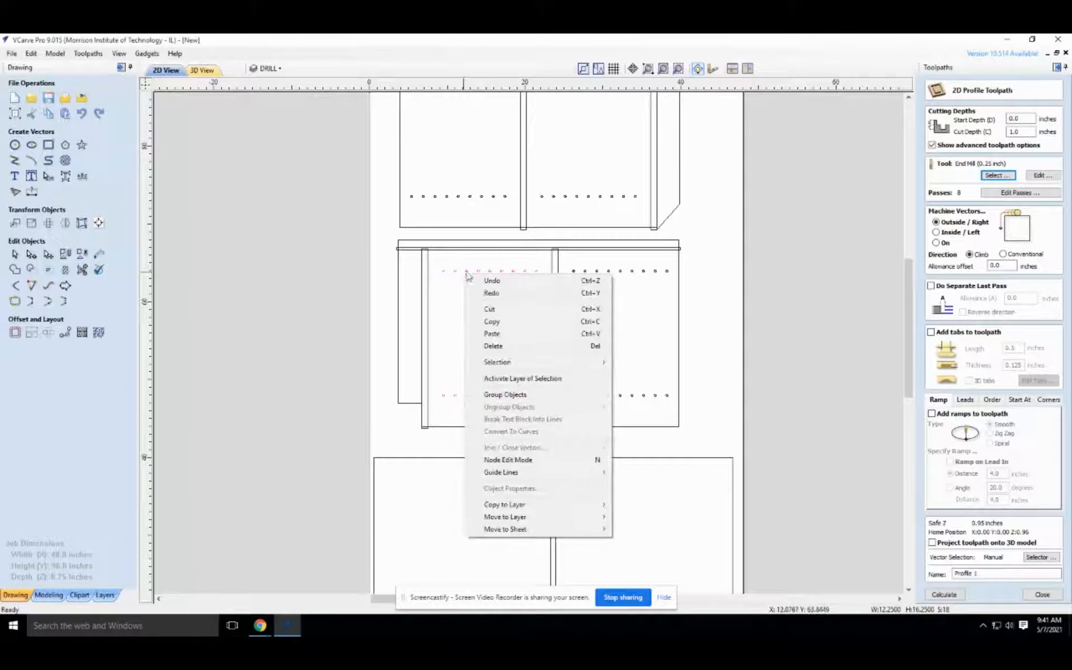
pyautogui.moveTo(544, 516)
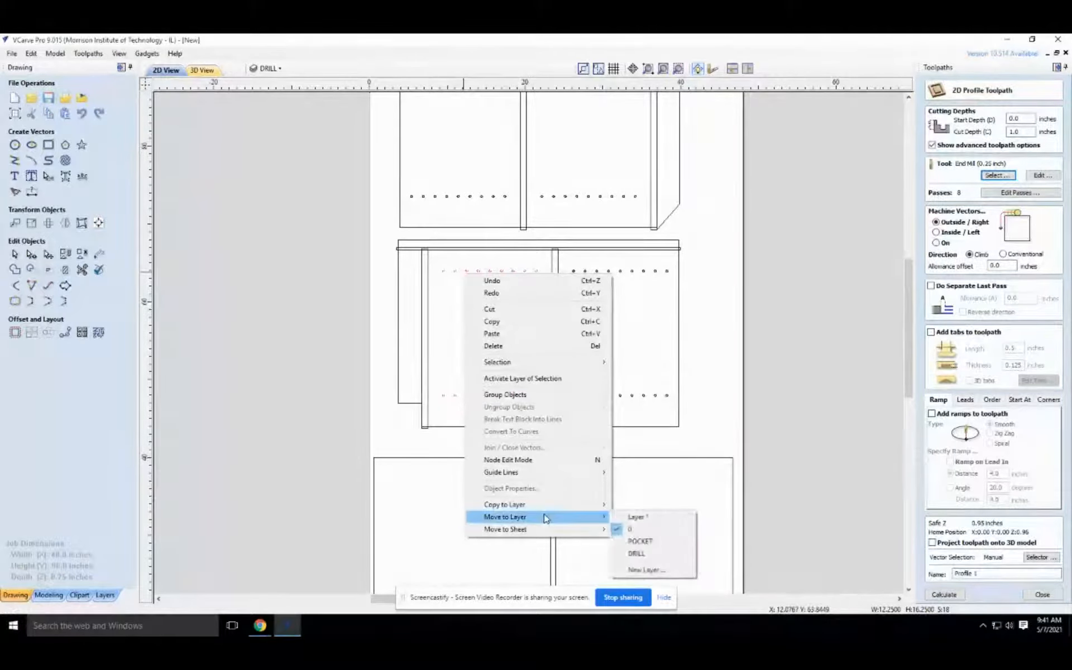
pyautogui.click(642, 552)
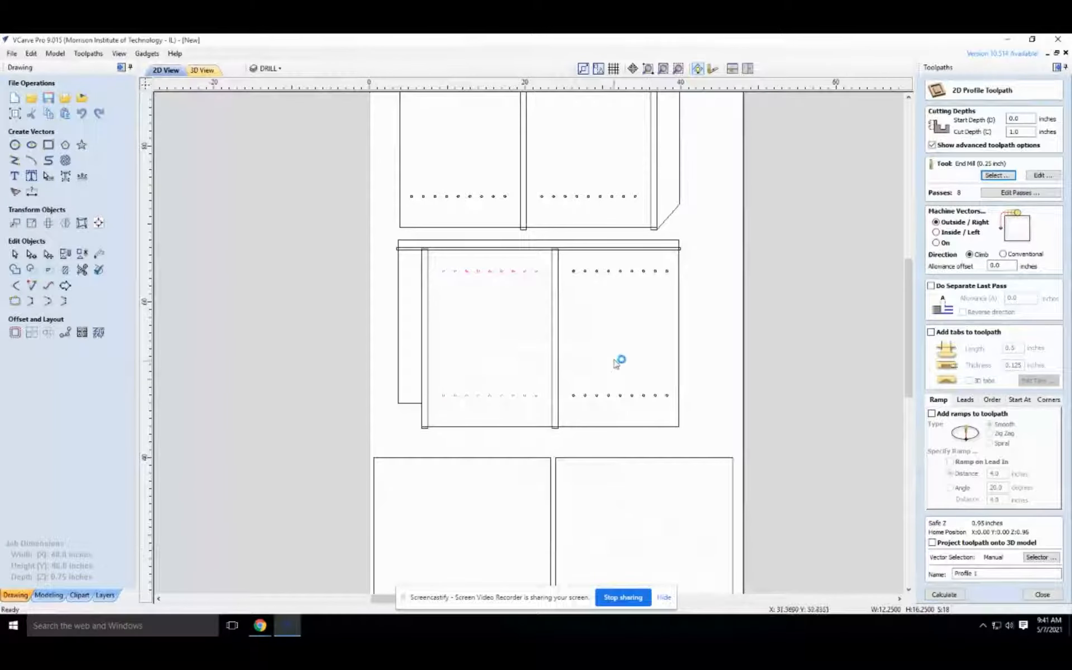
pyautogui.click(703, 324)
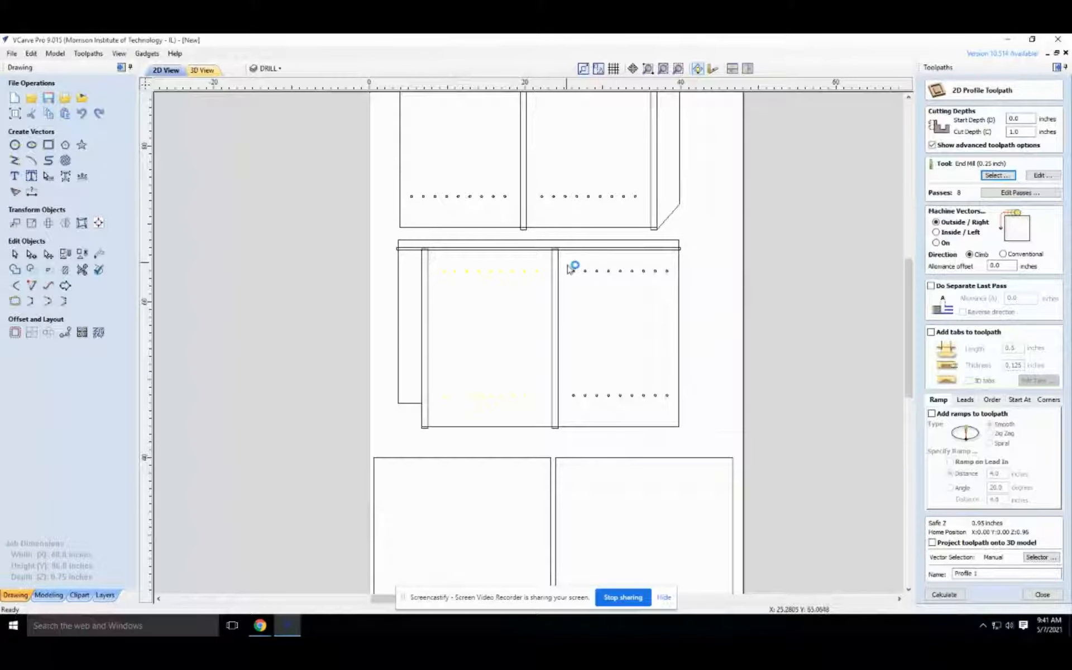
# Move the shelf-pin holes in the lower side panel's right section to the DRILL layer.
pyautogui.moveTo(564, 261); pyautogui.dragTo(686, 416)
pyautogui.rightClick(642, 394)
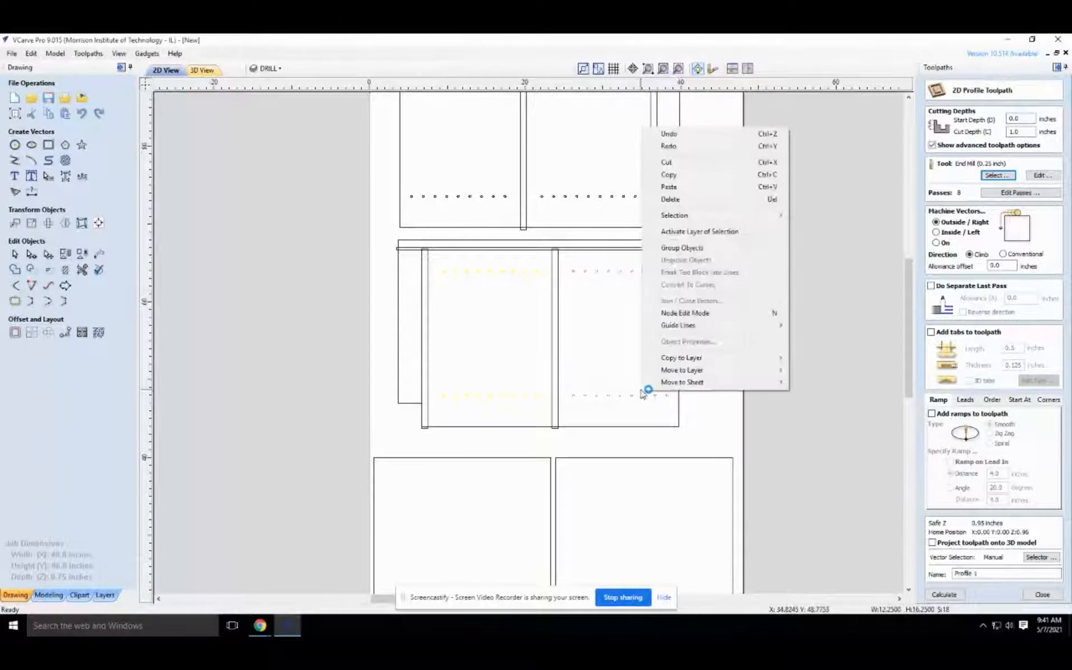
pyautogui.moveTo(698, 369)
pyautogui.click(813, 408)
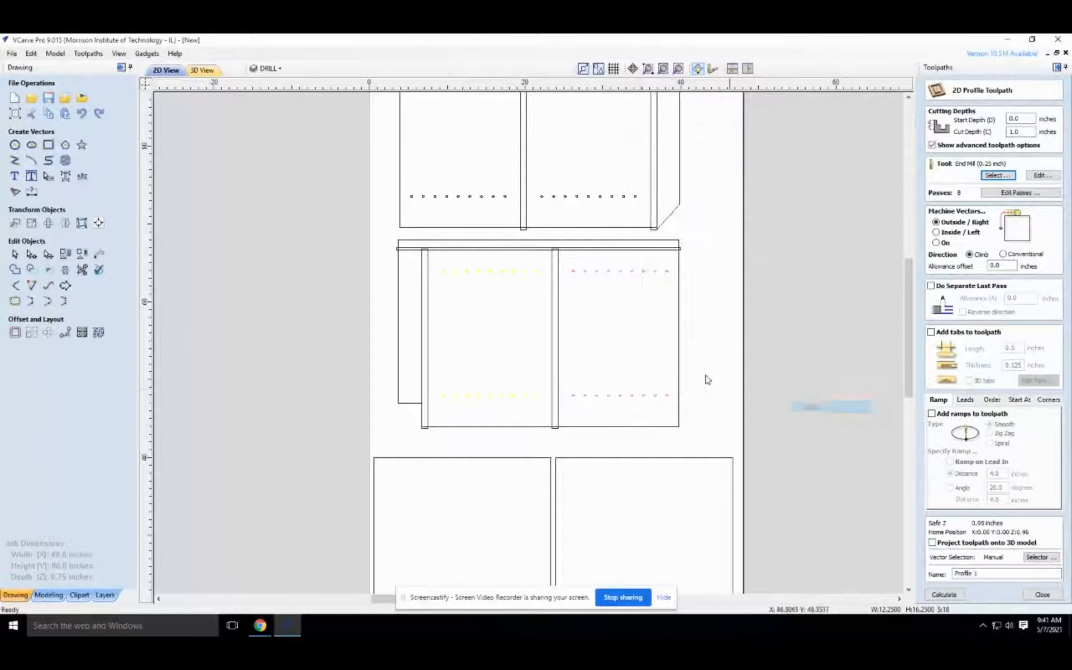
# Move the shelf-pin holes in the upper side panel's left section to the DRILL layer.
pyautogui.scroll(-5, 614, 330)
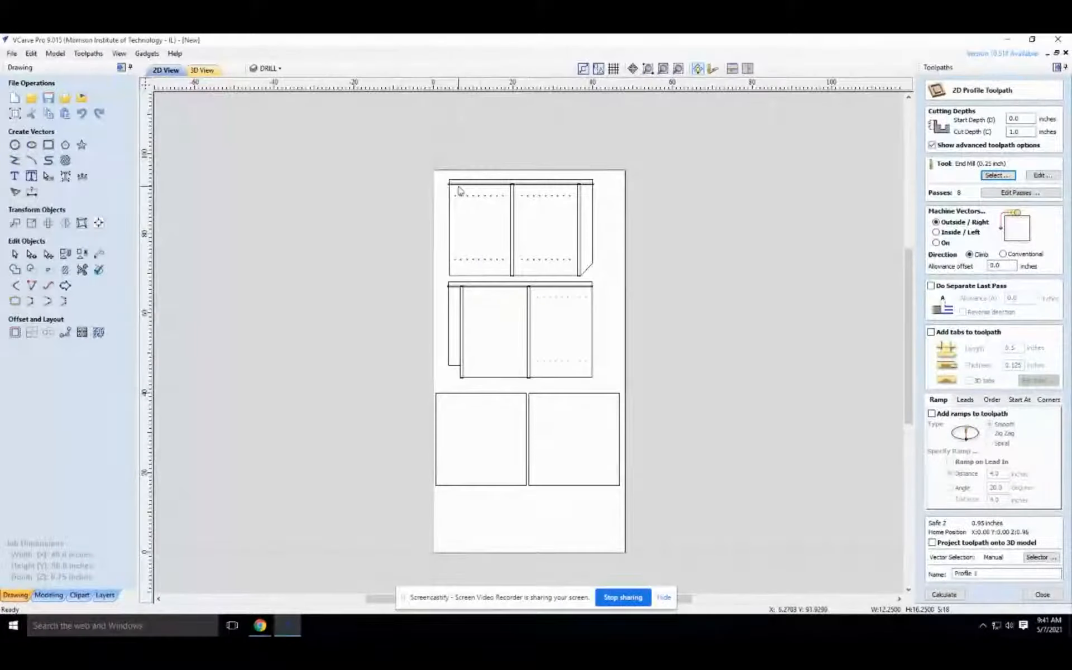
pyautogui.scroll(3, 458, 190)
pyautogui.moveTo(422, 194); pyautogui.dragTo(531, 342)
pyautogui.rightClick(495, 311)
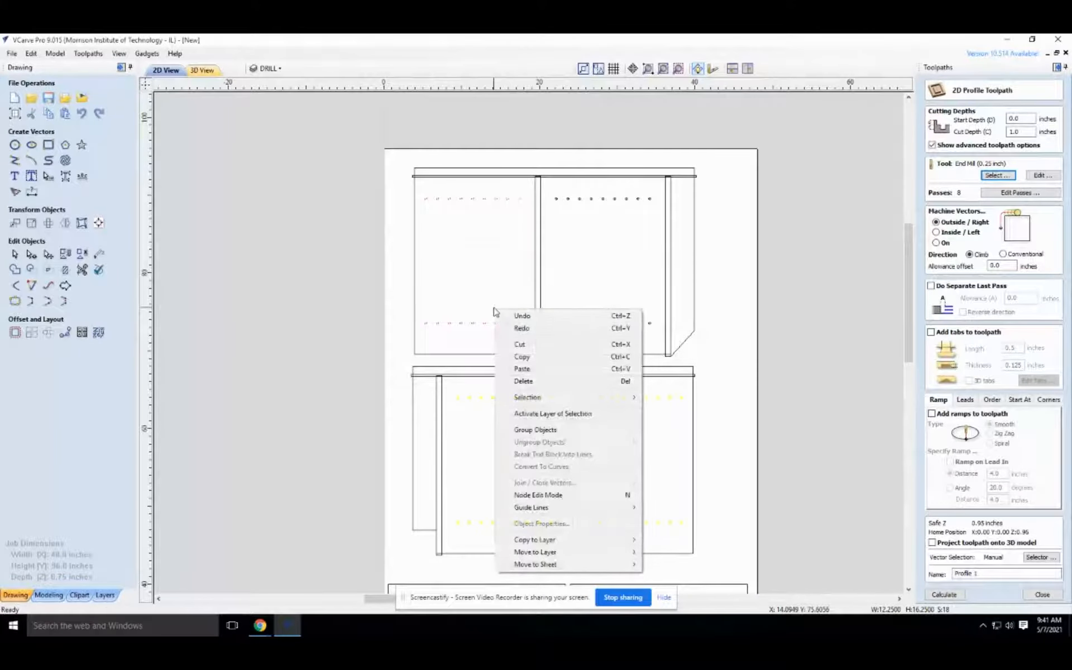
pyautogui.moveTo(565, 552)
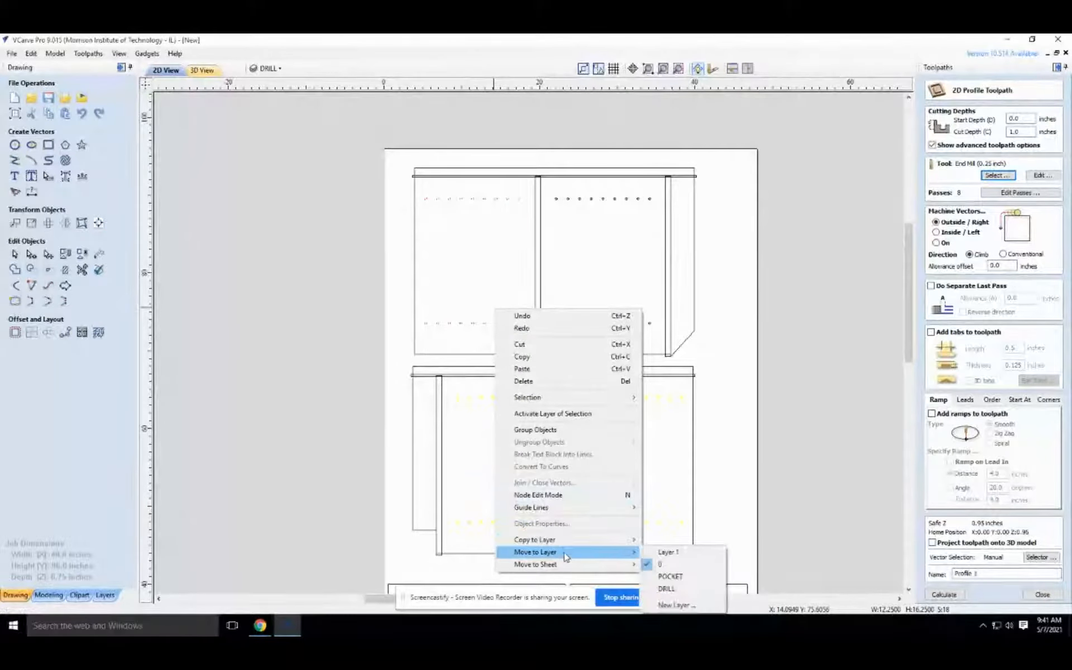
pyautogui.click(670, 581)
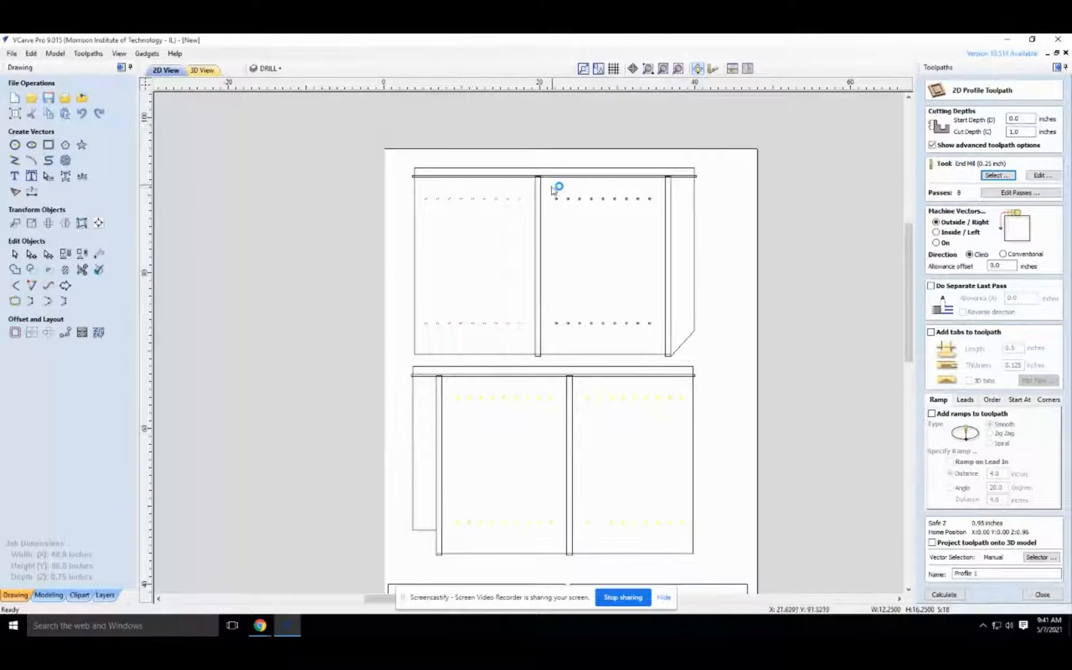
# Move the shelf-pin holes in the upper side panel's right section to the DRILL layer and hide that layer.
pyautogui.moveTo(578, 245); pyautogui.dragTo(663, 338)
pyautogui.rightClick(634, 322)
pyautogui.moveTo(705, 566)
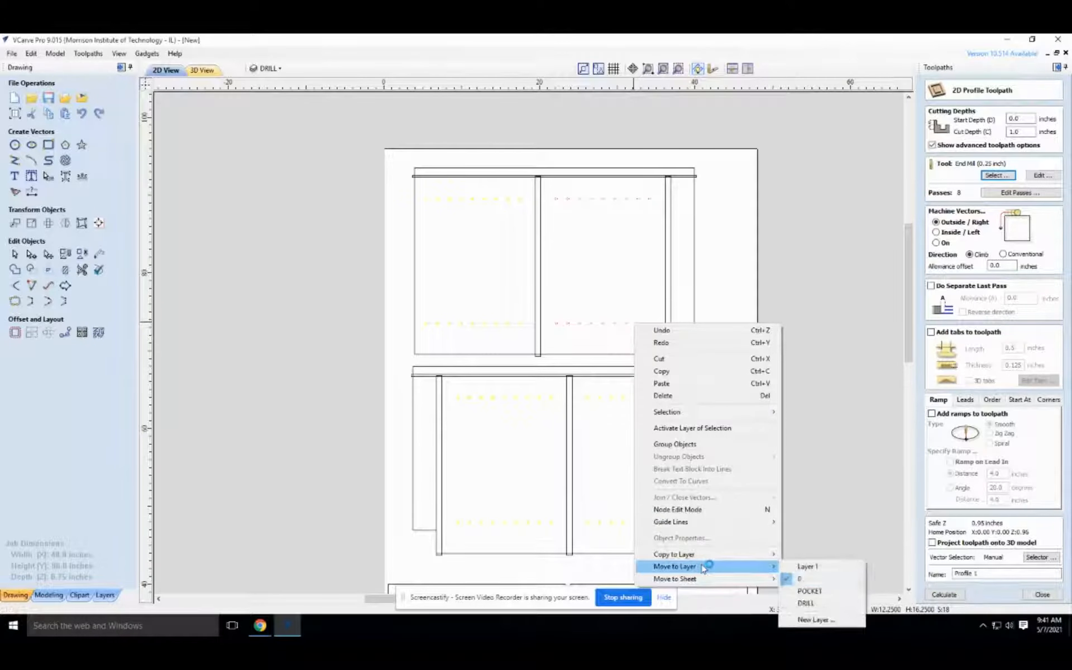
pyautogui.click(804, 603)
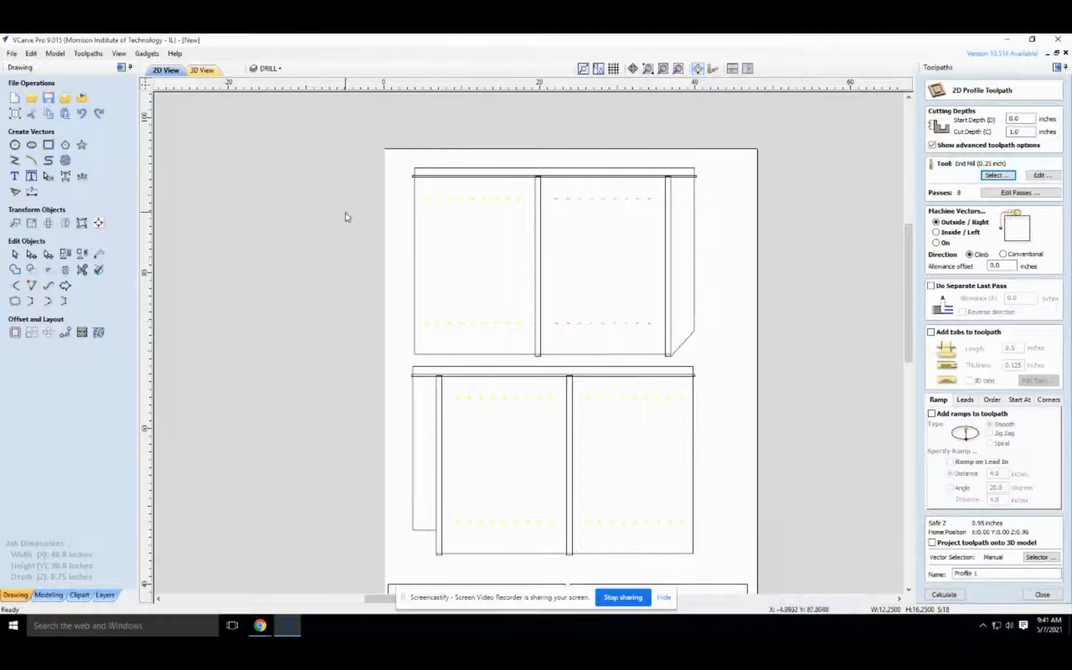
pyautogui.click(280, 70)
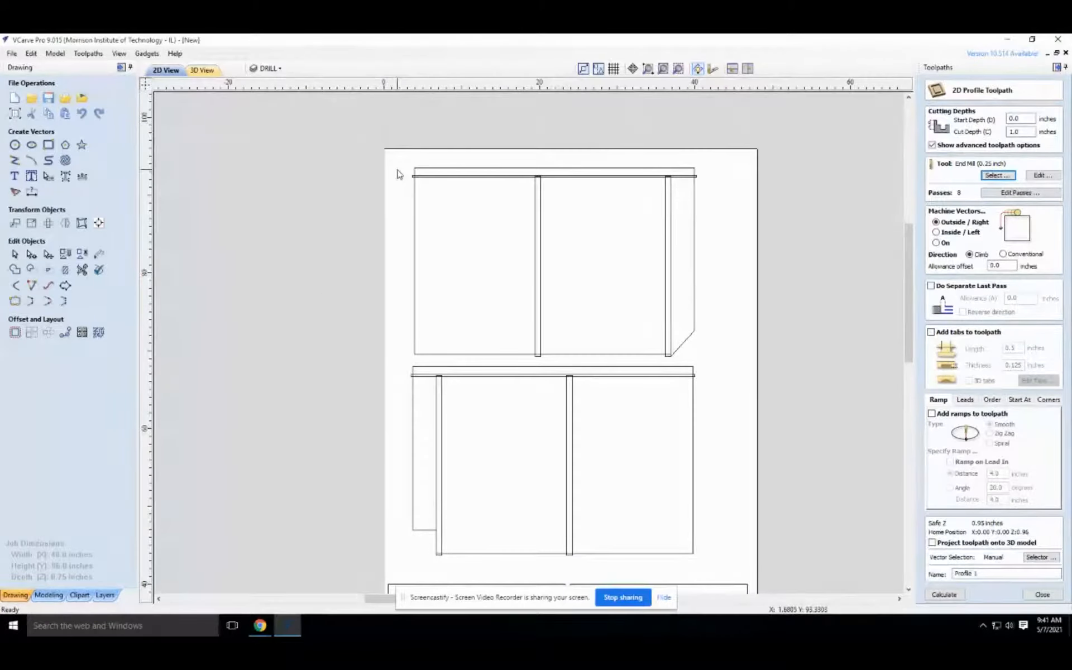
# Add a new layer named POCKET2 and set its colour to yellow-green.
pyautogui.click(279, 68)
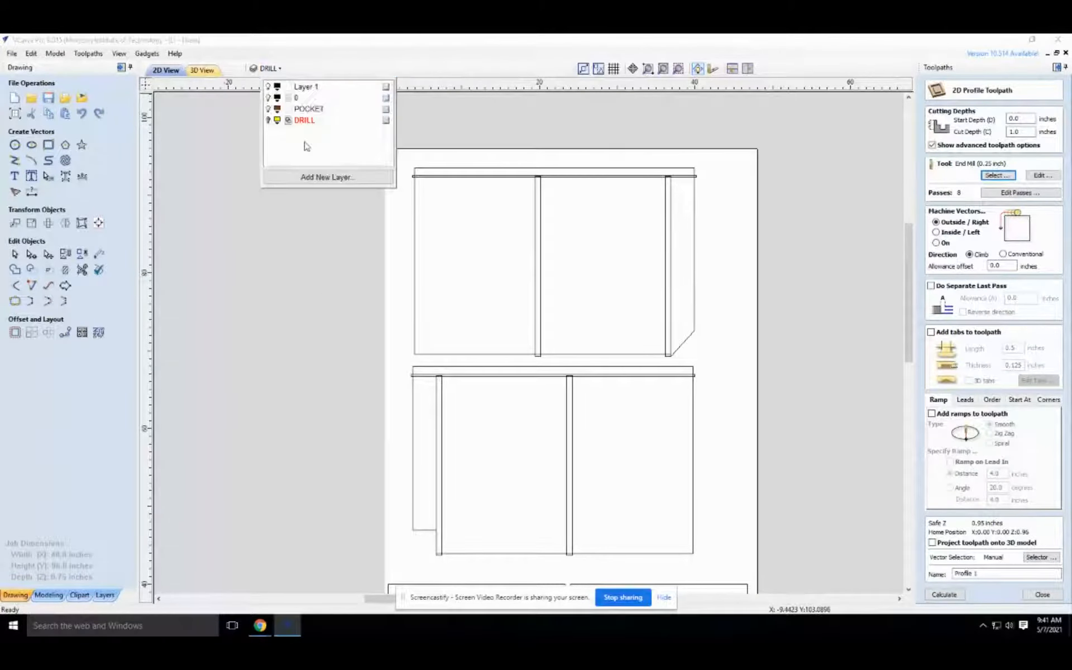
pyautogui.click(318, 177)
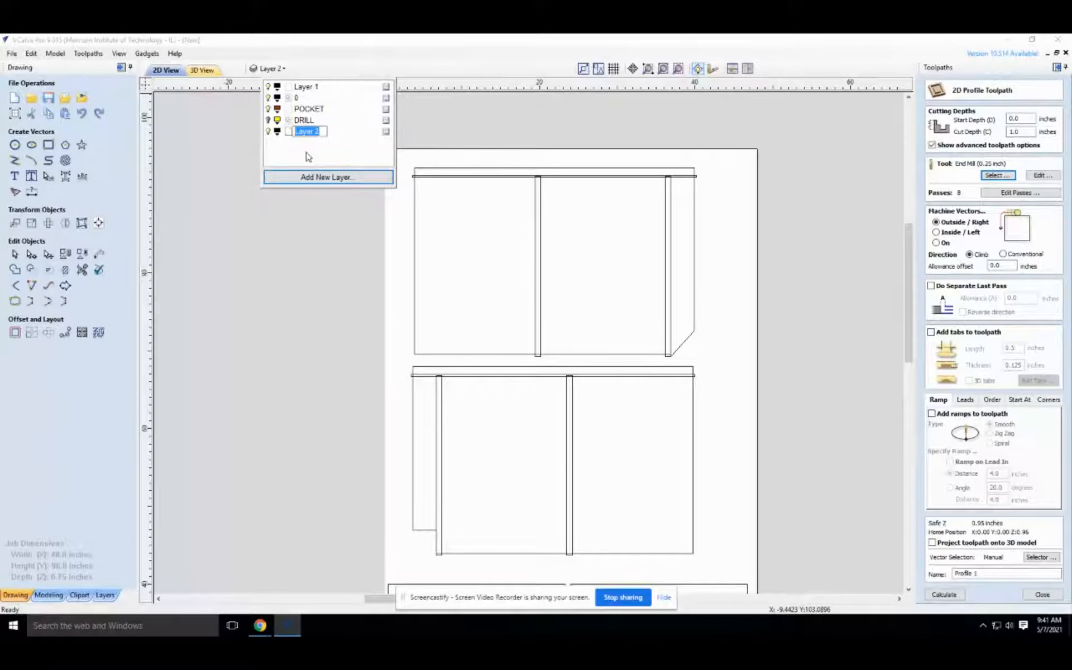
pyautogui.write('POCKET2')
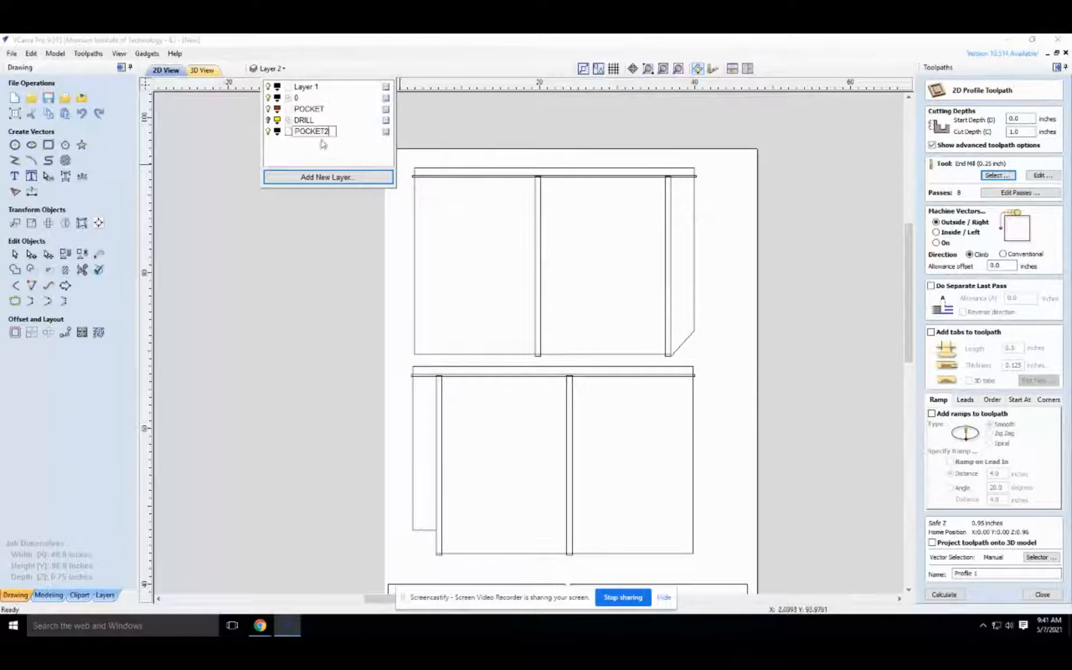
pyautogui.click(277, 132)
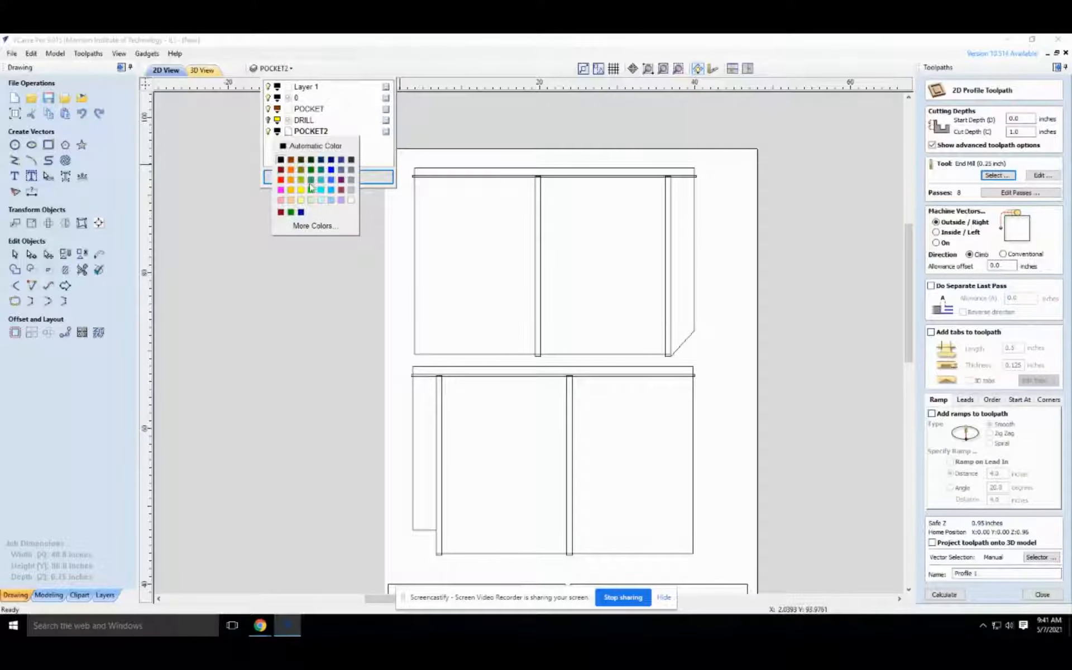
pyautogui.click(302, 181)
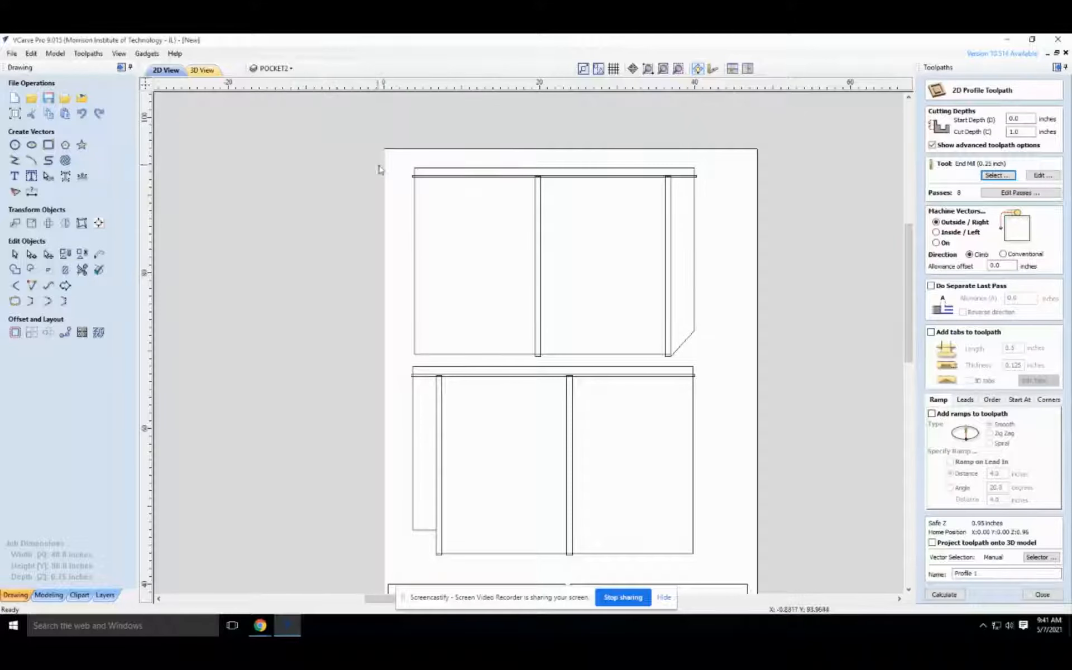
# Move the long, thin horizontal grooves near the upper edges of both side panels to the POCKET2 layer.
pyautogui.moveTo(404, 168); pyautogui.dragTo(411, 202)
pyautogui.scroll(2, 438, 179)
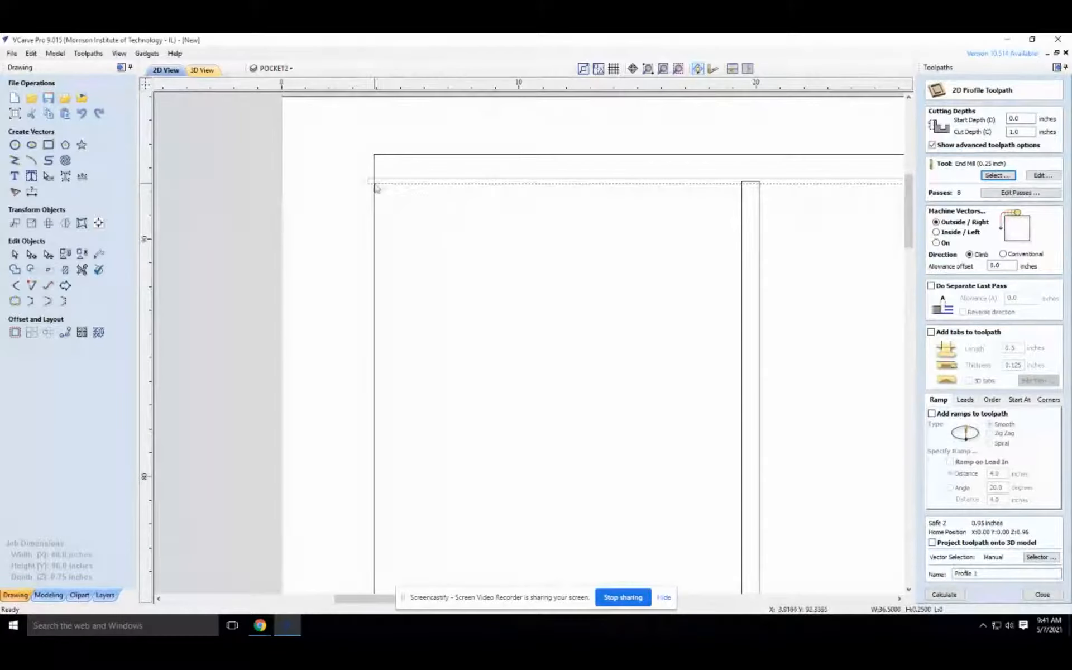
pyautogui.scroll(-5, 695, 192)
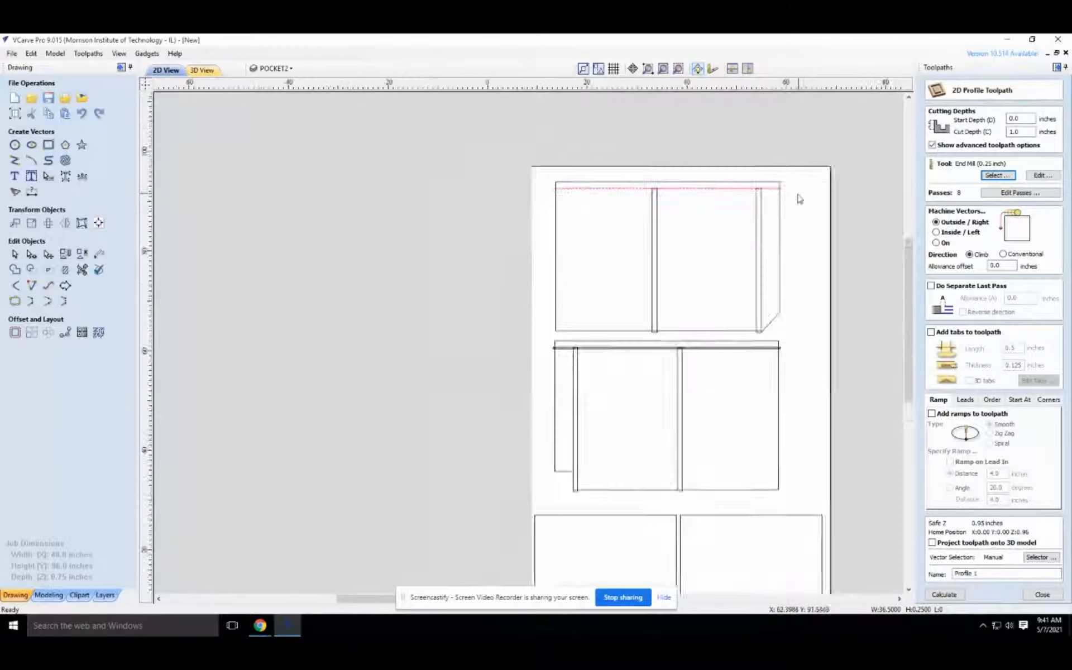
pyautogui.scroll(2, 607, 194)
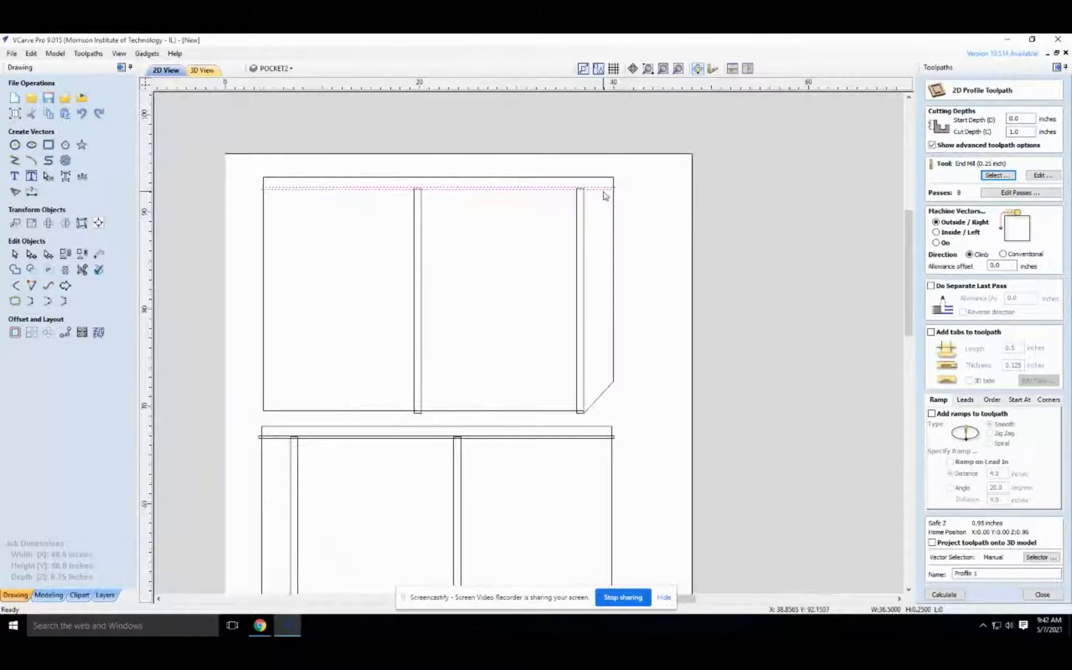
pyautogui.scroll(-2, 591, 201)
pyautogui.scroll(3, 498, 377)
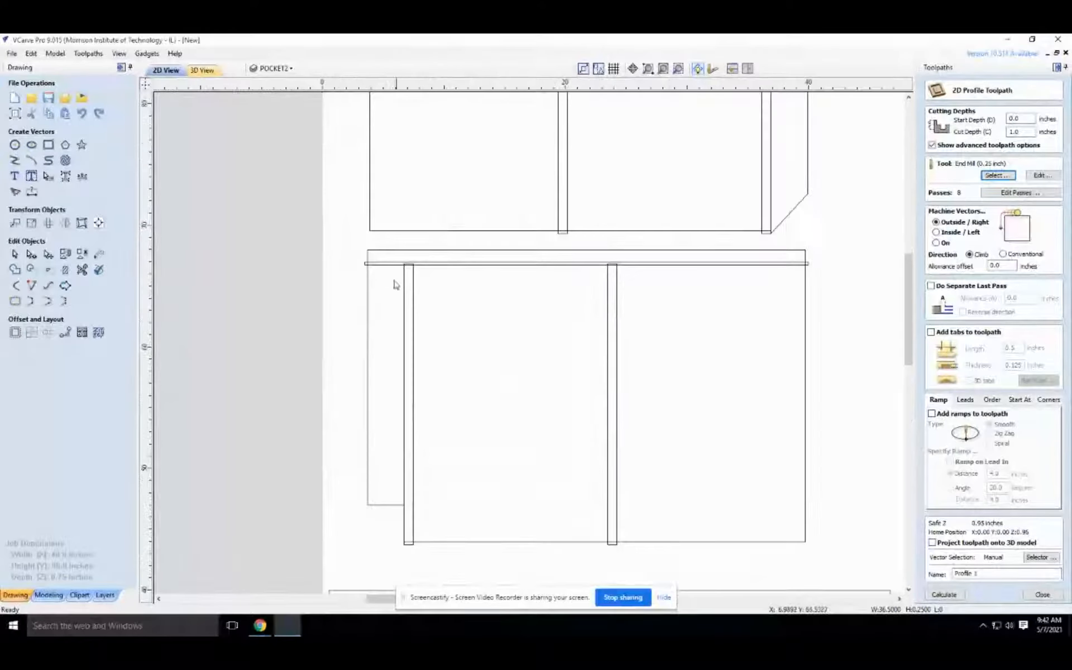
pyautogui.click(361, 271)
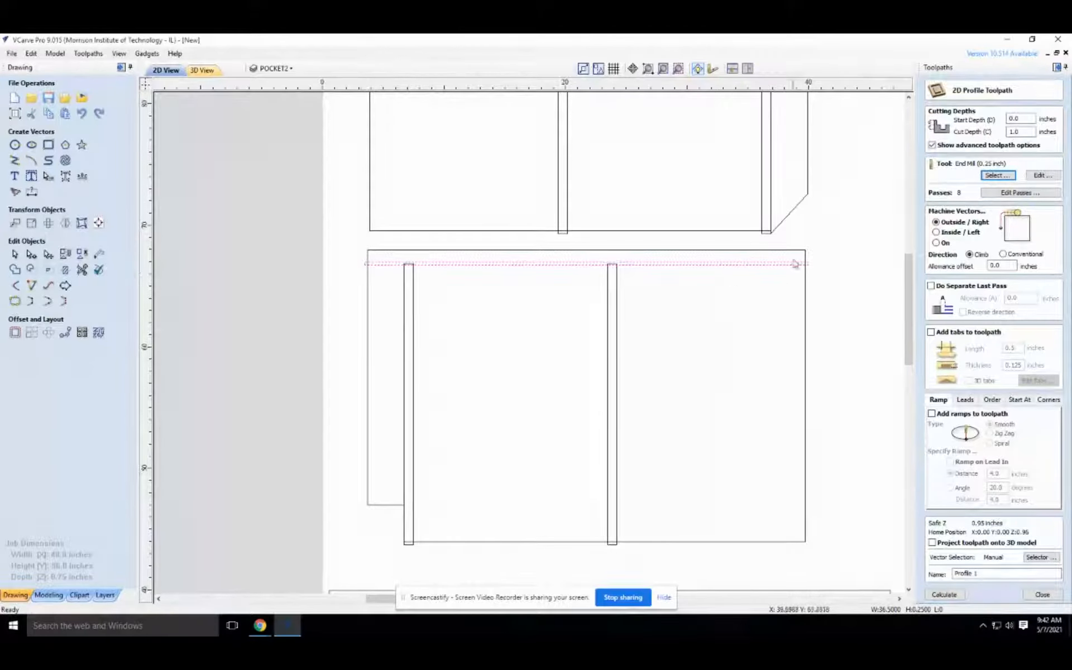
pyautogui.scroll(-4, 799, 275)
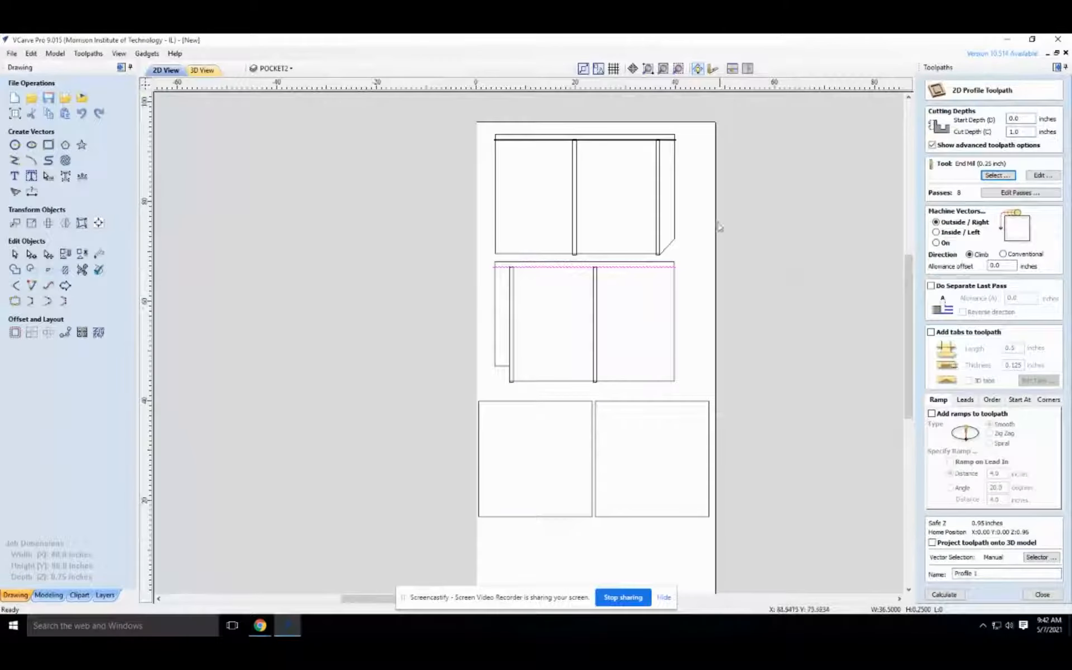
pyautogui.scroll(5, 514, 143)
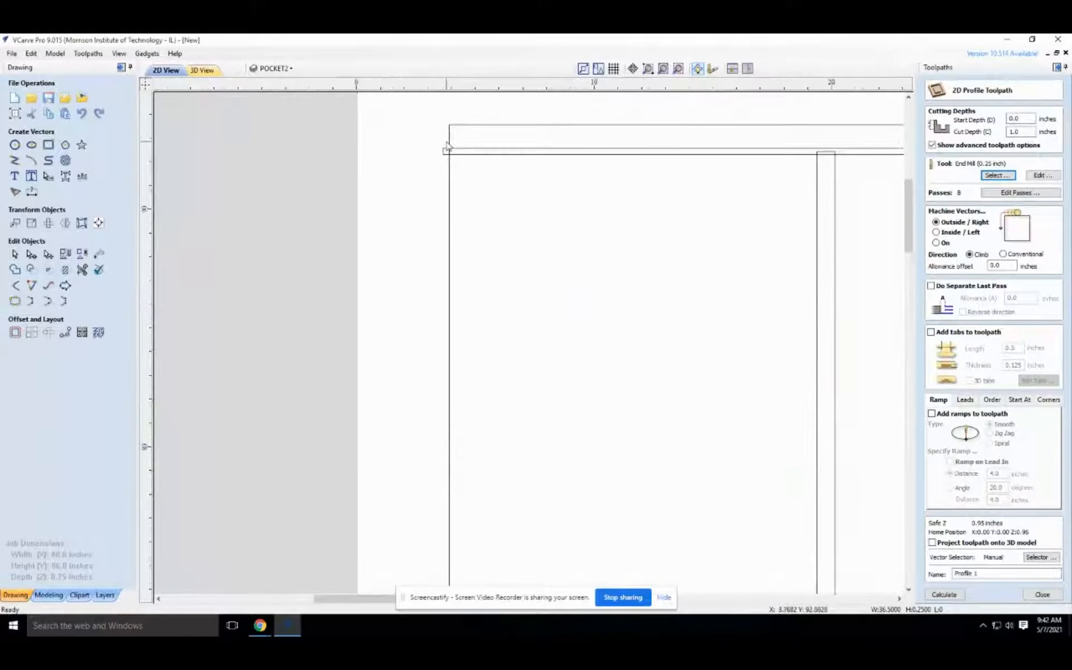
pyautogui.scroll(-2, 540, 244)
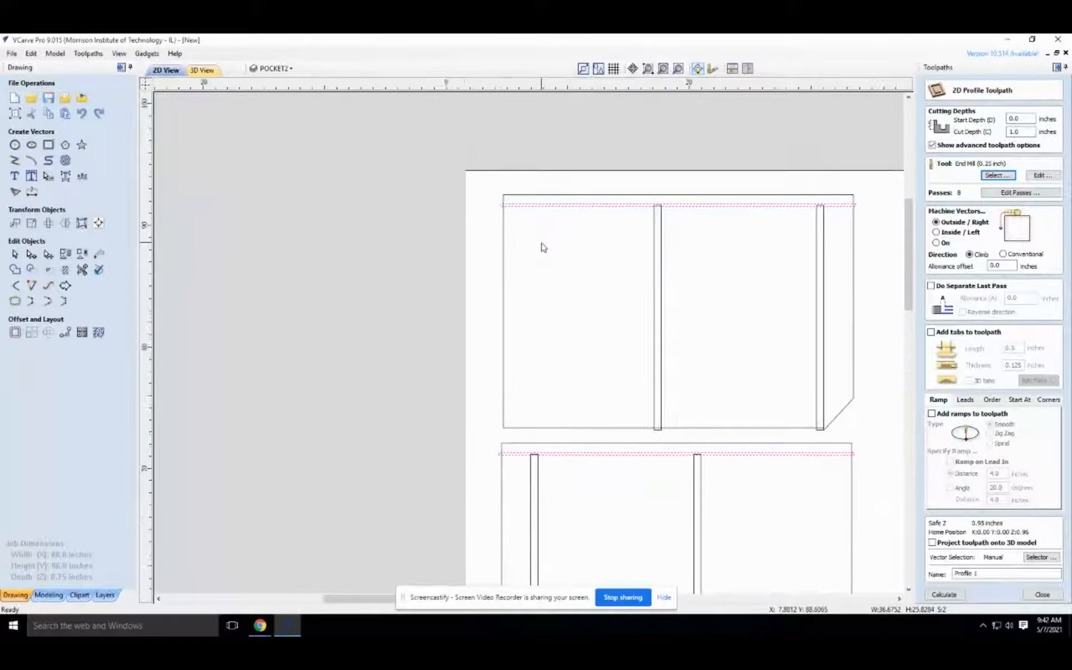
pyautogui.rightClick(514, 185)
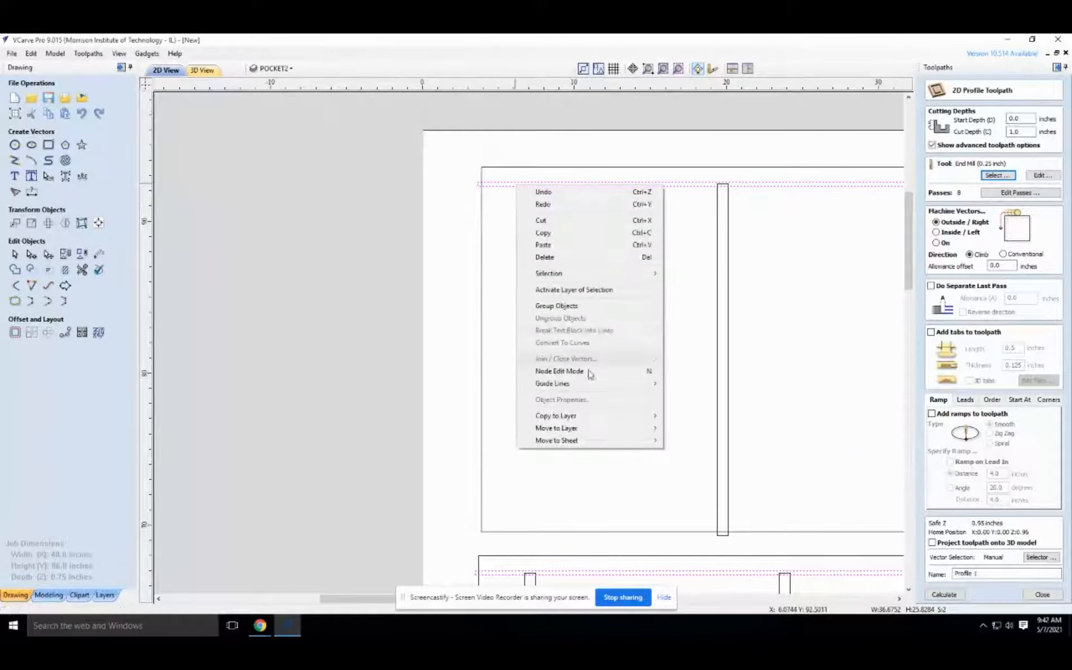
pyautogui.moveTo(614, 430)
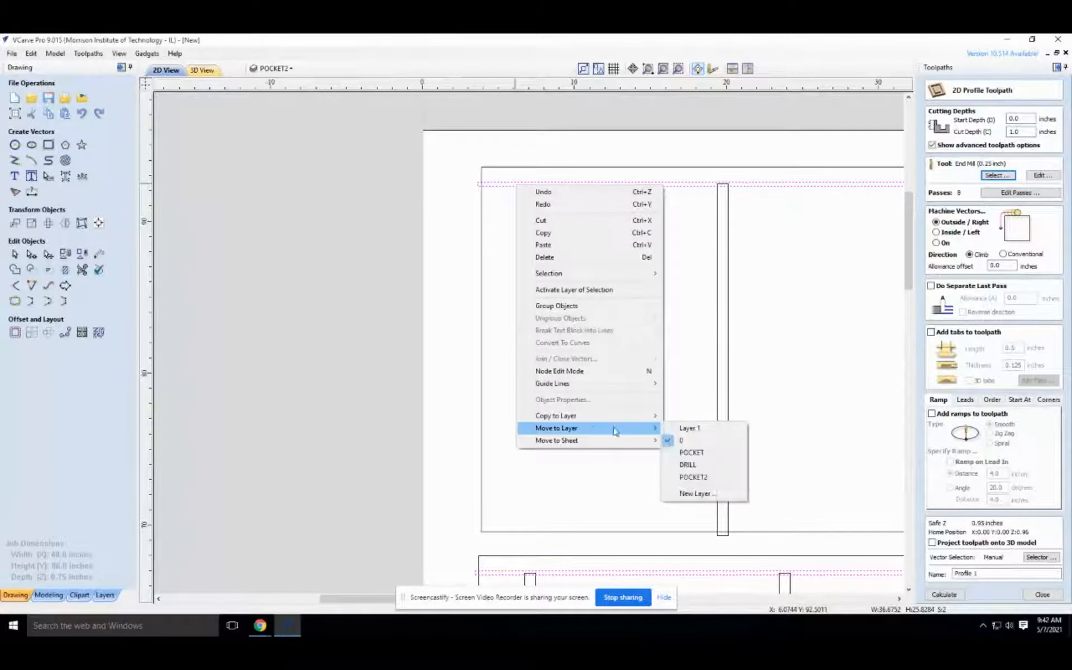
pyautogui.click(693, 477)
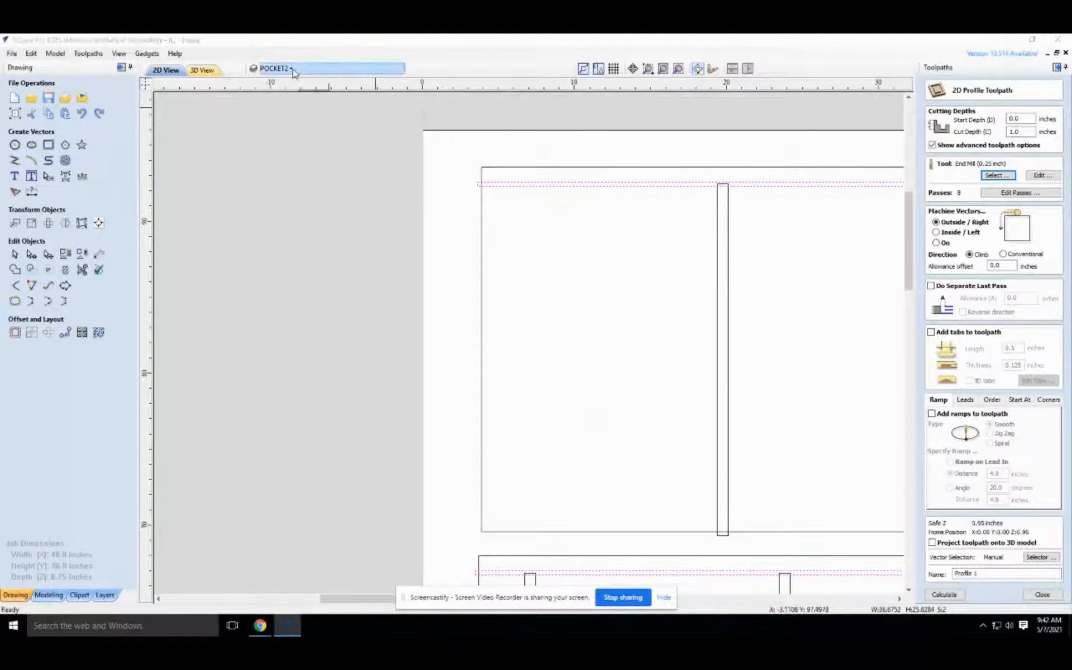
# Hide the POCKET2 layer.
pyautogui.click(275, 68)
pyautogui.click(268, 131)
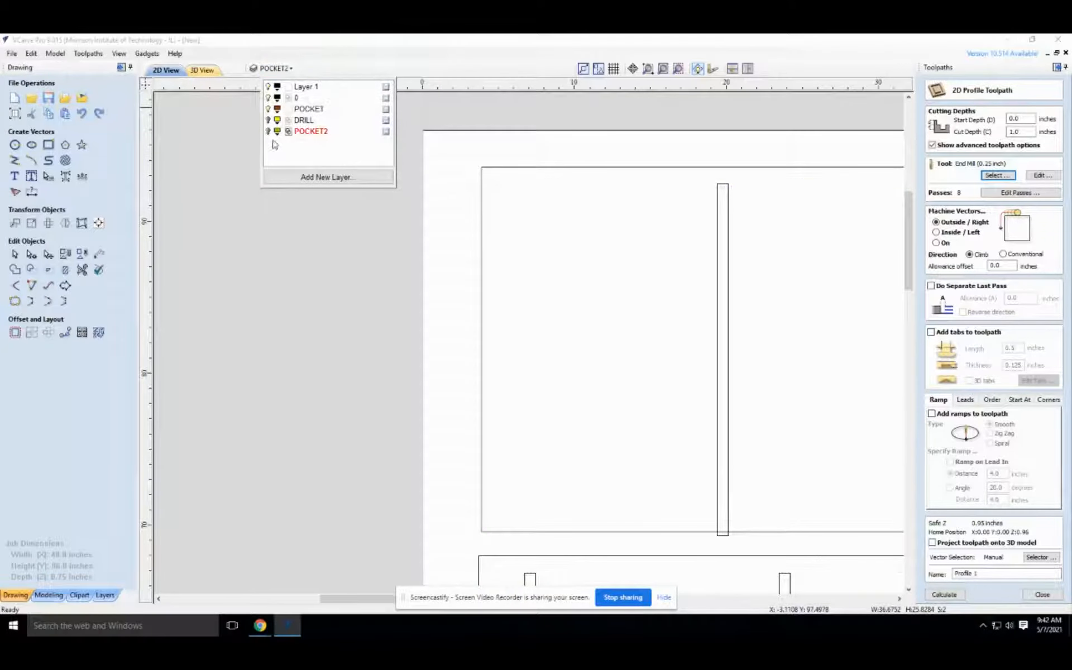
pyautogui.click(334, 289)
# Examine the remaining vertical dados and the angled and notched corners of the two side panels.
pyautogui.scroll(3, 374, 279)
pyautogui.scroll(-4, 503, 327)
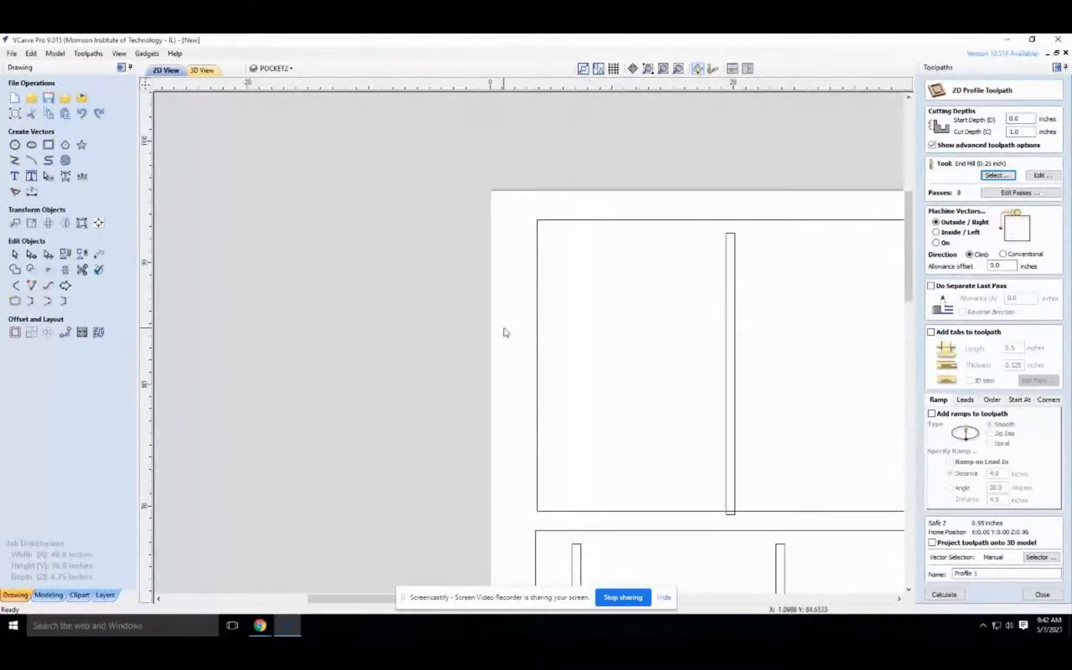
pyautogui.scroll(-3, 505, 332)
pyautogui.scroll(1, 594, 480)
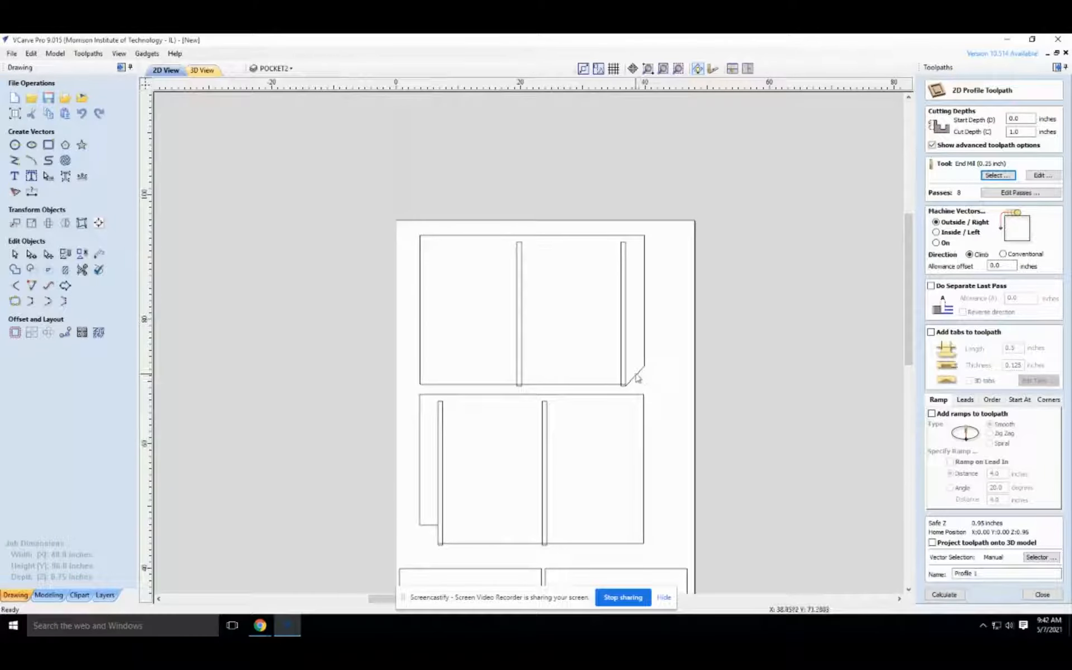
pyautogui.scroll(-2, 636, 380)
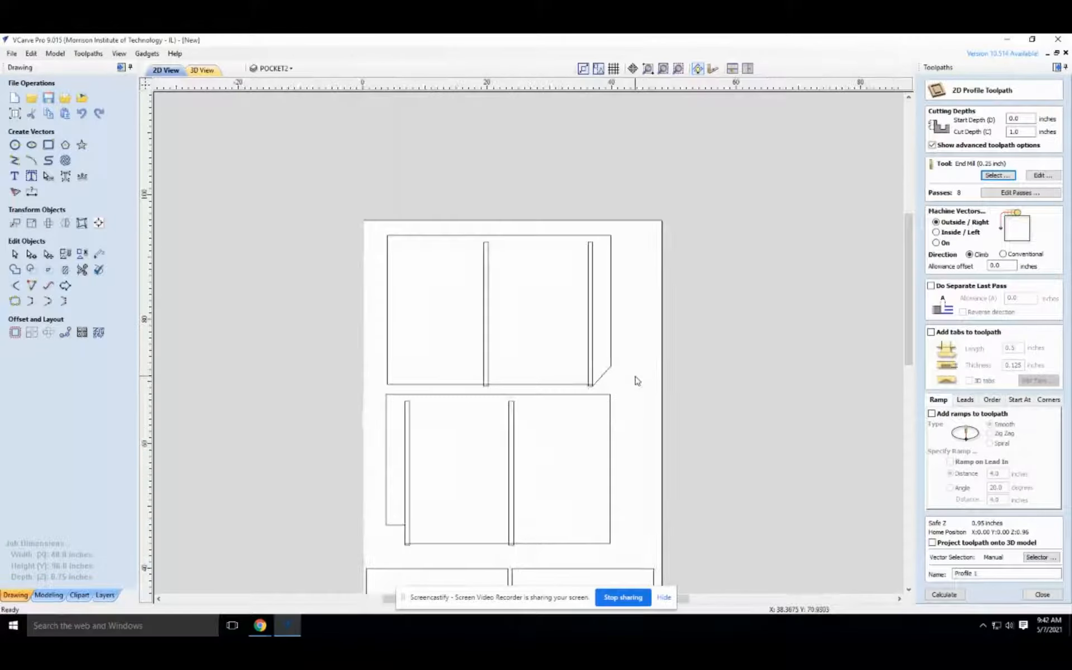
pyautogui.scroll(1, 636, 381)
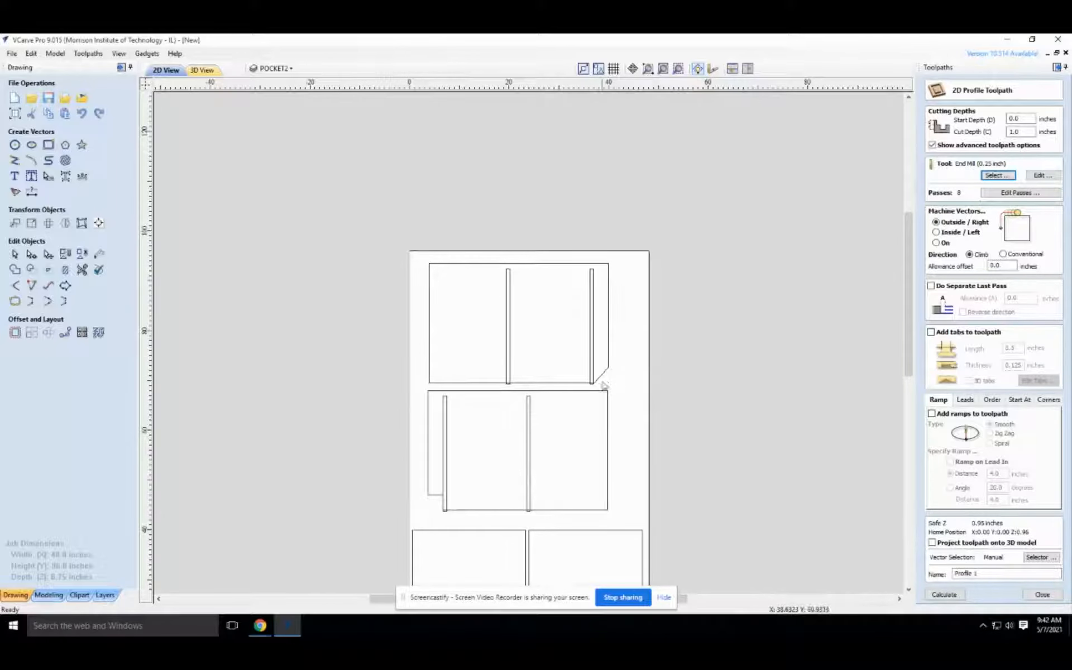
pyautogui.scroll(-1, 604, 385)
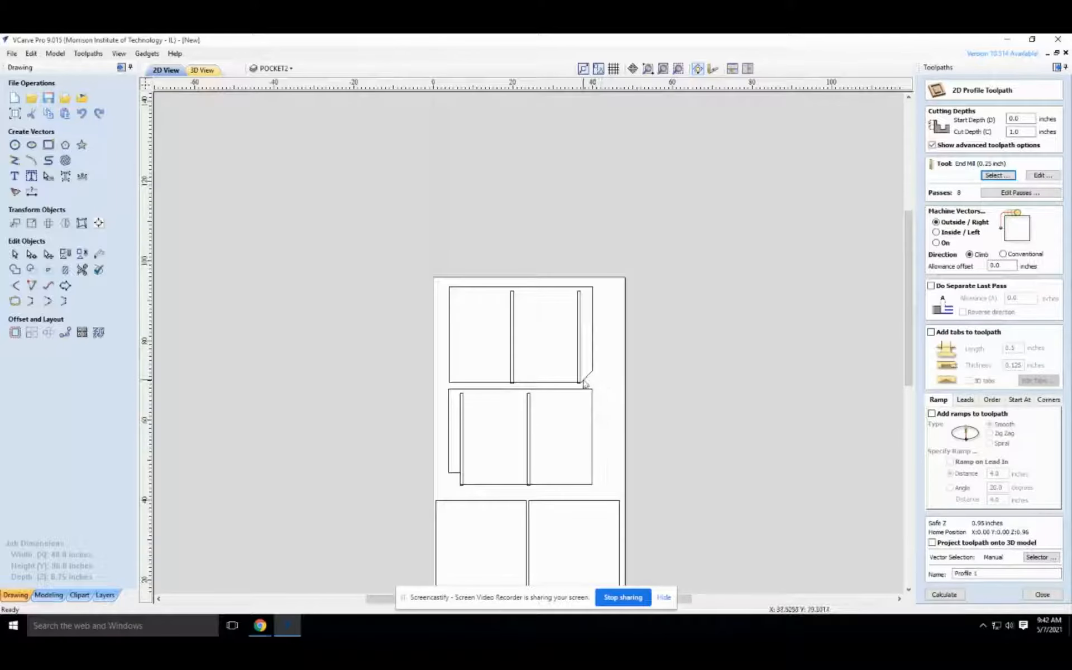
pyautogui.scroll(1, 584, 375)
pyautogui.scroll(-1, 584, 375)
pyautogui.moveTo(607, 278); pyautogui.dragTo(634, 324)
# Join the open vectors of the lower side panel's dado beside the notch into one closed shape and check the middle dado.
pyautogui.click(459, 444)
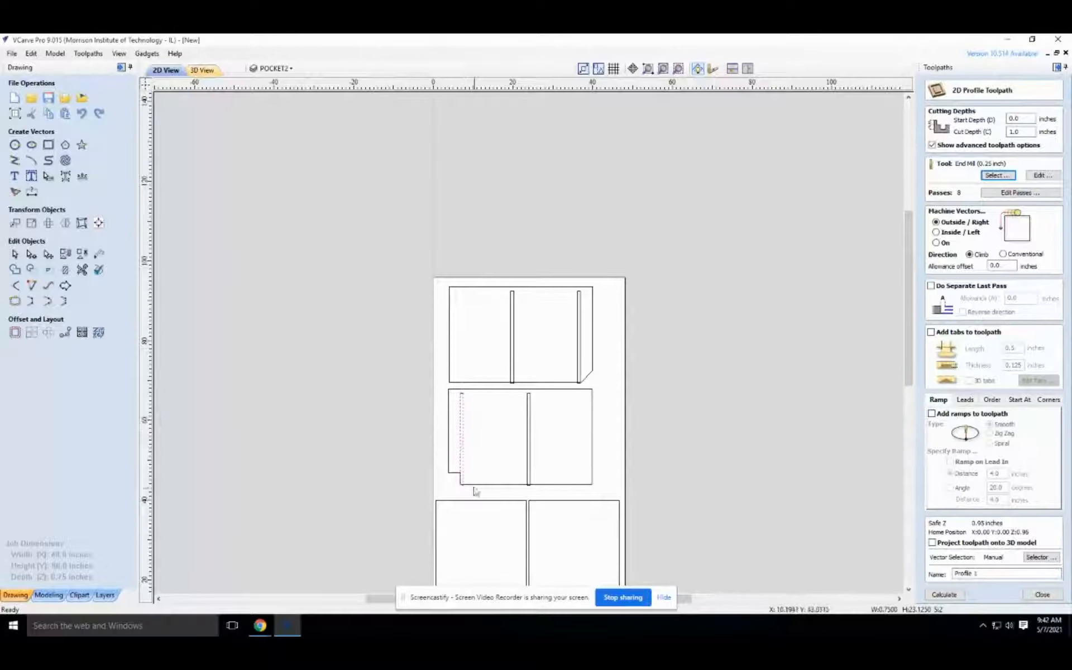
pyautogui.scroll(3, 465, 410)
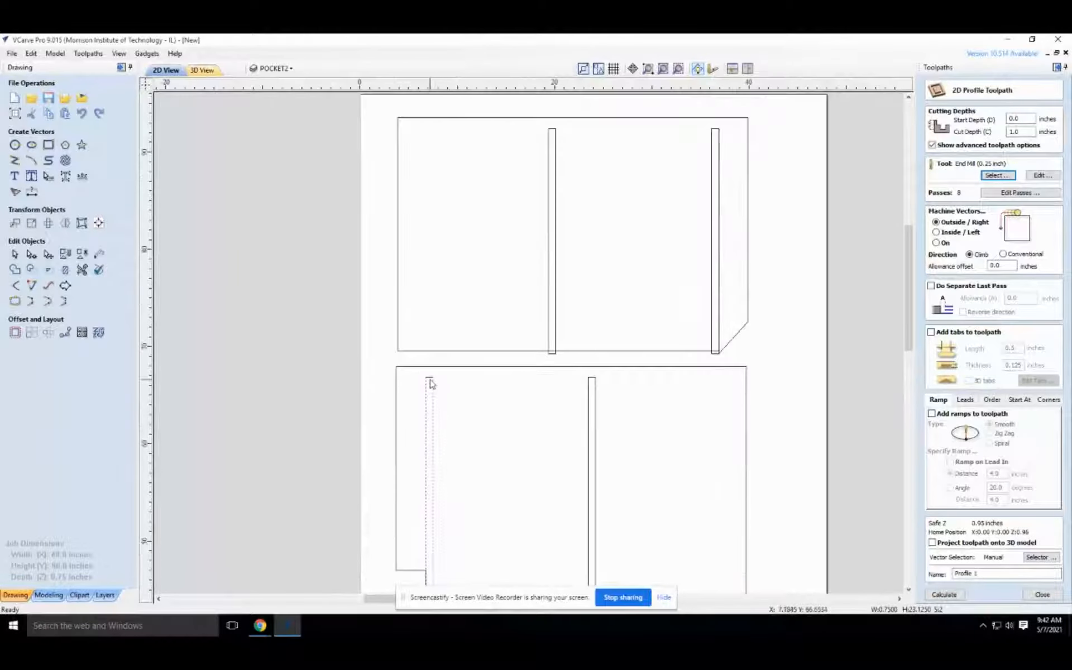
pyautogui.scroll(-3, 451, 447)
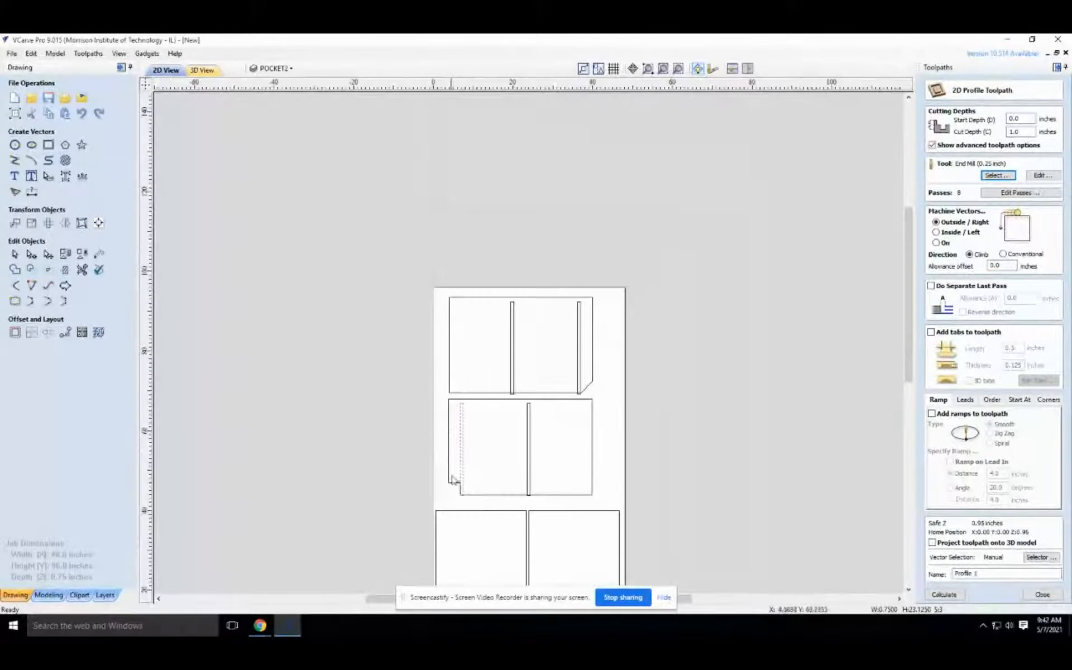
pyautogui.scroll(3, 466, 504)
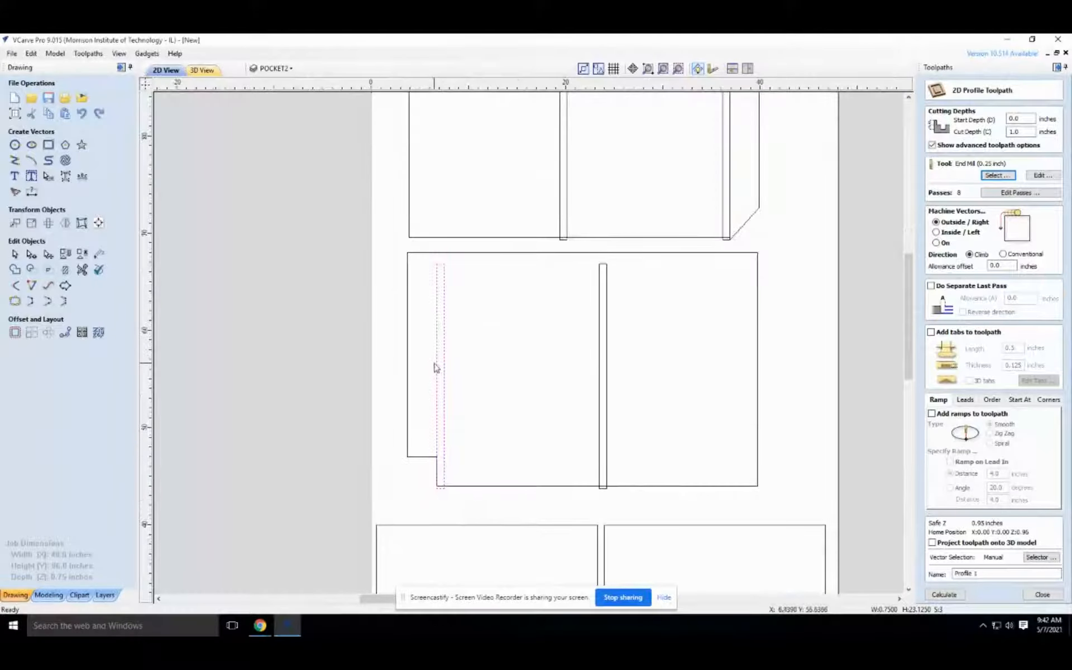
pyautogui.click(14, 300)
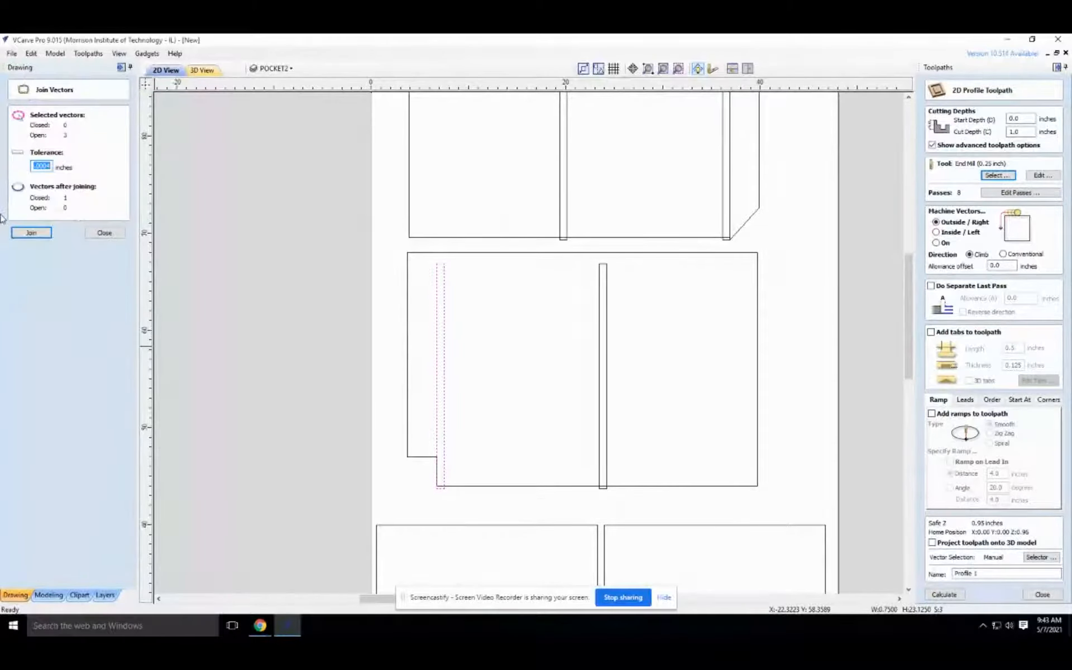
pyautogui.click(31, 233)
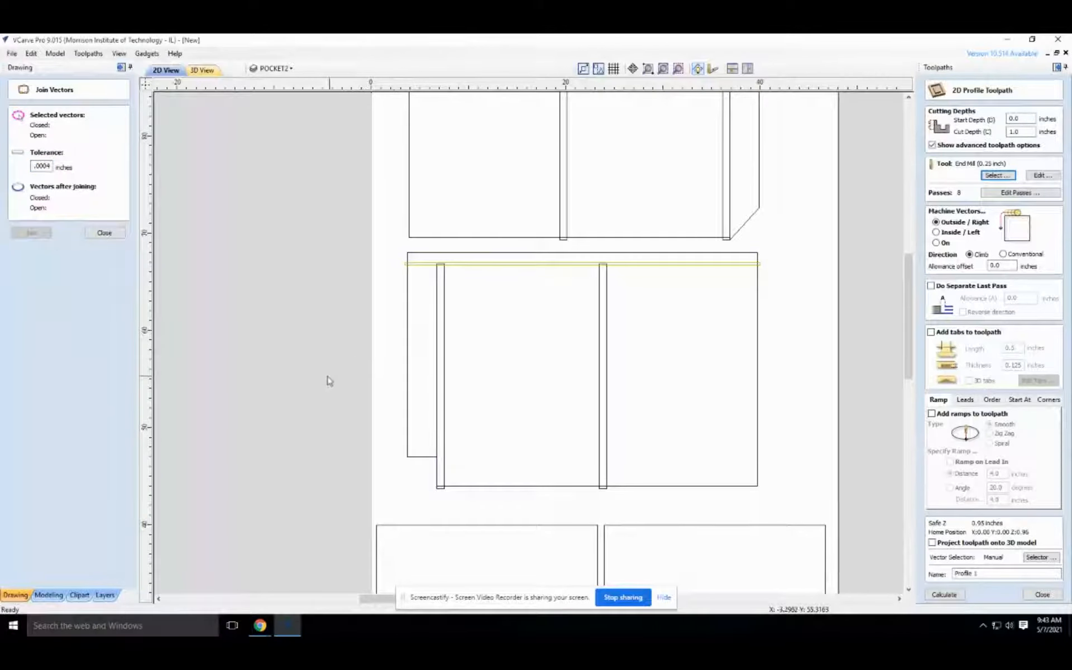
pyautogui.click(601, 465)
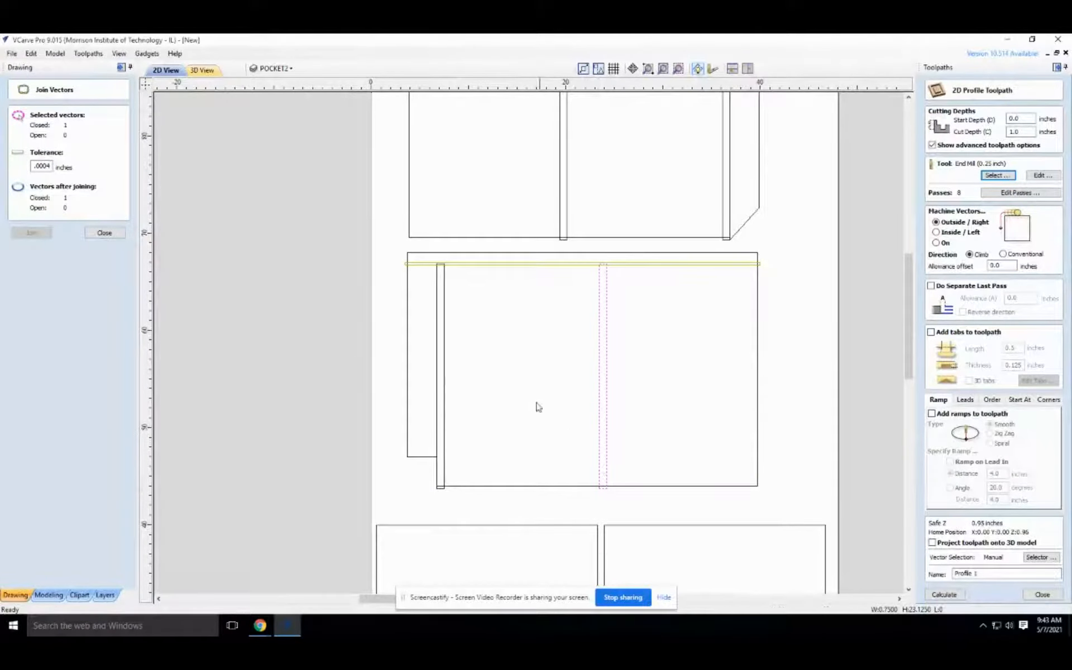
pyautogui.click(118, 233)
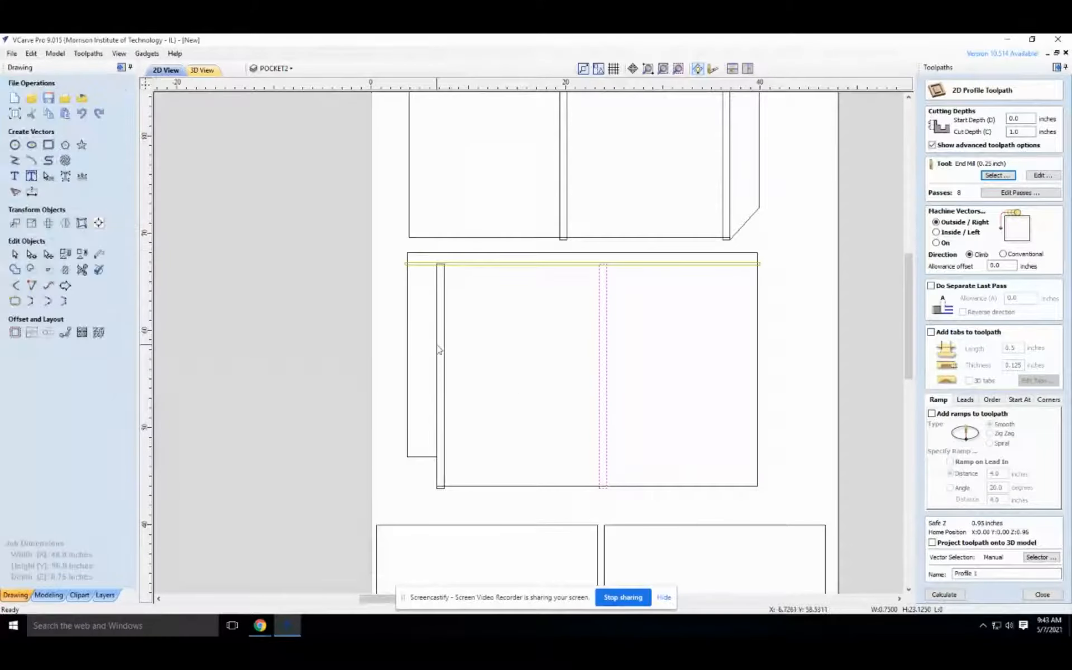
# Hide the POCKET2 layer again so only the remaining panel vectors are displayed.
pyautogui.click(257, 69)
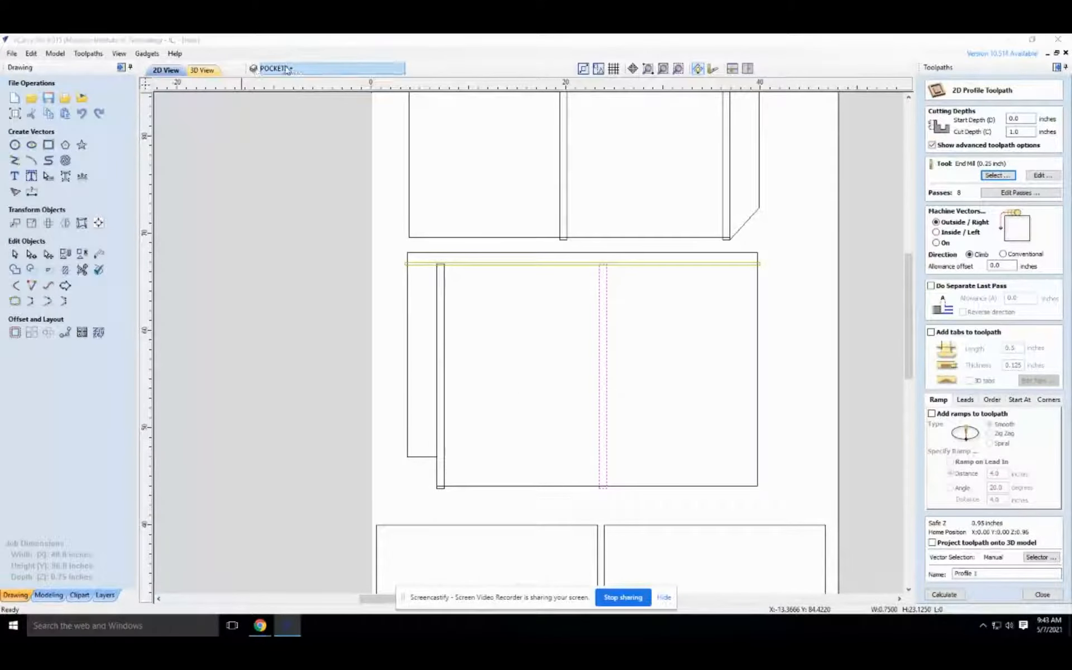
pyautogui.click(268, 133)
pyautogui.click(313, 242)
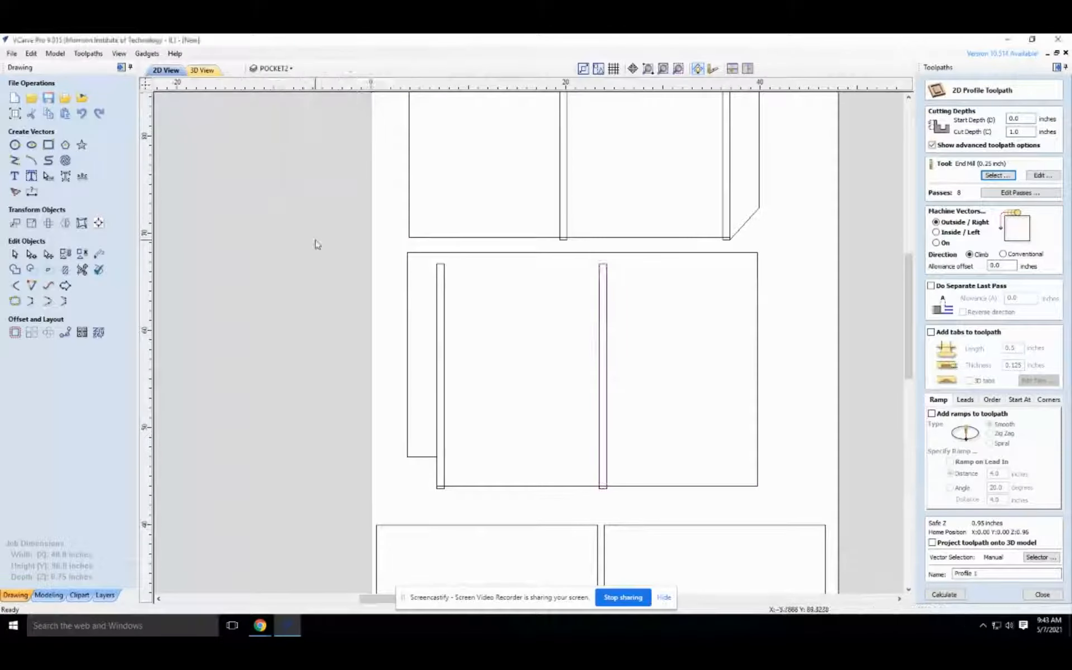
# Move the lower side panel's two vertical dados to the POCKET layer.
pyautogui.click(437, 312)
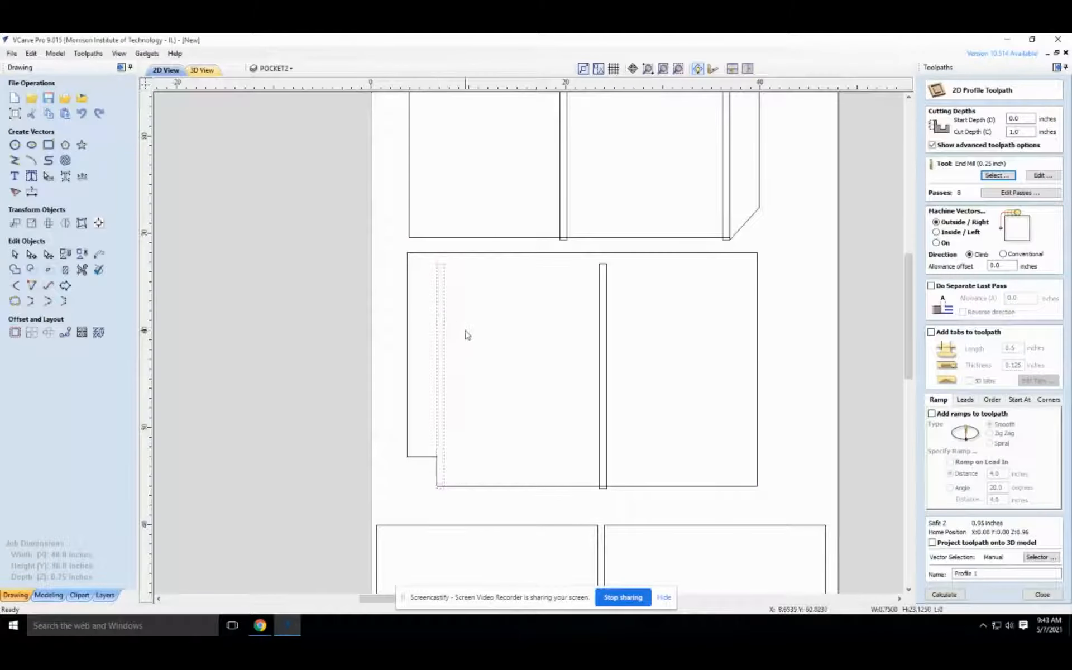
pyautogui.keyDown('shift'); pyautogui.click(602, 369); pyautogui.keyUp('shift')
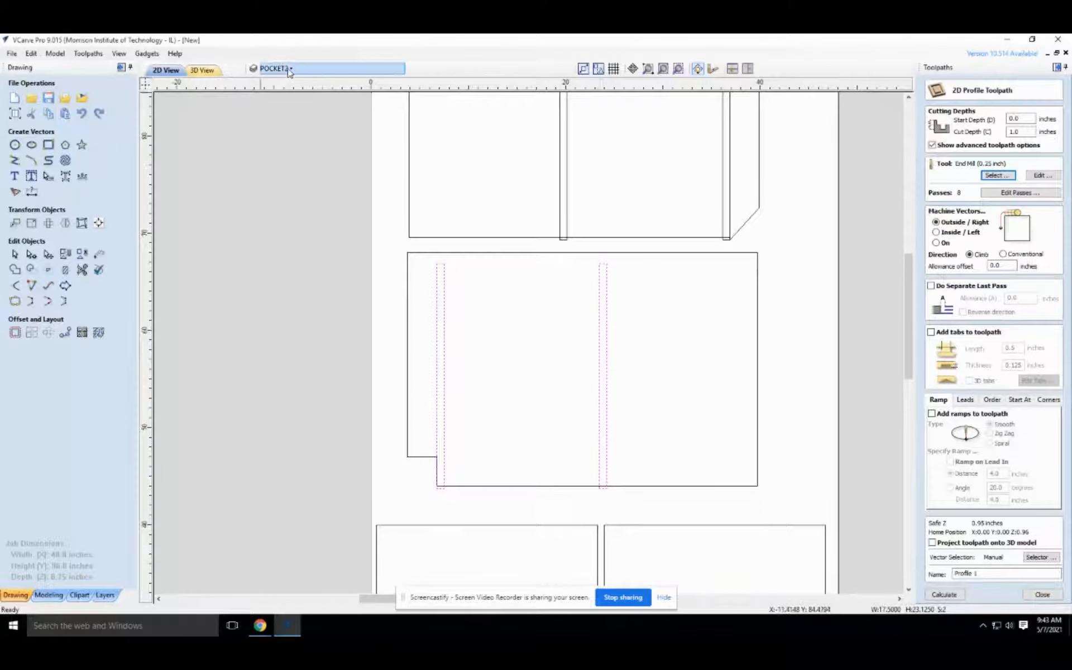
pyautogui.rightClick(438, 341)
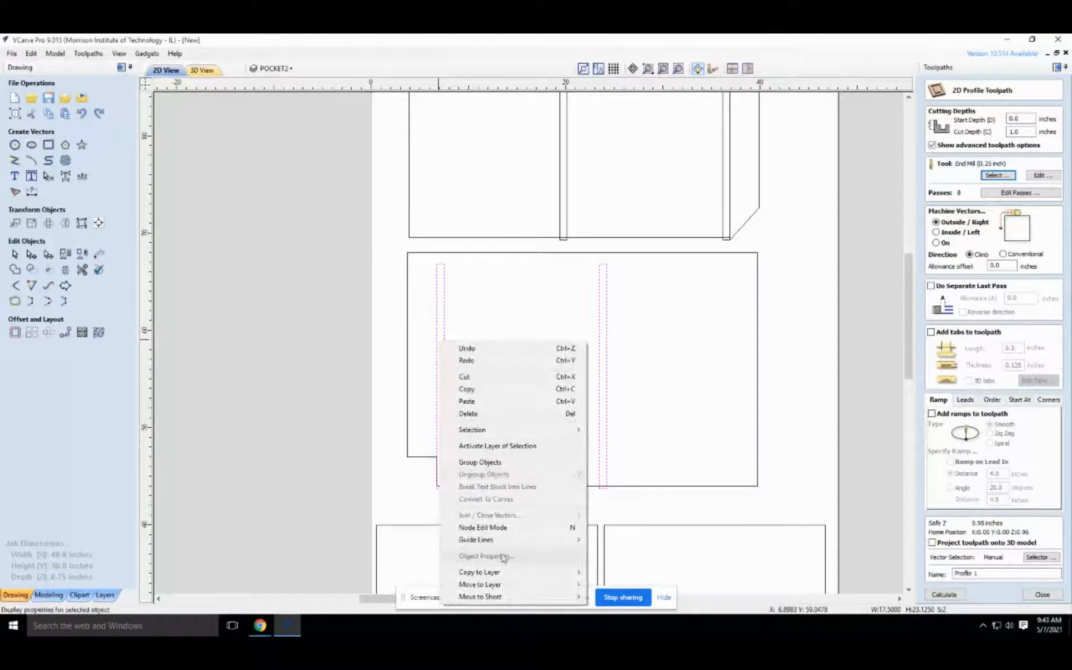
pyautogui.moveTo(522, 584)
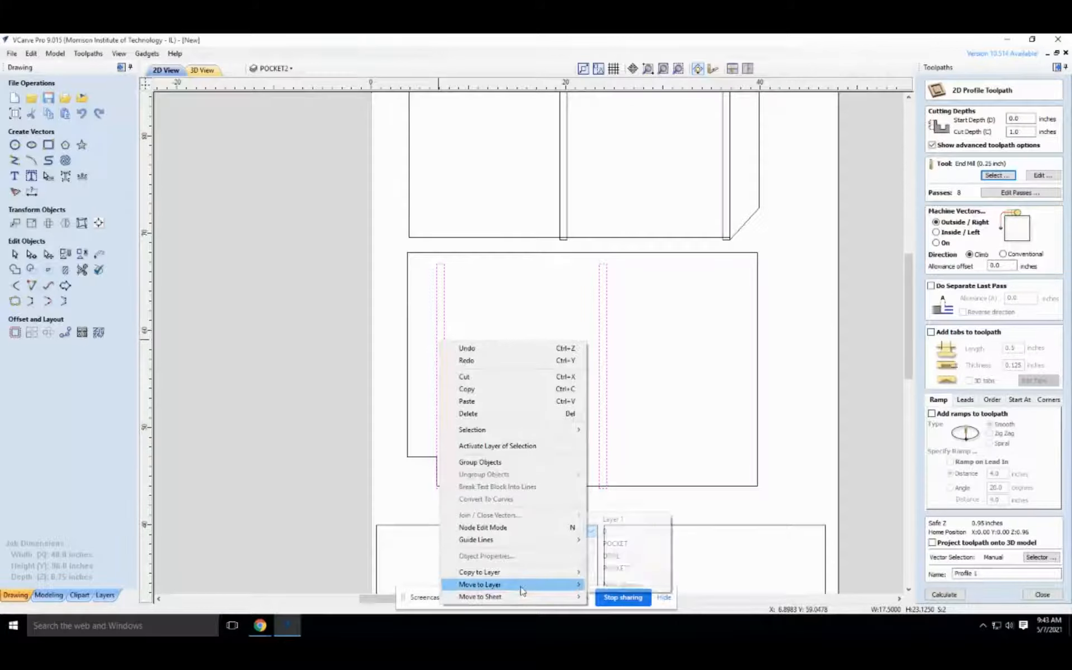
pyautogui.click(614, 544)
# Delete all of the upper side panel's vectors, showing the POCKET2 and DRILL layers to include its groove and holes.
pyautogui.scroll(-5, 378, 366)
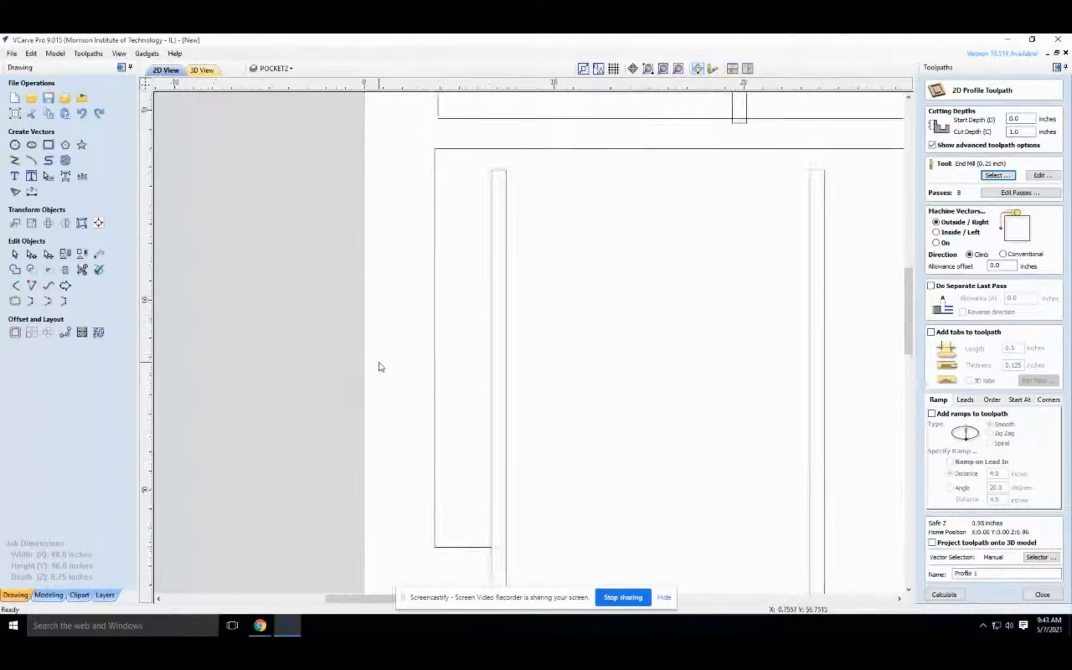
pyautogui.moveTo(618, 172); pyautogui.dragTo(395, 306)
pyautogui.press('Delete')
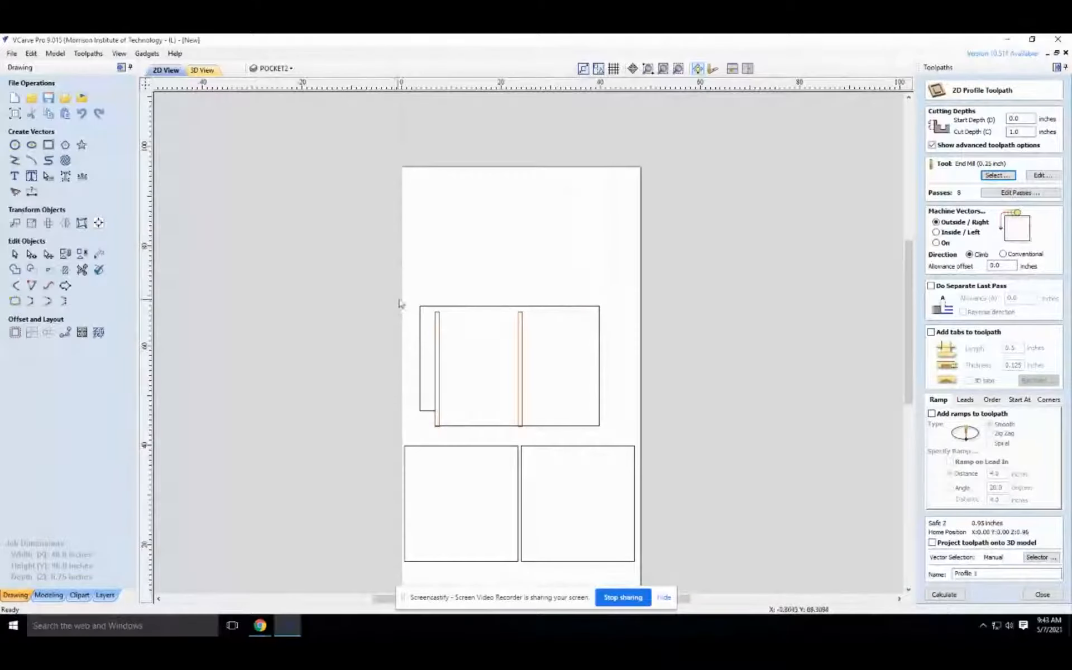
pyautogui.click(273, 68)
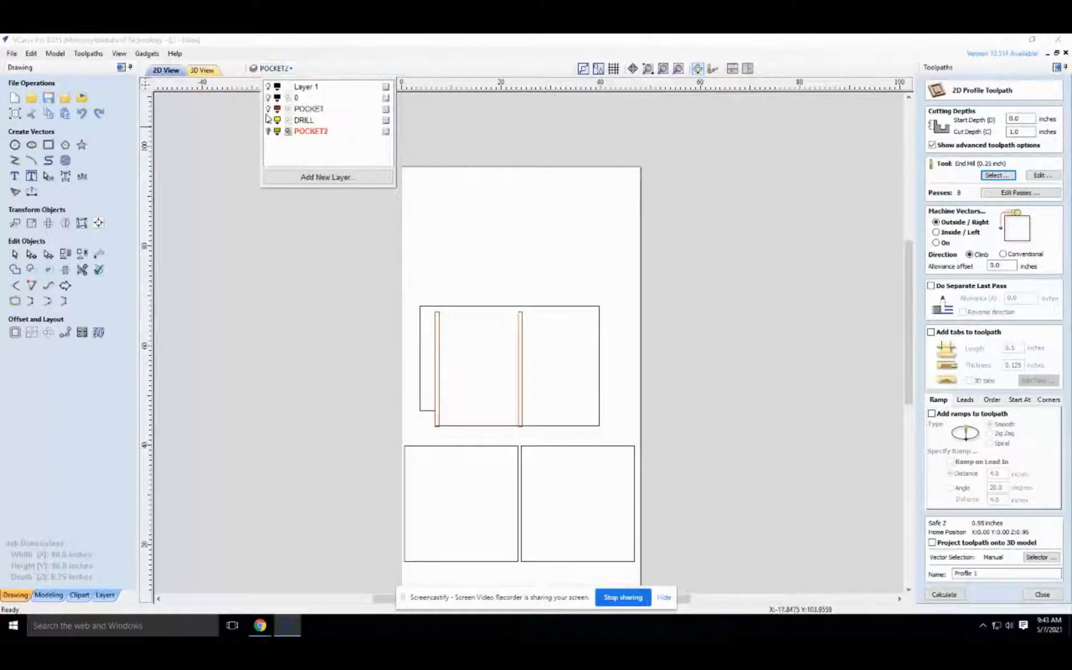
pyautogui.click(269, 133)
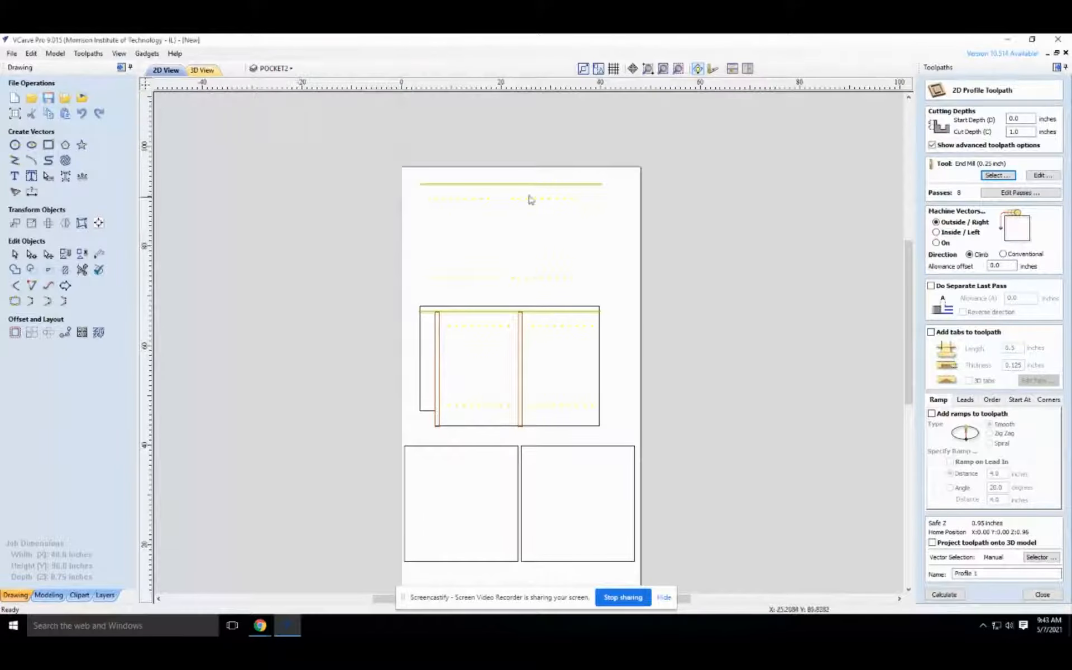
pyautogui.moveTo(617, 165)
pyautogui.mouseDown()
pyautogui.moveTo(455, 303)
pyautogui.moveTo(397, 294)
pyautogui.moveTo(641, 465)
pyautogui.moveTo(654, 441)
pyautogui.mouseUp()
pyautogui.press('Delete')
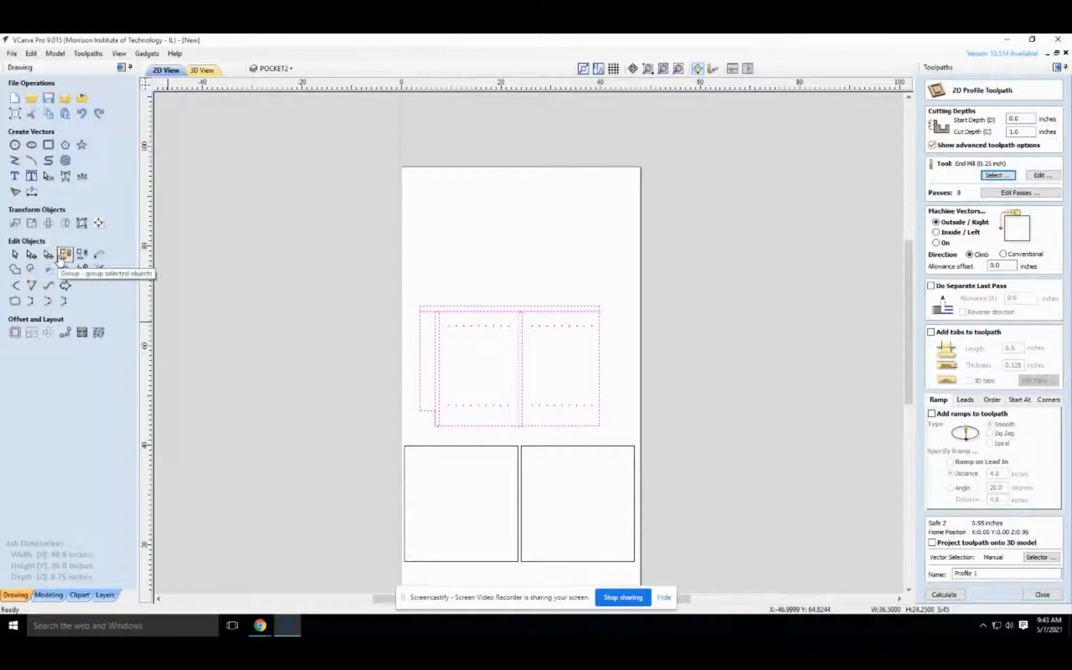
# Mirror the notched side panel to its top side, and create a mirrored copy back on the bottom side.
pyautogui.click(65, 223)
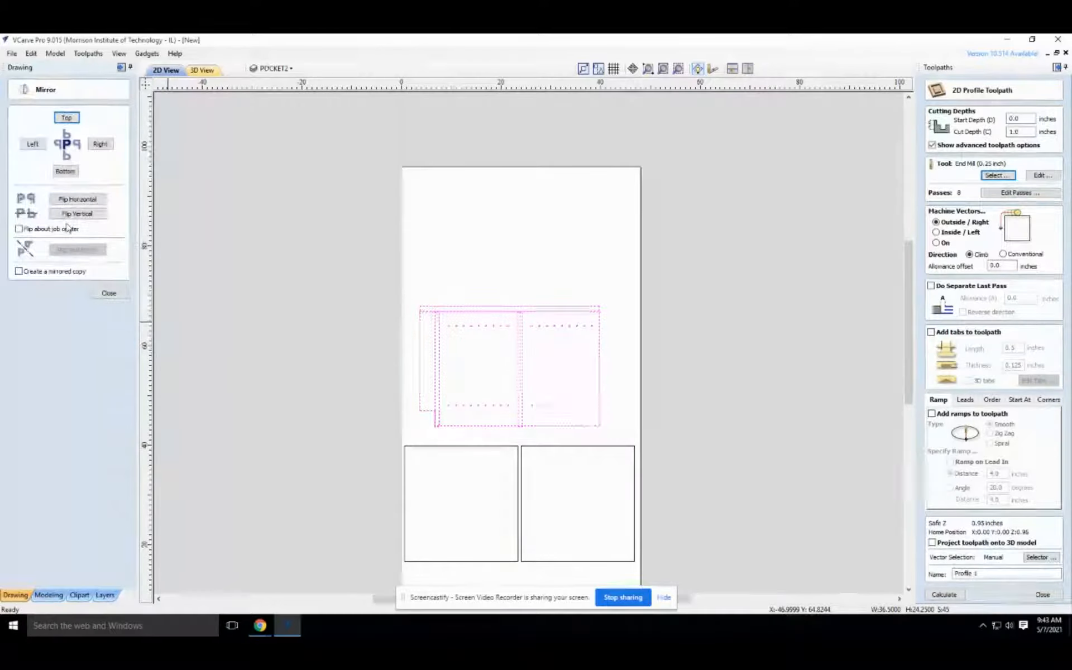
pyautogui.click(66, 119)
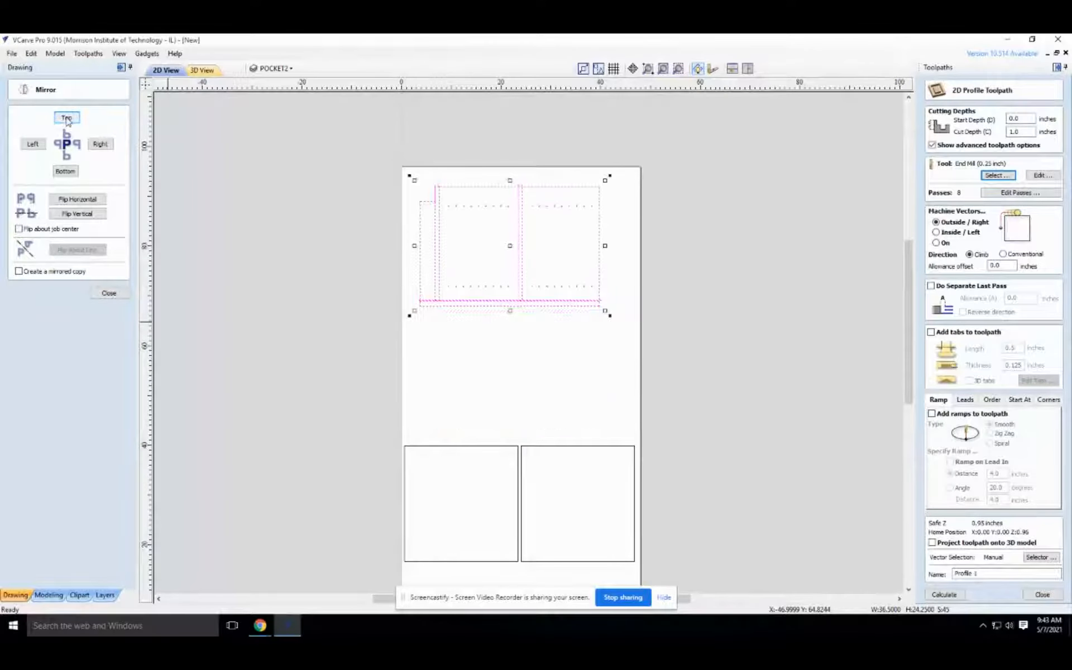
pyautogui.click(19, 271)
pyautogui.click(66, 173)
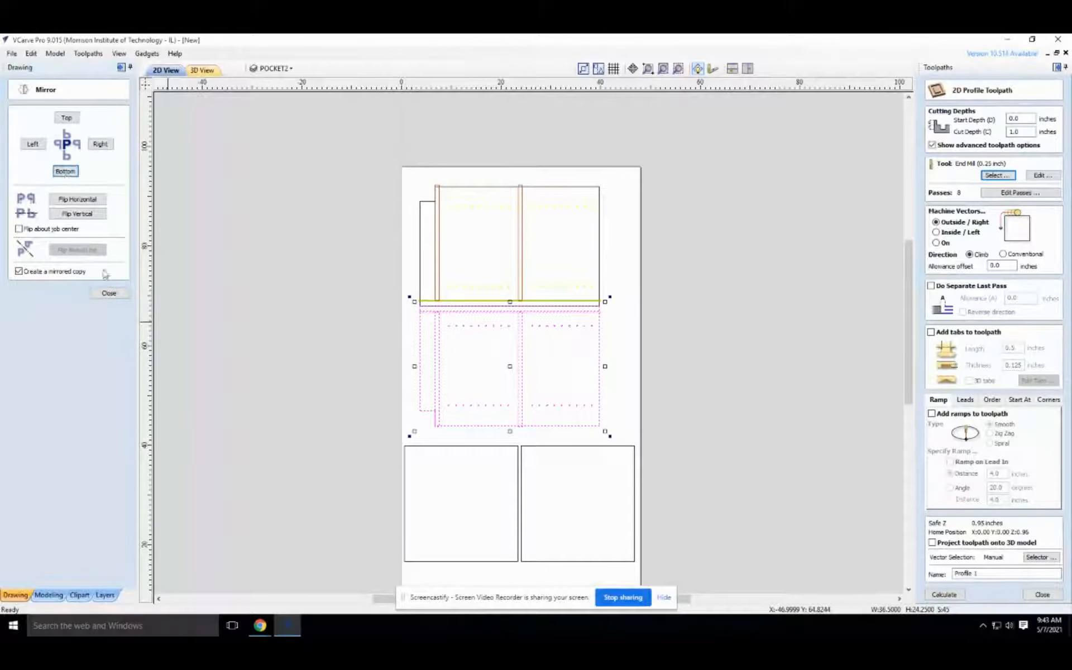
pyautogui.click(109, 293)
pyautogui.click(247, 316)
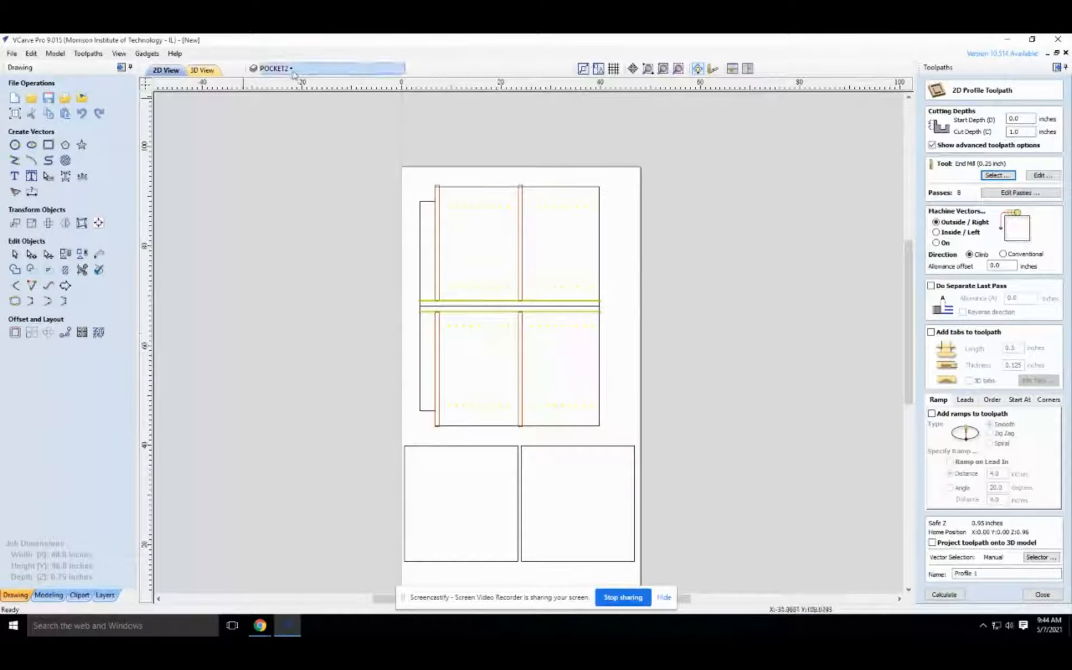
# Hide the POCKET2, POCKET and 0 layers so only the DRILL layer's holes are displayed.
pyautogui.click(273, 68)
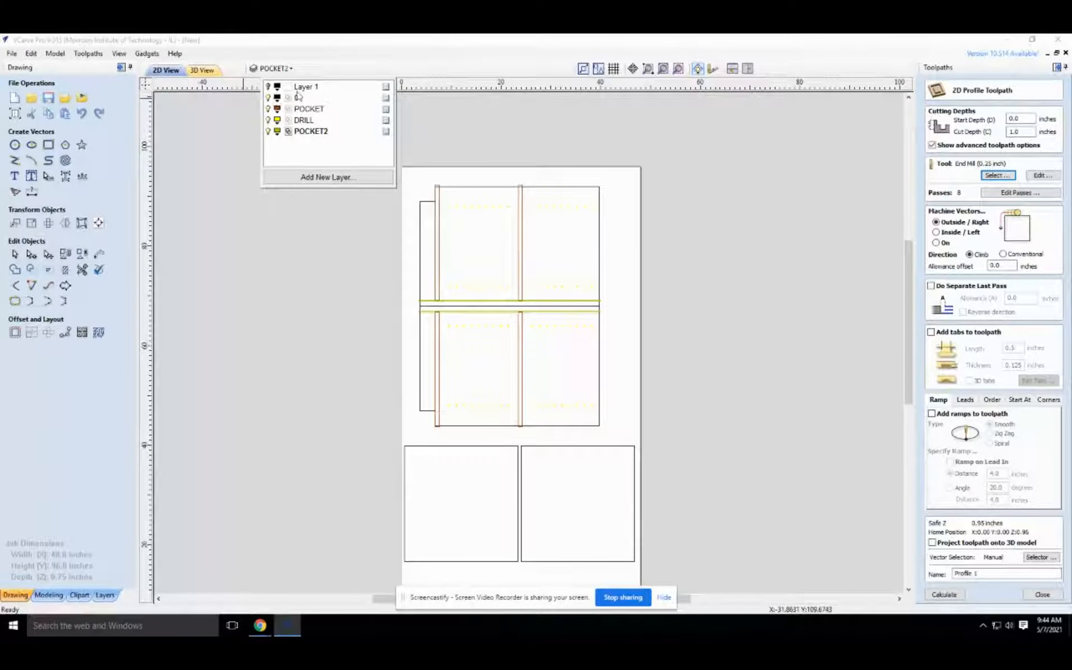
pyautogui.click(269, 131)
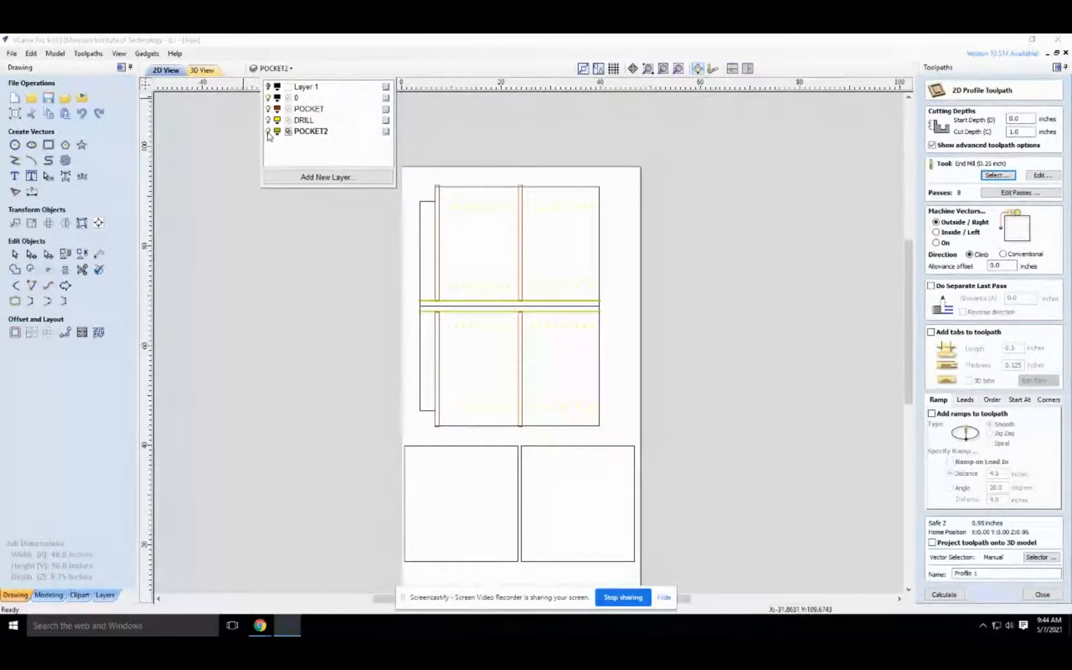
pyautogui.click(268, 109)
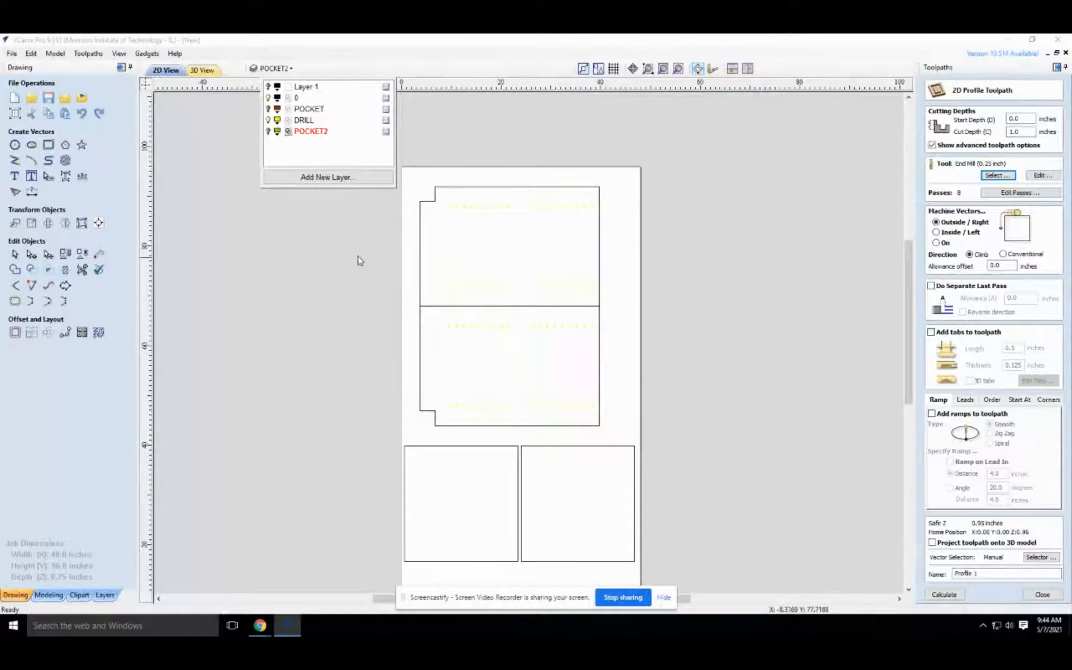
pyautogui.click(269, 98)
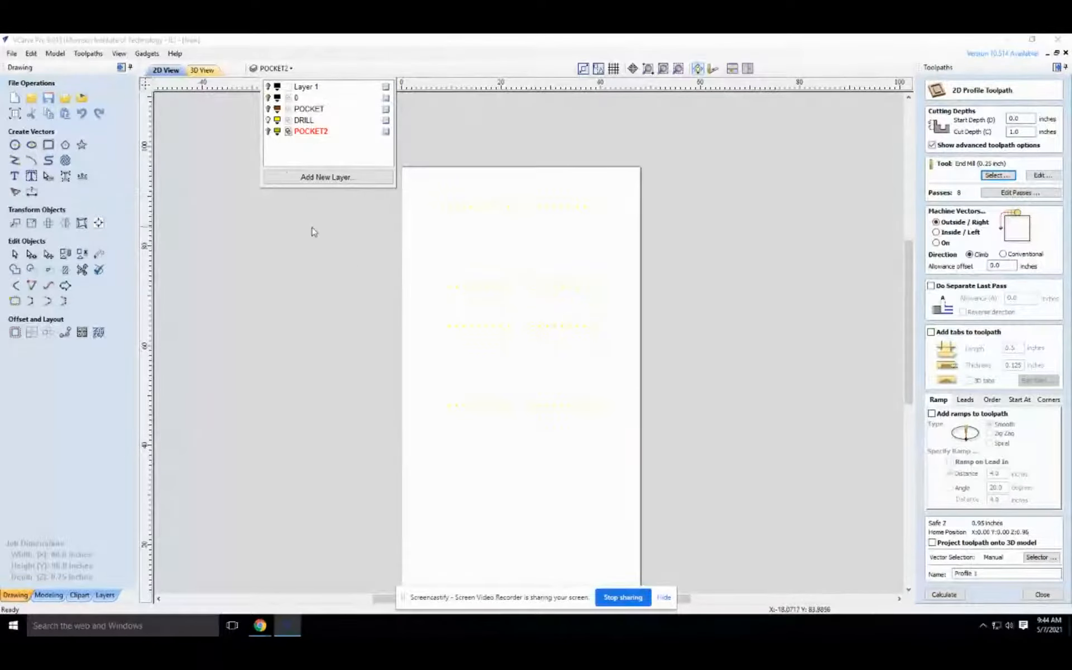
pyautogui.click(302, 252)
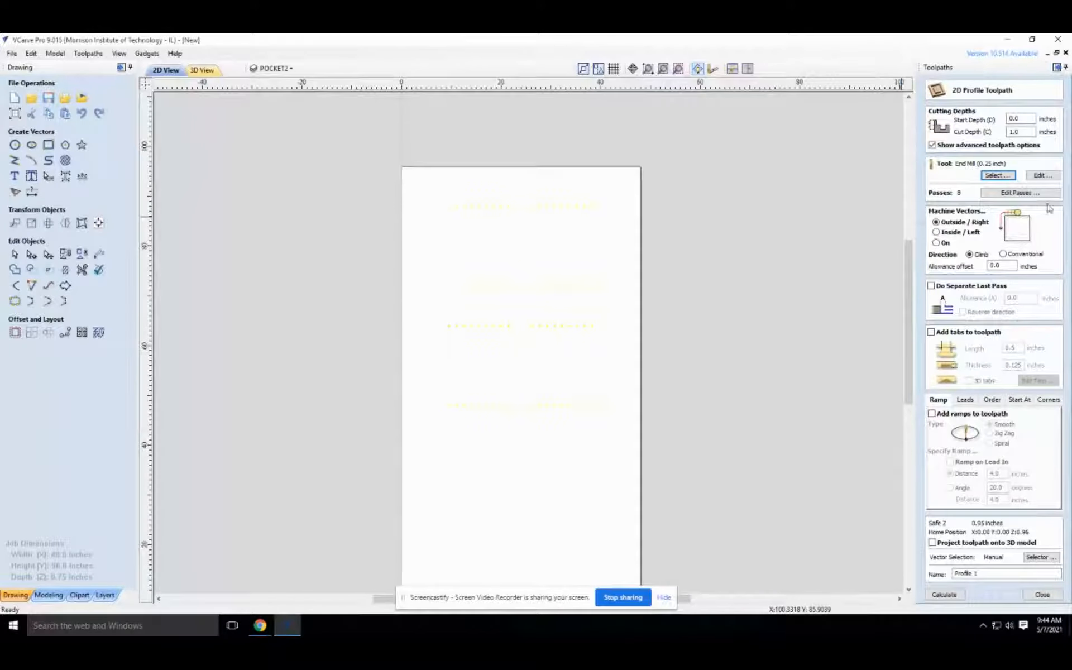
# Close the profile toolpath and set up a drilling toolpath for all holes in both side panels with a .375 inch cut depth.
pyautogui.click(1042, 595)
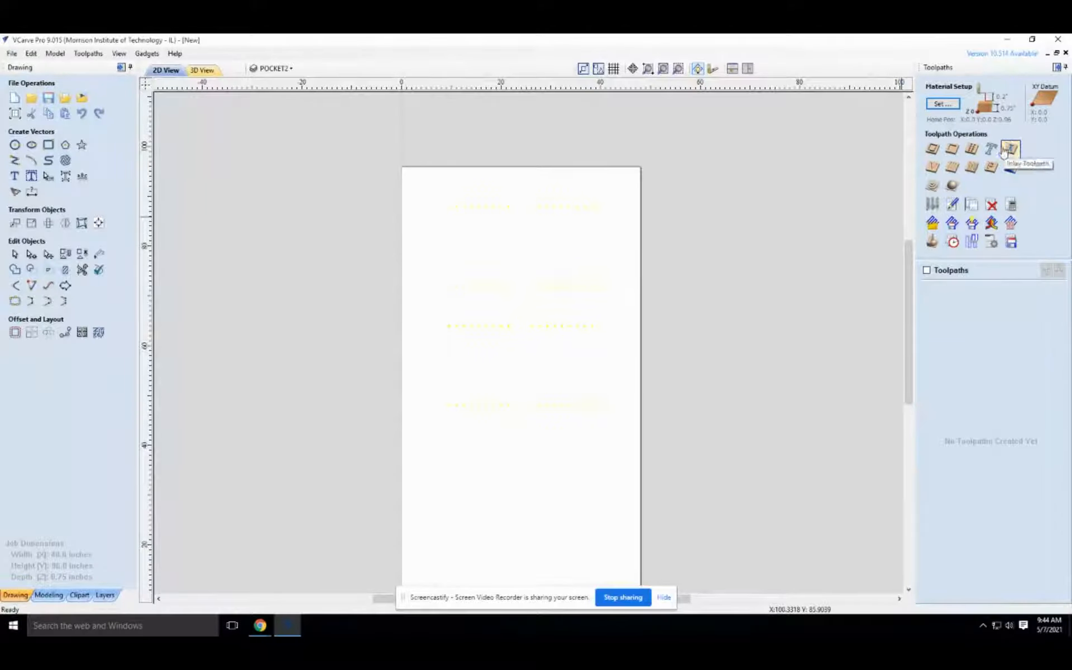
pyautogui.click(972, 150)
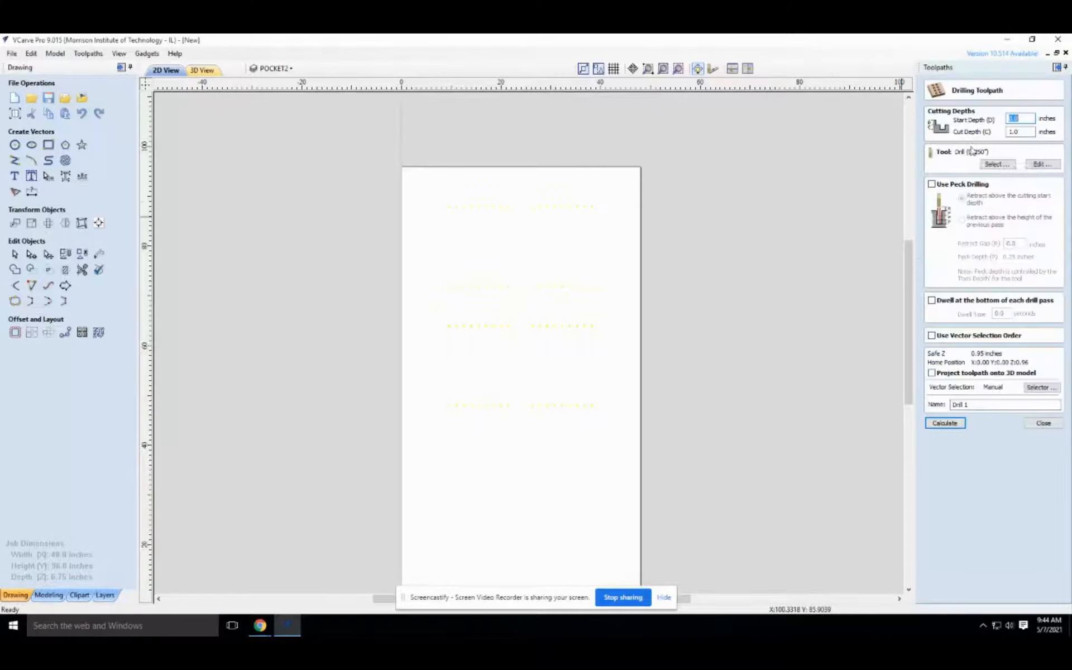
pyautogui.moveTo(613, 190); pyautogui.dragTo(423, 442)
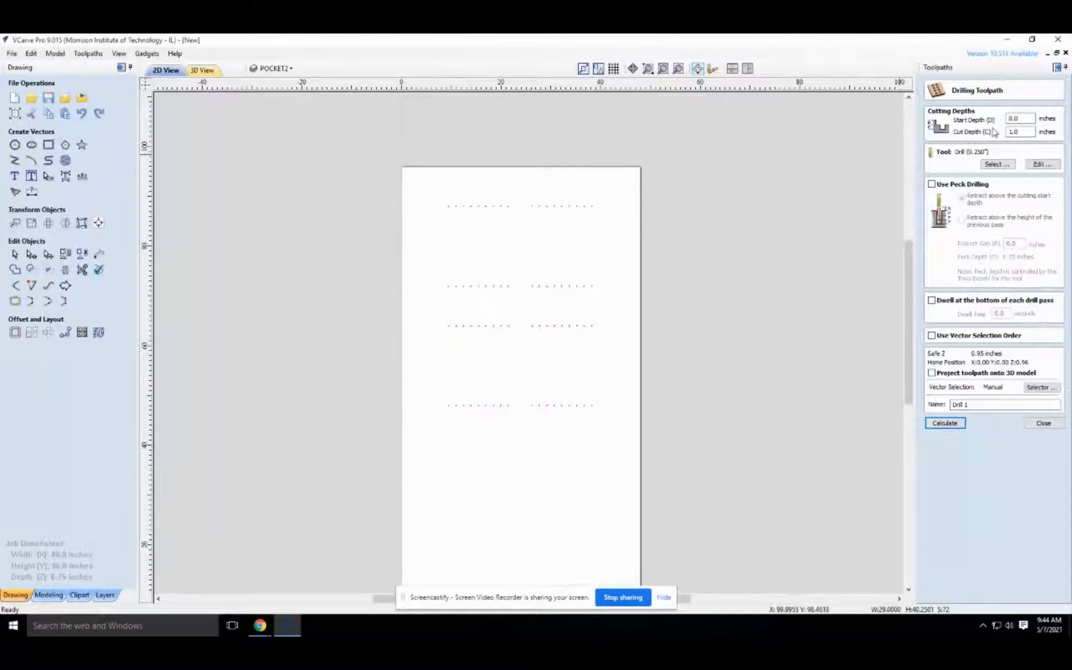
pyautogui.doubleClick(1024, 131)
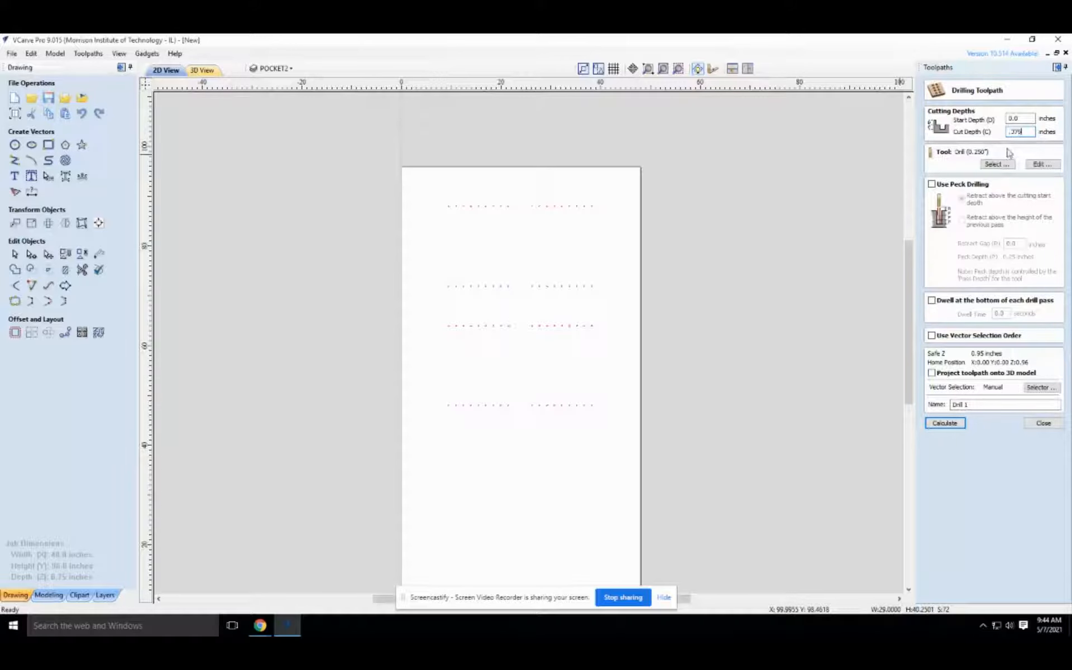
# Assign the #46292-K 1/8 carving tool to the drilling toolpath, calculate it and close the preview.
pyautogui.click(998, 165)
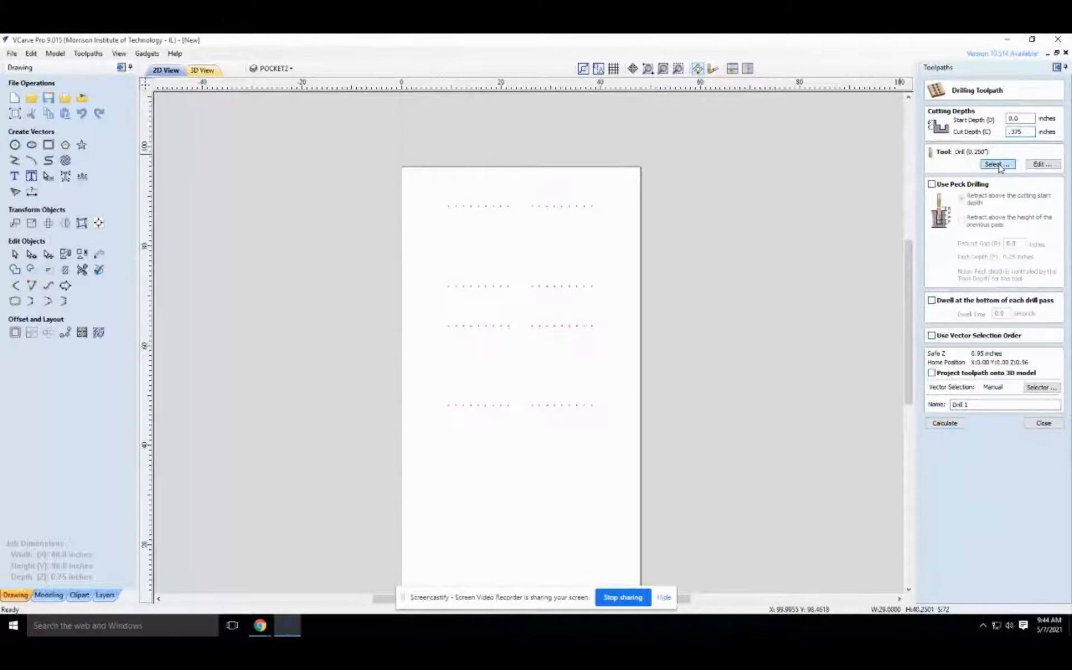
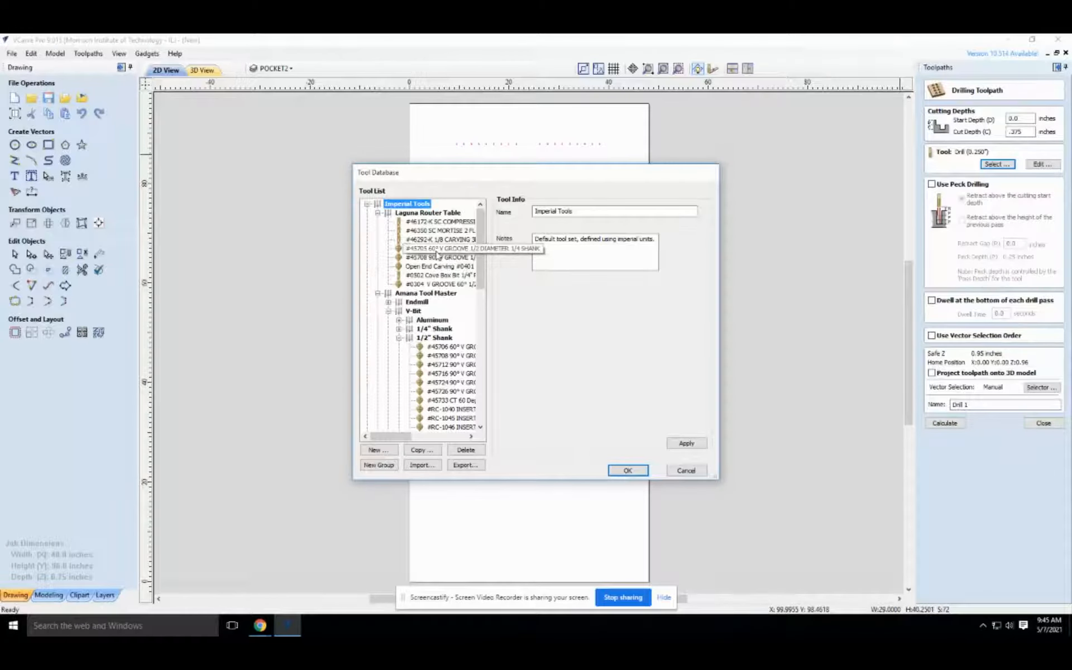
pyautogui.click(437, 240)
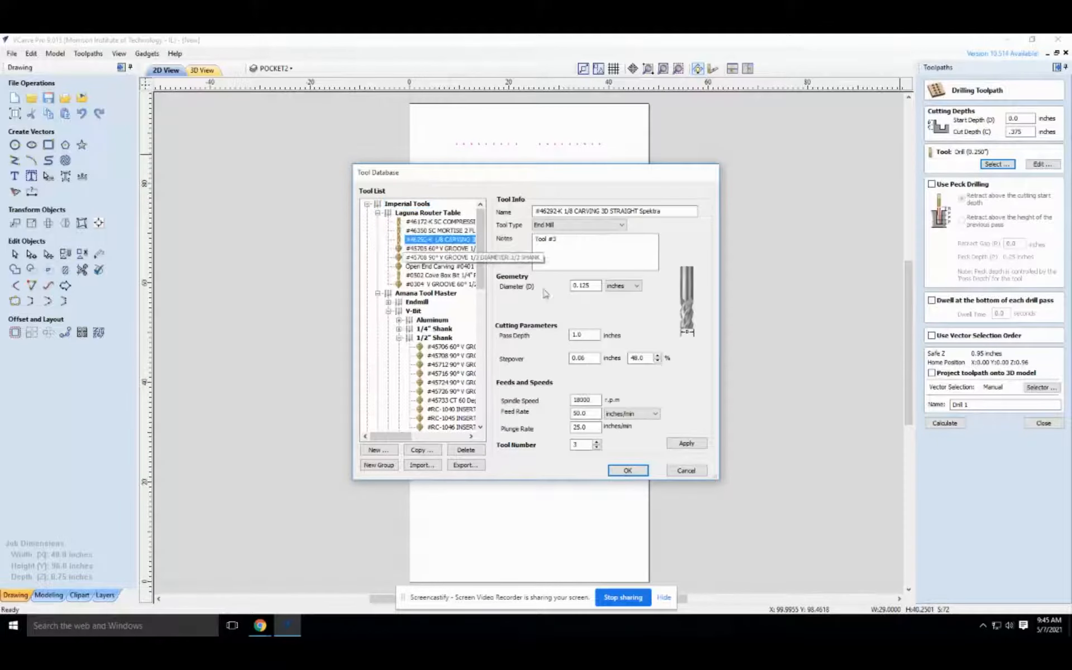
pyautogui.click(631, 474)
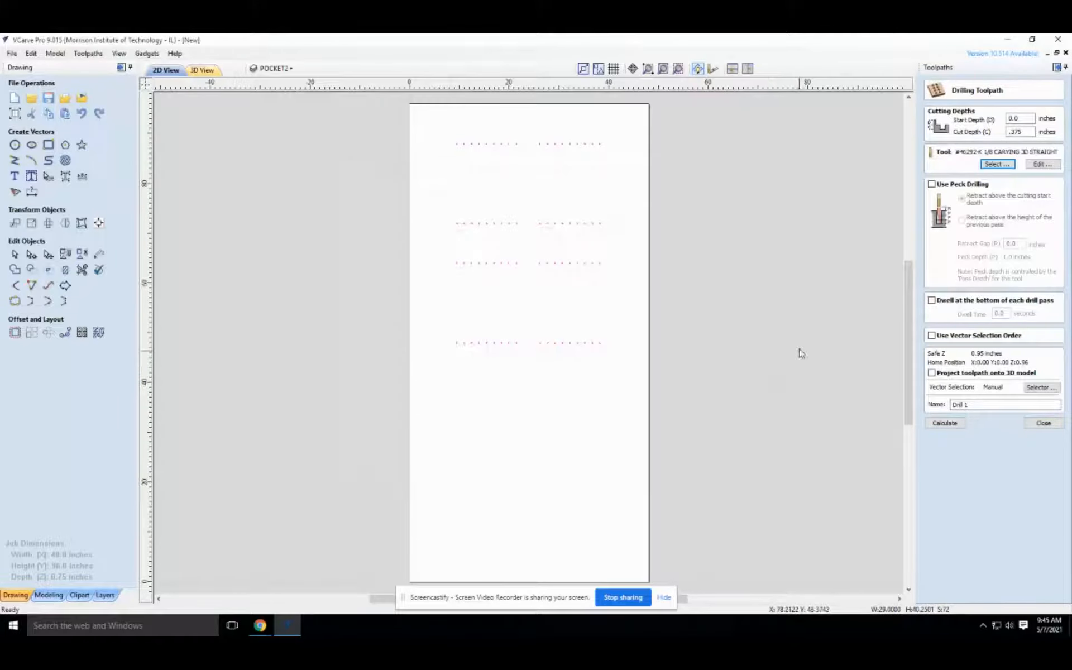
pyautogui.click(953, 424)
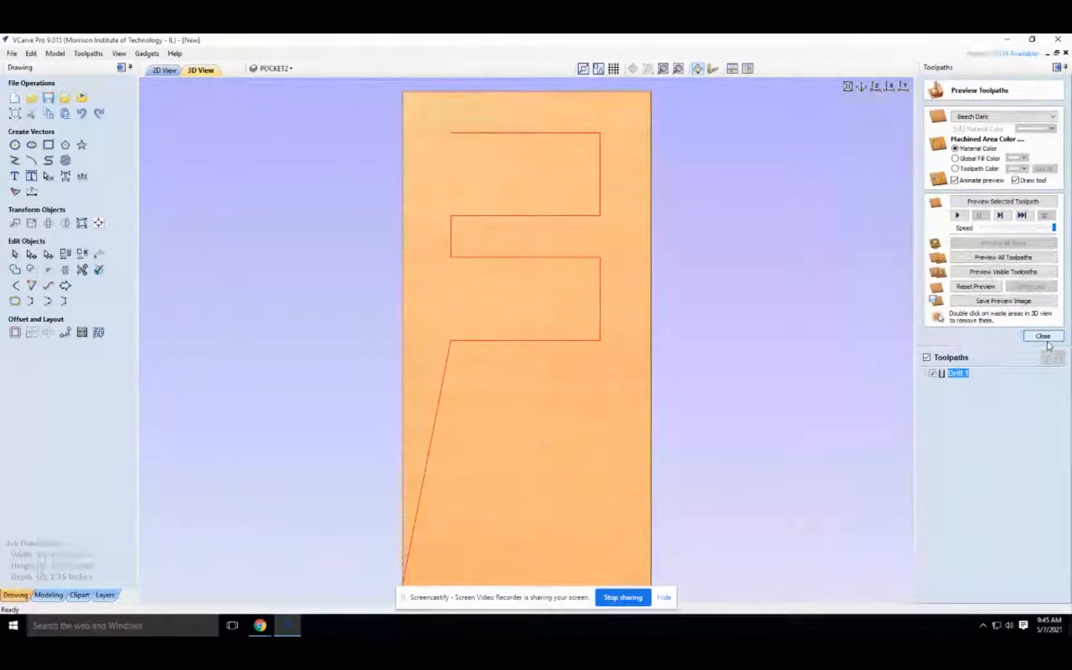
pyautogui.click(1042, 336)
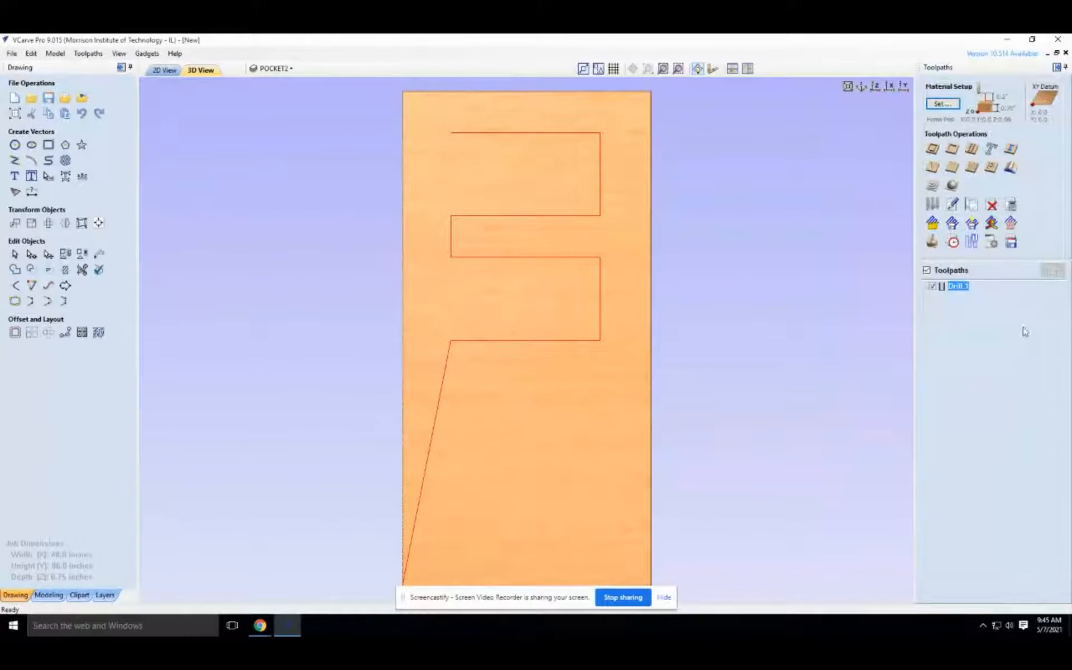
# Return to the 2D view, show only the POCKET2 layer in place of DRILL and hide the Drill 1 toolpath.
pyautogui.click(171, 72)
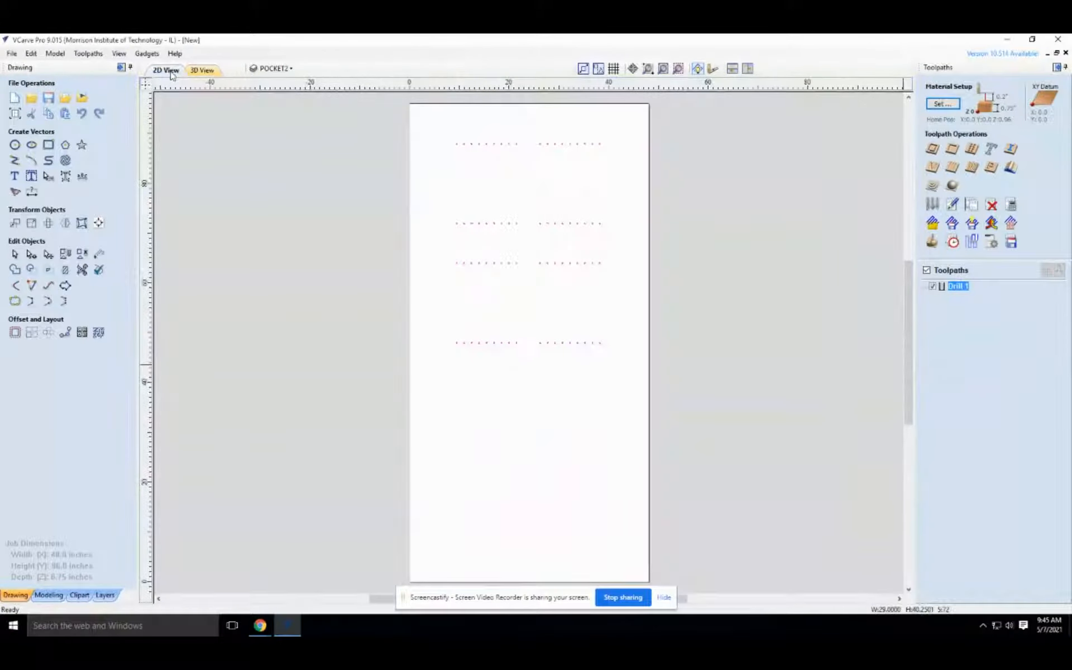
pyautogui.click(330, 153)
pyautogui.click(290, 69)
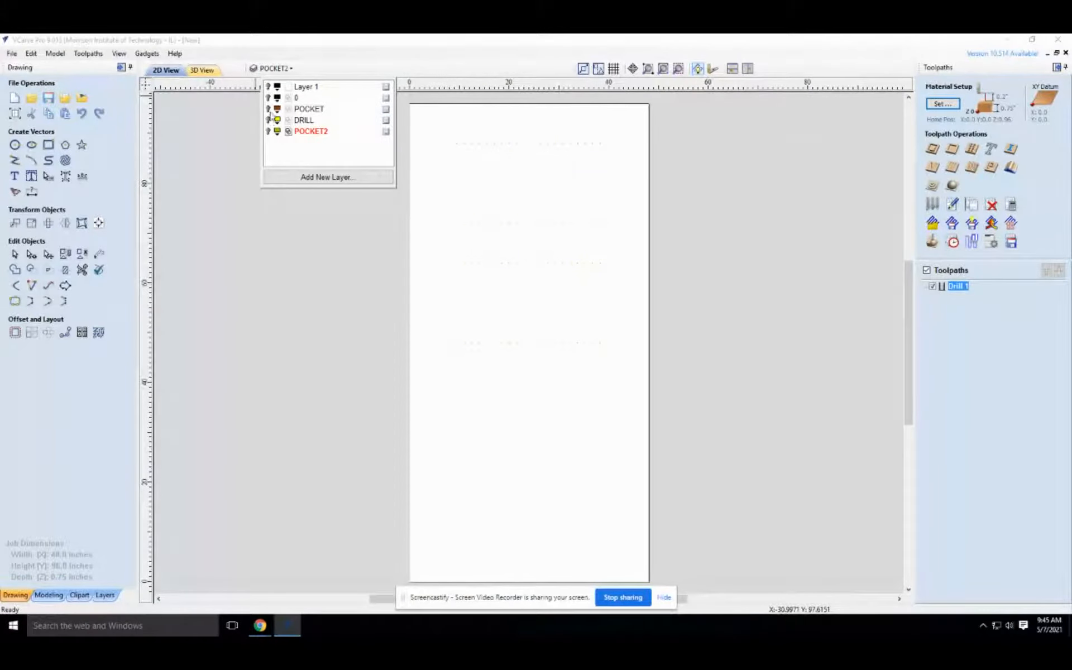
pyautogui.click(268, 133)
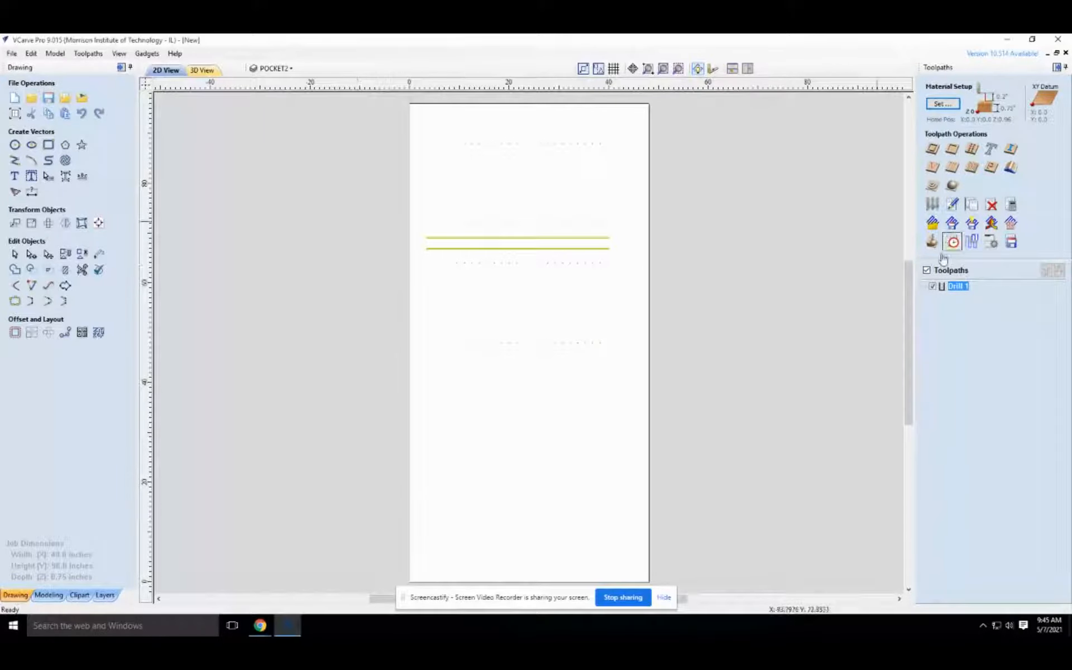
pyautogui.click(932, 286)
# Select both long POCKET2 vectors and set up a pocket toolpath using the #46292-K 1/8 carving tool.
pyautogui.moveTo(626, 222); pyautogui.dragTo(410, 276)
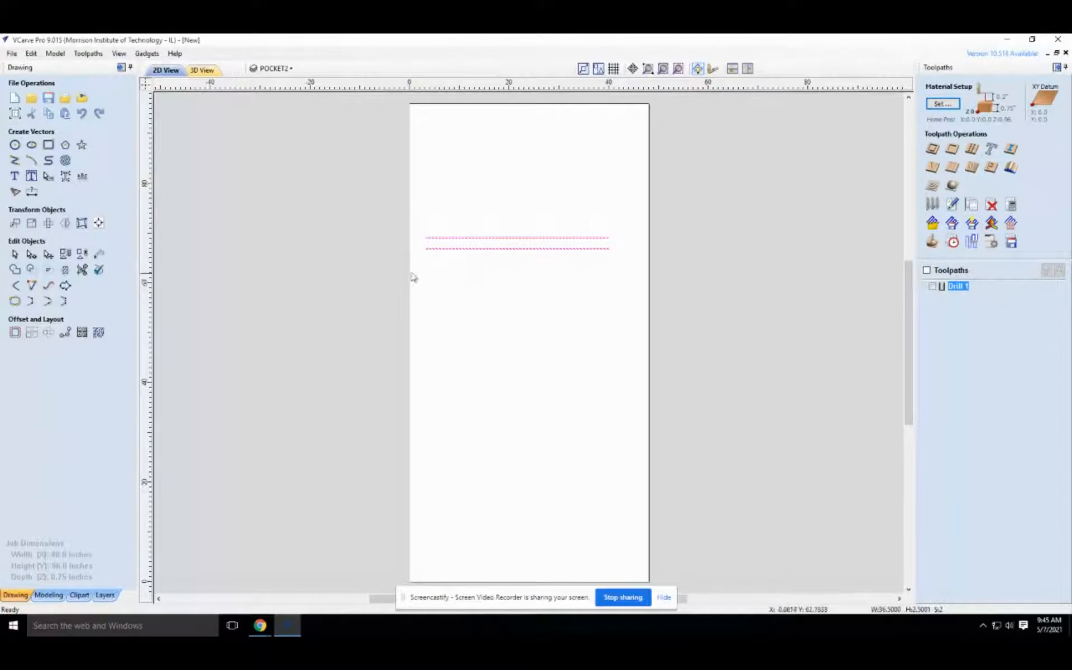
pyautogui.click(951, 149)
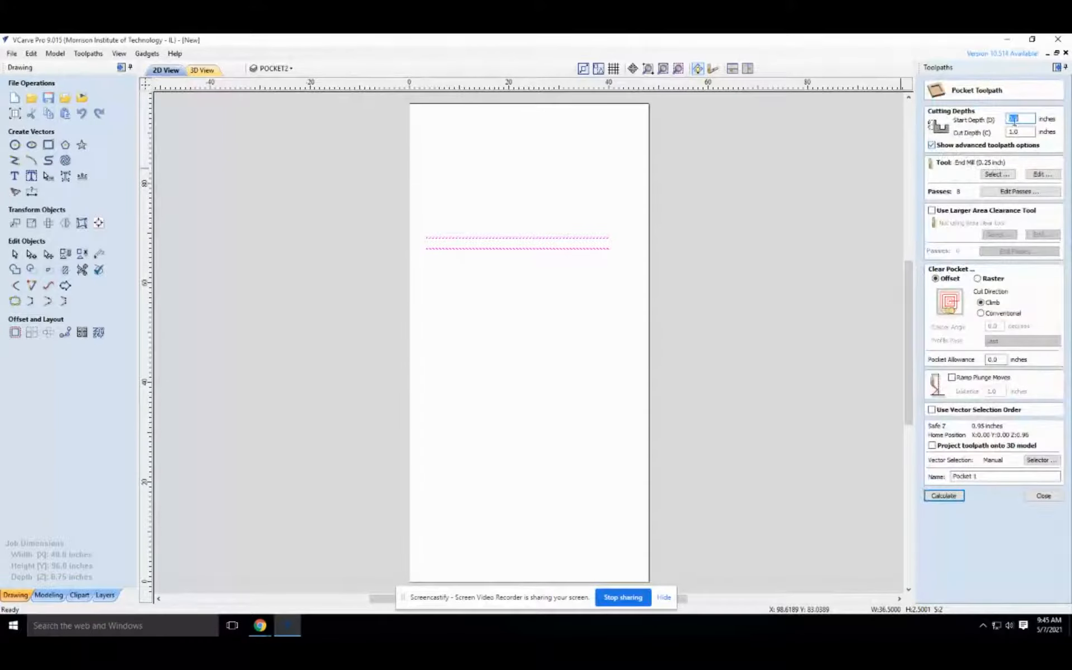
pyautogui.click(994, 175)
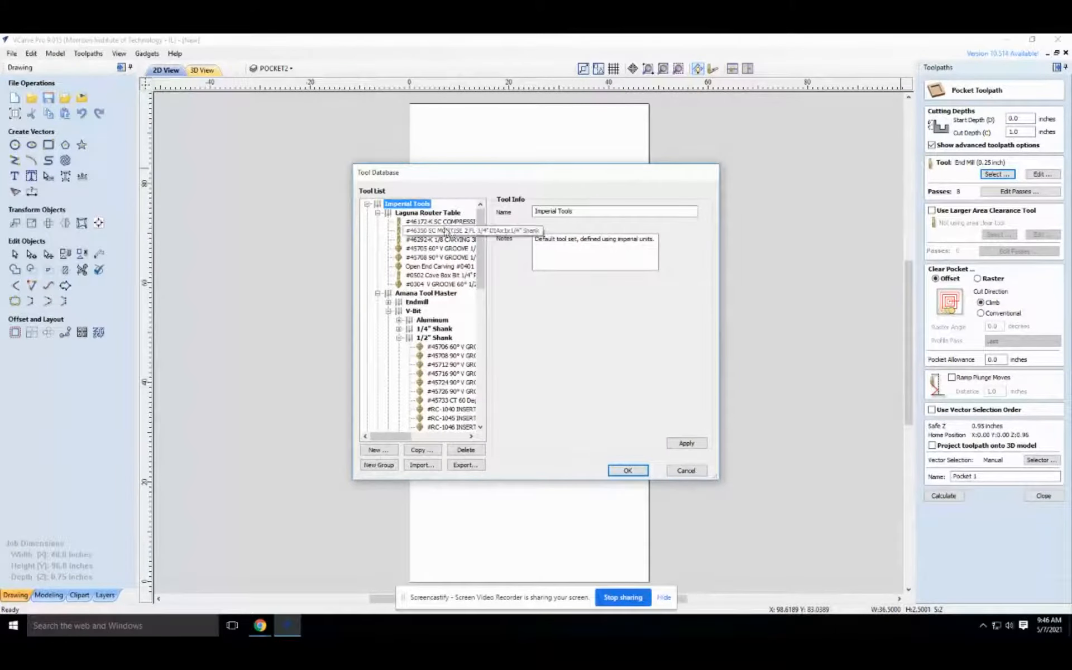
pyautogui.click(441, 239)
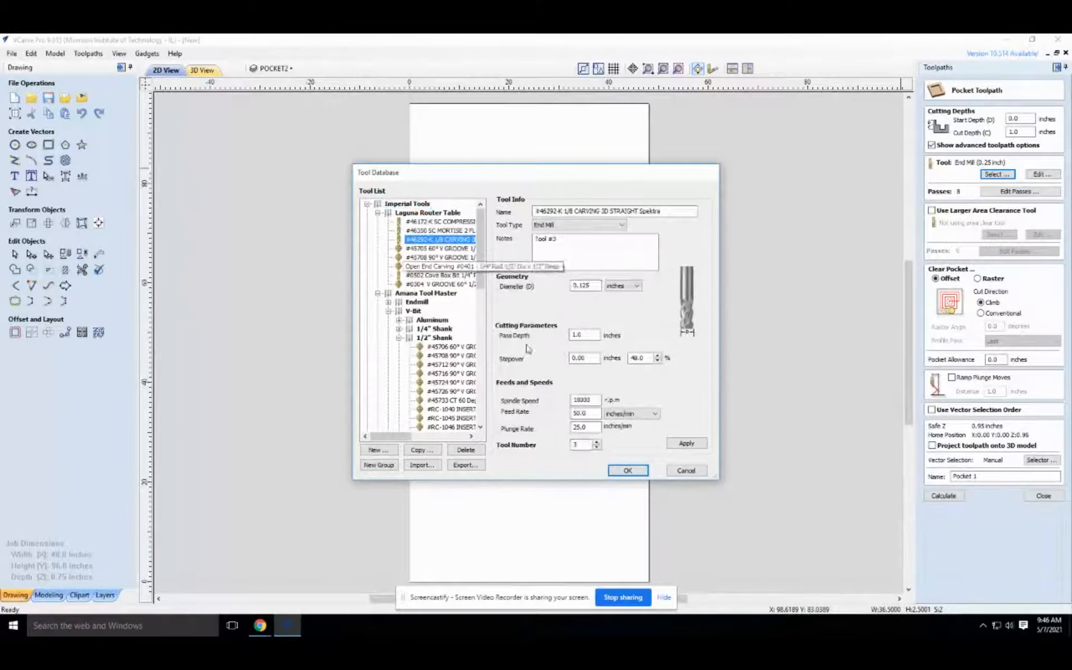
pyautogui.click(627, 470)
# Specify two passes and a .25 inch cut depth for the pocket toolpath and calculate it.
pyautogui.click(993, 192)
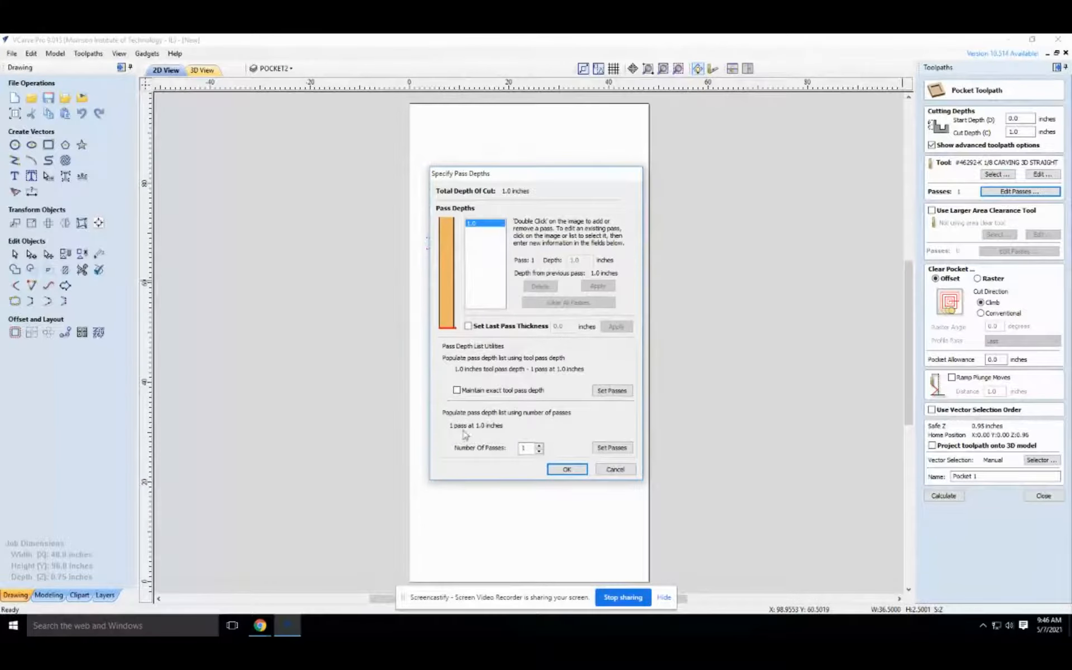
pyautogui.click(539, 445)
pyautogui.click(611, 447)
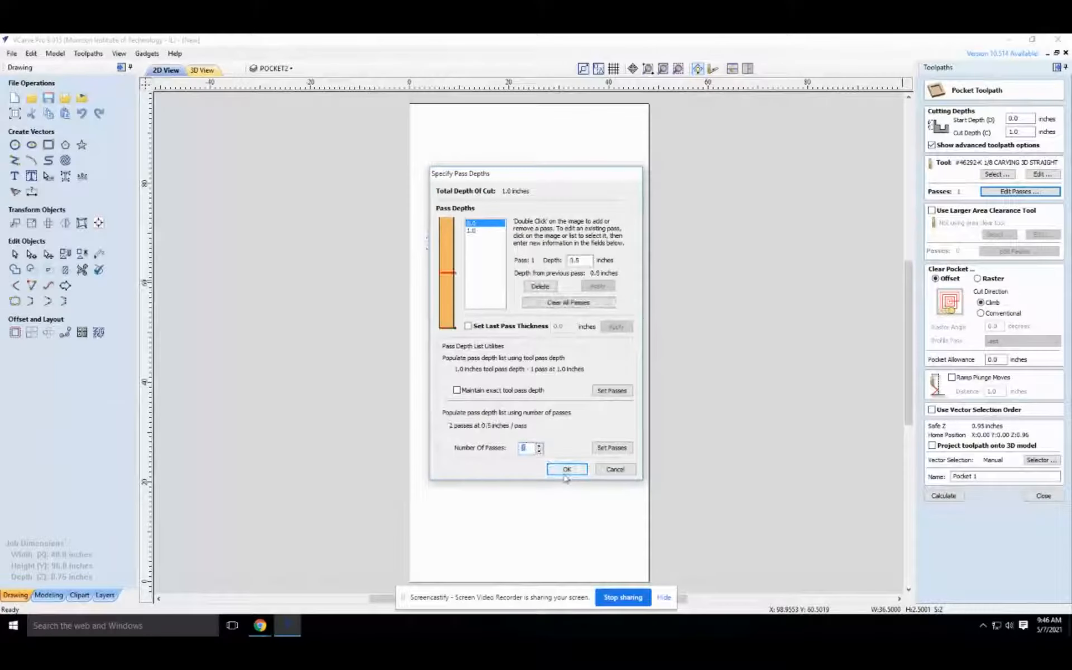
pyautogui.click(567, 469)
pyautogui.moveTo(1030, 131); pyautogui.dragTo(986, 134)
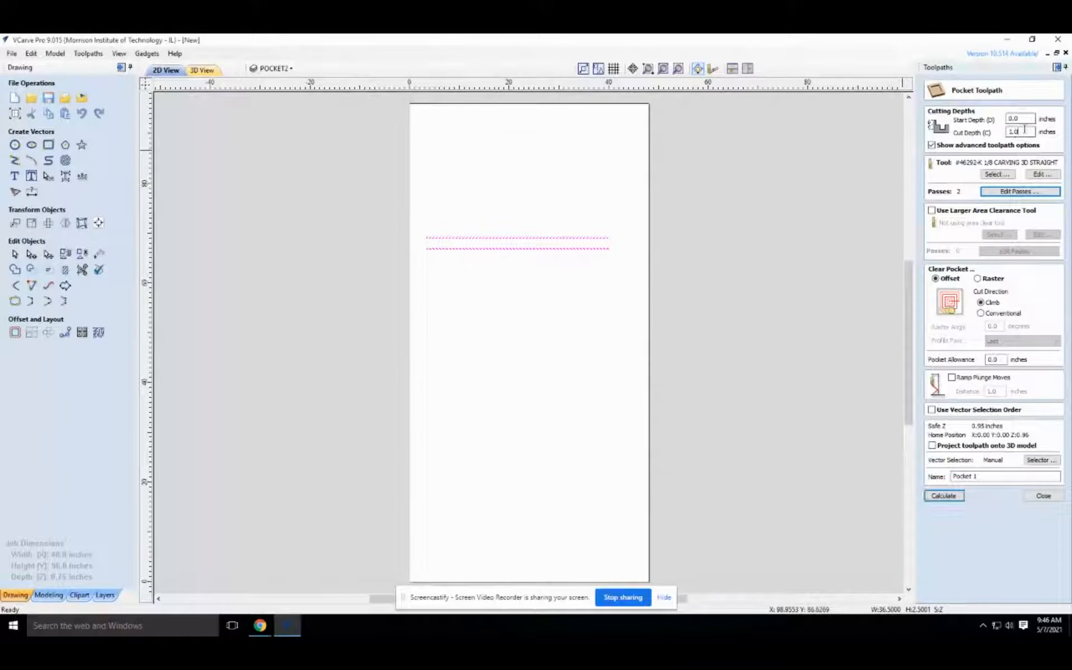
pyautogui.write('.25')
pyautogui.click(944, 495)
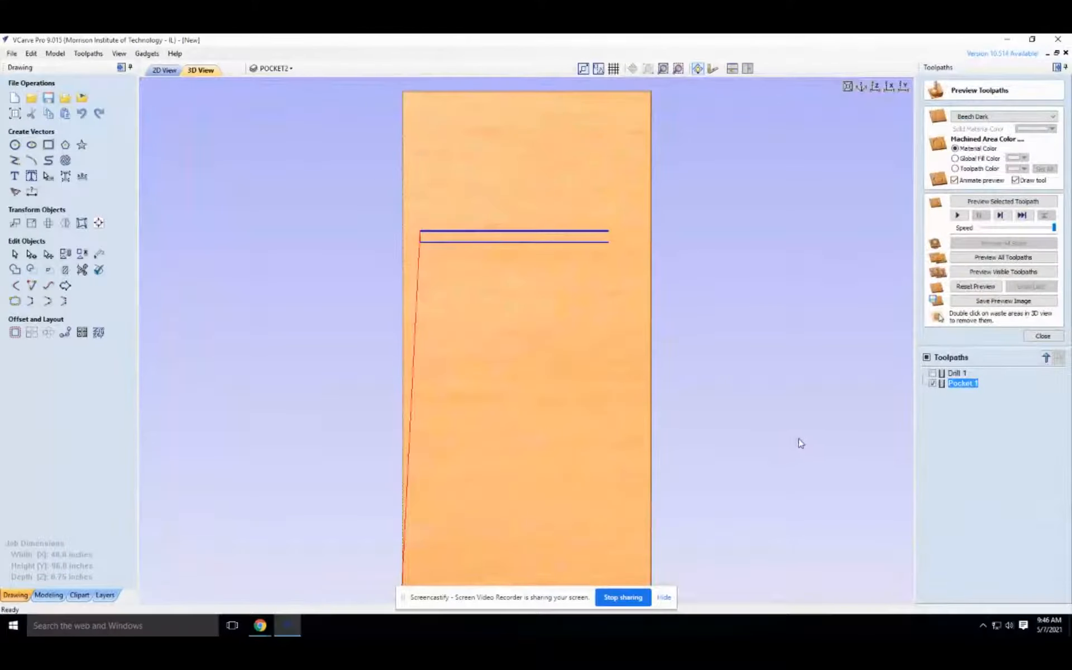
# Hide the Pocket 1 toolpath, return to the 2D view and show the POCKET layer in place of POCKET2.
pyautogui.click(932, 383)
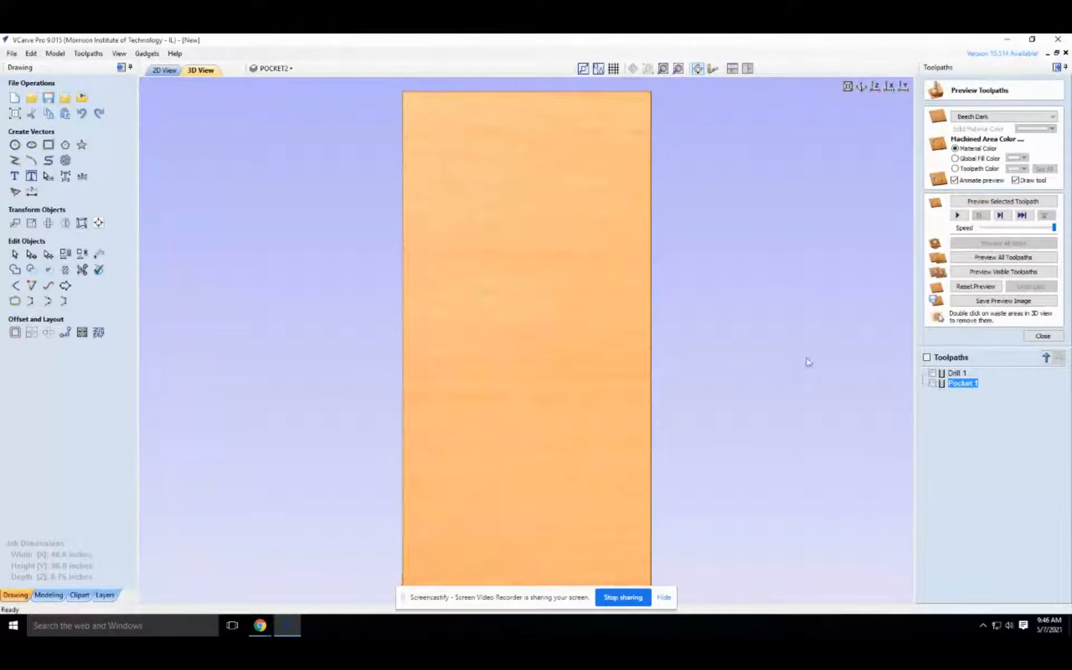
pyautogui.click(164, 72)
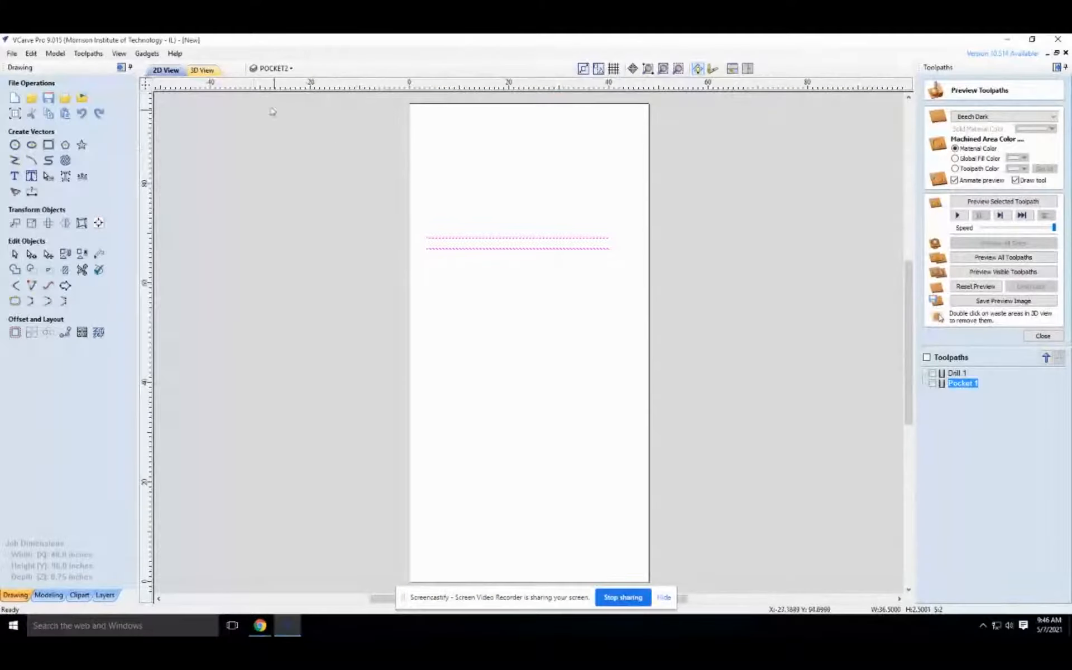
pyautogui.click(288, 70)
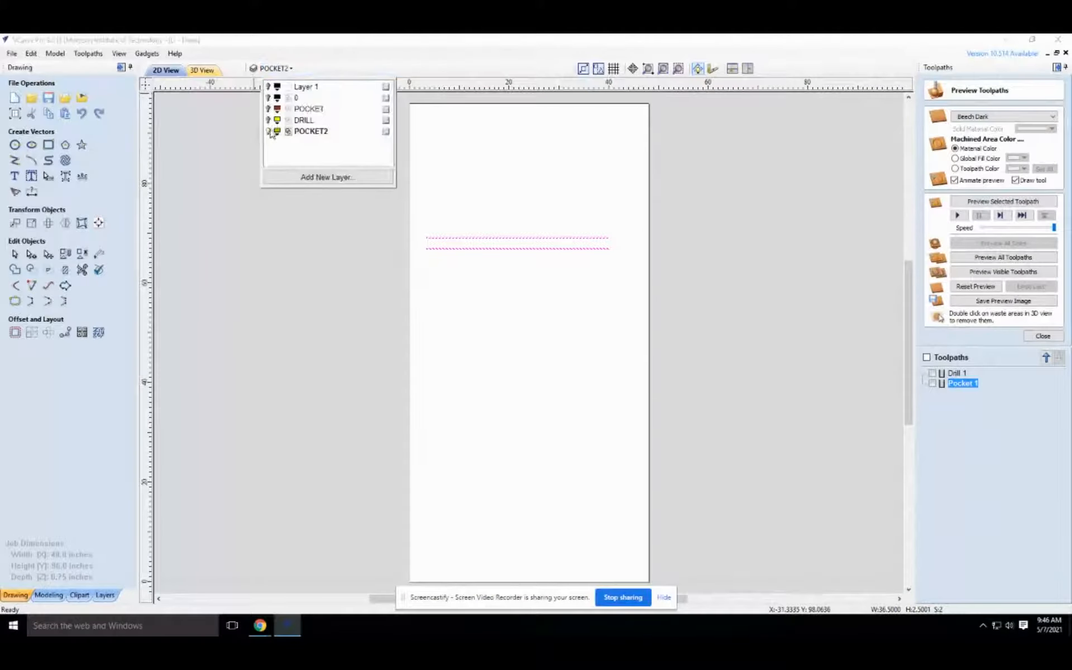
pyautogui.click(269, 132)
pyautogui.click(269, 110)
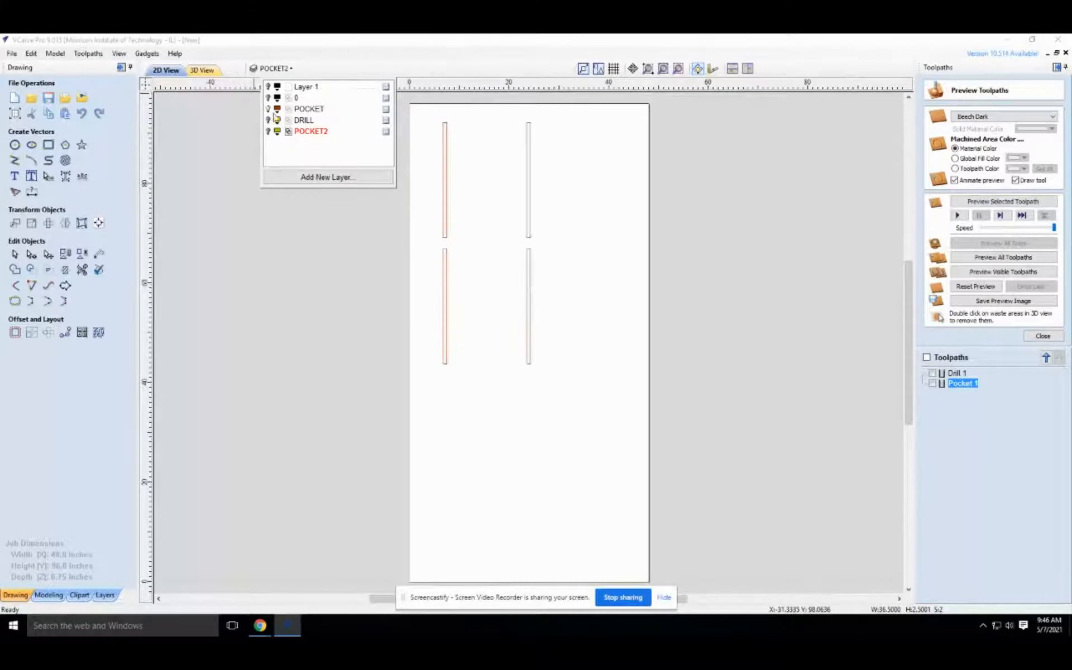
# Select the four vertical POCKET vectors and set up a second pocket toolpath using the #46350 SC Mortise 1/4" tool.
pyautogui.moveTo(423, 115); pyautogui.dragTo(563, 407)
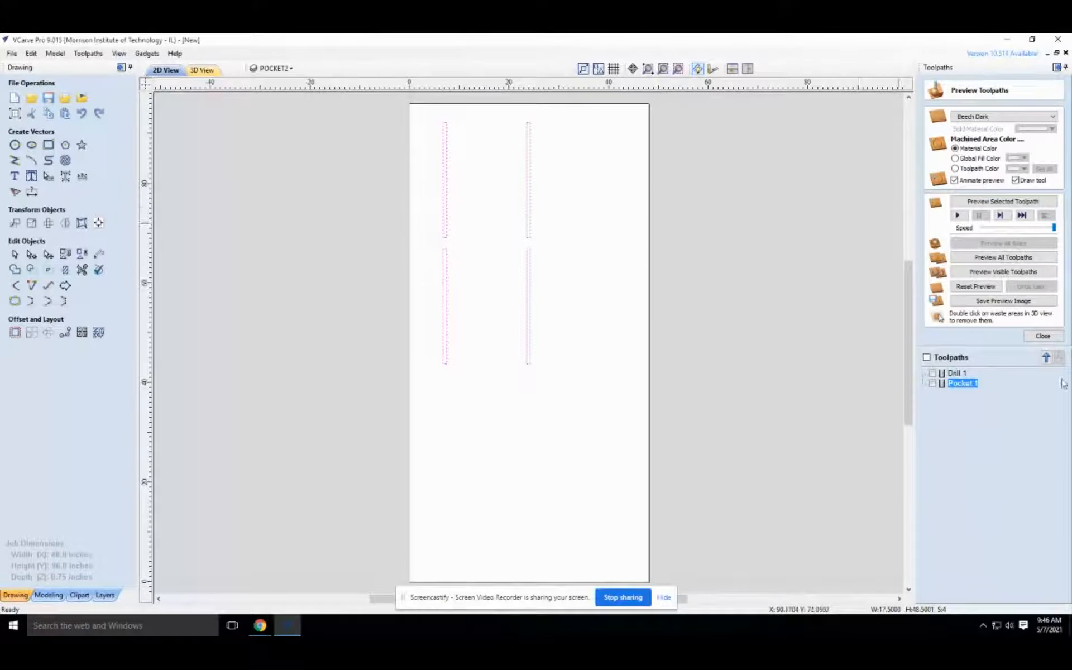
pyautogui.click(1042, 335)
pyautogui.click(952, 149)
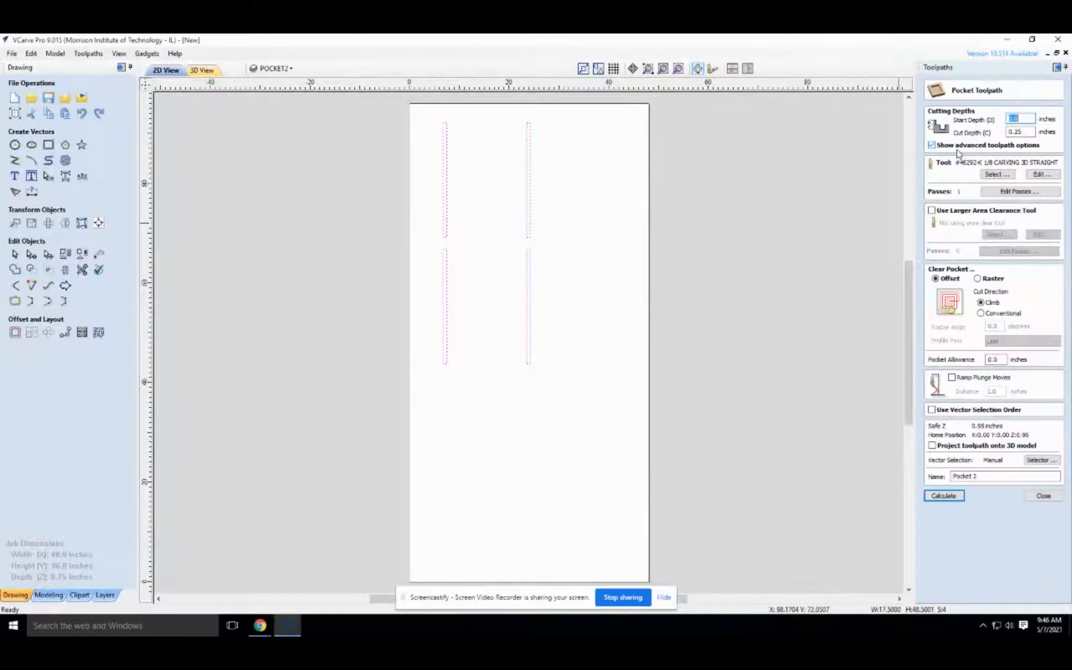
pyautogui.click(1007, 175)
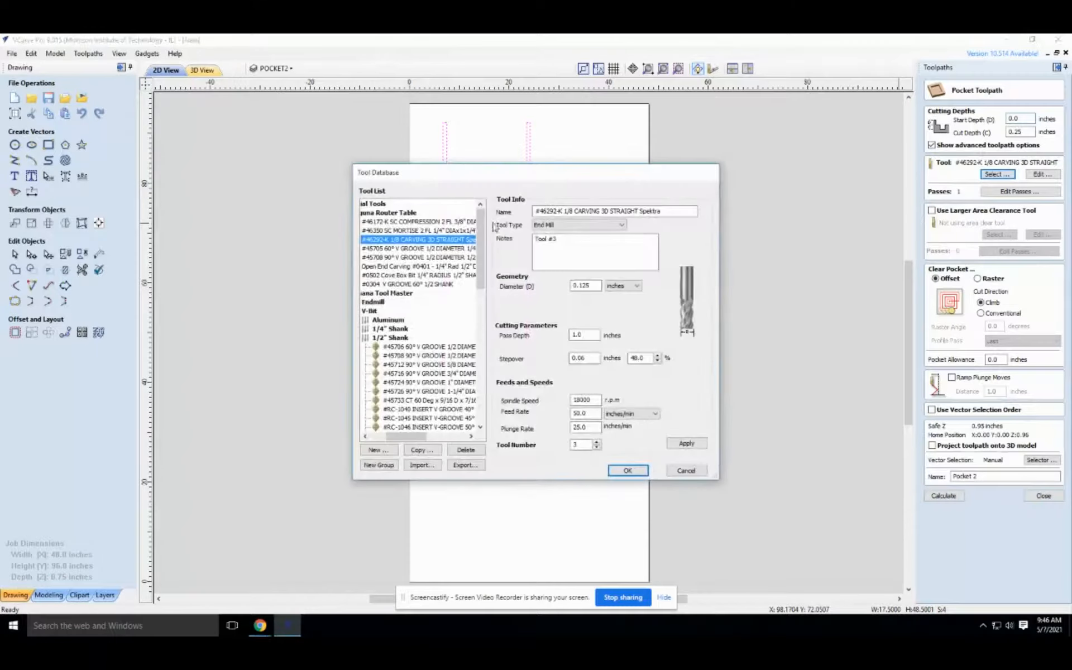
pyautogui.click(411, 230)
pyautogui.click(626, 470)
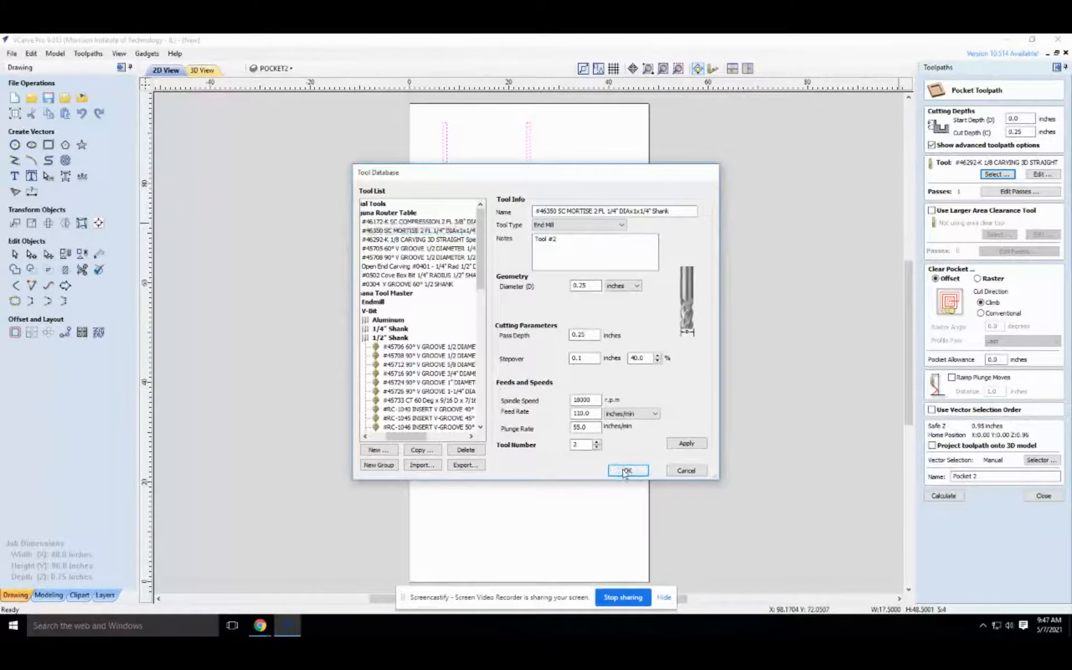
# Specify two passes and a .375 inch cut depth for the second pocket toolpath and calculate it.
pyautogui.click(983, 191)
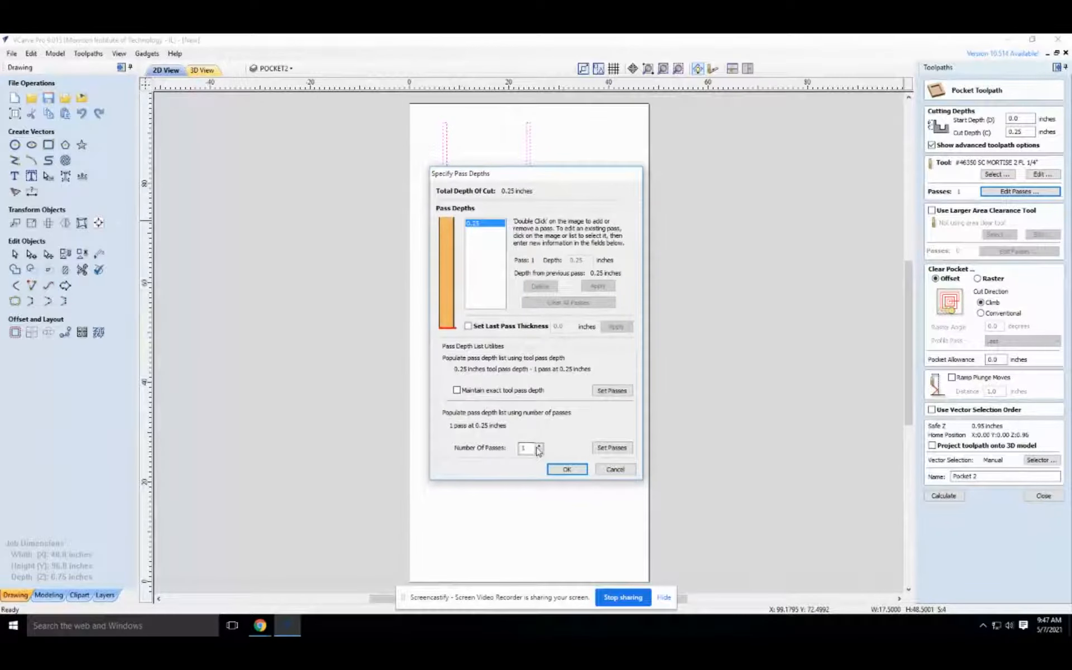
pyautogui.click(539, 448)
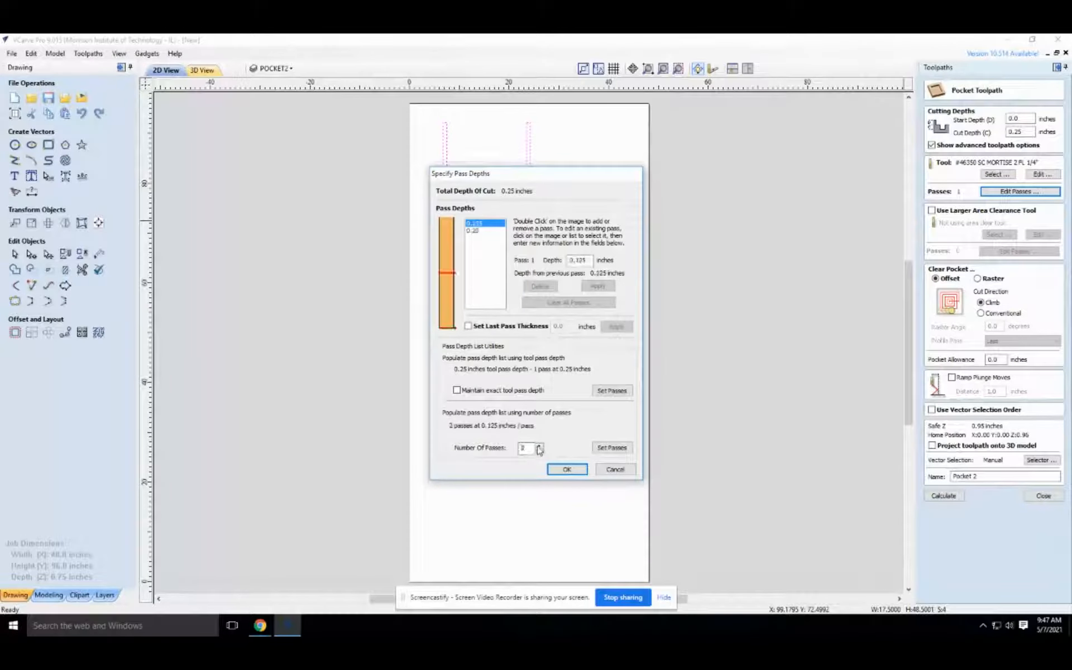
pyautogui.click(565, 468)
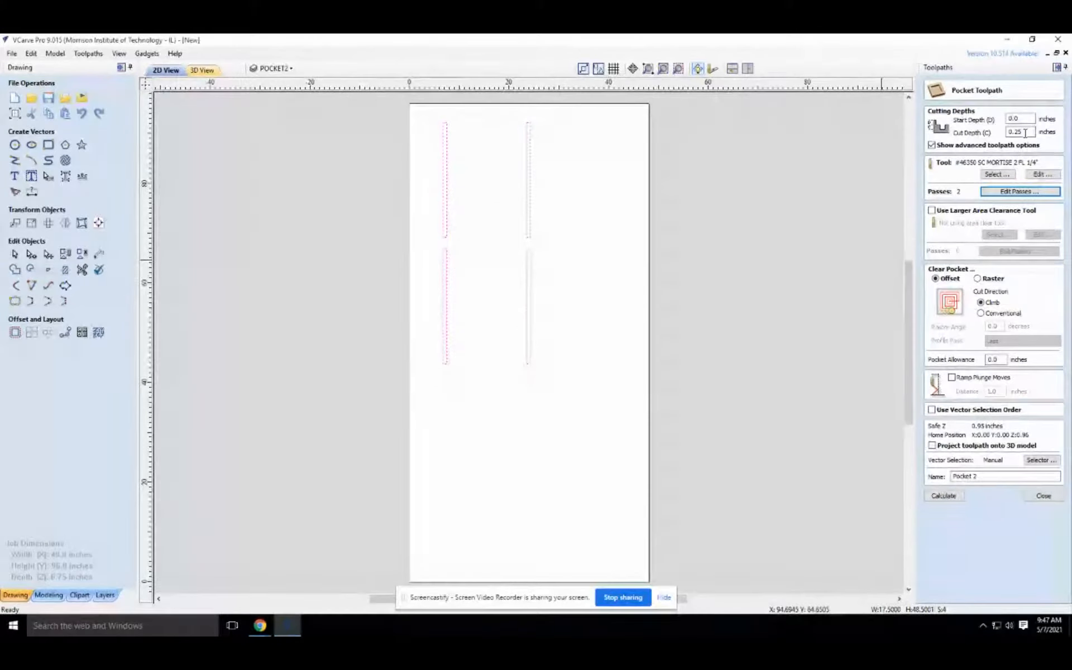
pyautogui.moveTo(1025, 133); pyautogui.dragTo(1003, 140)
pyautogui.write('.37')
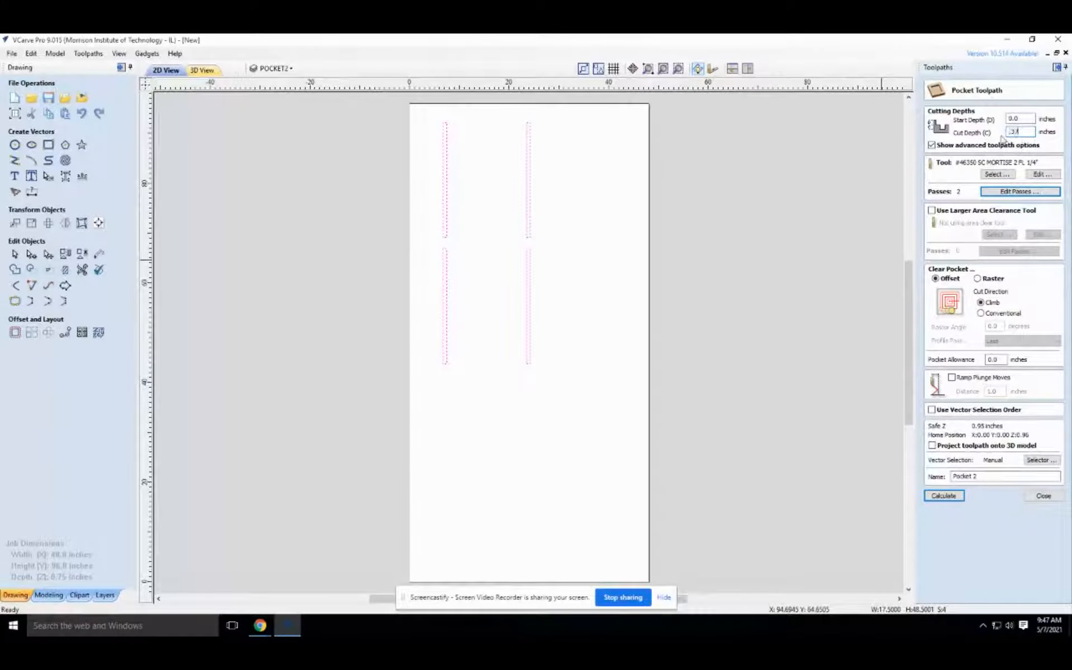
pyautogui.write('5')
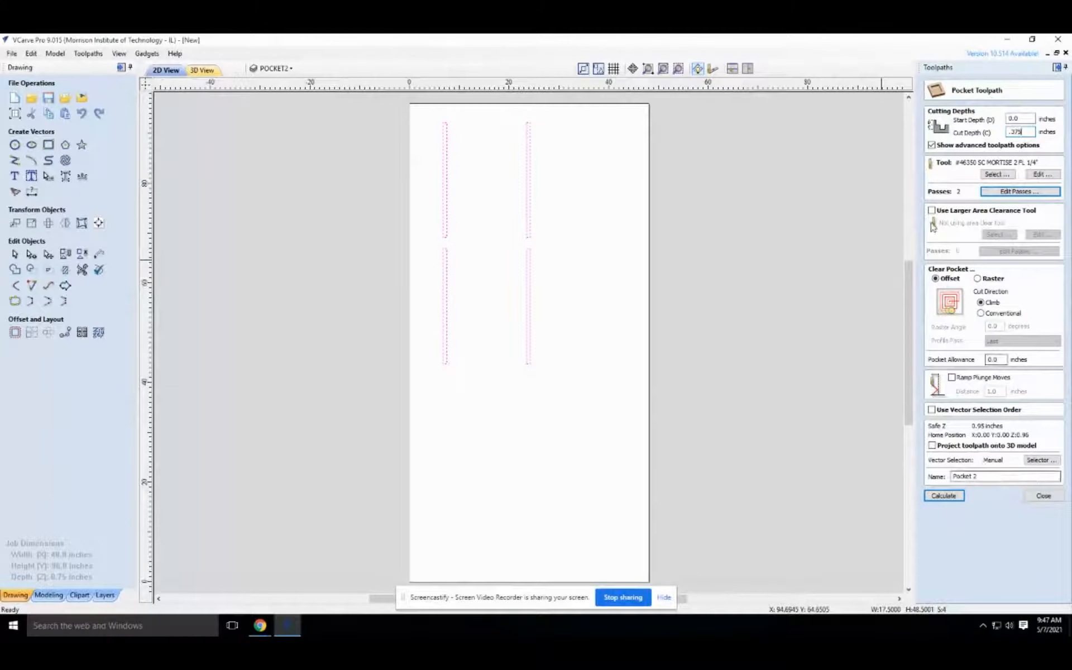
pyautogui.click(944, 496)
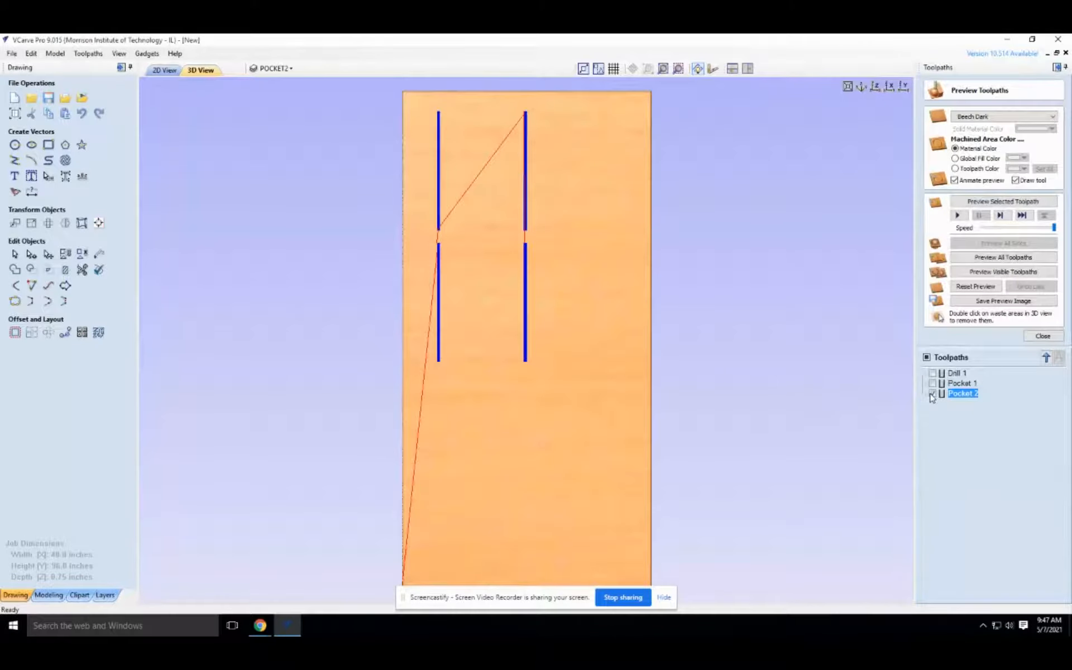
# Hide the Pocket 2 toolpath and show only the 0 layer's part outlines in the 2D view.
pyautogui.click(930, 395)
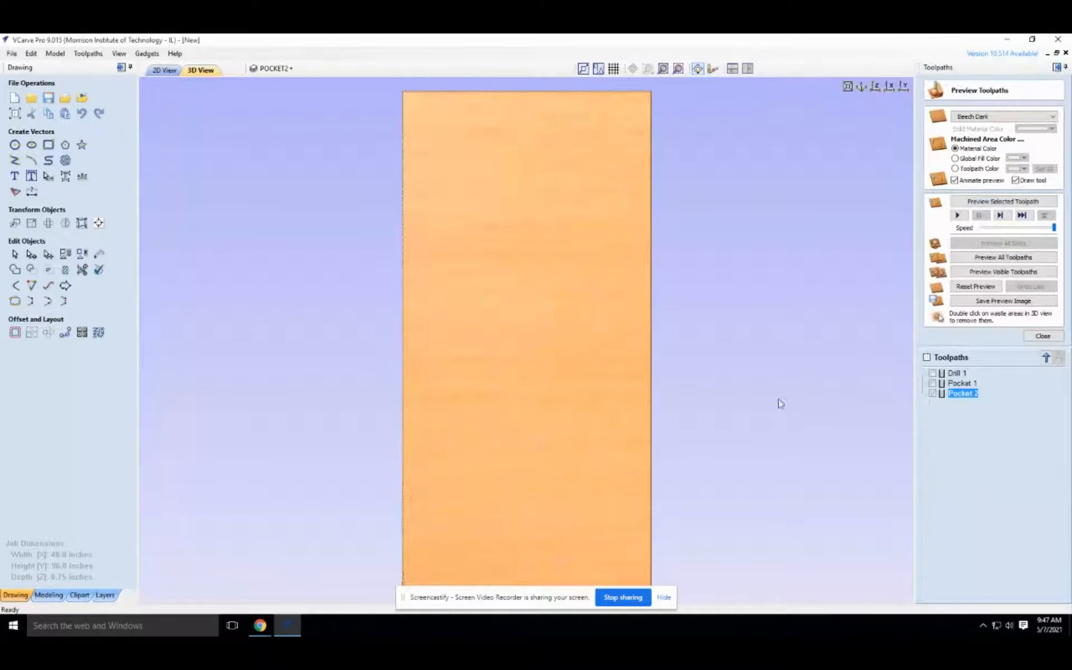
pyautogui.click(291, 69)
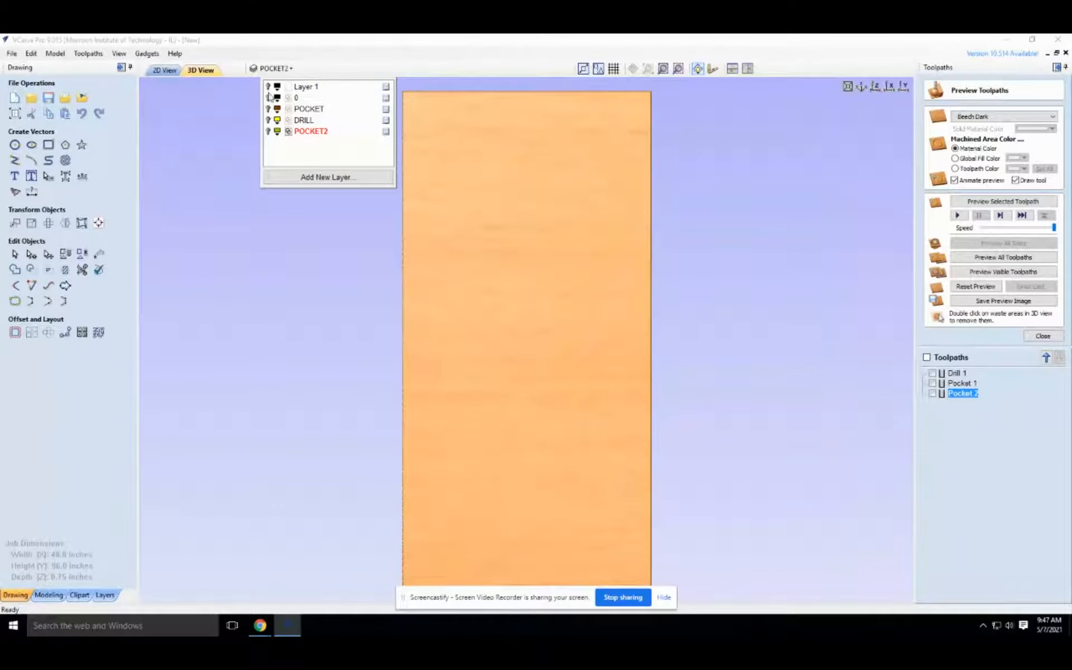
pyautogui.click(171, 69)
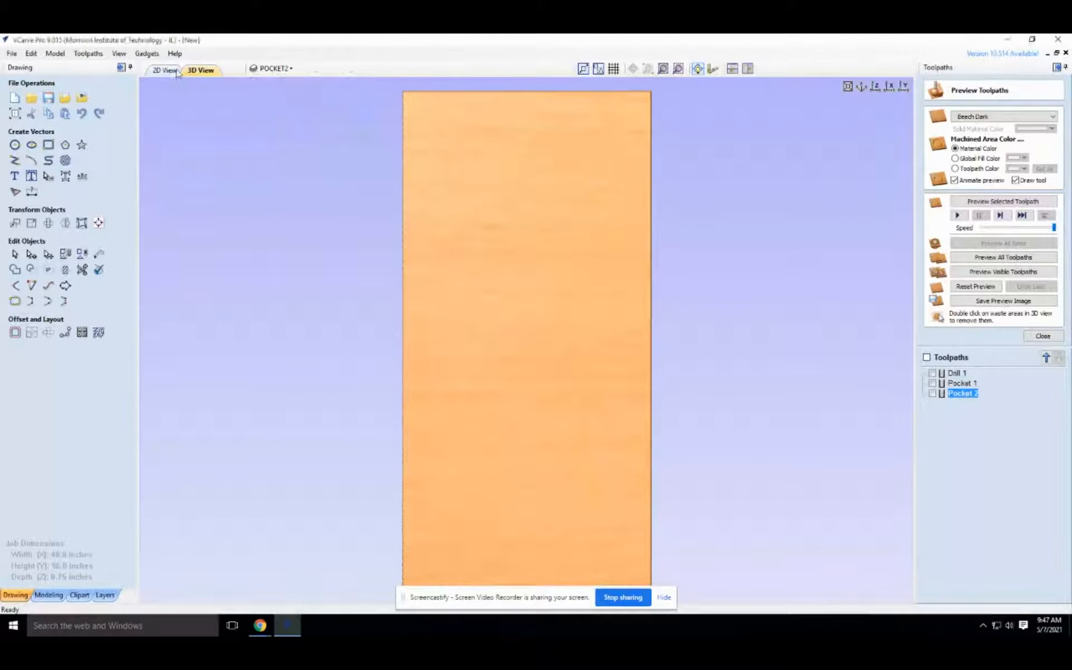
pyautogui.click(170, 71)
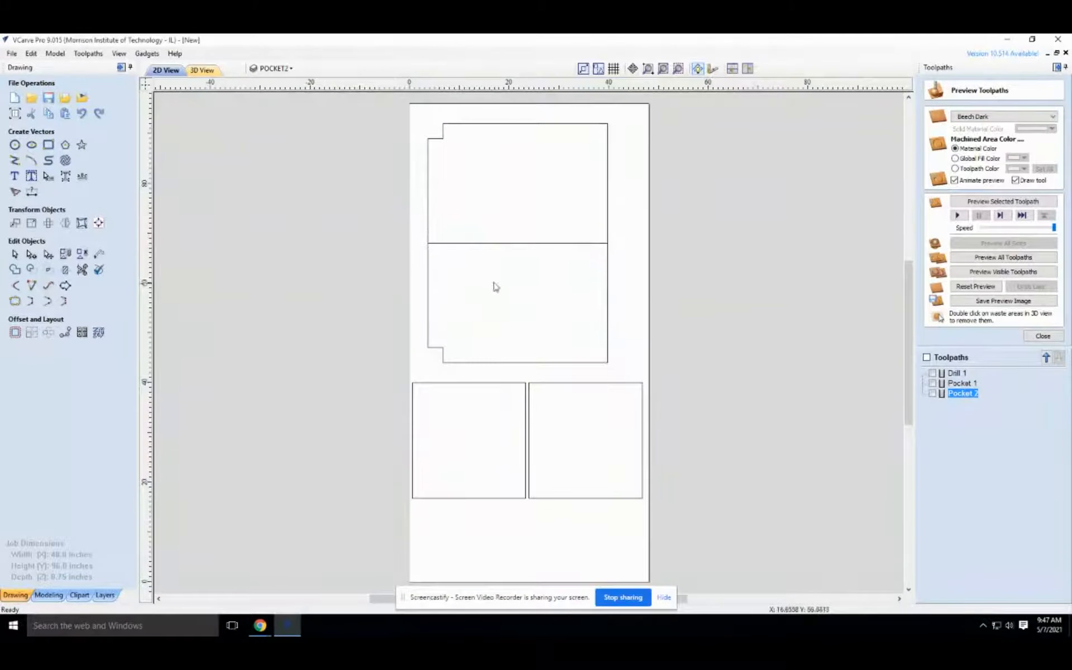
pyautogui.scroll(1, 517, 253)
pyautogui.scroll(-1, 517, 253)
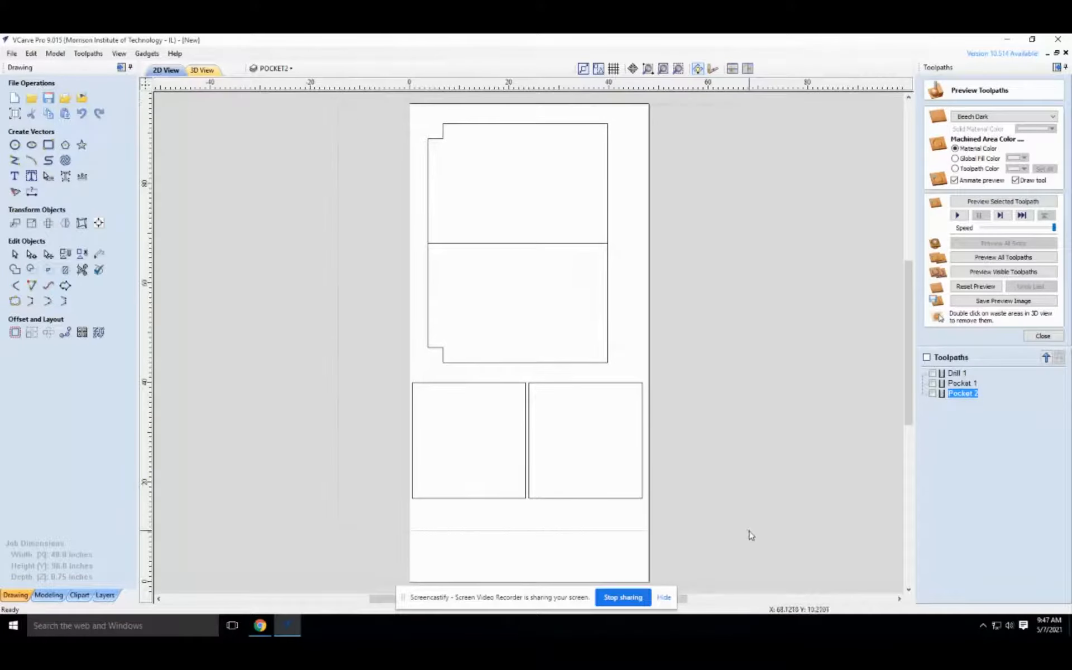
# Select all the part outlines, close the preview and set up a 2D profile toolpath with a .75 inch cut depth.
pyautogui.hotkey('ctrl', 'a')
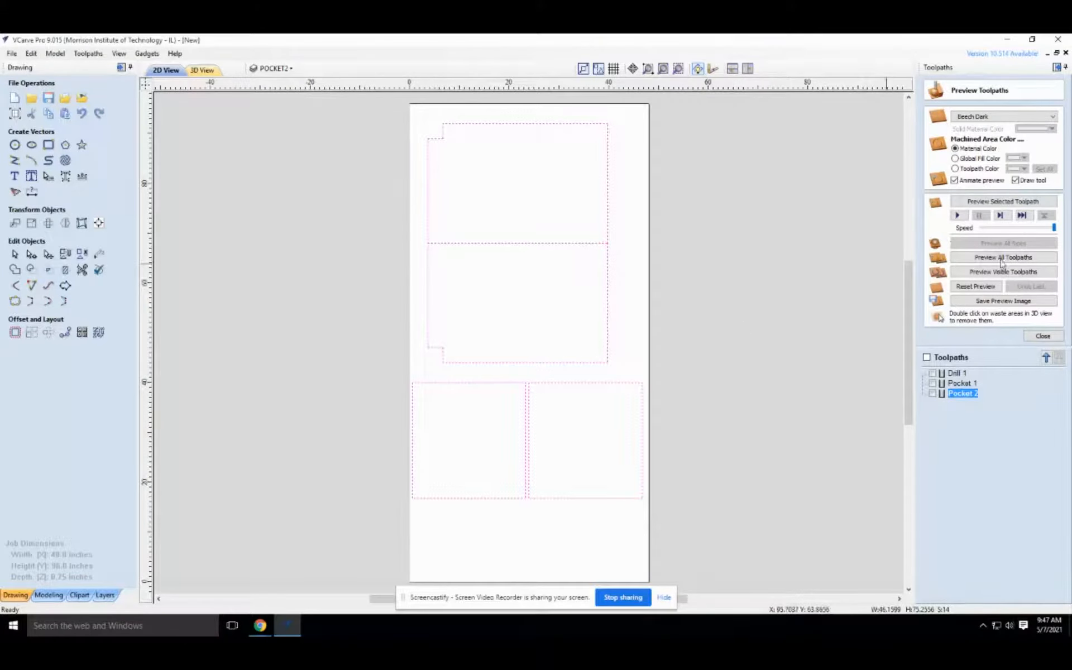
pyautogui.click(1045, 335)
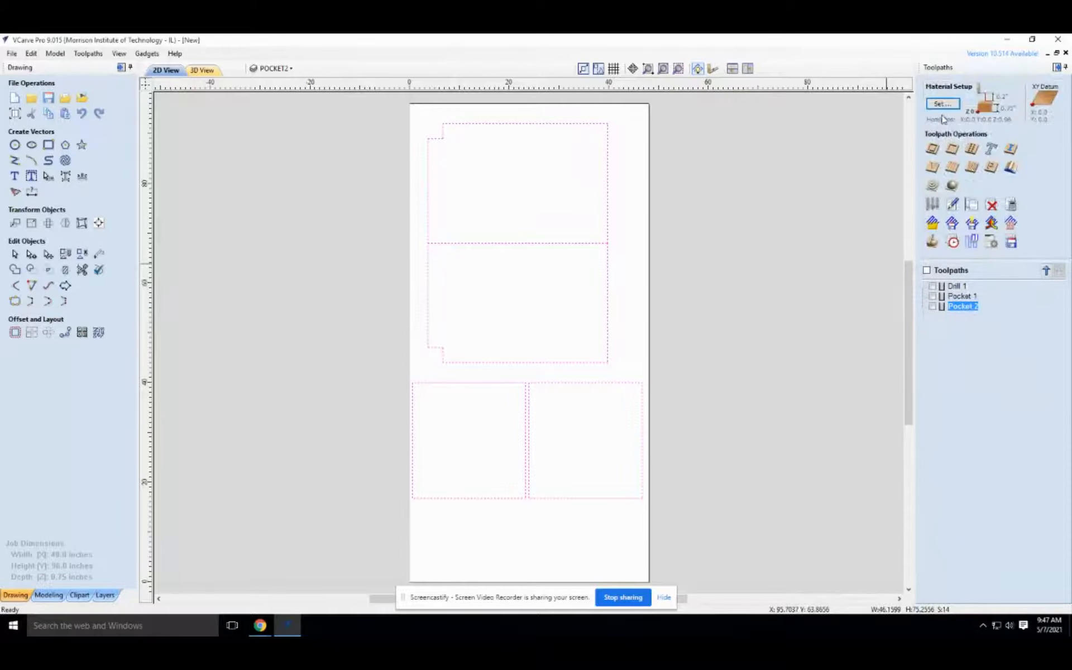
pyautogui.click(933, 148)
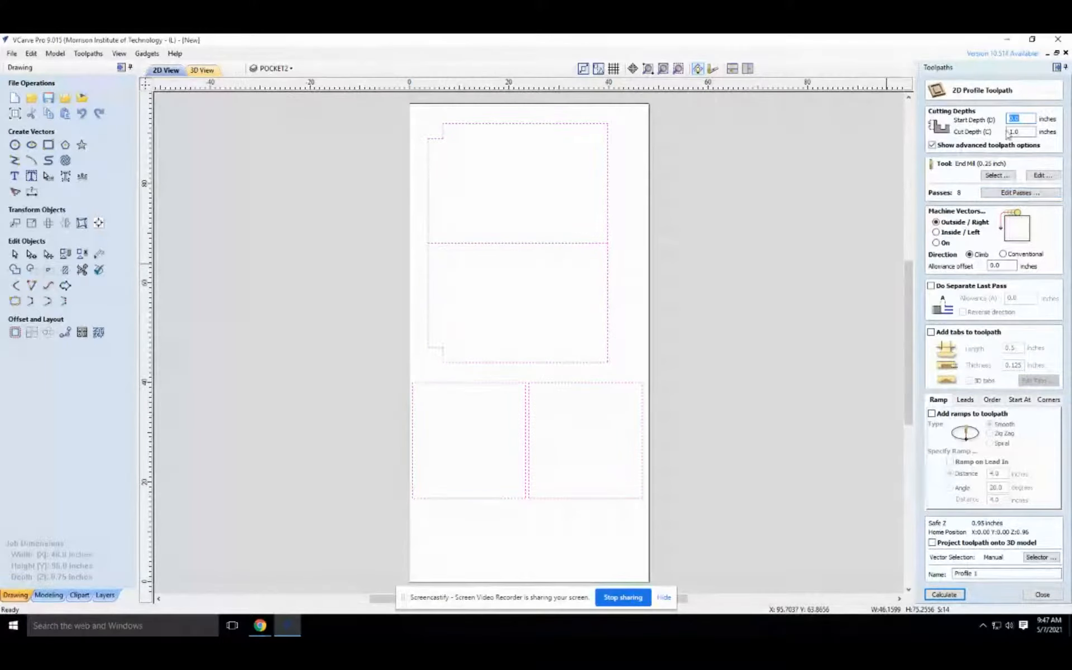
pyautogui.press('Tab')
pyautogui.write('.75')
# Set the profile toolpath's number of passes to 4.
pyautogui.click(1008, 192)
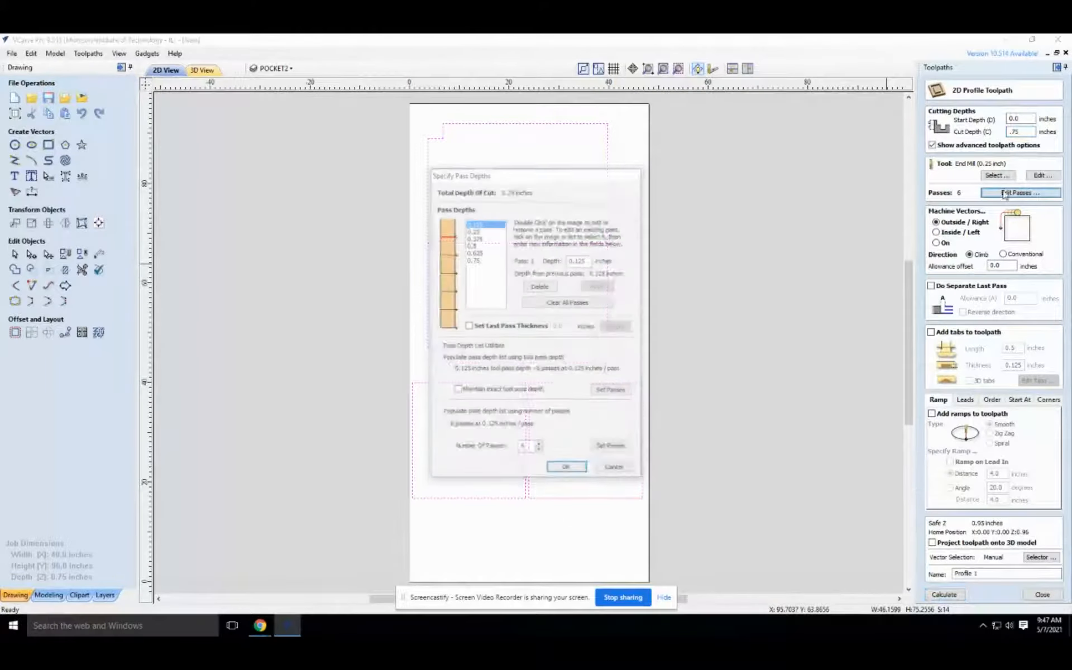
pyautogui.click(539, 450)
pyautogui.click(539, 450)
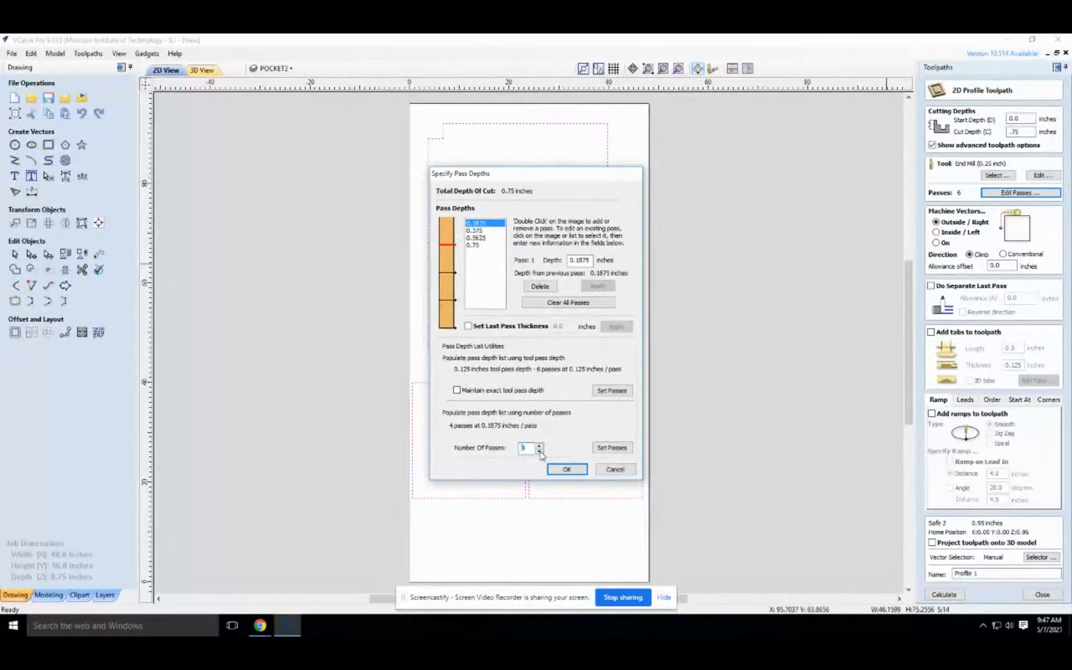
pyautogui.click(567, 471)
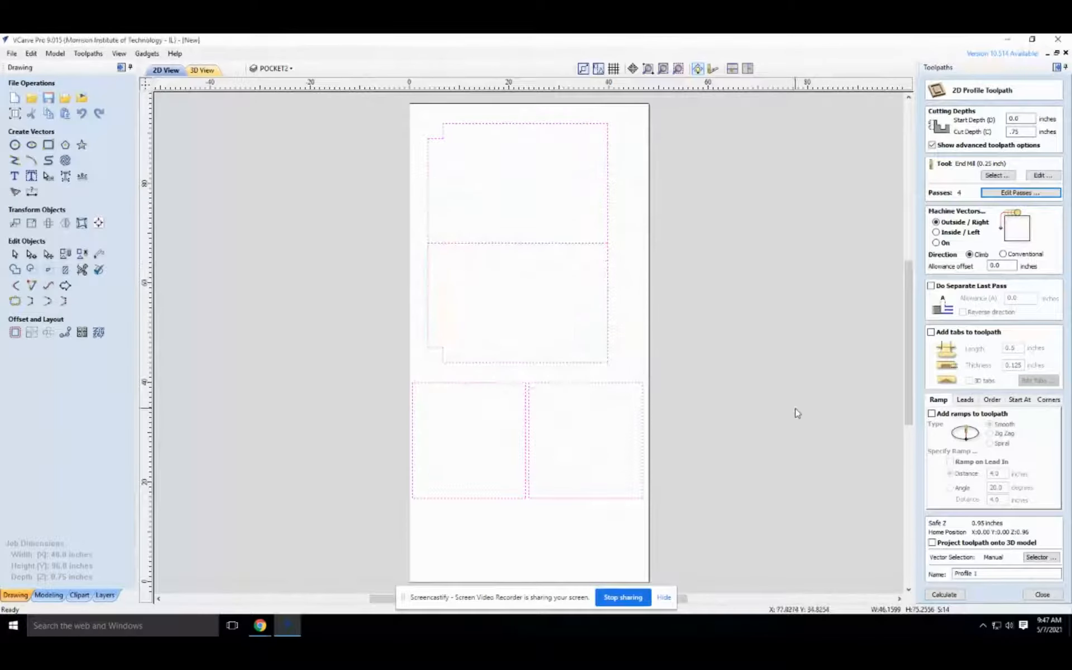
# Add tabs to the profile toolpath with a length of 0.375 inches and a thickness of 0.1 inches.
pyautogui.click(930, 334)
pyautogui.click(930, 334)
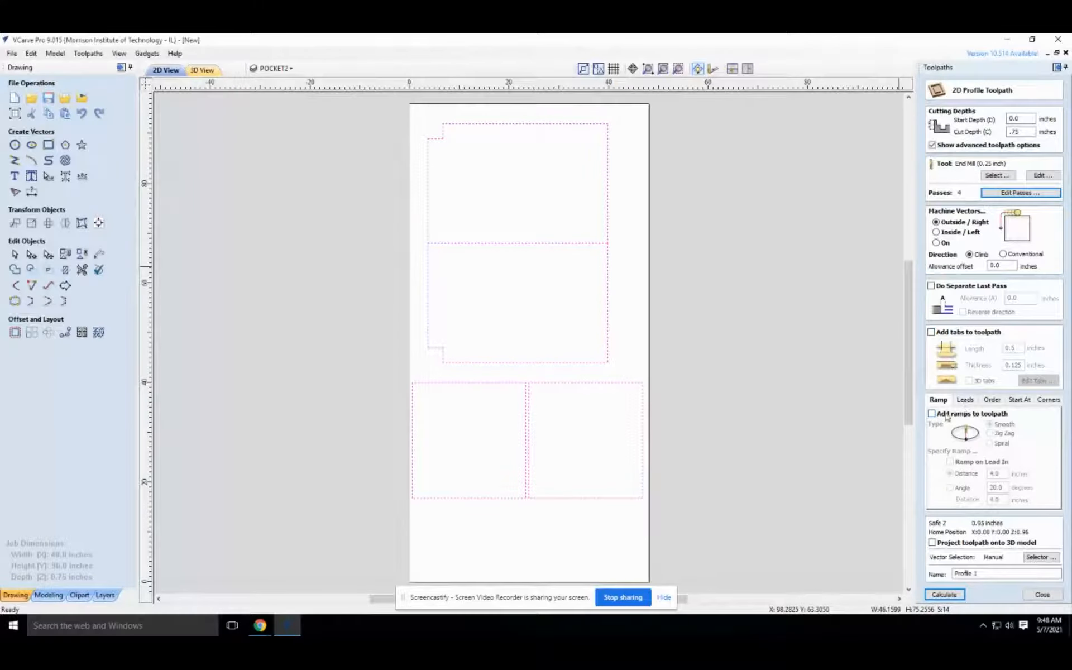
pyautogui.click(930, 332)
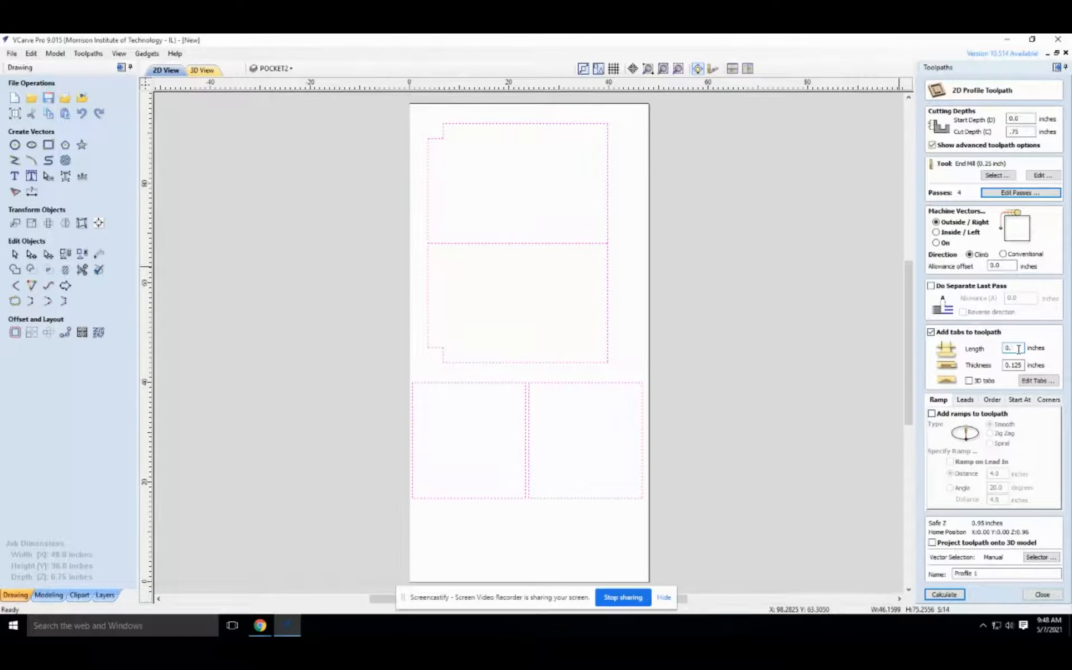
pyautogui.write('375')
pyautogui.write('.1')
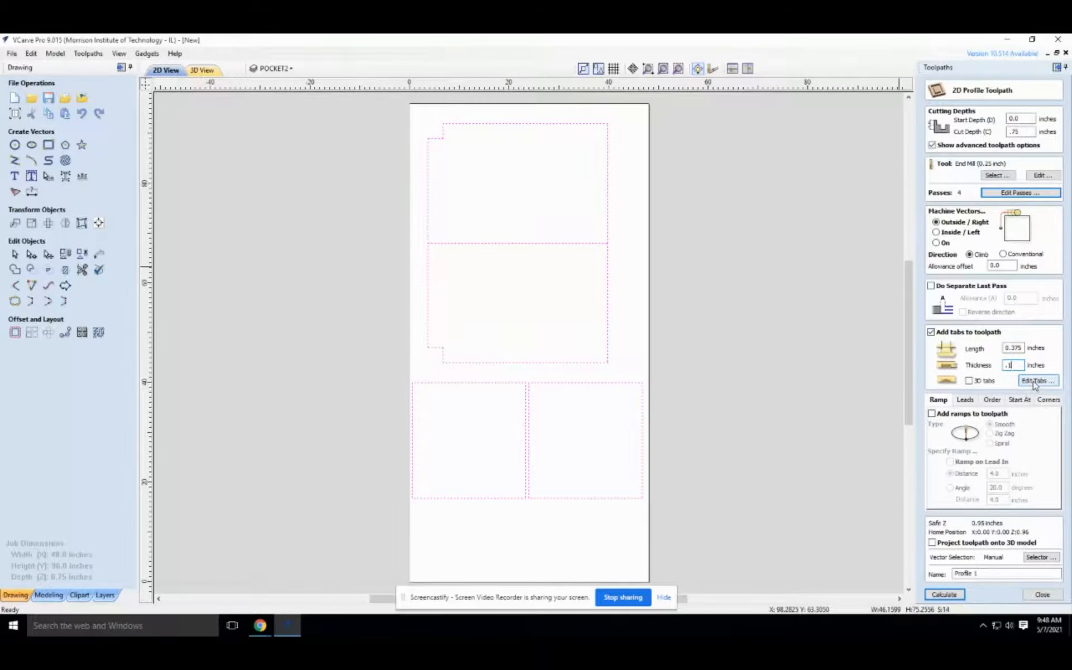
# Place two tabs manually along the left edge of each of the two large notched panels.
pyautogui.click(1034, 382)
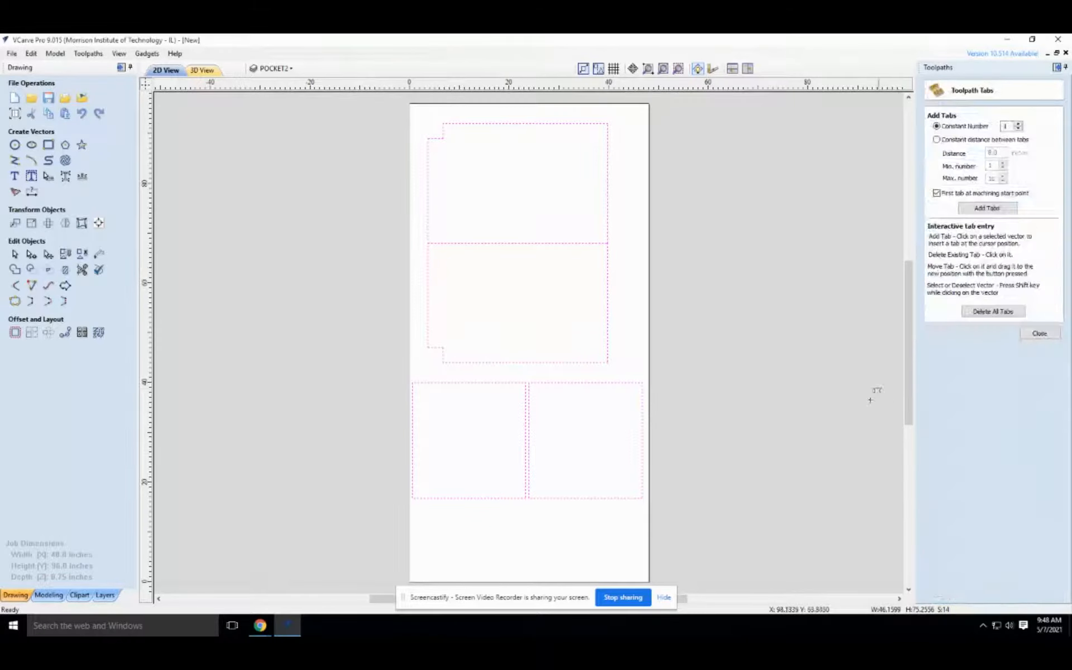
pyautogui.click(428, 161)
pyautogui.click(427, 206)
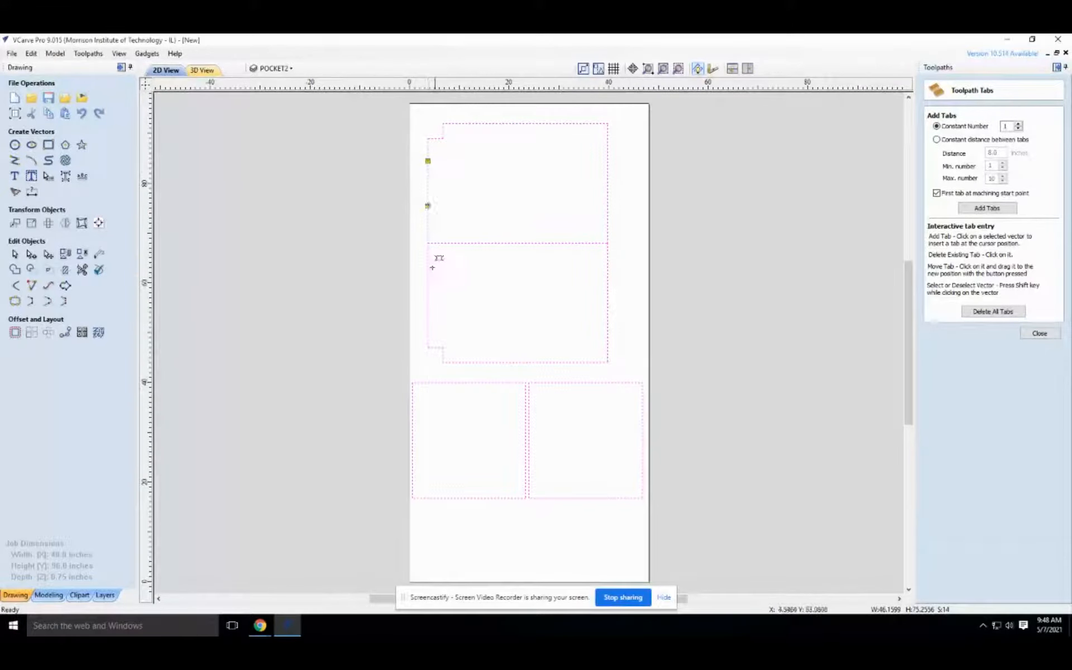
pyautogui.click(428, 273)
pyautogui.click(427, 321)
# Place two tabs on the upper edge of each of the two lower rectangular panels and finish tab editing.
pyautogui.click(466, 382)
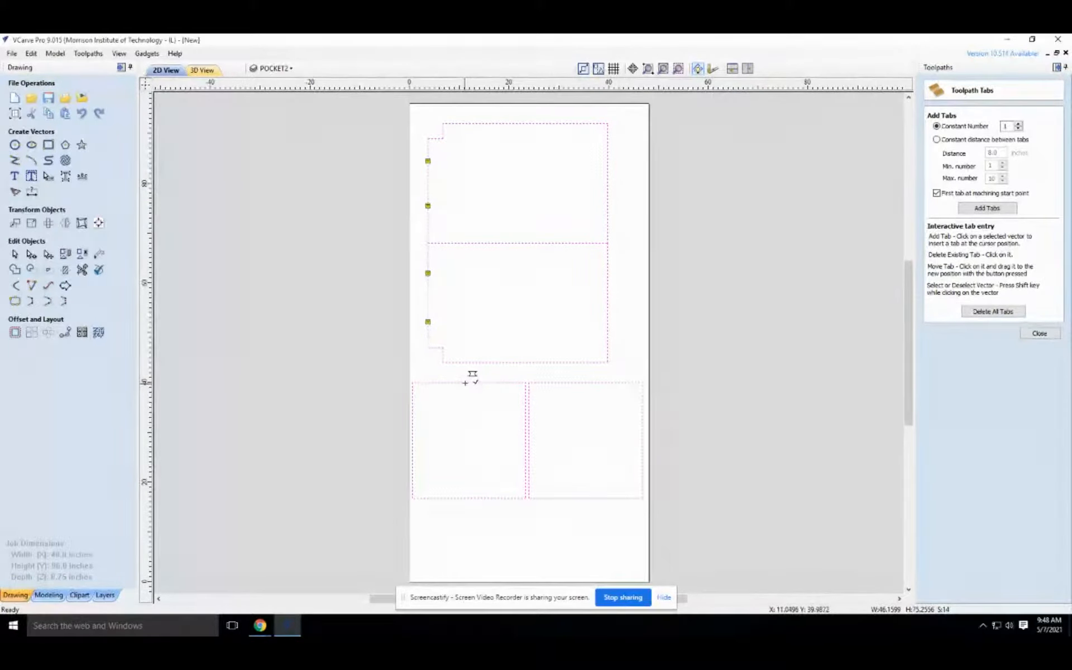
pyautogui.click(583, 383)
pyautogui.click(429, 383)
pyautogui.click(466, 383)
pyautogui.click(506, 382)
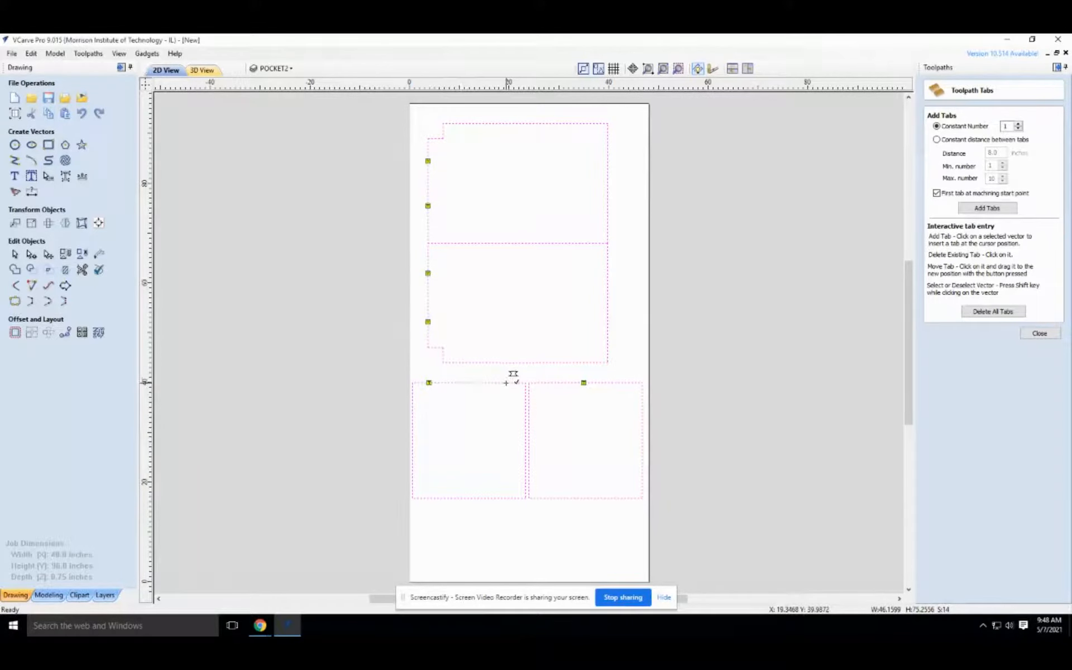
pyautogui.click(553, 382)
pyautogui.click(584, 383)
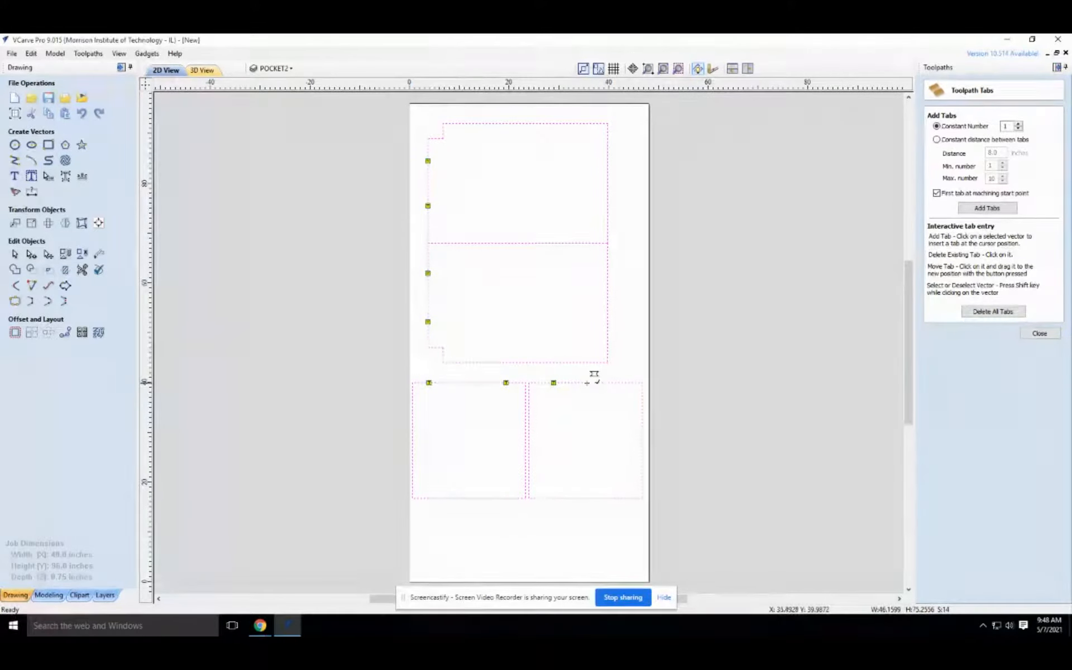
pyautogui.click(622, 382)
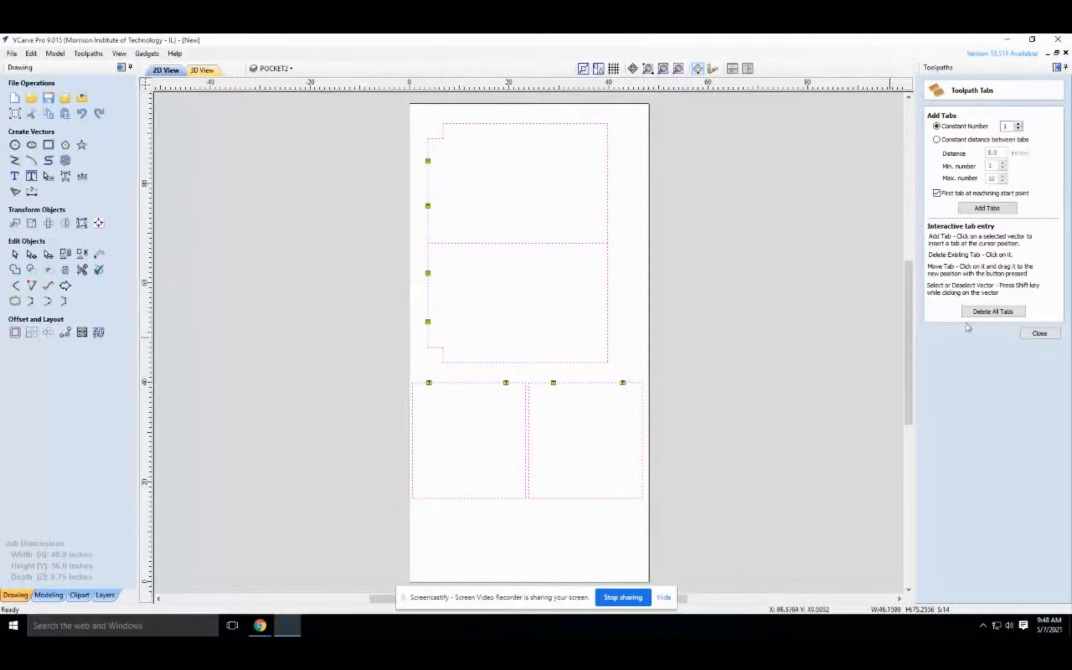
pyautogui.click(1039, 333)
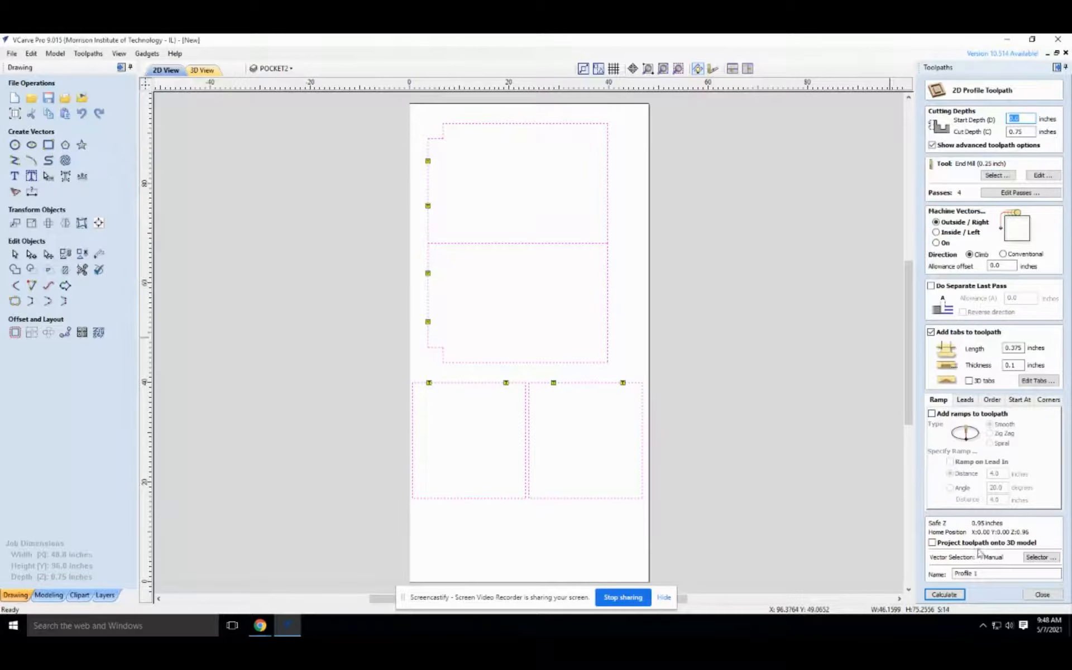
# Calculate the Profile 1 toolpath from the suitable closed vectors, hide it and deselect the outlines in the 2D view.
pyautogui.click(946, 595)
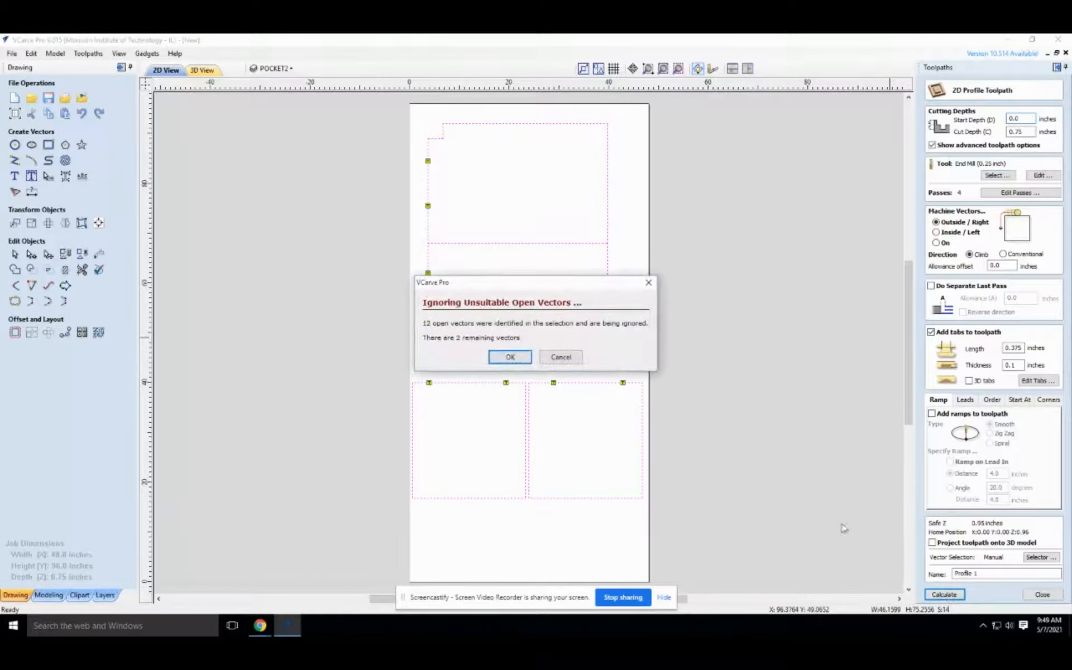
pyautogui.click(510, 357)
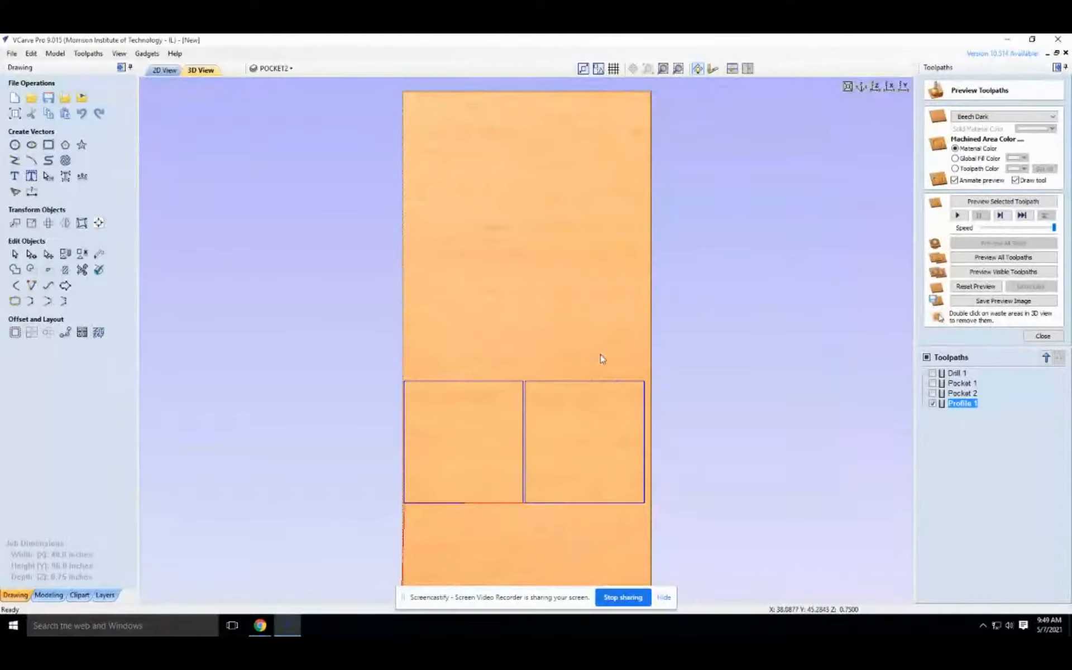
pyautogui.click(932, 403)
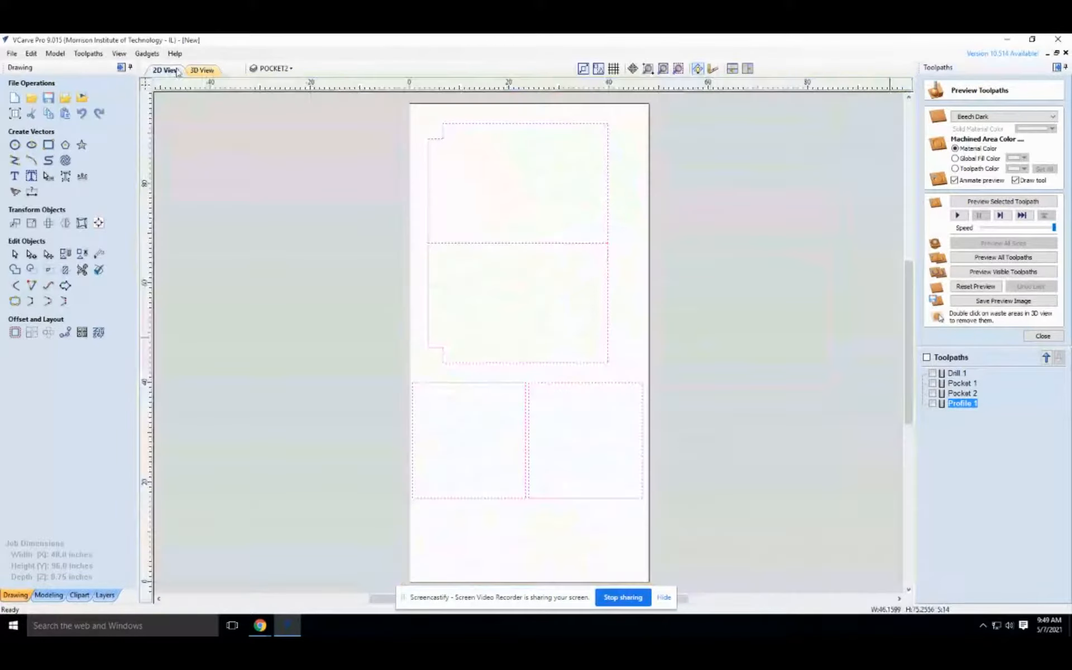
pyautogui.click(167, 71)
pyautogui.click(387, 306)
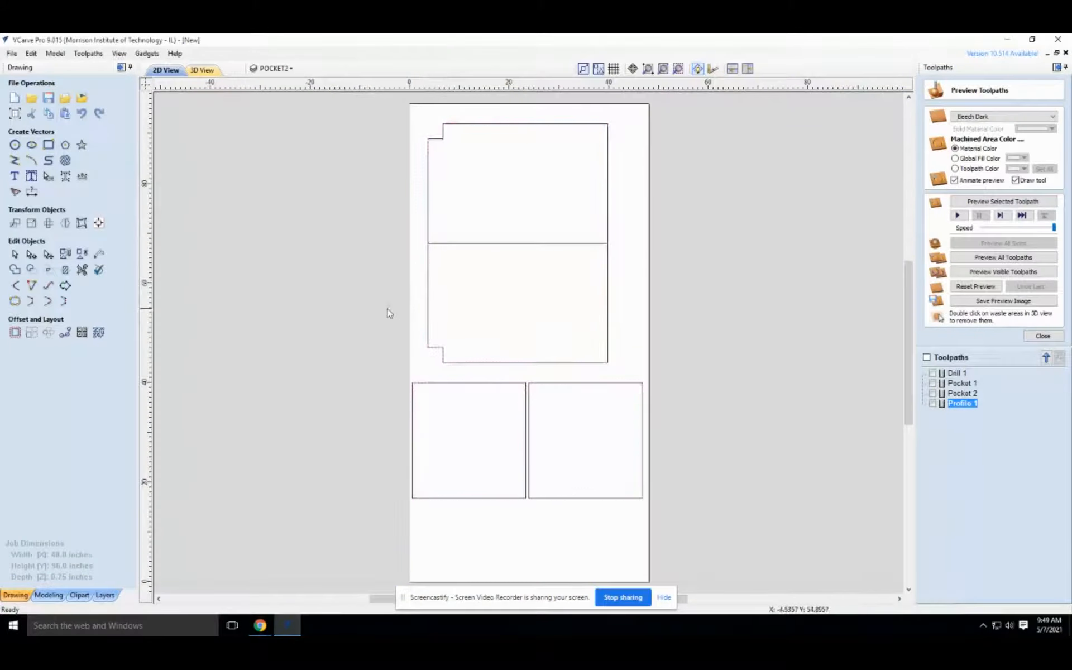
# Make Layer 1 and the POCKET and DRILL layers visible again alongside layer 0.
pyautogui.click(262, 68)
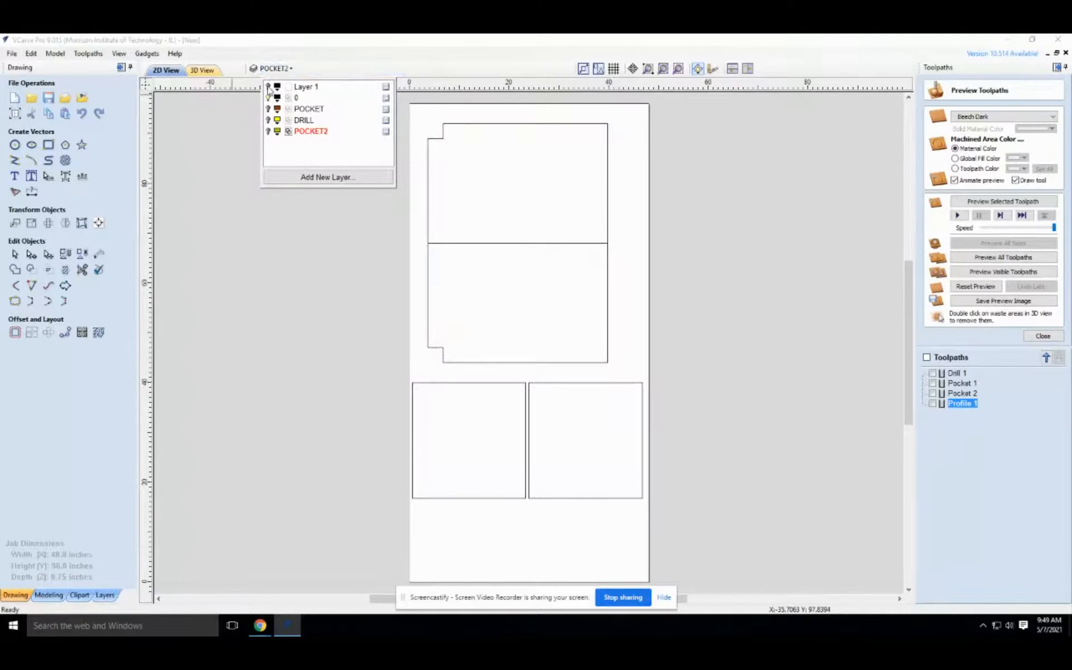
pyautogui.click(269, 120)
pyautogui.click(268, 120)
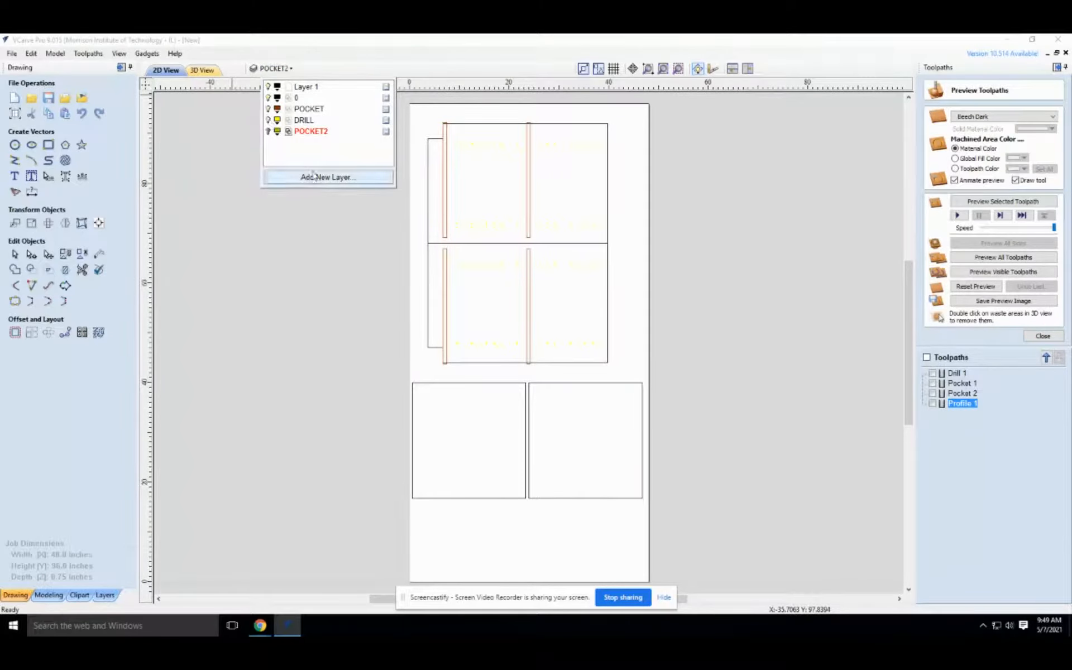
pyautogui.click(341, 254)
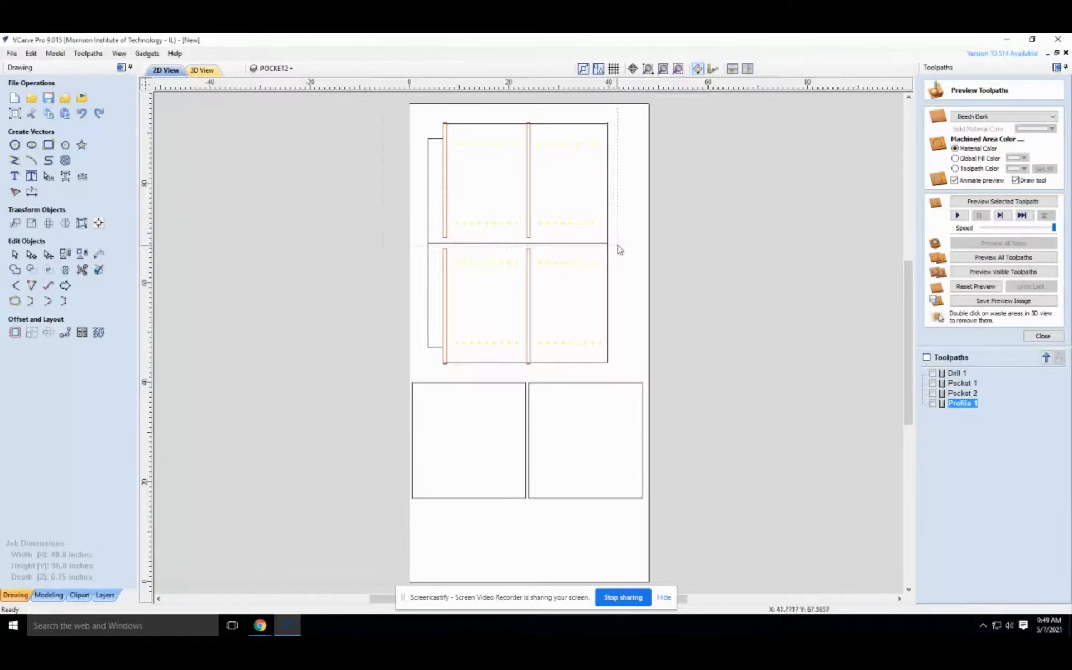
# Try moving the upper notched panel up about 1.5 inches without its lower edge line, and undo the move.
pyautogui.moveTo(618, 246); pyautogui.dragTo(625, 243)
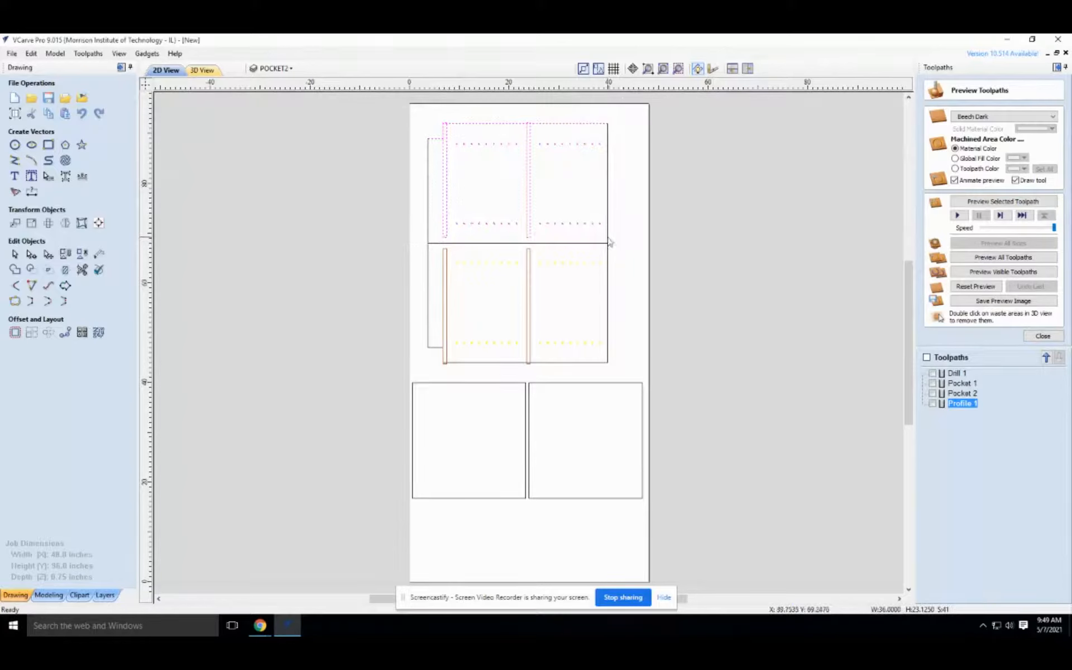
pyautogui.click(599, 207)
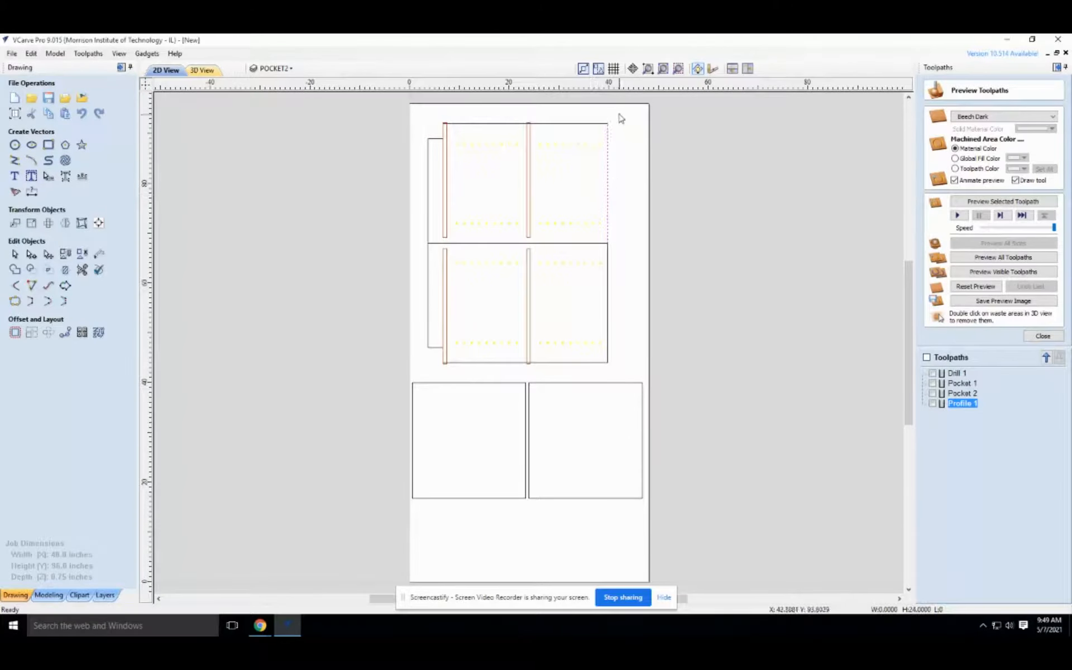
pyautogui.moveTo(621, 118); pyautogui.dragTo(404, 241)
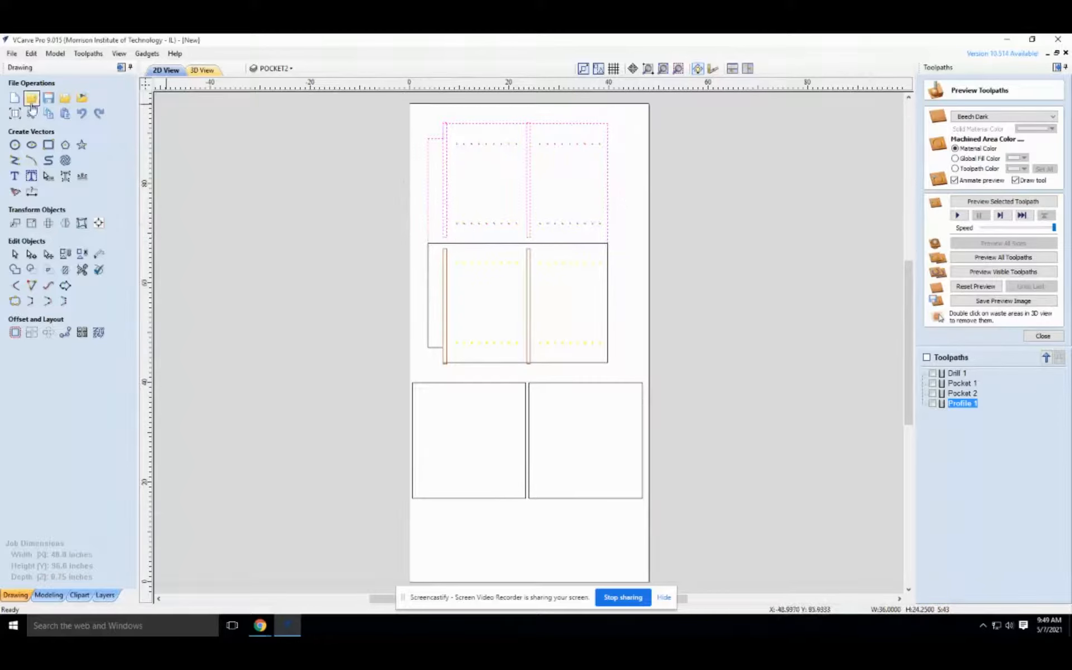
pyautogui.click(15, 223)
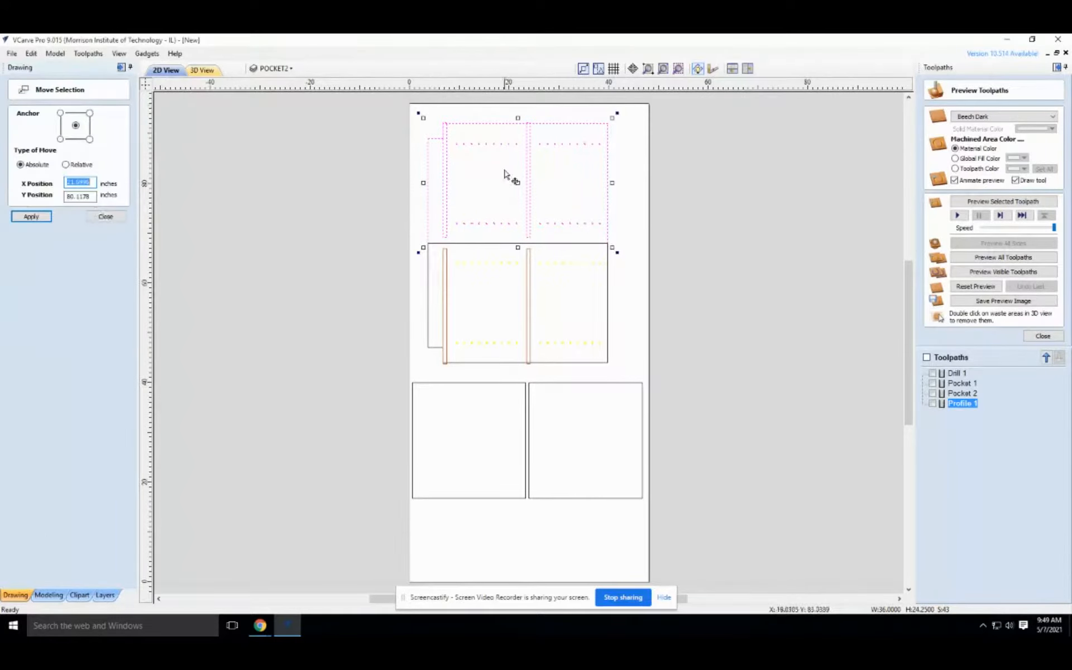
pyautogui.moveTo(518, 181); pyautogui.dragTo(519, 174)
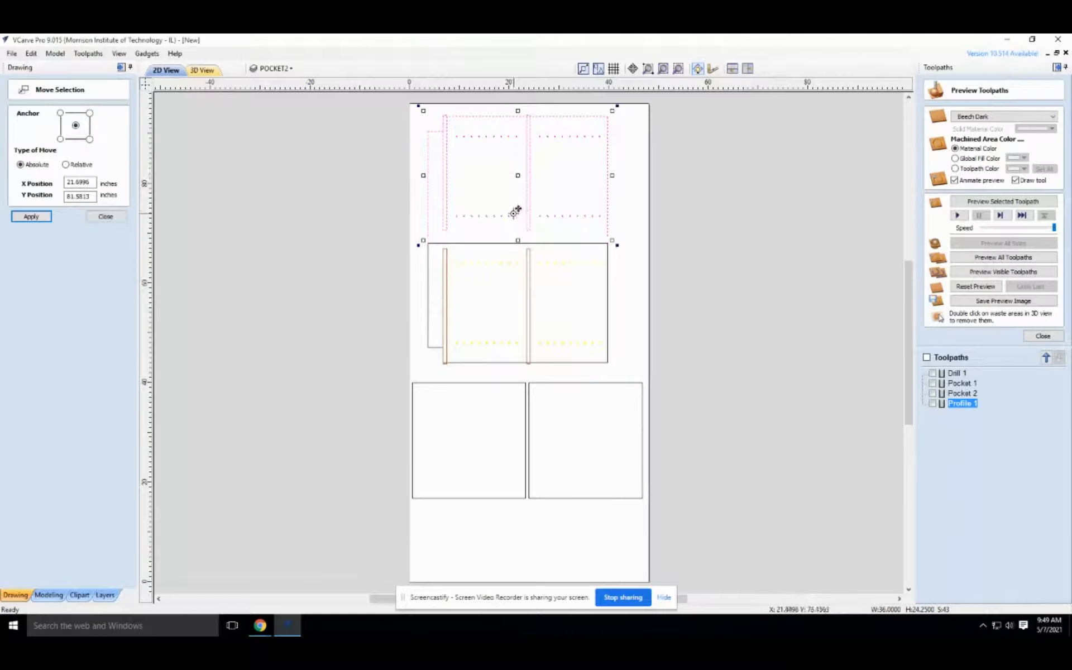
pyautogui.click(31, 53)
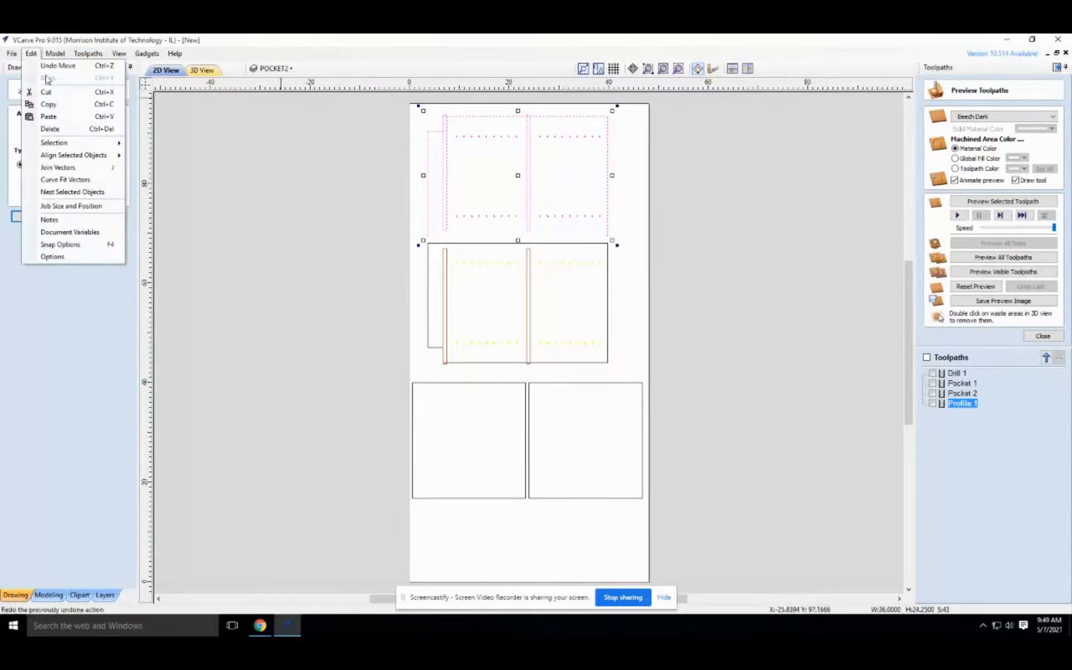
pyautogui.click(52, 67)
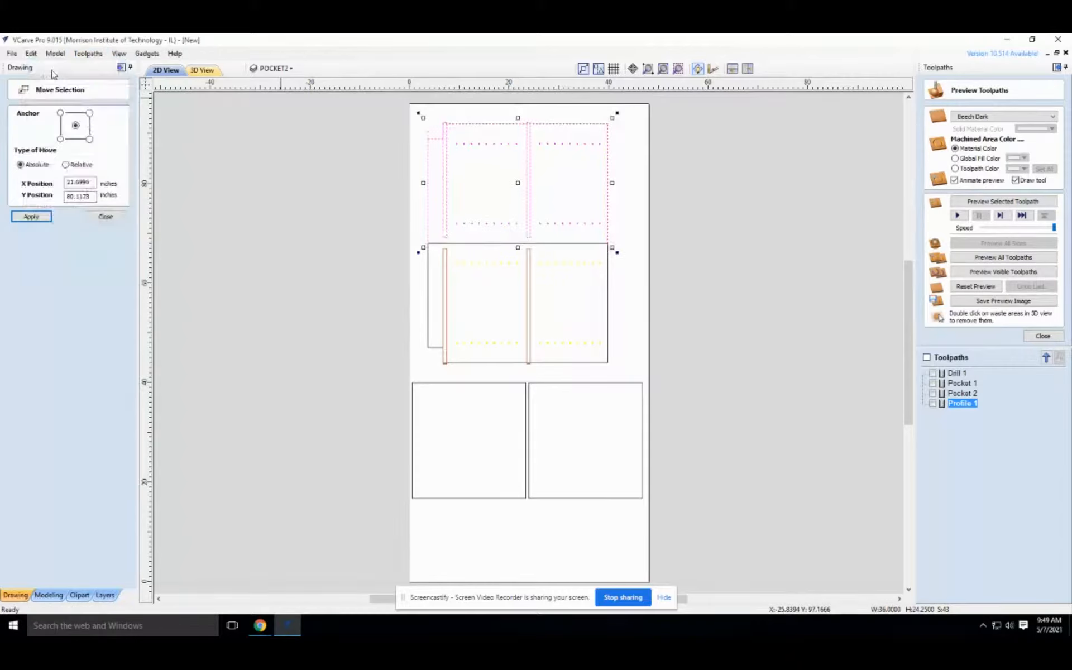
# Try moving the upper panel with its lower edge line up about 1.5 inches while POCKET2 is hidden, and undo the move.
pyautogui.keyDown('shift'); pyautogui.click(561, 243); pyautogui.keyUp('shift')
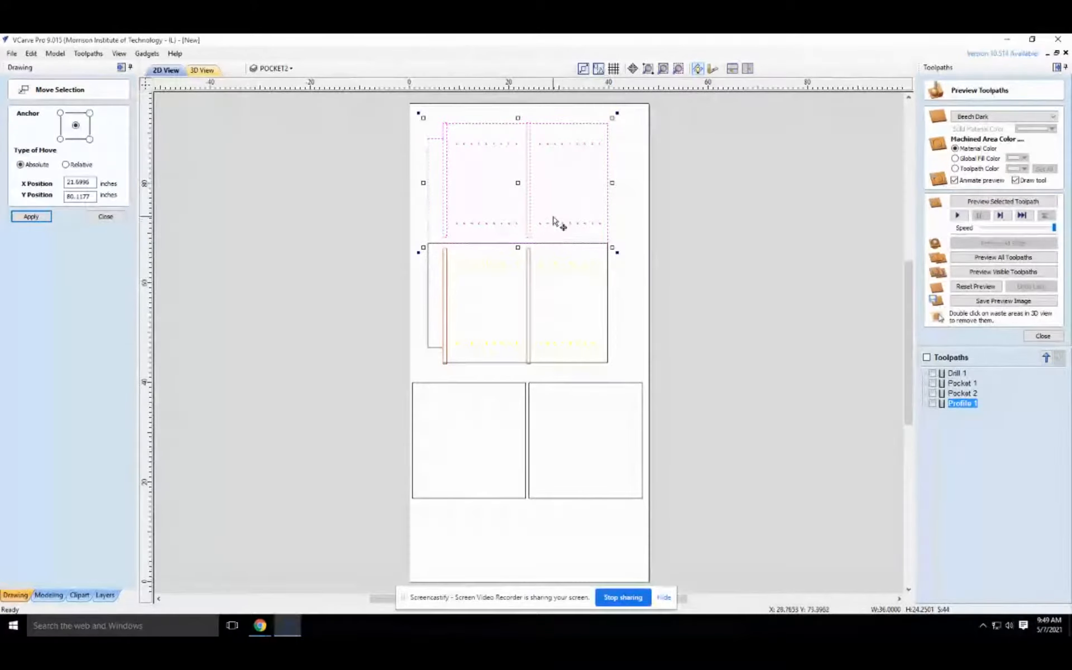
pyautogui.moveTo(518, 180); pyautogui.dragTo(518, 173)
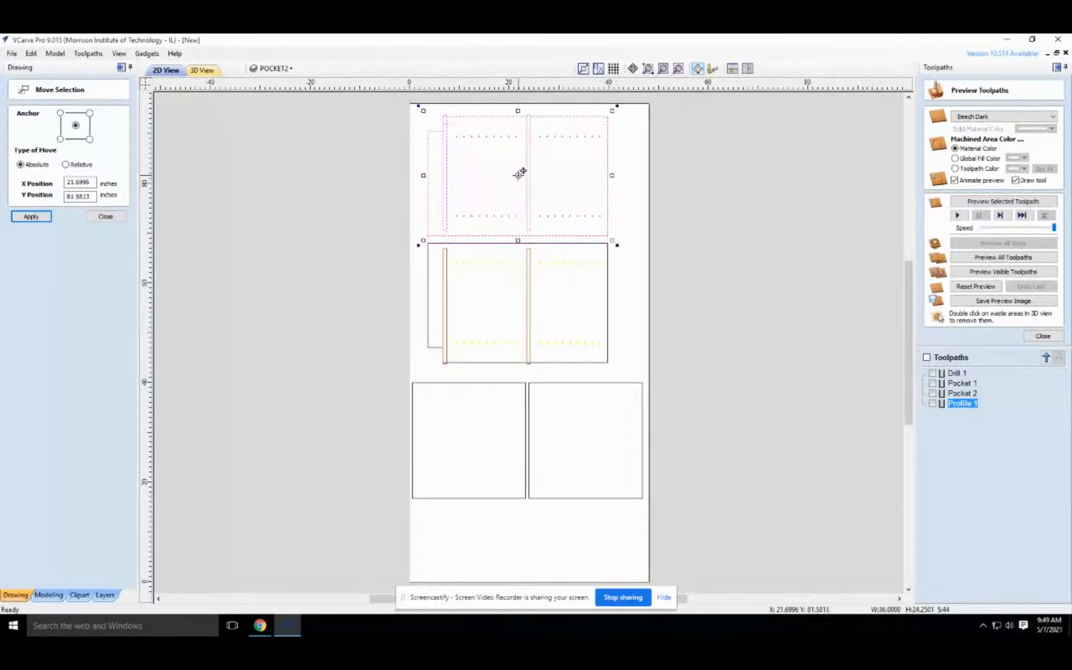
pyautogui.click(685, 192)
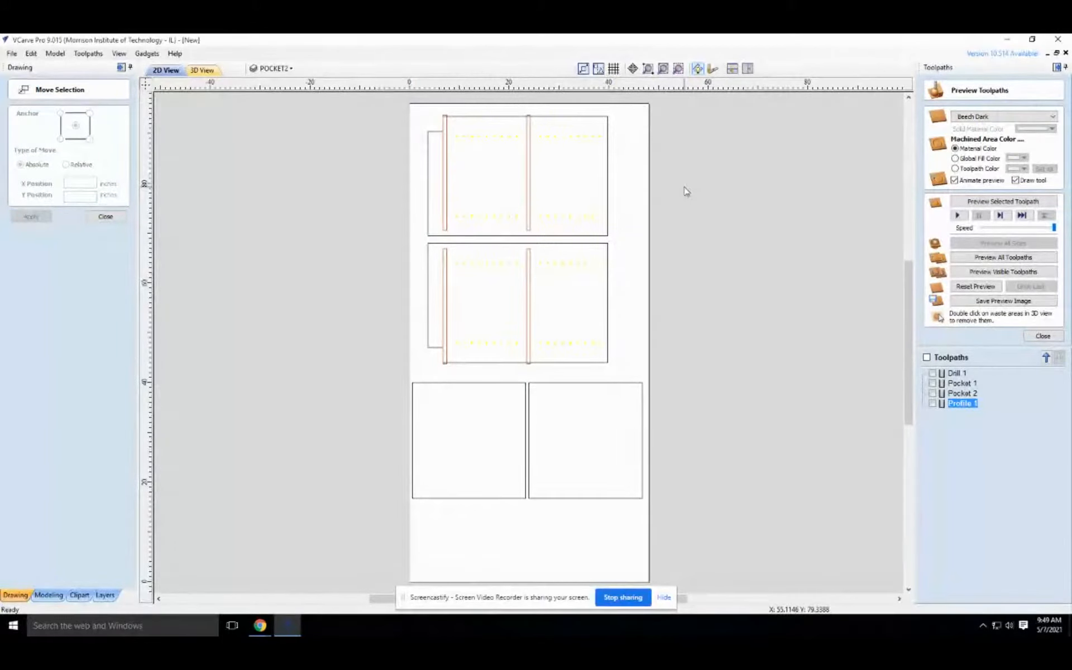
pyautogui.click(103, 216)
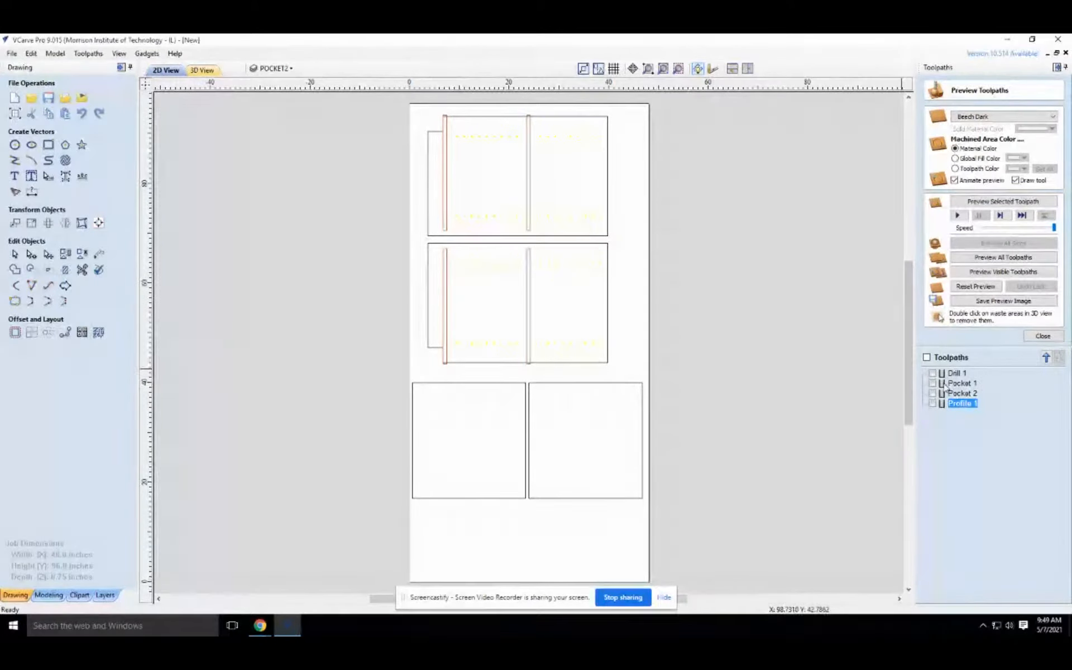
pyautogui.click(290, 68)
pyautogui.click(31, 53)
pyautogui.click(45, 64)
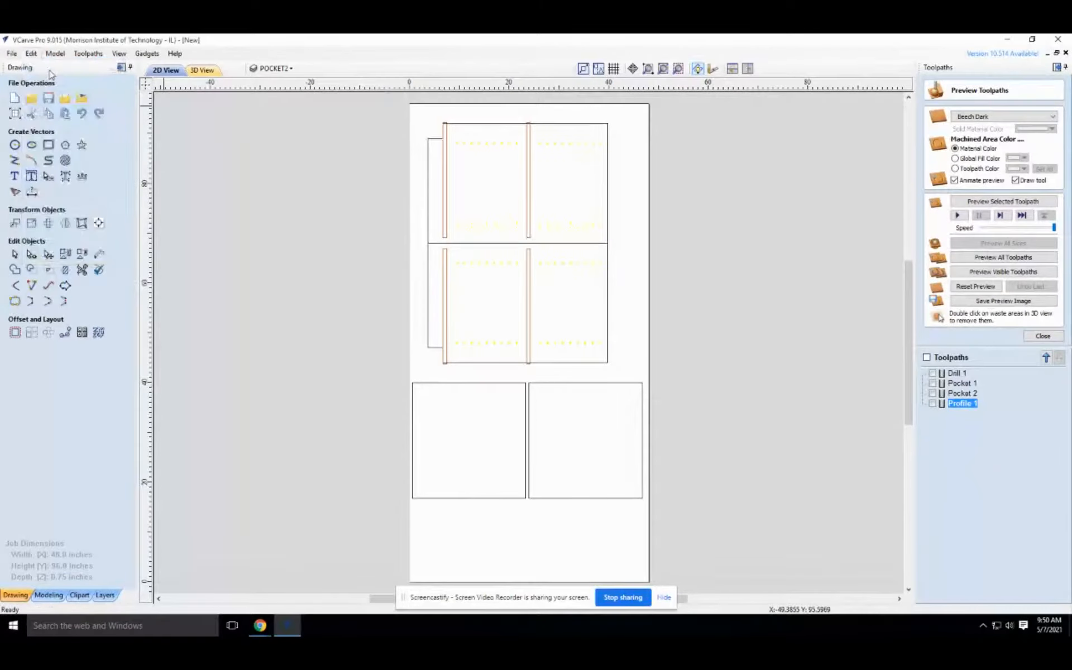
# Show the POCKET2 layer and move the whole upper panel, including its long groove, up about 0.9 inches.
pyautogui.click(274, 68)
pyautogui.click(268, 132)
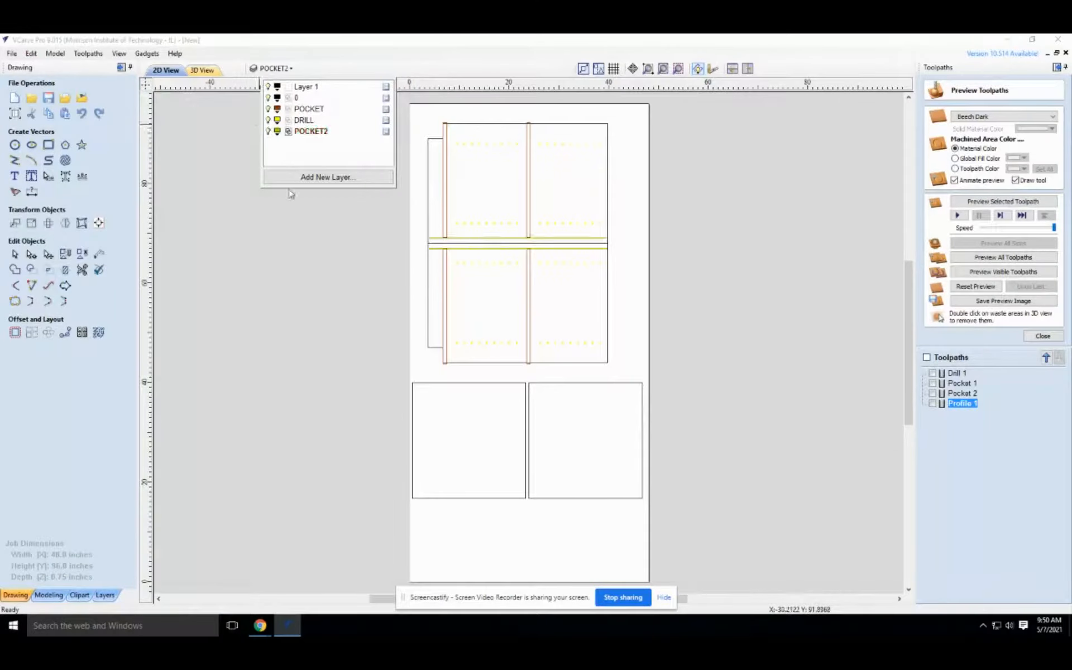
pyautogui.moveTo(627, 115); pyautogui.dragTo(417, 245)
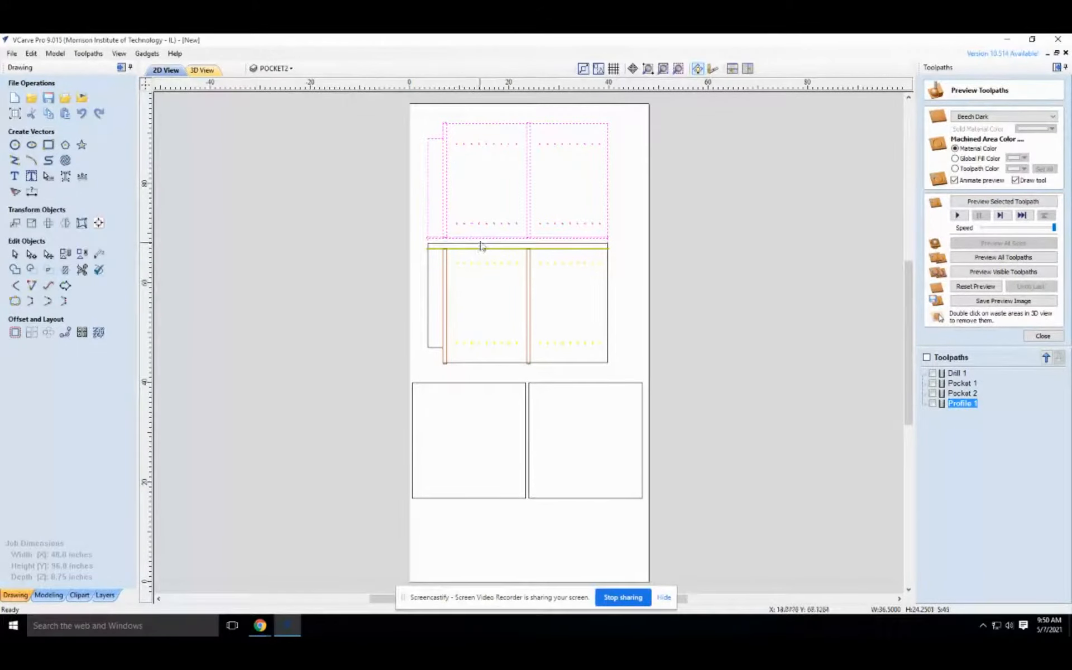
pyautogui.click(15, 223)
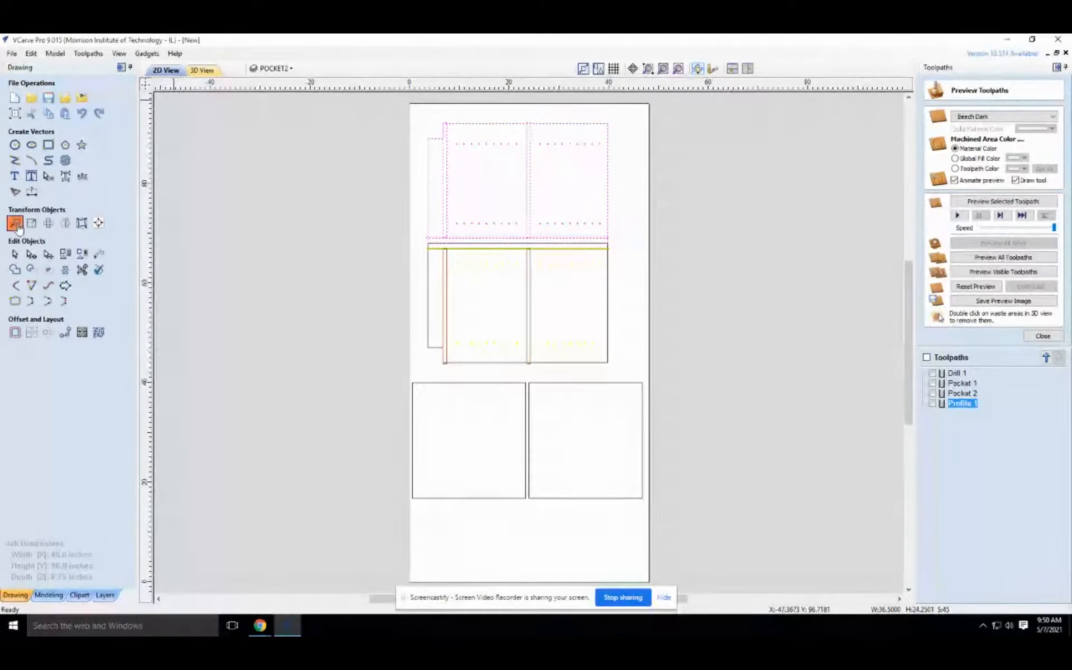
pyautogui.moveTo(517, 183); pyautogui.dragTo(518, 179)
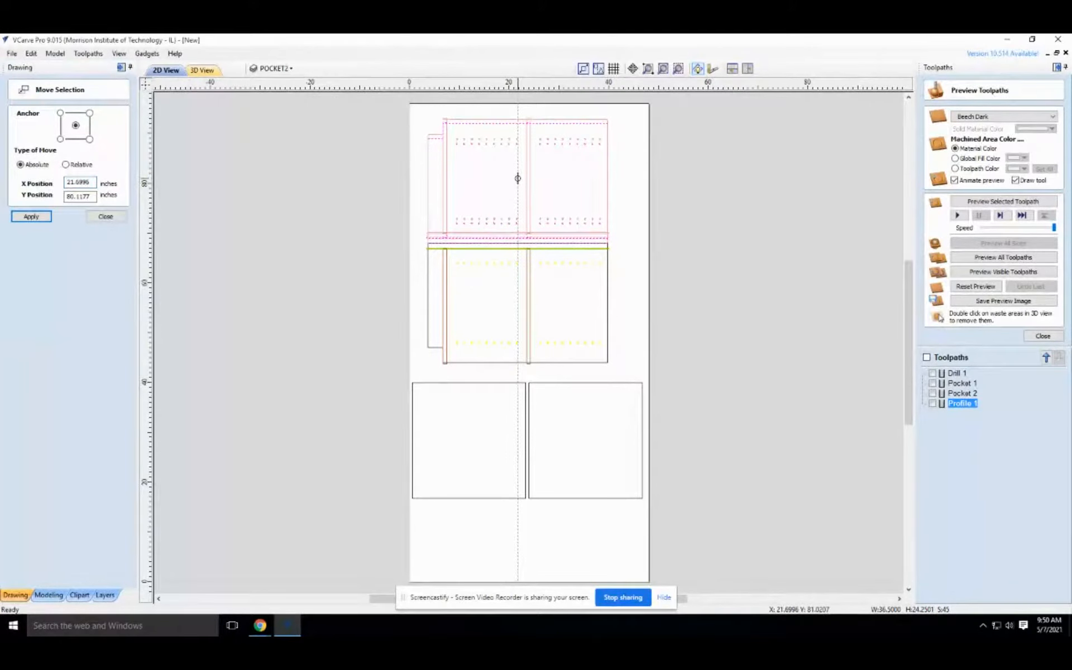
pyautogui.click(760, 239)
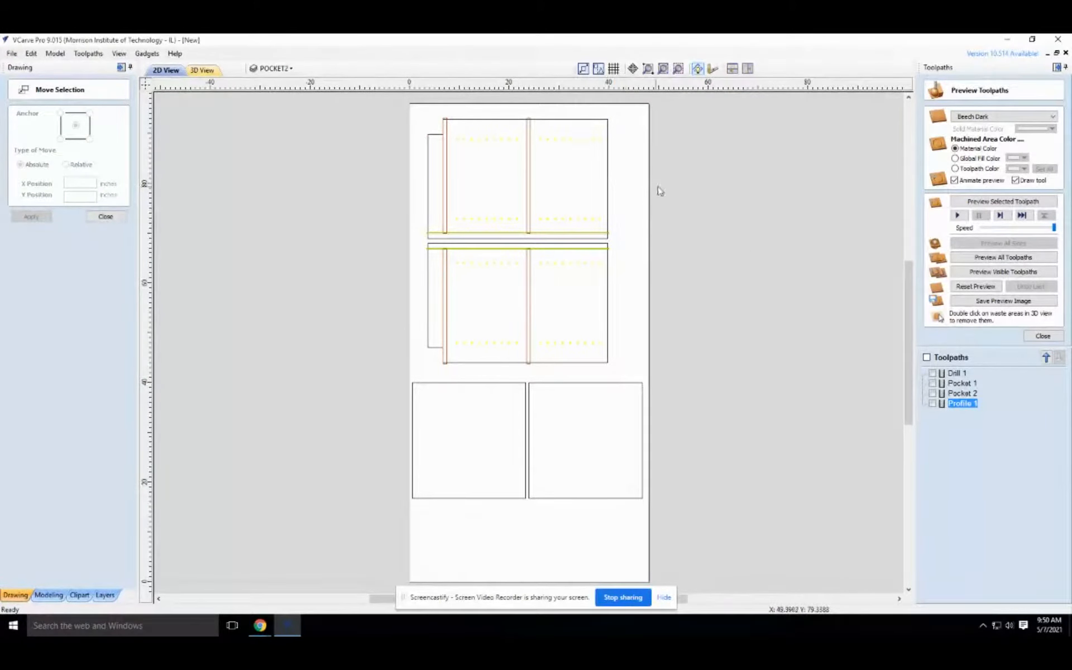
# Hide the POCKET2, DRILL and POCKET layers so only the part outlines are displayed.
pyautogui.click(260, 69)
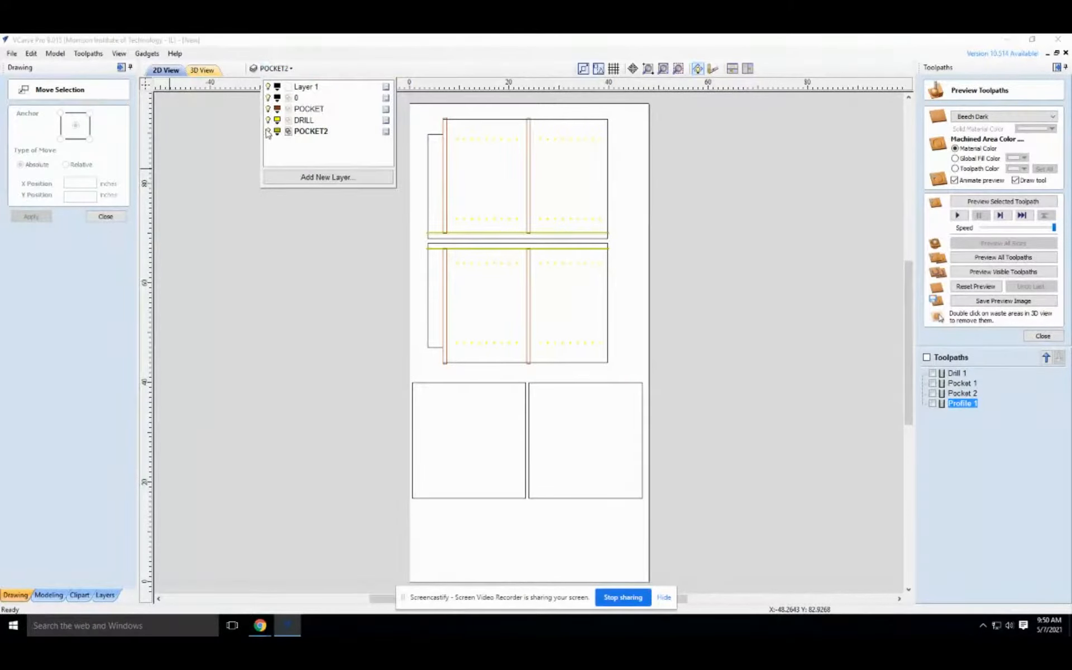
pyautogui.click(268, 131)
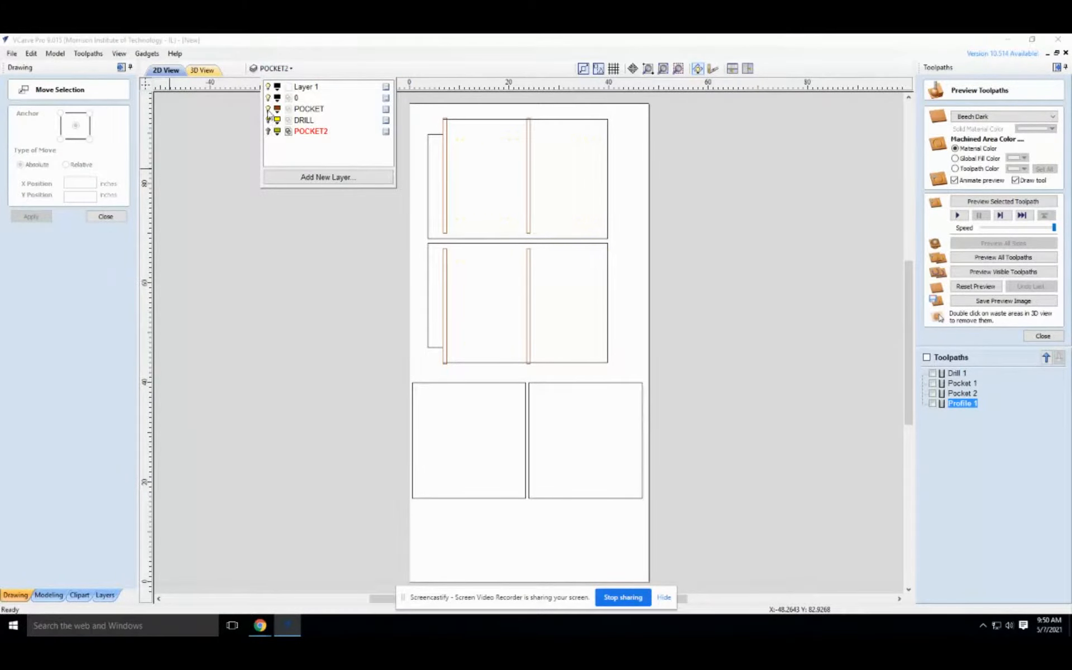
pyautogui.click(268, 109)
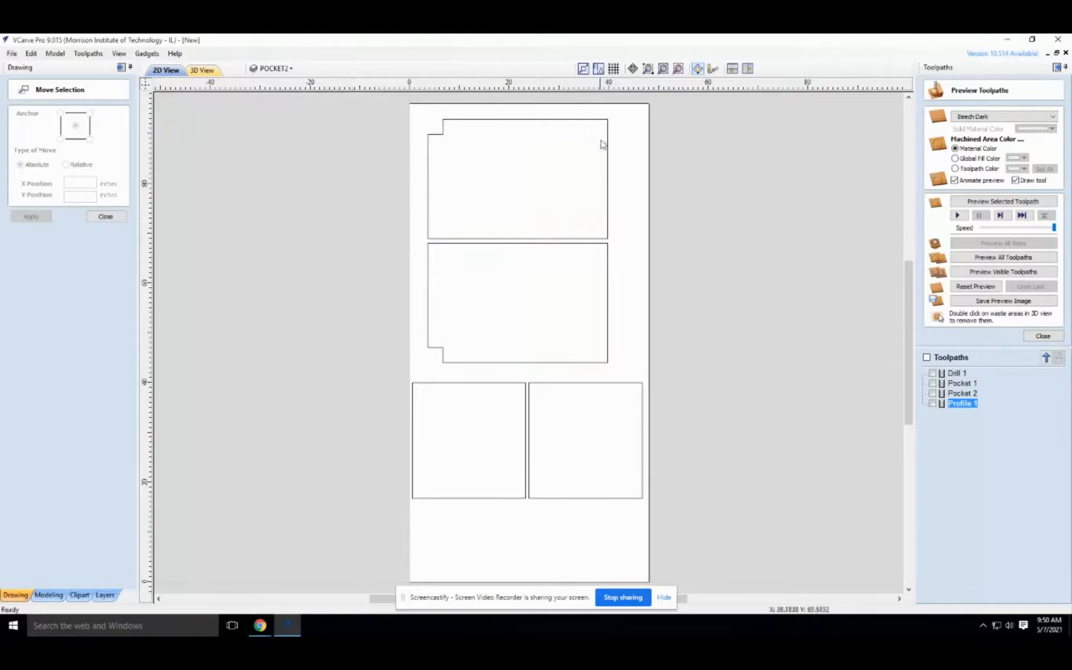
# Select all four part outlines and join their open vectors into closed shapes.
pyautogui.moveTo(677, 112); pyautogui.dragTo(337, 544)
pyautogui.click(106, 215)
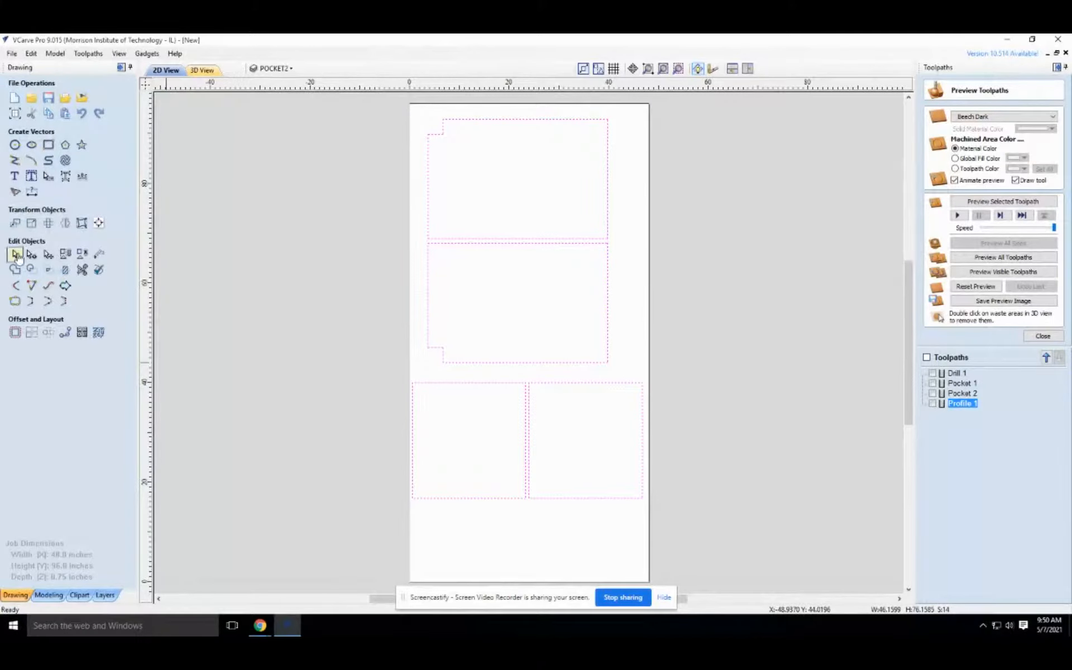
pyautogui.click(16, 285)
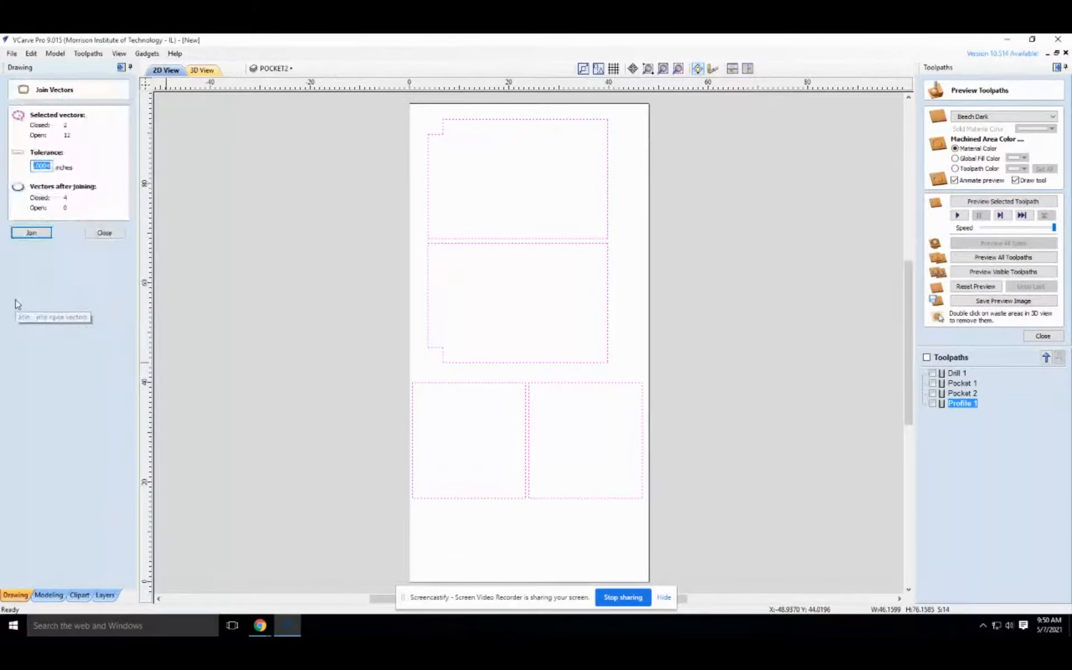
pyautogui.click(31, 233)
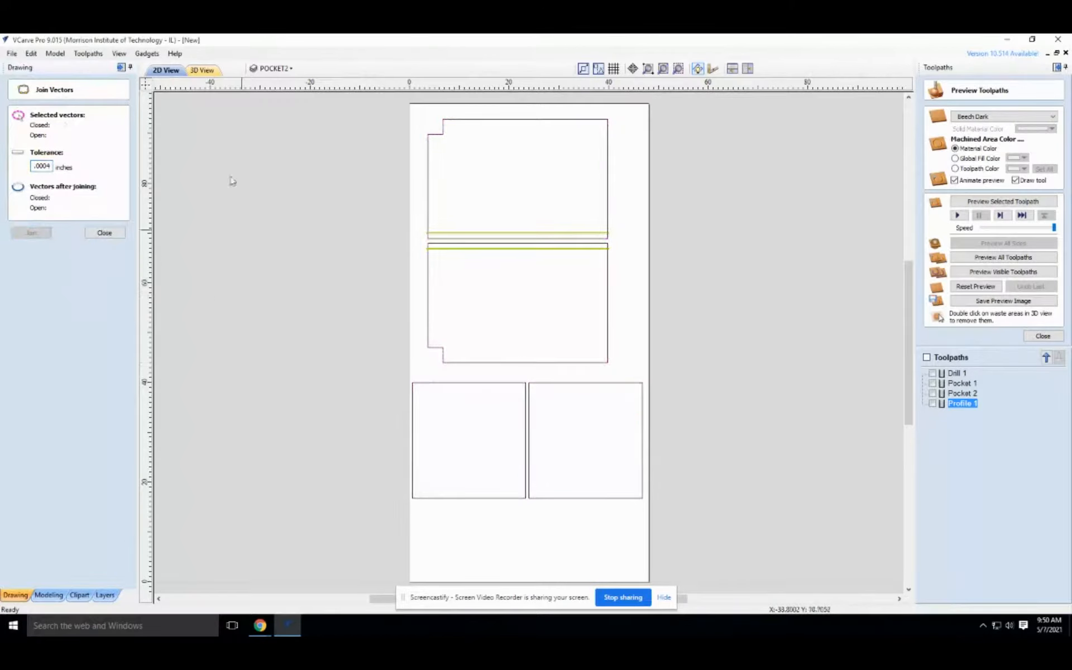
# Make the POCKET2, DRILL and POCKET layers visible again.
pyautogui.click(274, 68)
pyautogui.click(269, 133)
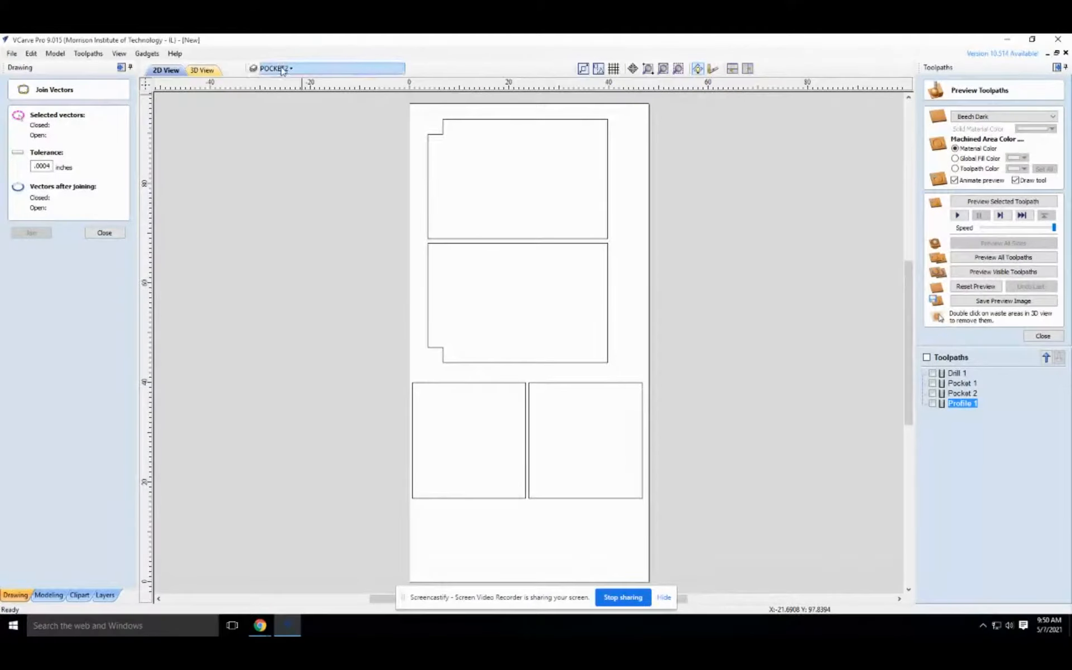
pyautogui.click(255, 69)
pyautogui.click(268, 132)
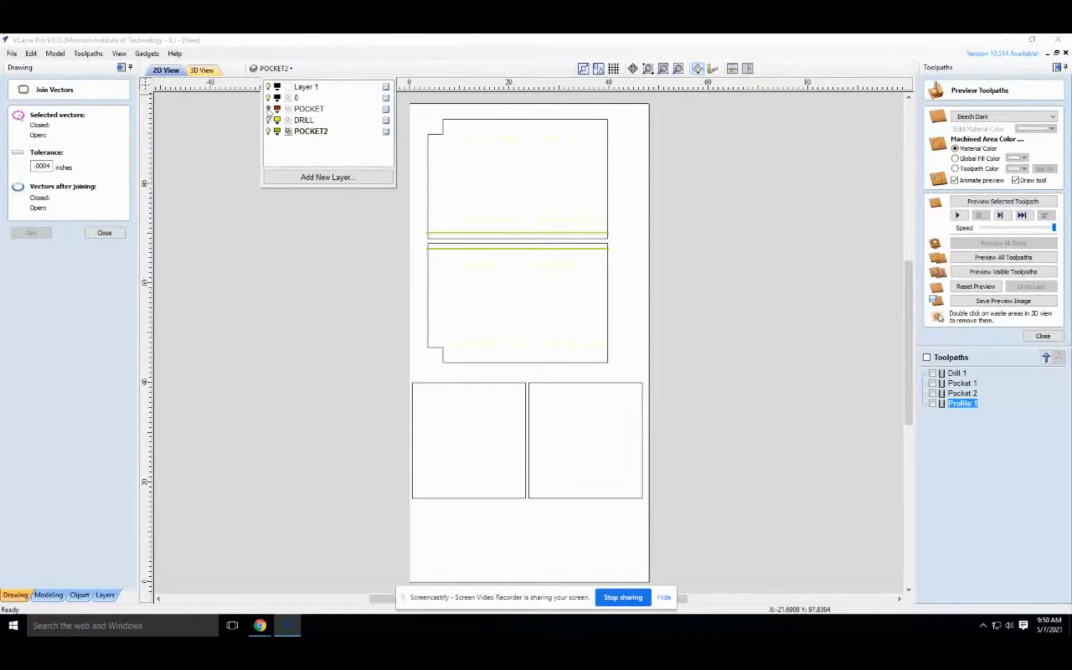
pyautogui.click(269, 109)
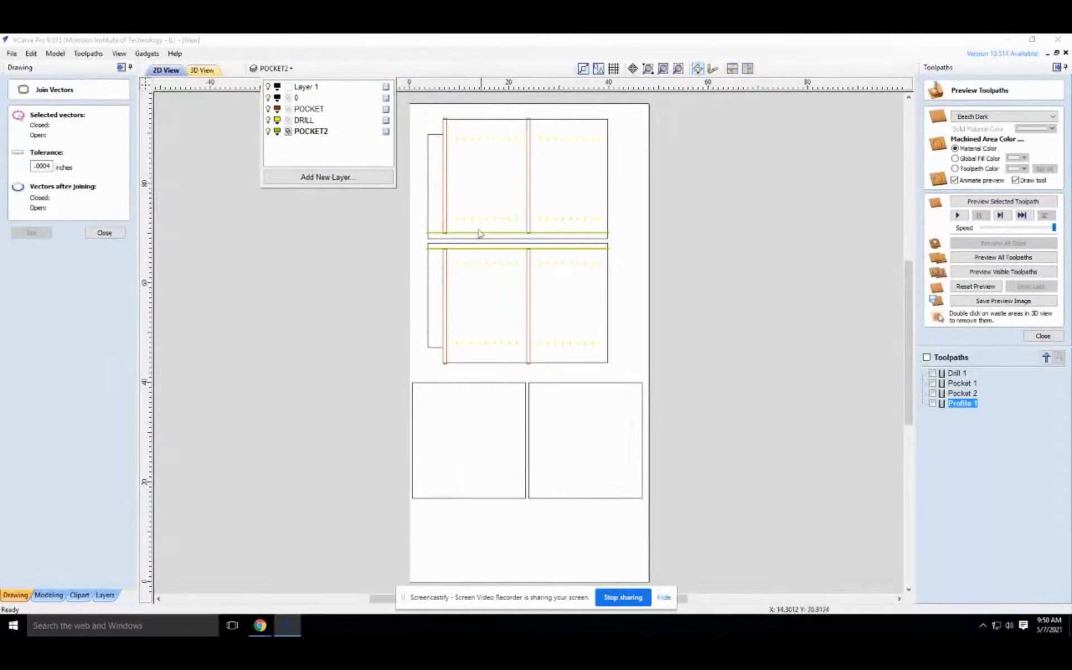
# Turn on the display of Profile 1, Pocket 2, Pocket 1 and Drill 1, and recalculate all toolpaths.
pyautogui.click(956, 404)
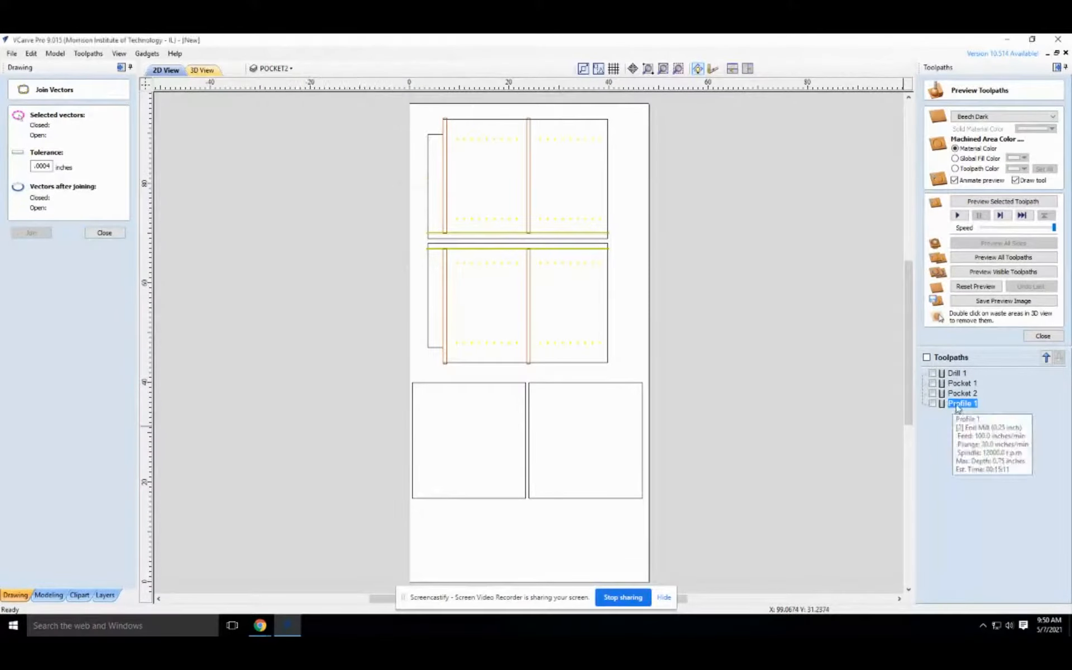
pyautogui.click(932, 404)
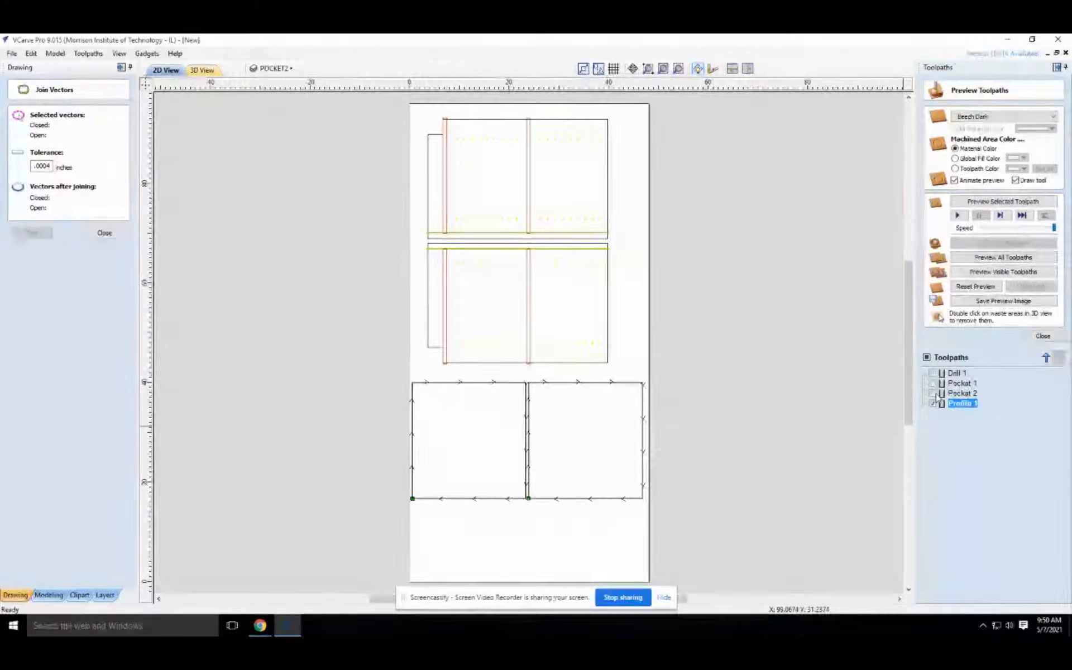
pyautogui.click(932, 393)
pyautogui.click(932, 383)
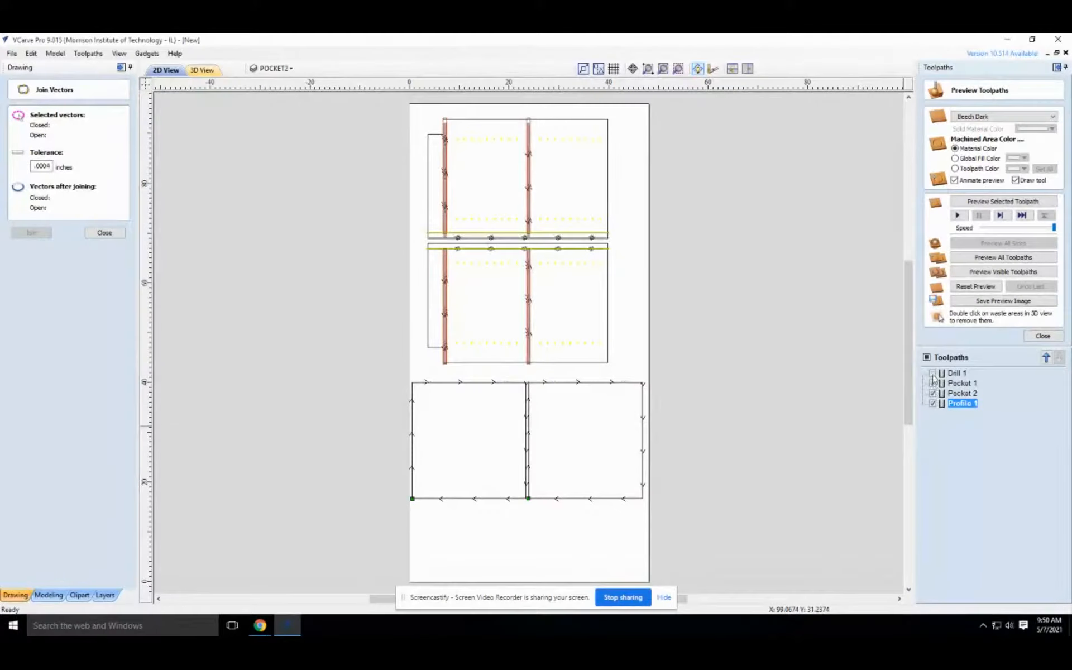
pyautogui.rightClick(956, 377)
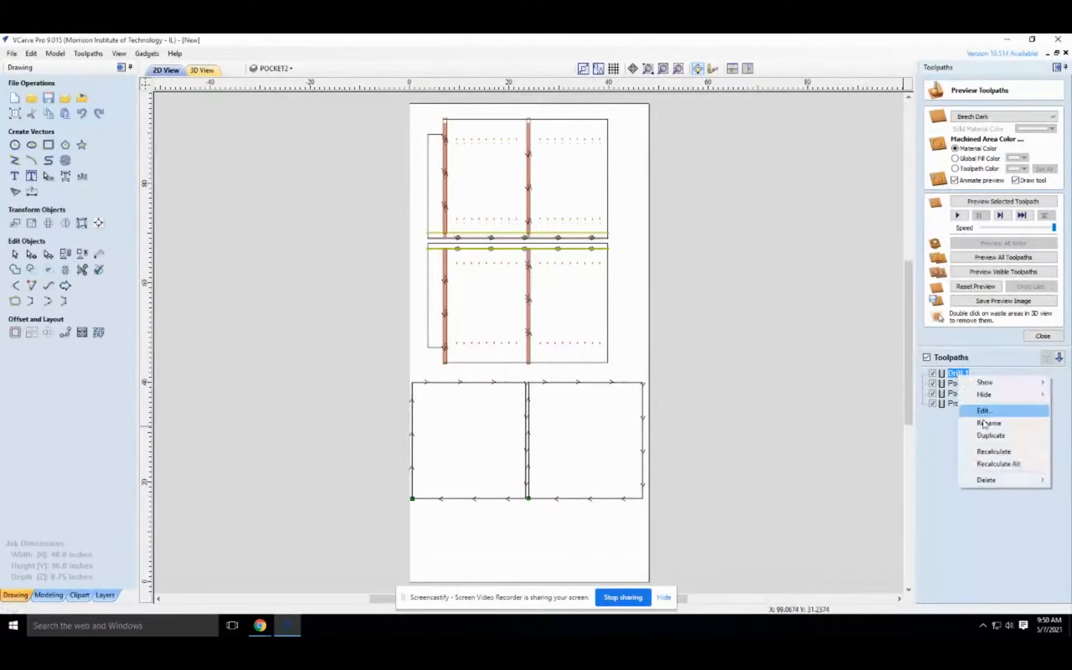
pyautogui.click(977, 463)
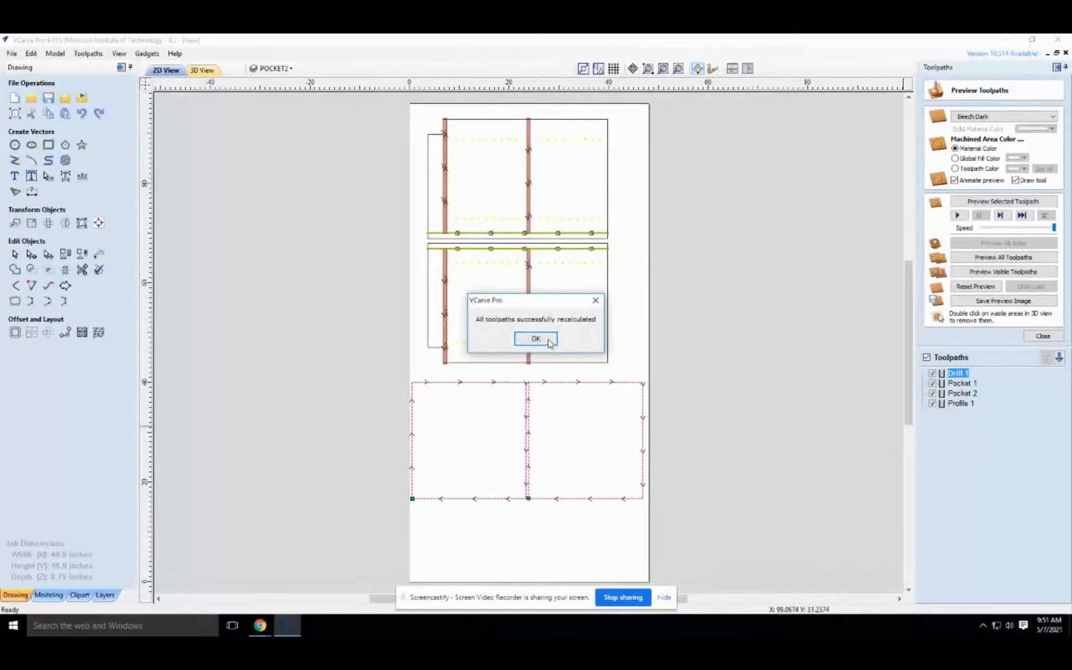
pyautogui.click(537, 338)
pyautogui.click(814, 386)
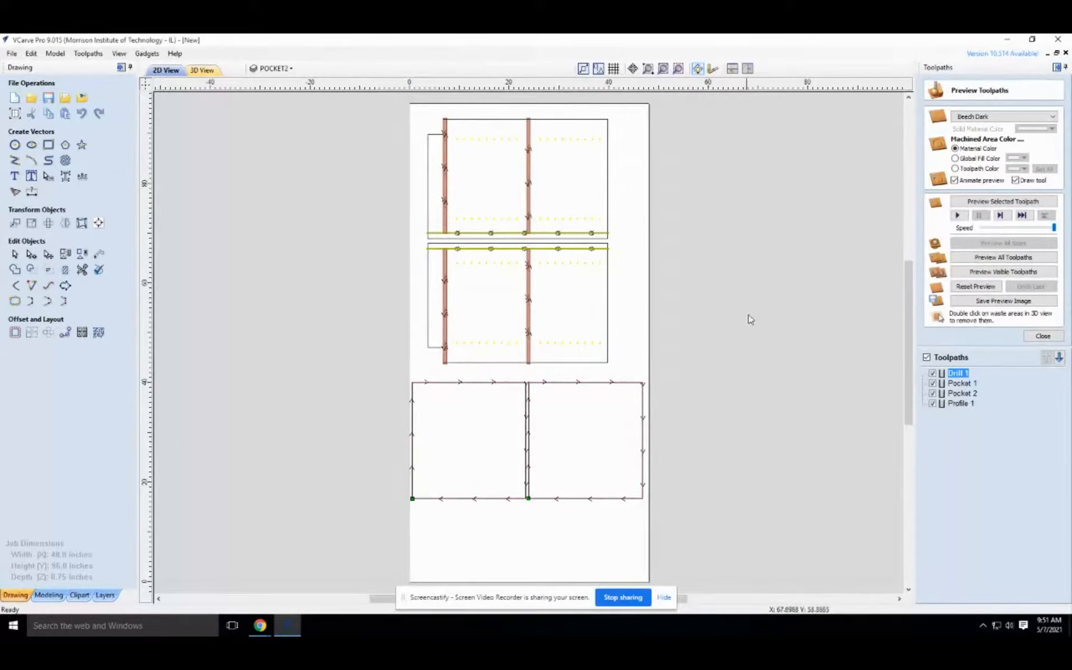
# Preview all the recalculated toolpaths on the sheet in 3D and return to the 2D layout.
pyautogui.click(202, 70)
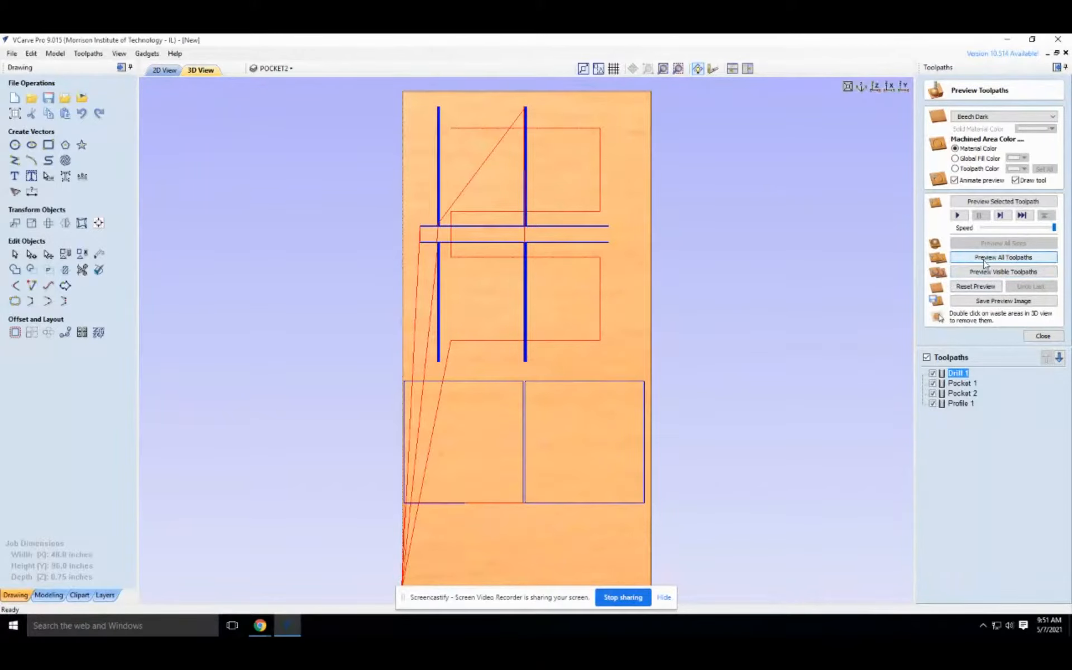
pyautogui.click(987, 260)
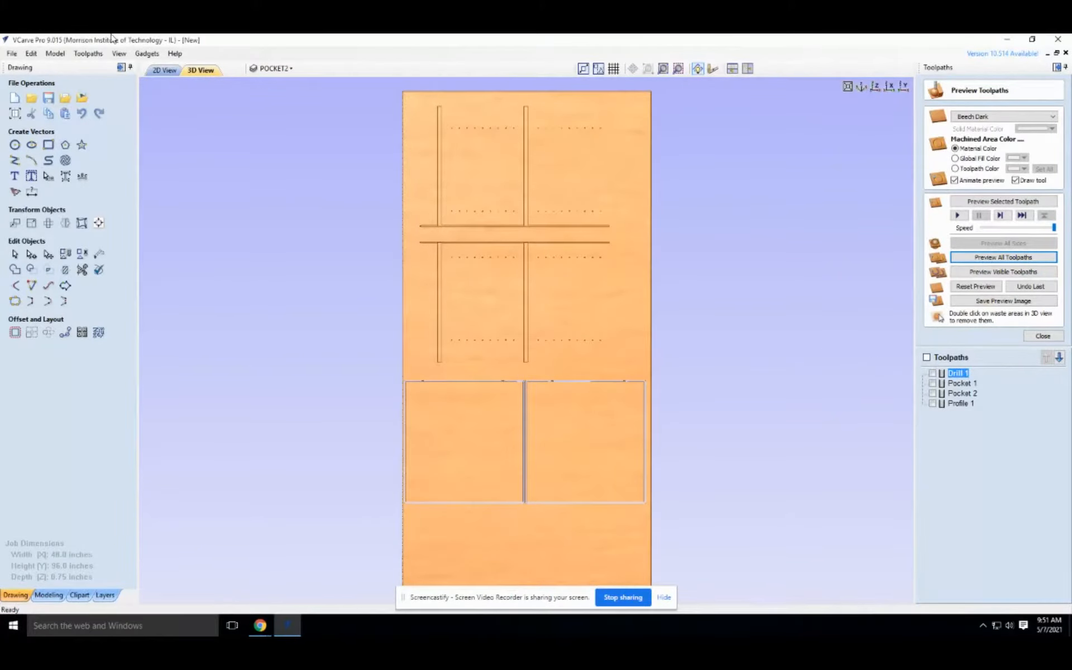
pyautogui.click(156, 70)
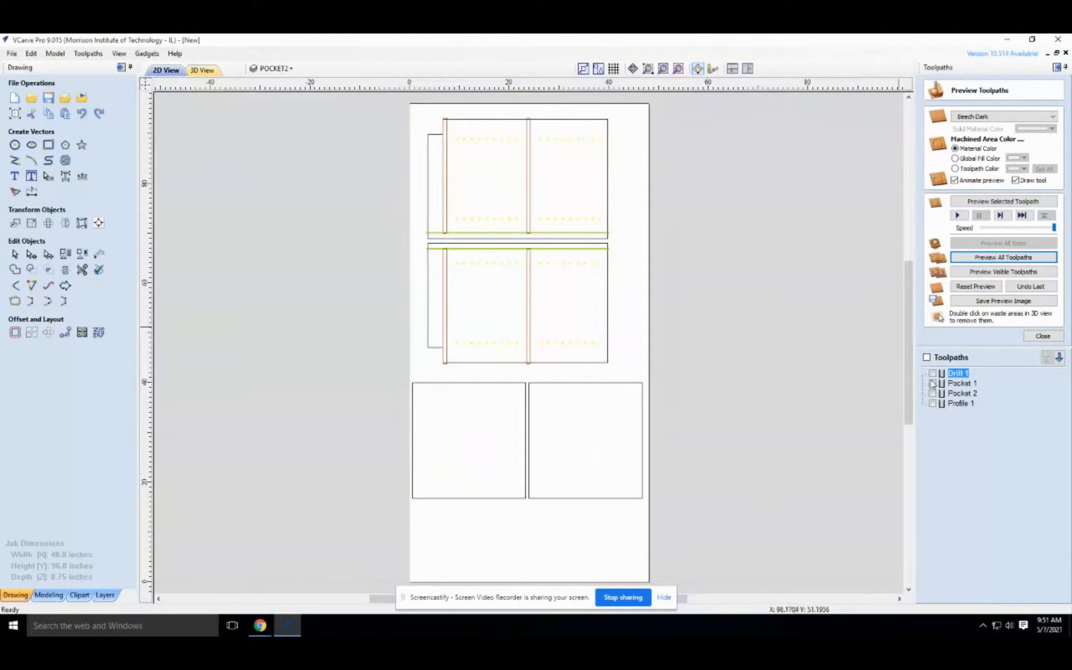
# Display only the Profile 1 toolpath and hide the POCKET2, DRILL and POCKET layers.
pyautogui.click(932, 404)
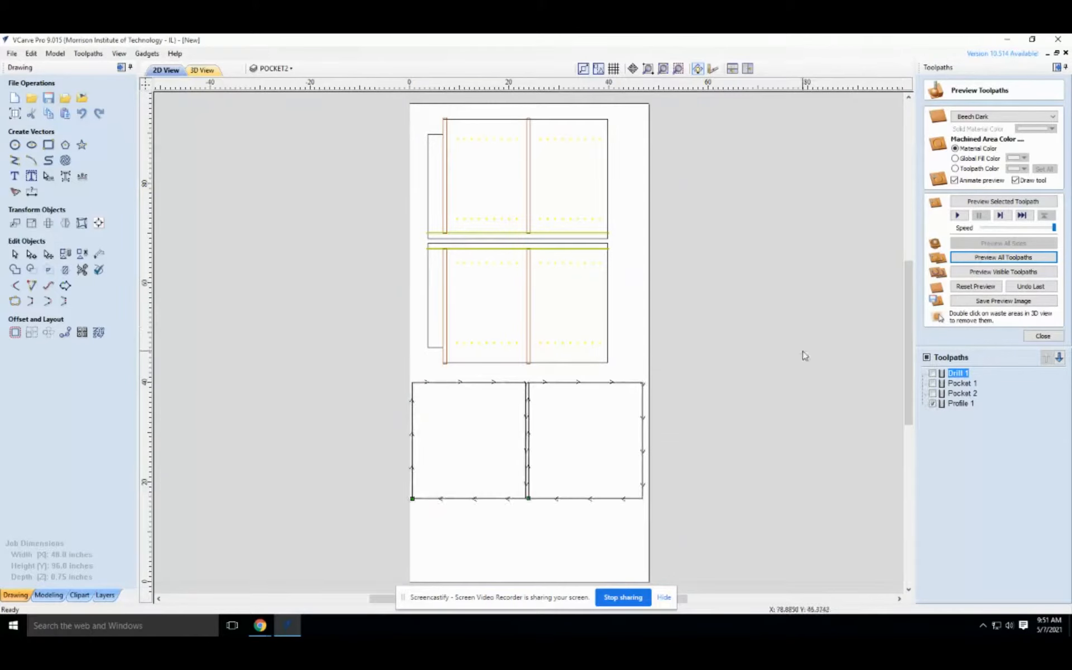
pyautogui.click(256, 69)
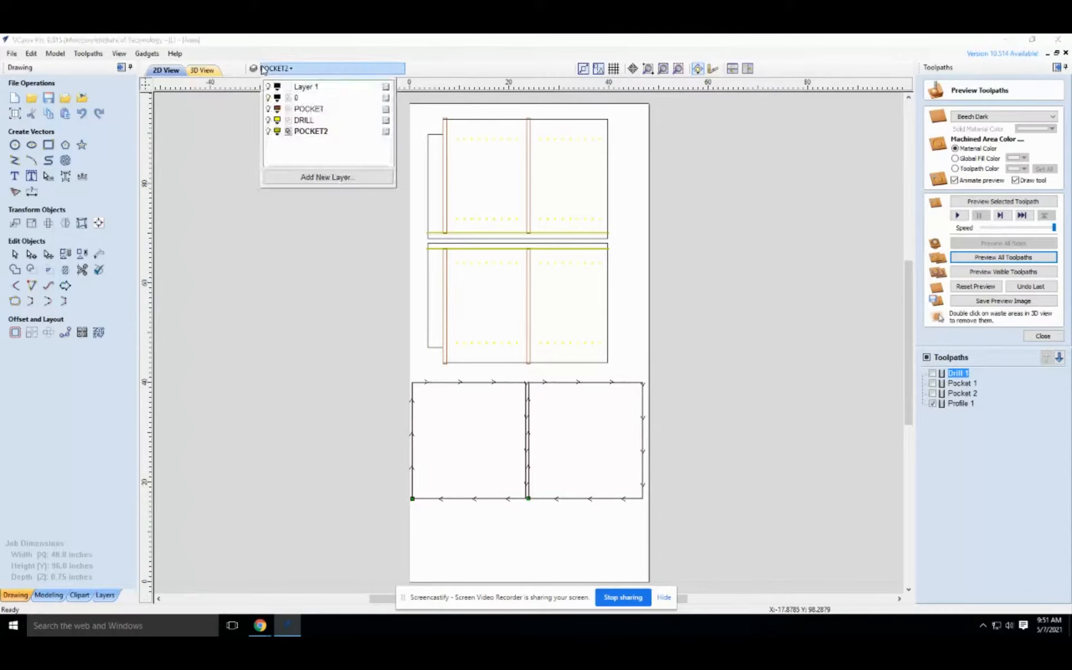
pyautogui.click(268, 131)
pyautogui.click(269, 120)
pyautogui.click(270, 210)
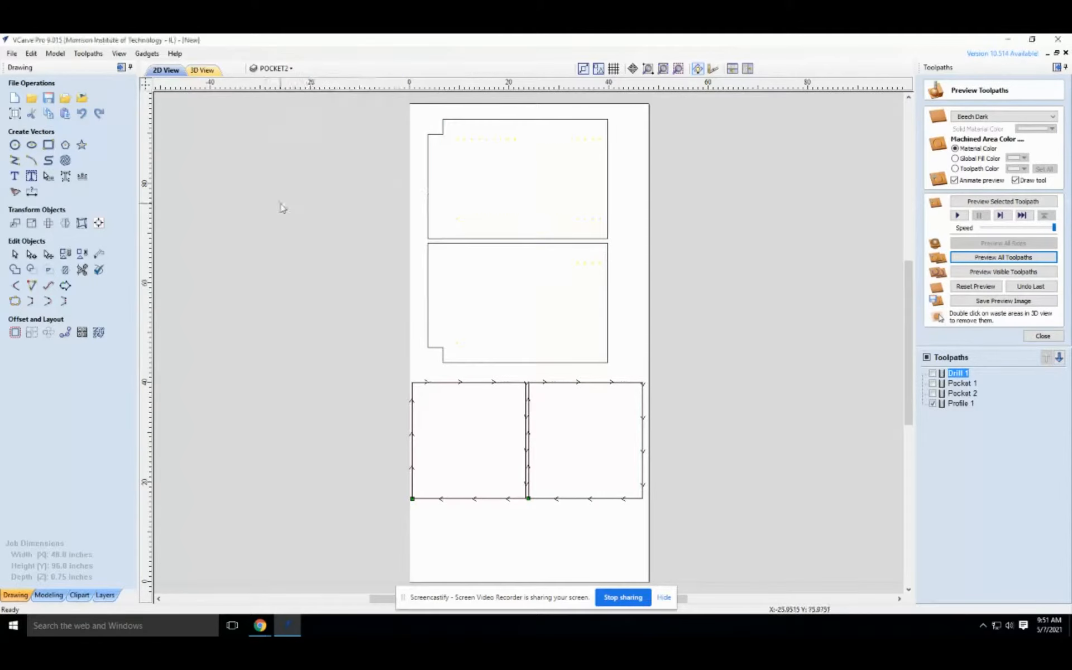
# Edit the Profile 1 toolpath to include all four part outlines, recalculate it and close the preview settings.
pyautogui.rightClick(961, 405)
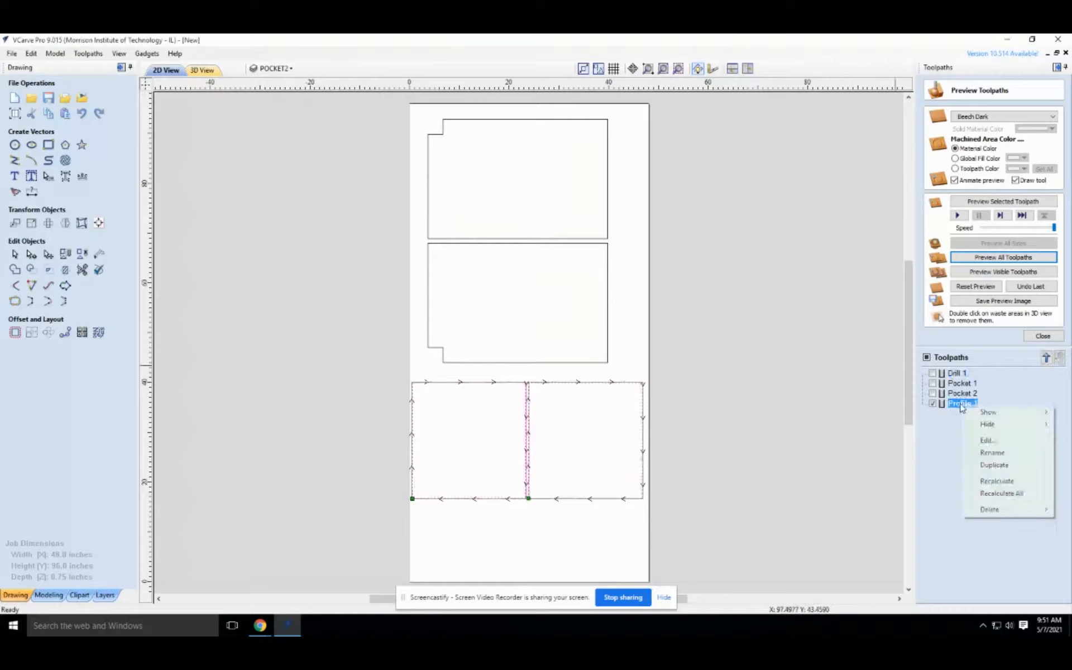
pyautogui.click(987, 441)
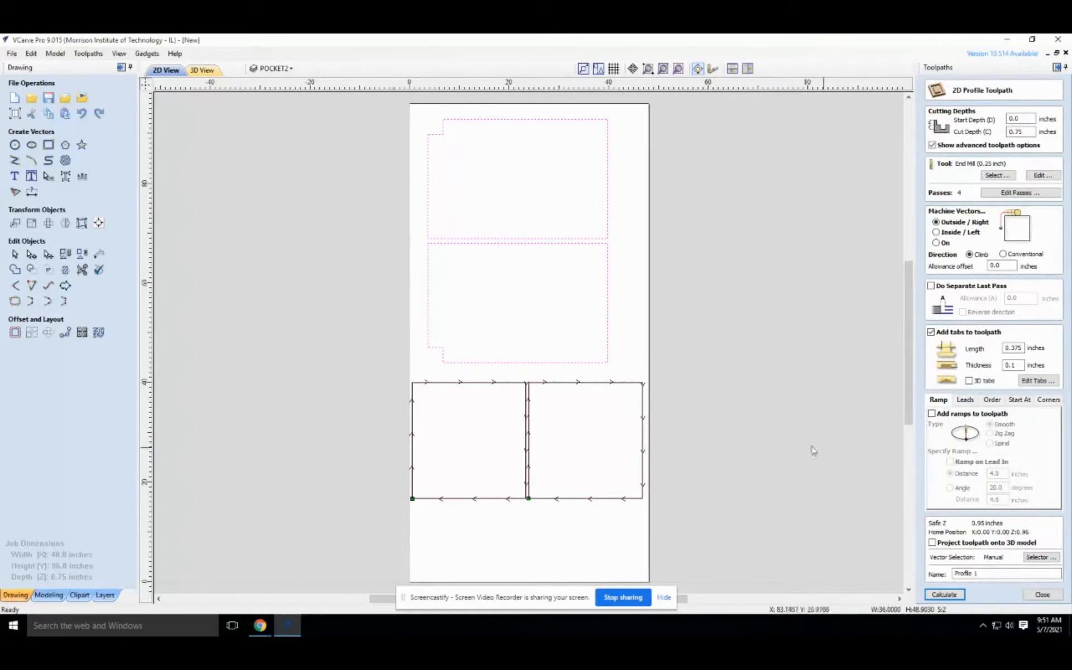
pyautogui.moveTo(690, 106); pyautogui.dragTo(345, 527)
pyautogui.click(944, 594)
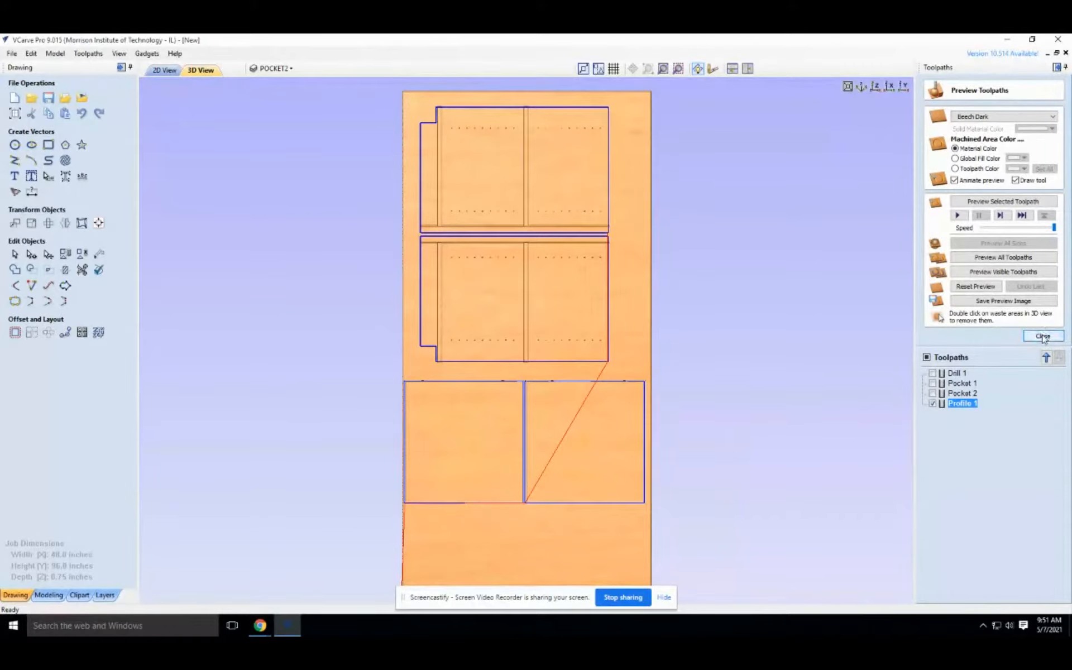
pyautogui.click(1042, 336)
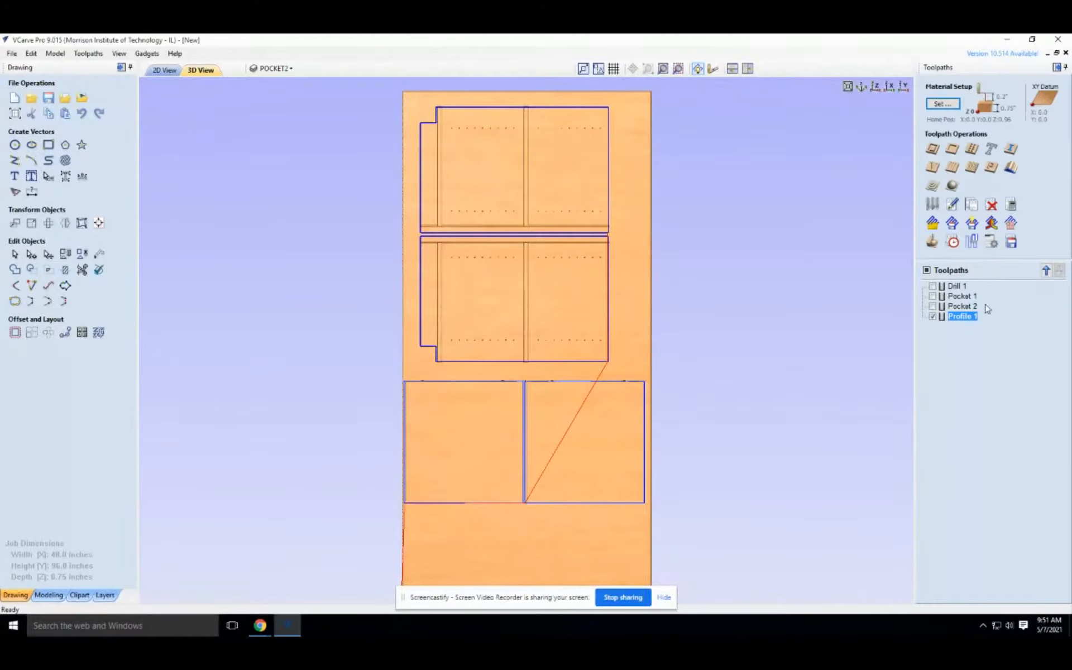
# Display Drill 1, Pocket 1 and Pocket 2 with Profile 1, and run a fresh preview of all toolpaths.
pyautogui.click(931, 287)
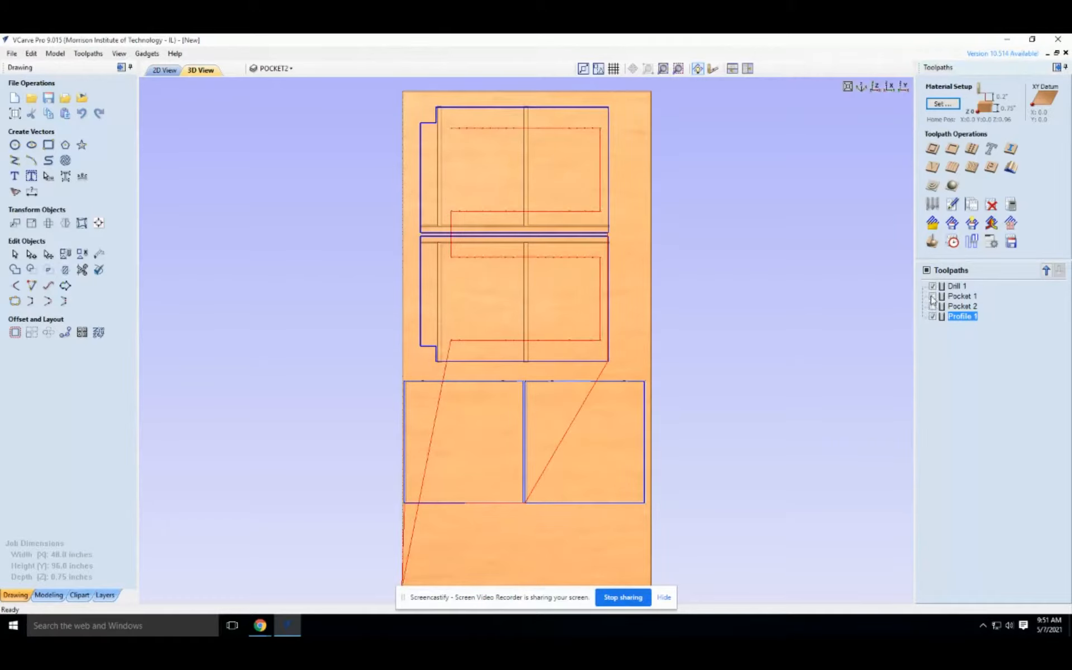
pyautogui.click(932, 296)
pyautogui.click(931, 307)
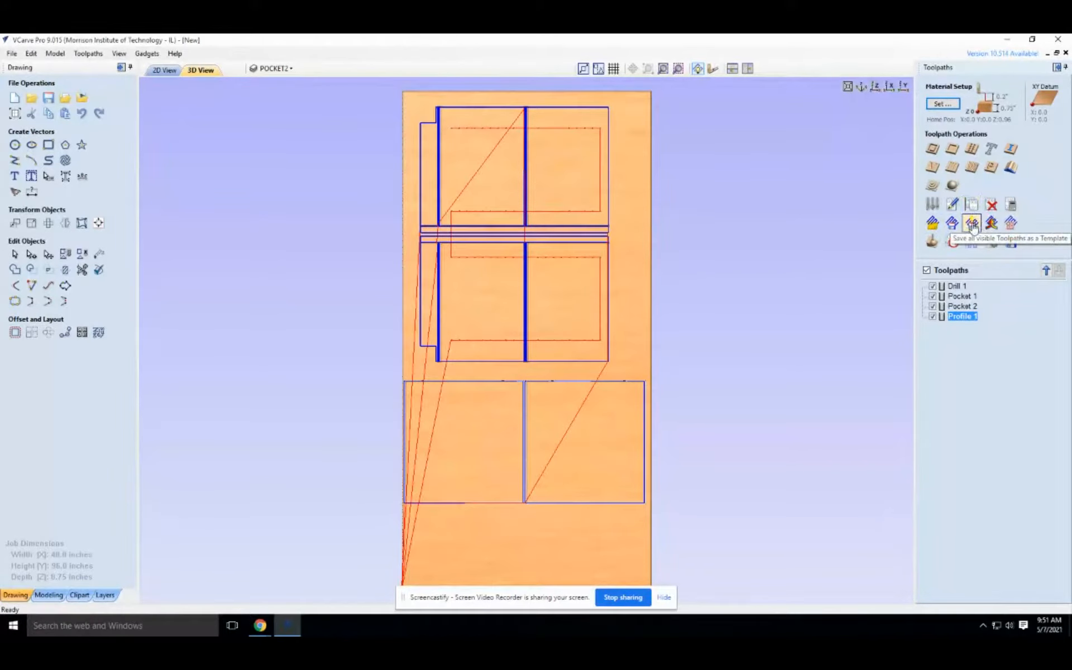
pyautogui.click(932, 243)
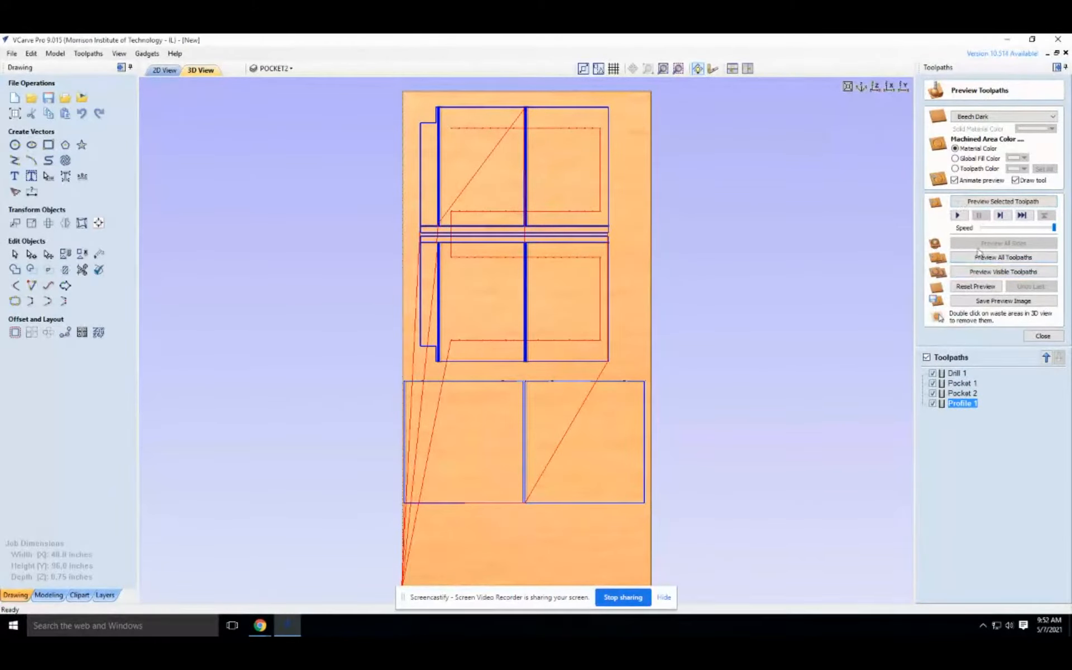
pyautogui.click(959, 286)
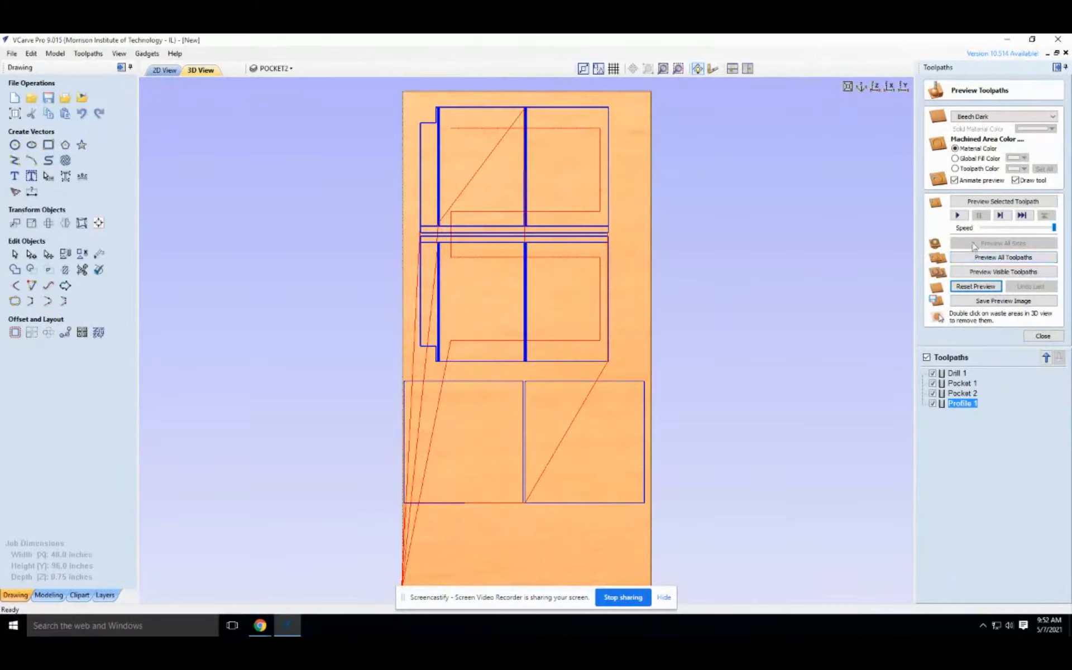
pyautogui.click(979, 258)
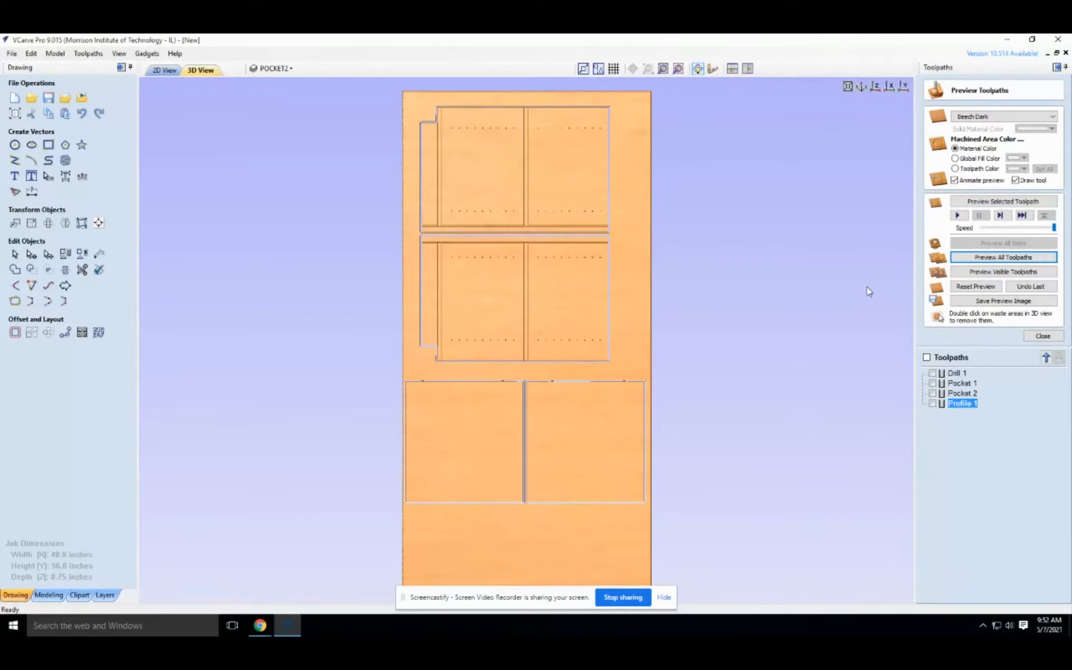
# Turn on all toolpaths and set the post processor for saving toolpaths to Laguna IQ ATC (mm) (*.mmg).
pyautogui.click(926, 357)
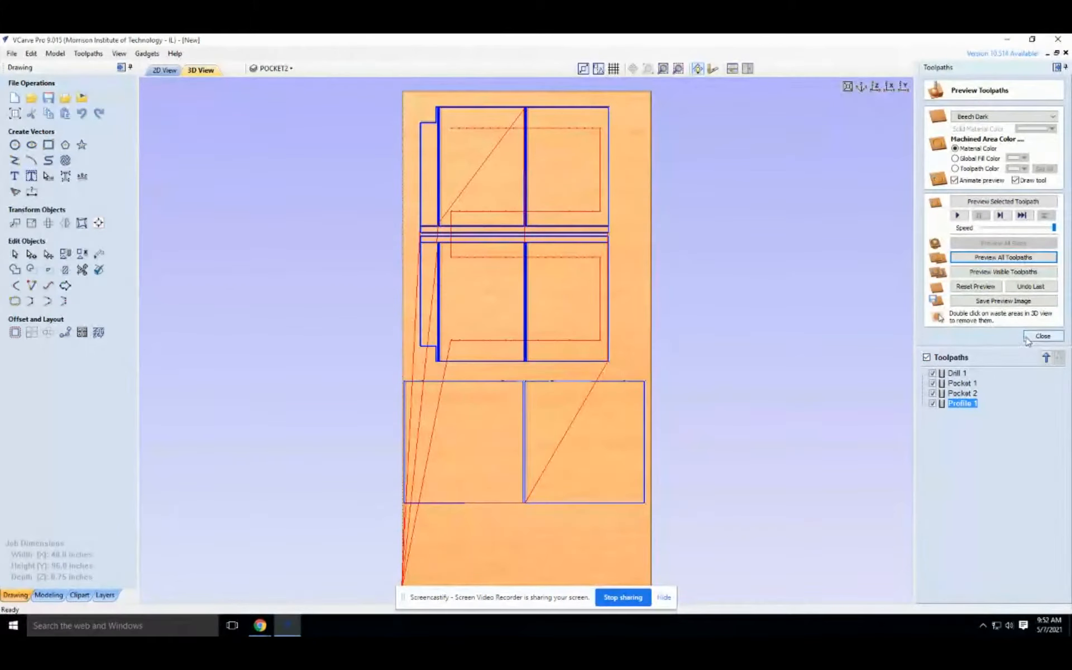
pyautogui.click(1043, 335)
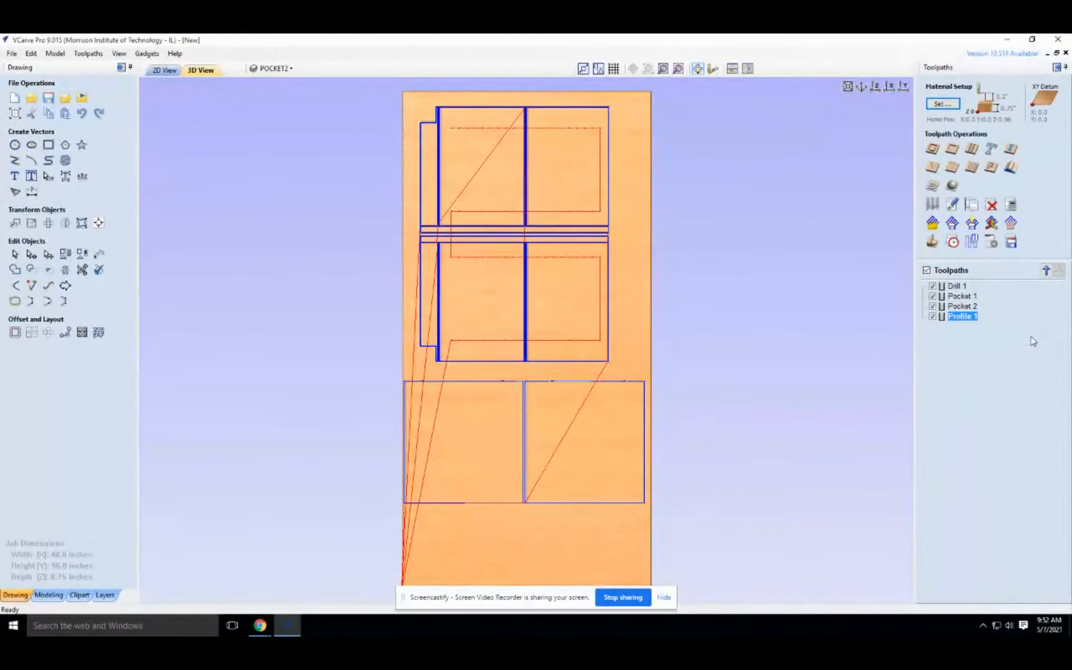
pyautogui.click(1010, 242)
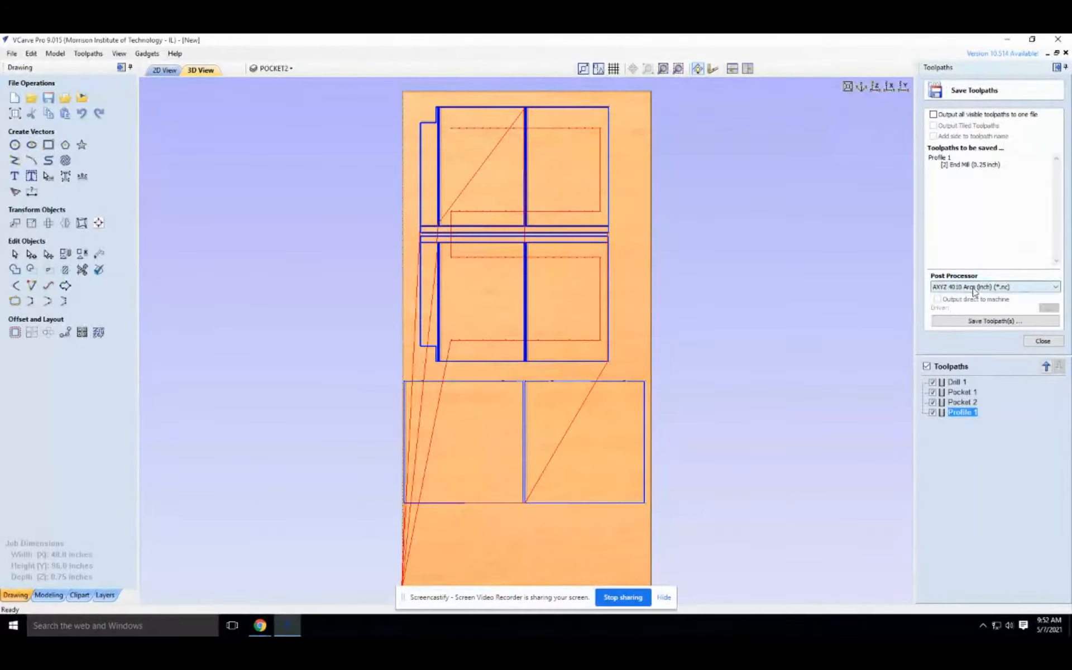
pyautogui.click(978, 287)
pyautogui.scroll(-6, 983, 436)
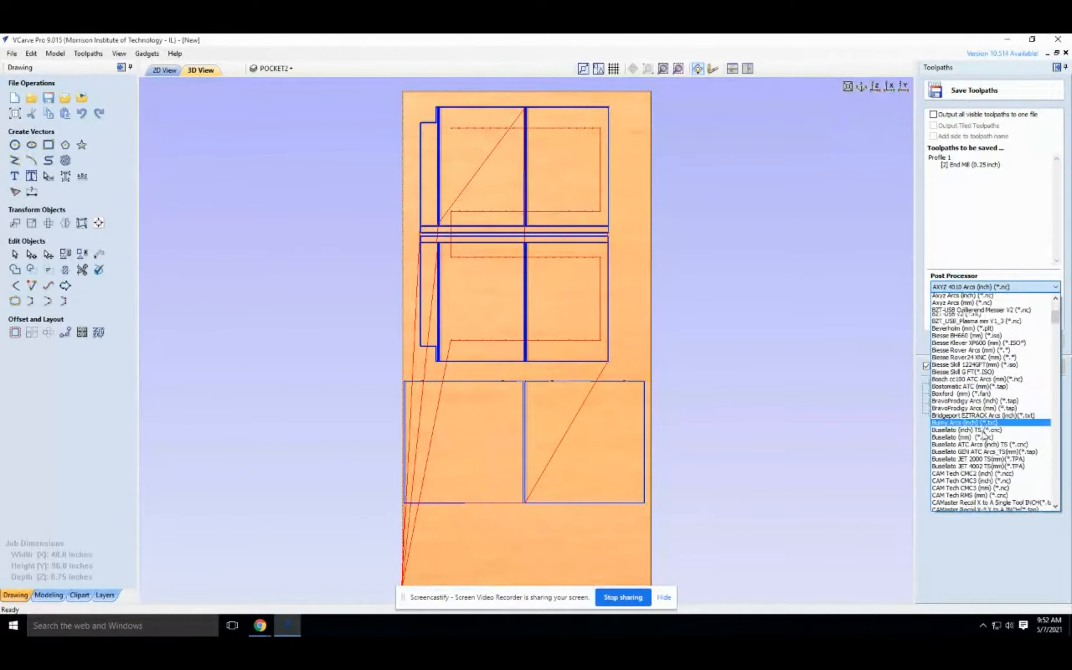
pyautogui.scroll(-12, 984, 441)
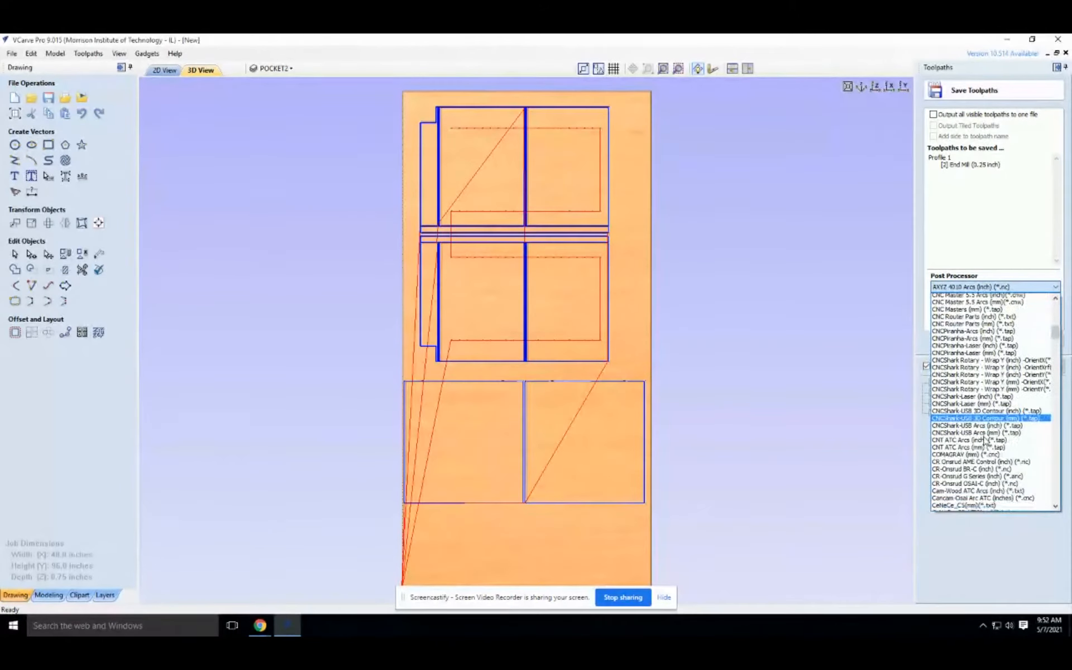
pyautogui.scroll(-4, 984, 438)
pyautogui.scroll(-10, 985, 441)
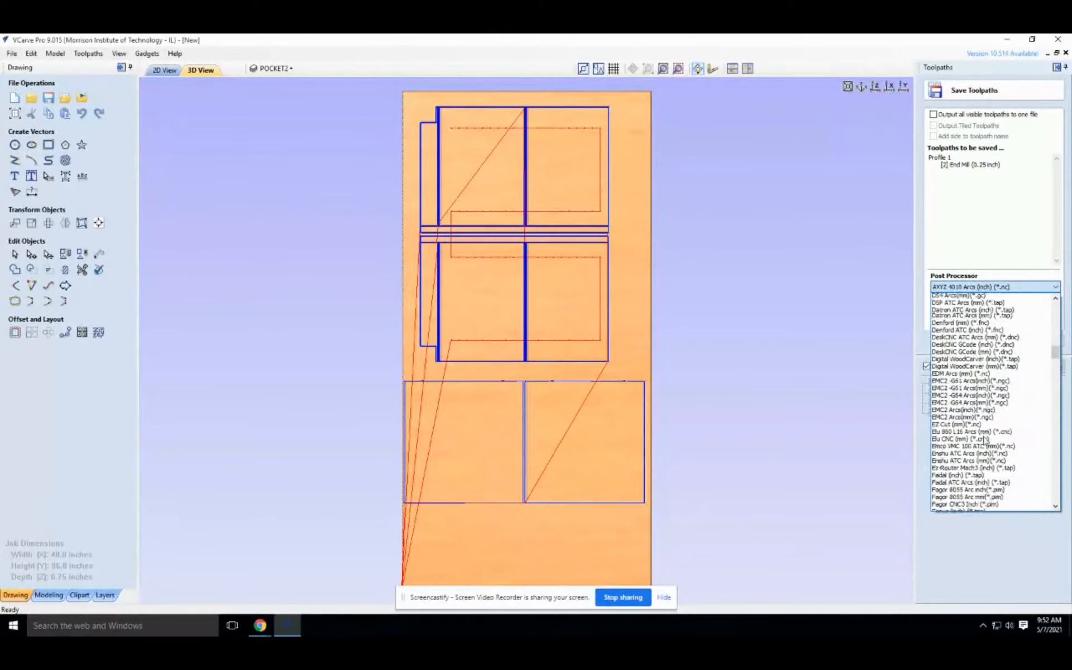
pyautogui.scroll(-6, 985, 441)
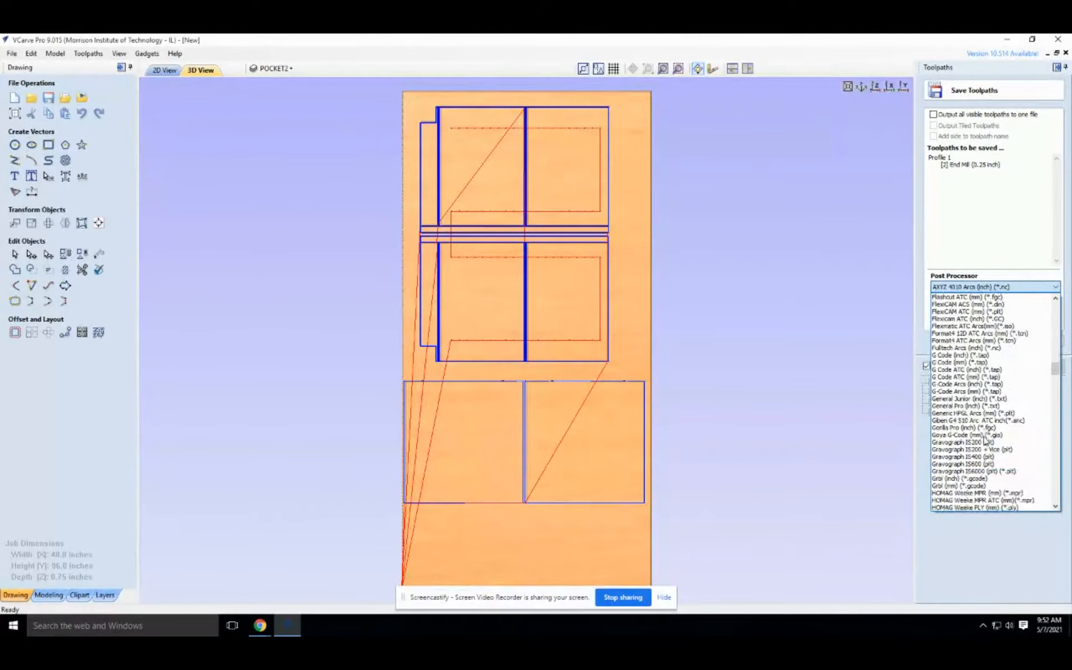
pyautogui.scroll(-8, 985, 446)
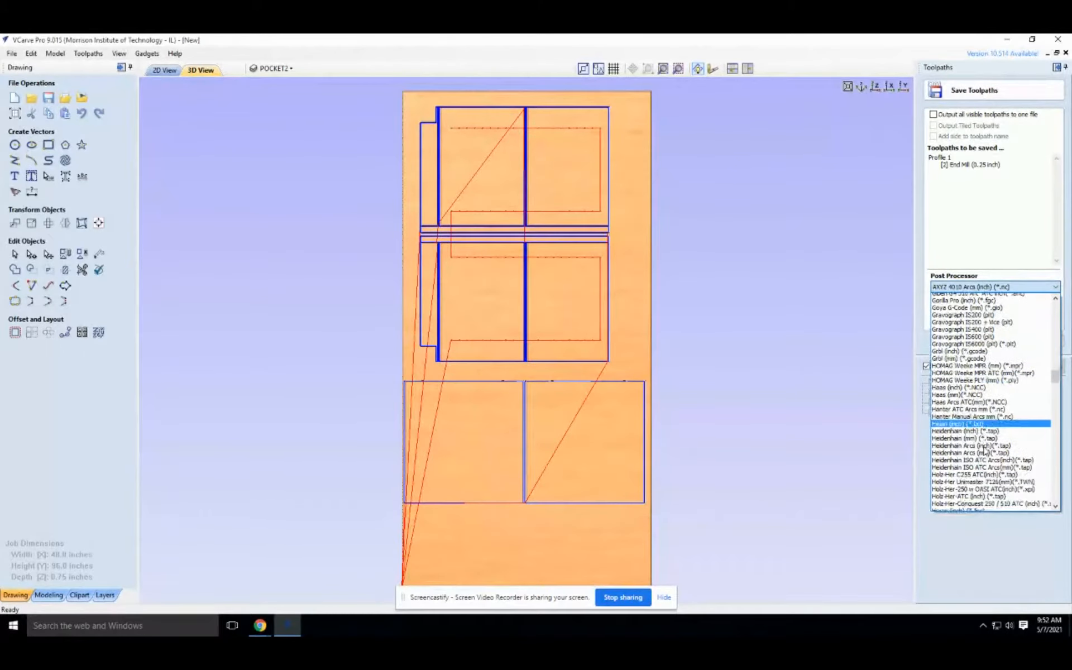
pyautogui.scroll(-6, 985, 449)
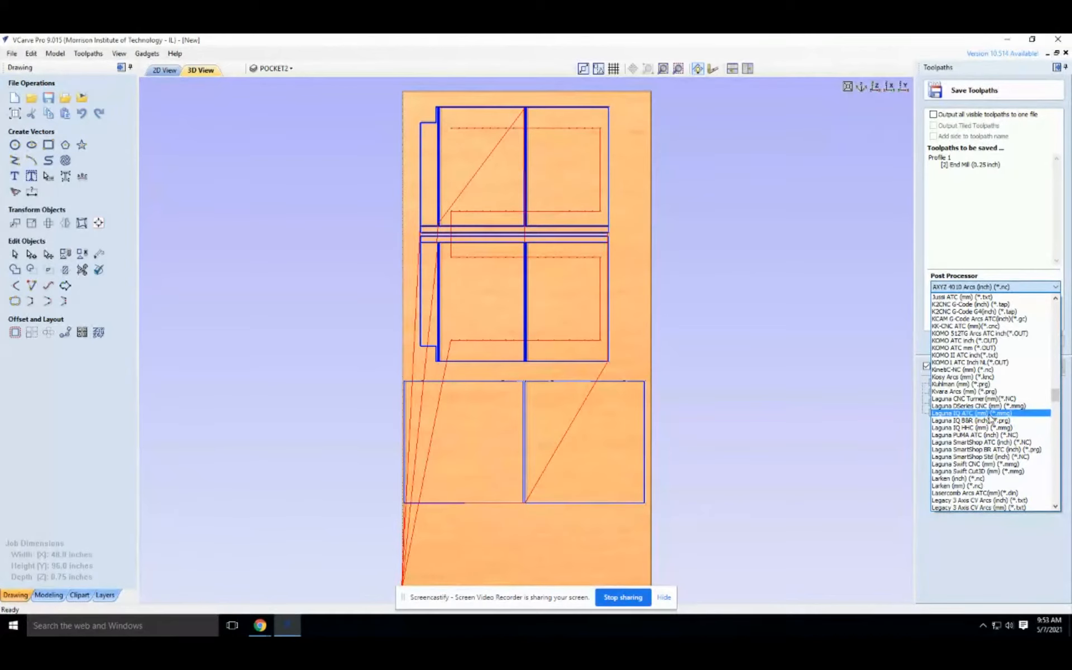
pyautogui.click(989, 414)
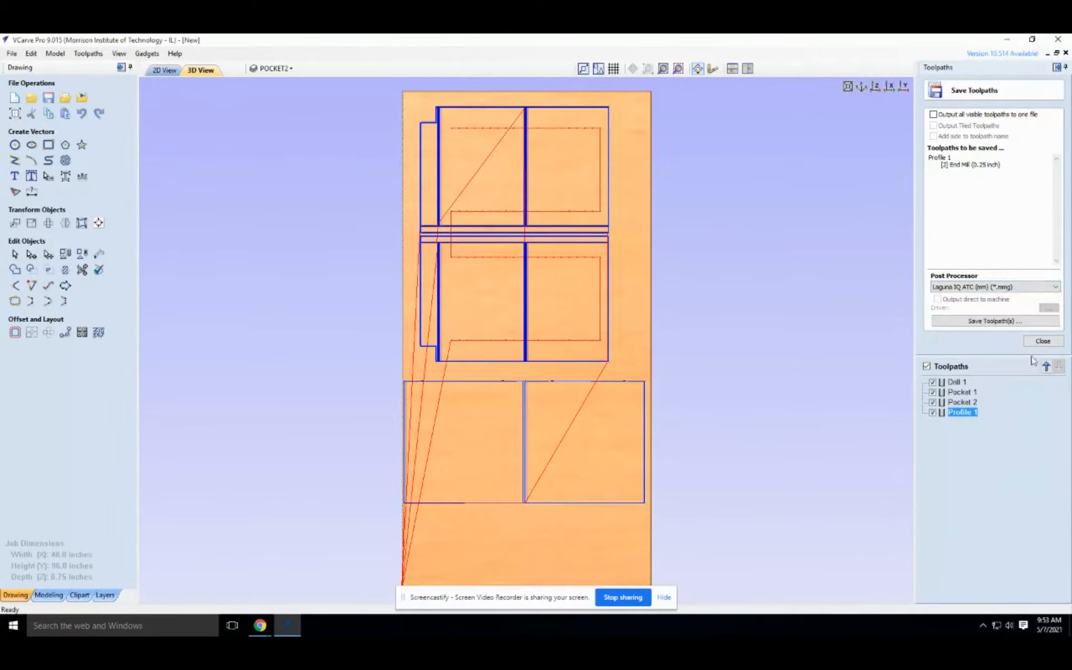